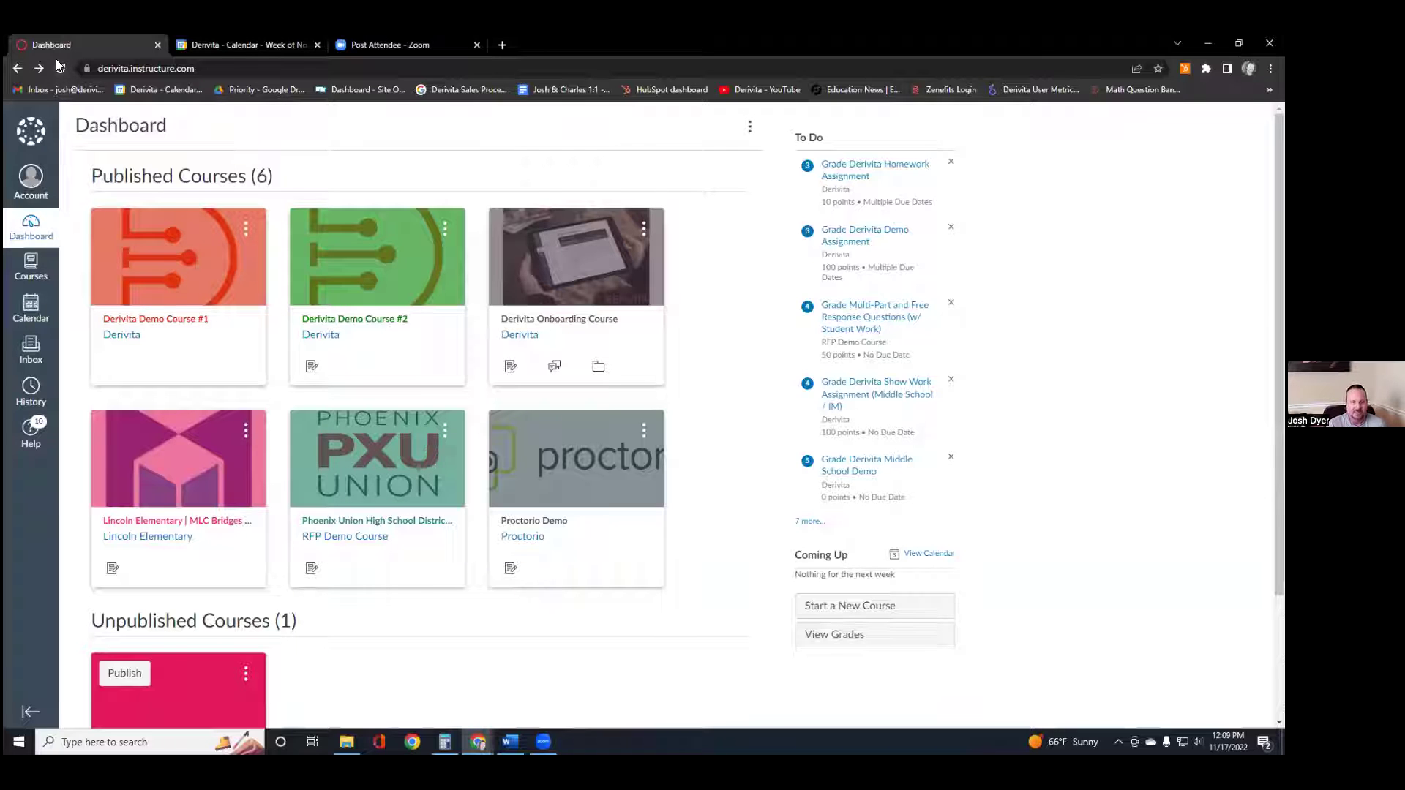
Step: Open Derivita Demo Assignment #1 from the assignments of Derivita Demo Course #1 and hide the course navigation
click(163, 321)
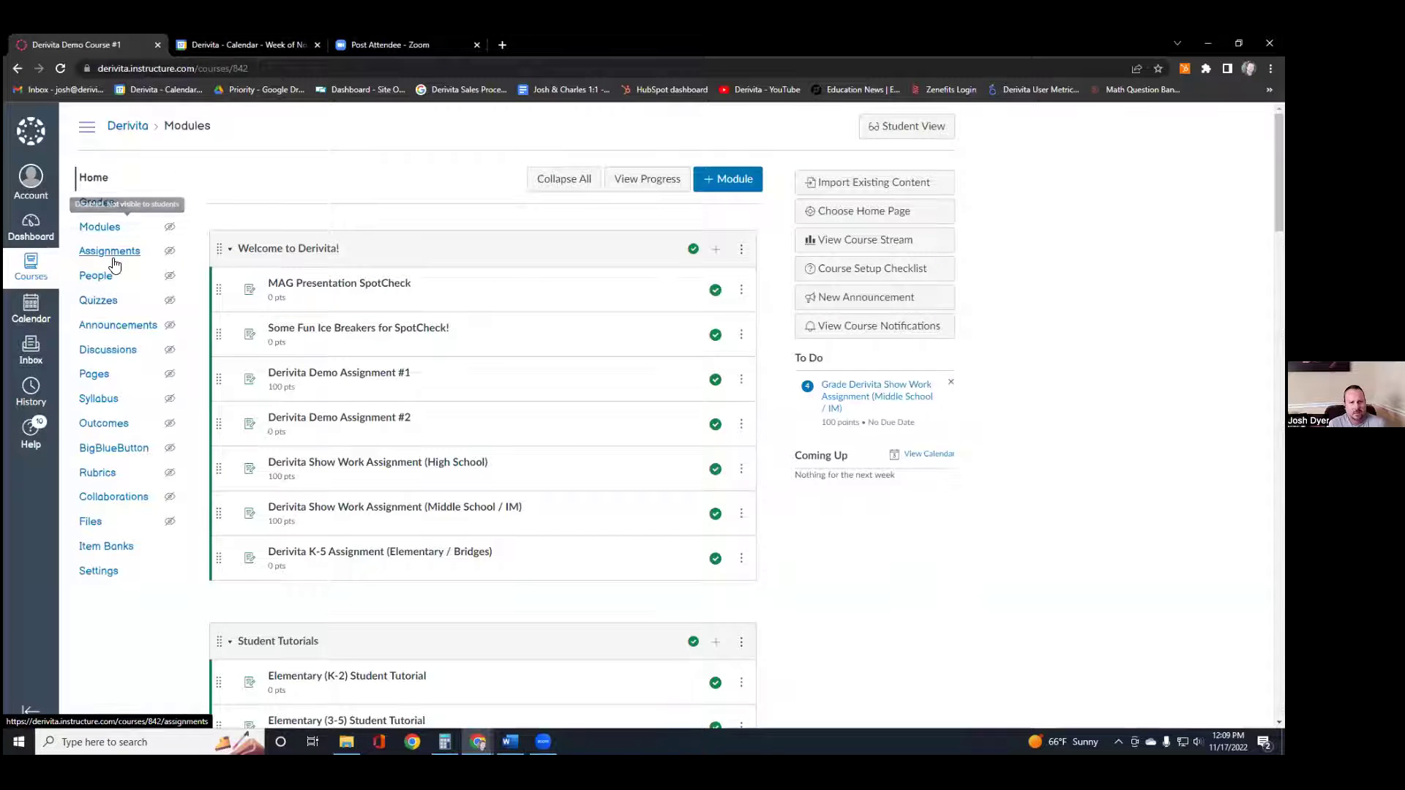
click(108, 252)
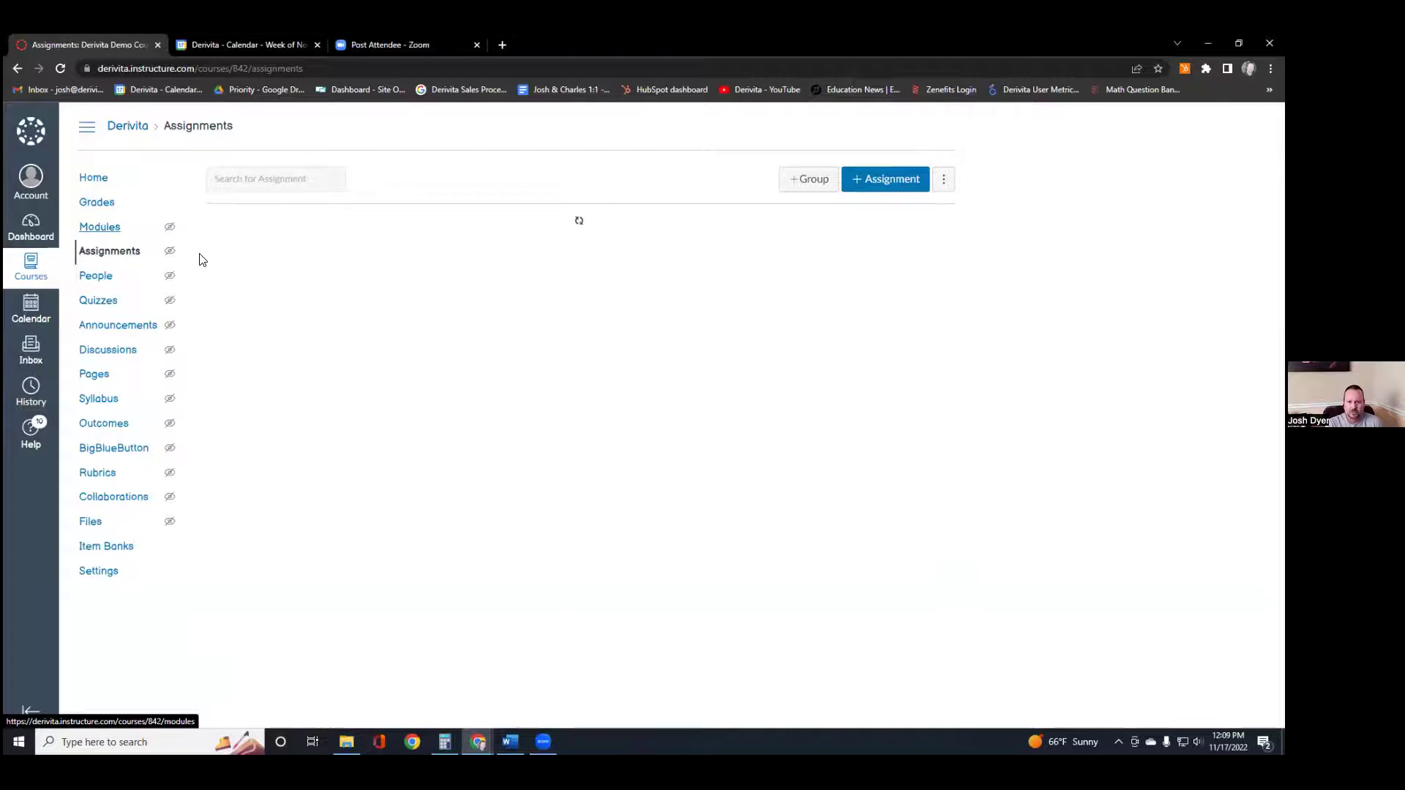
click(358, 356)
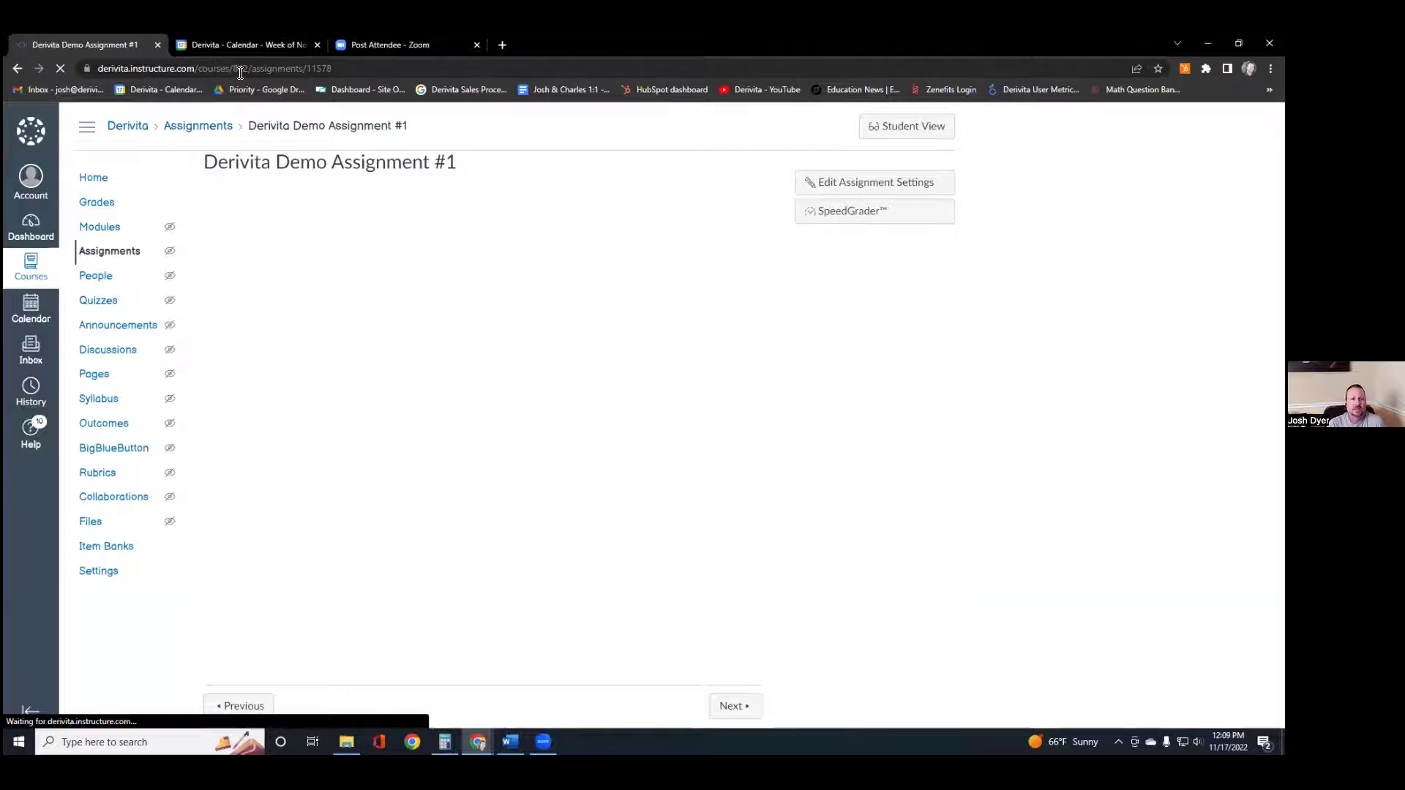
click(88, 129)
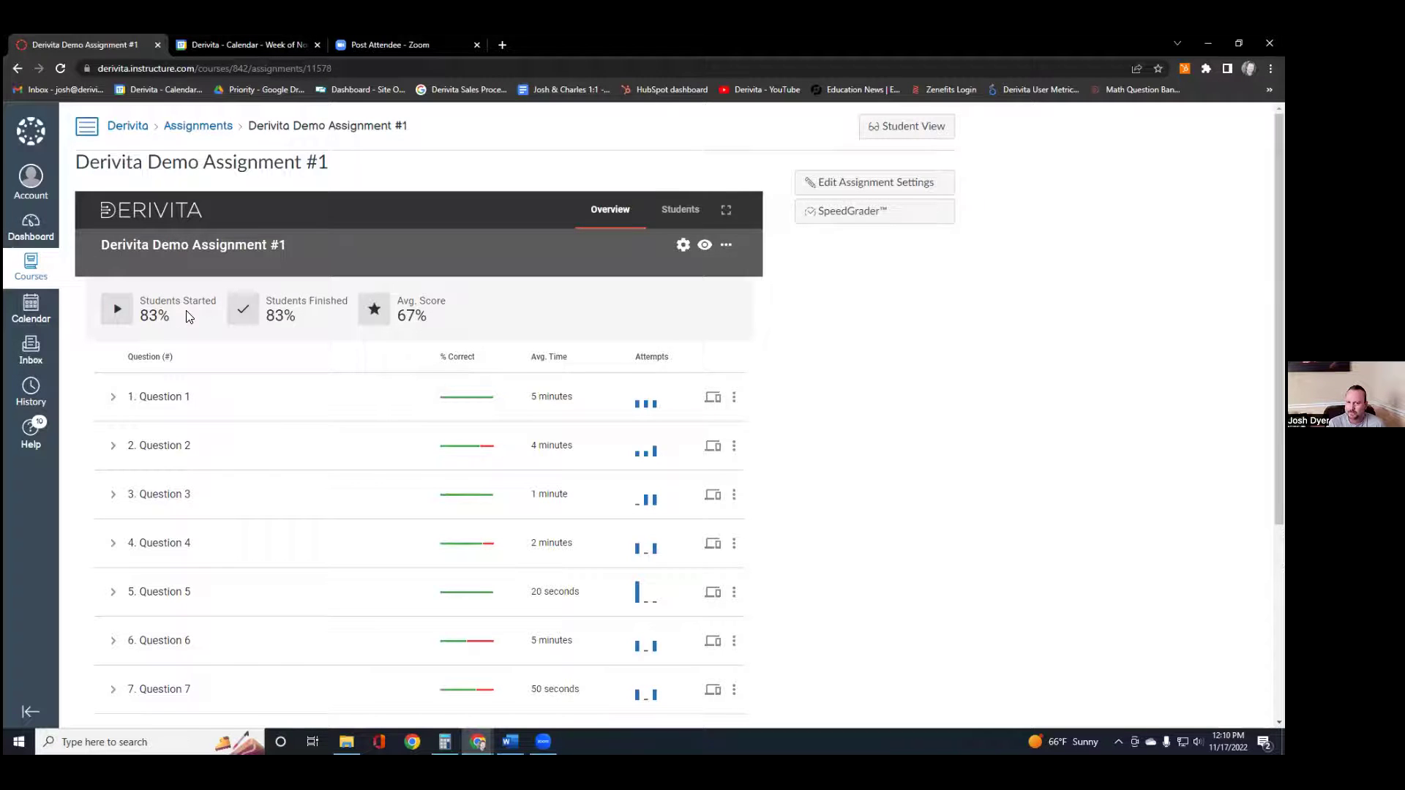
Step: Expand Question 1 in the assignment overview to show the linear inequality problem
scroll(264, 296, down, 1)
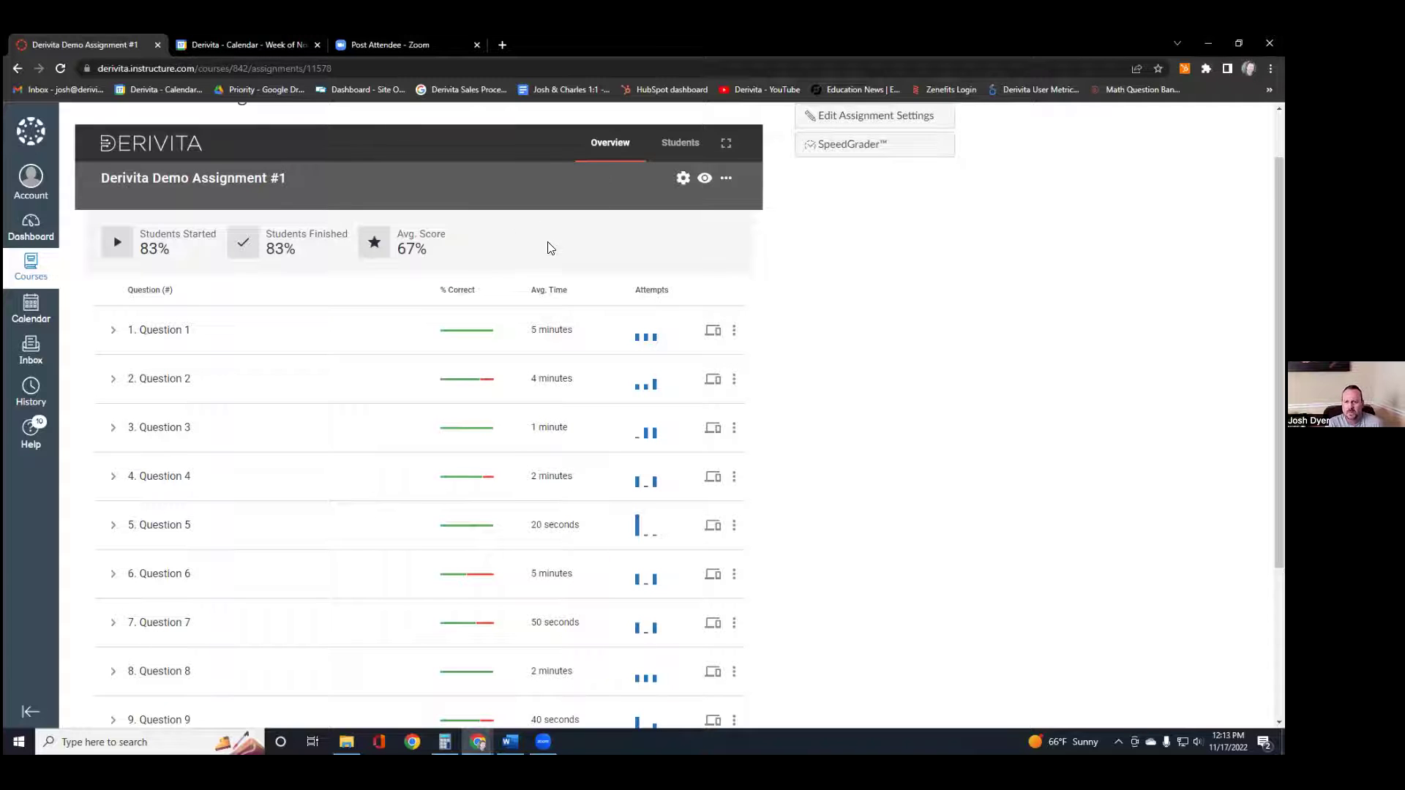
click(168, 333)
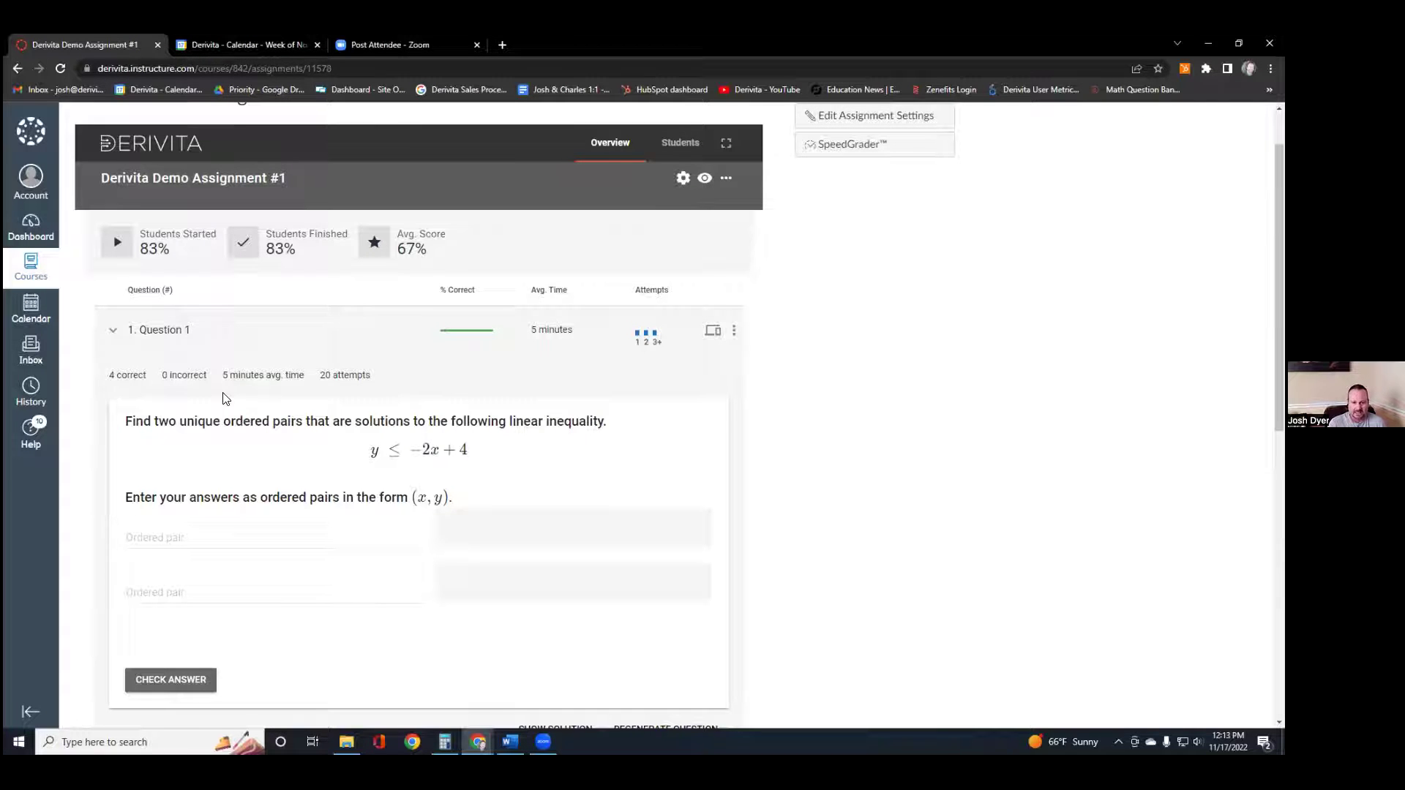
scroll(227, 399, down, 1)
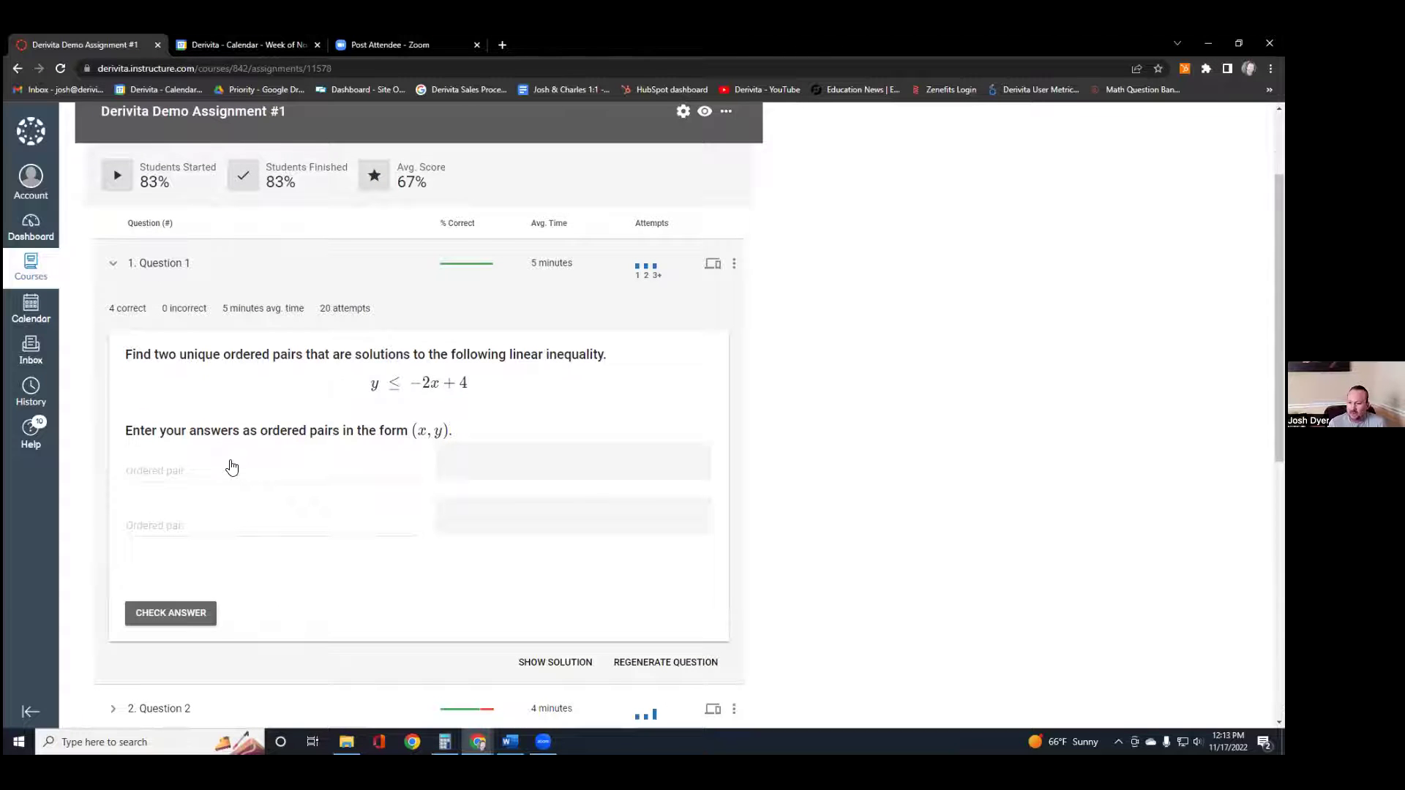
Step: Enter (7,2) as the first ordered pair in Question 1 and check the answer
click(173, 471)
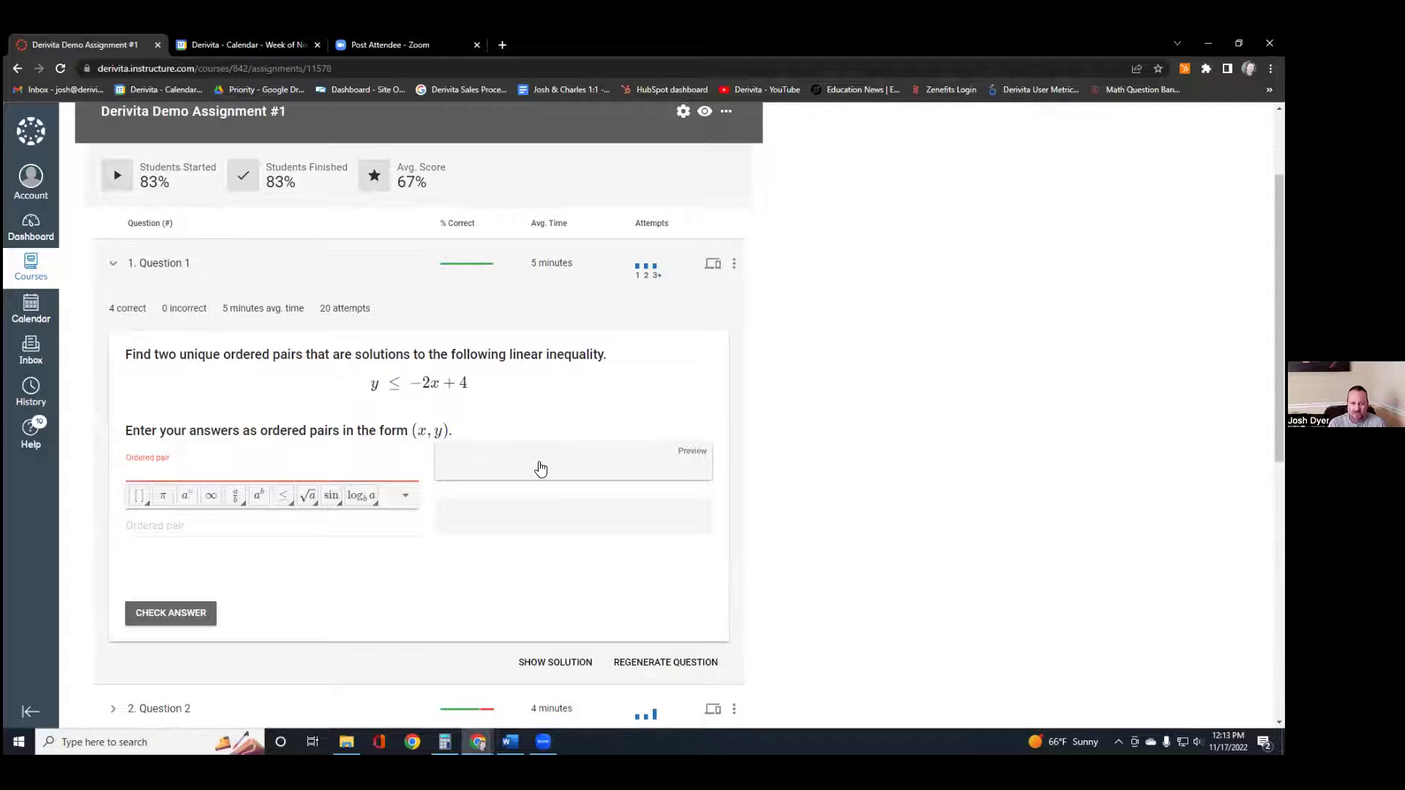
click(135, 498)
click(167, 520)
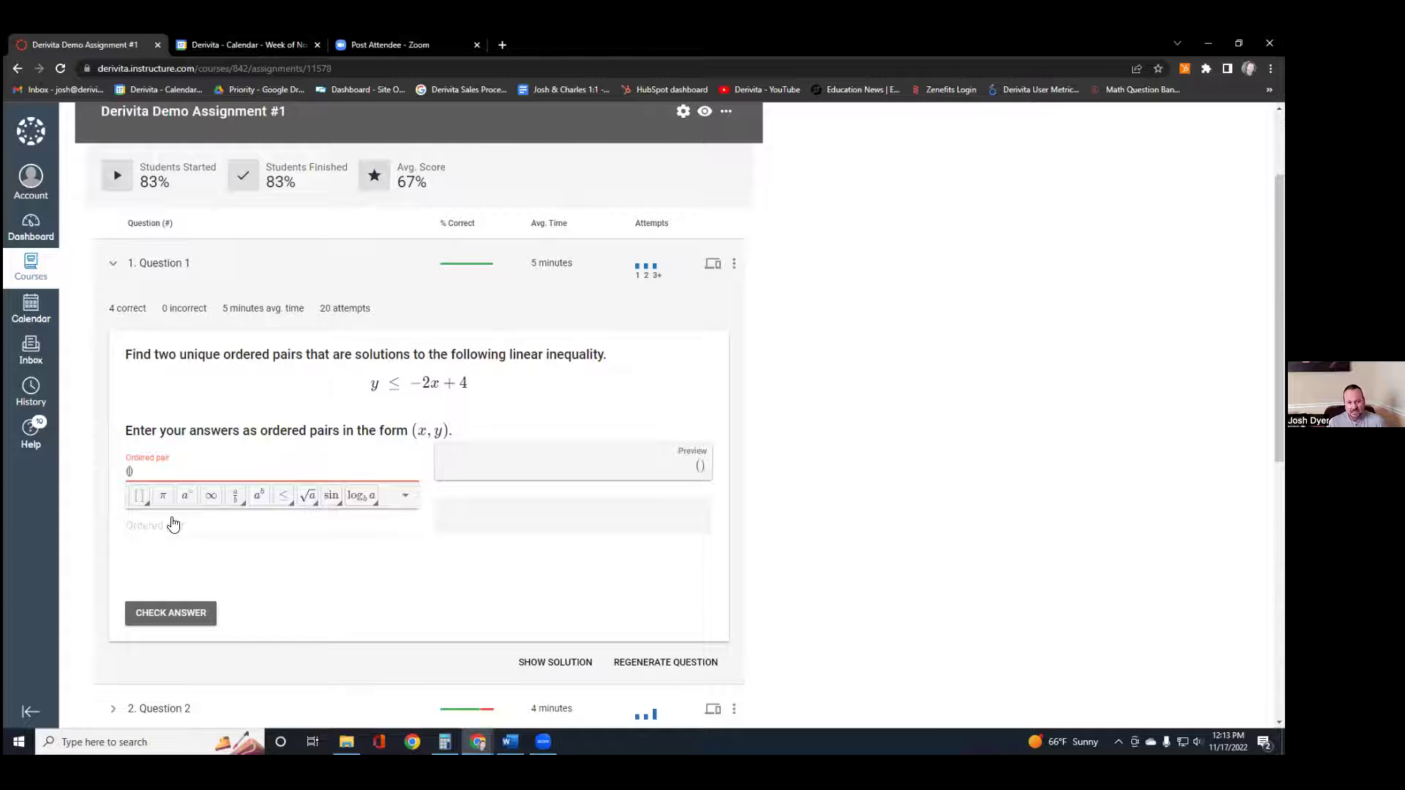
text(7)
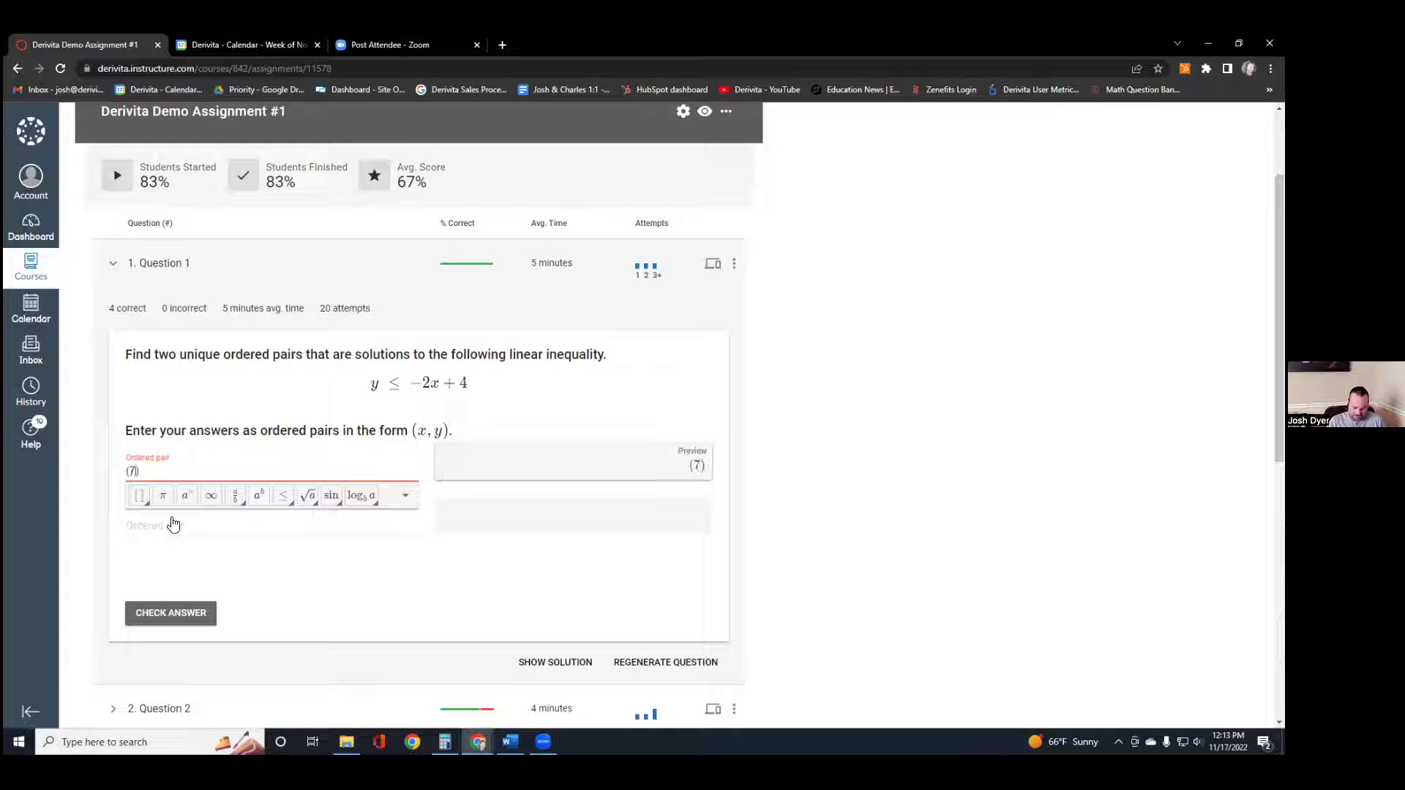
text(,2)
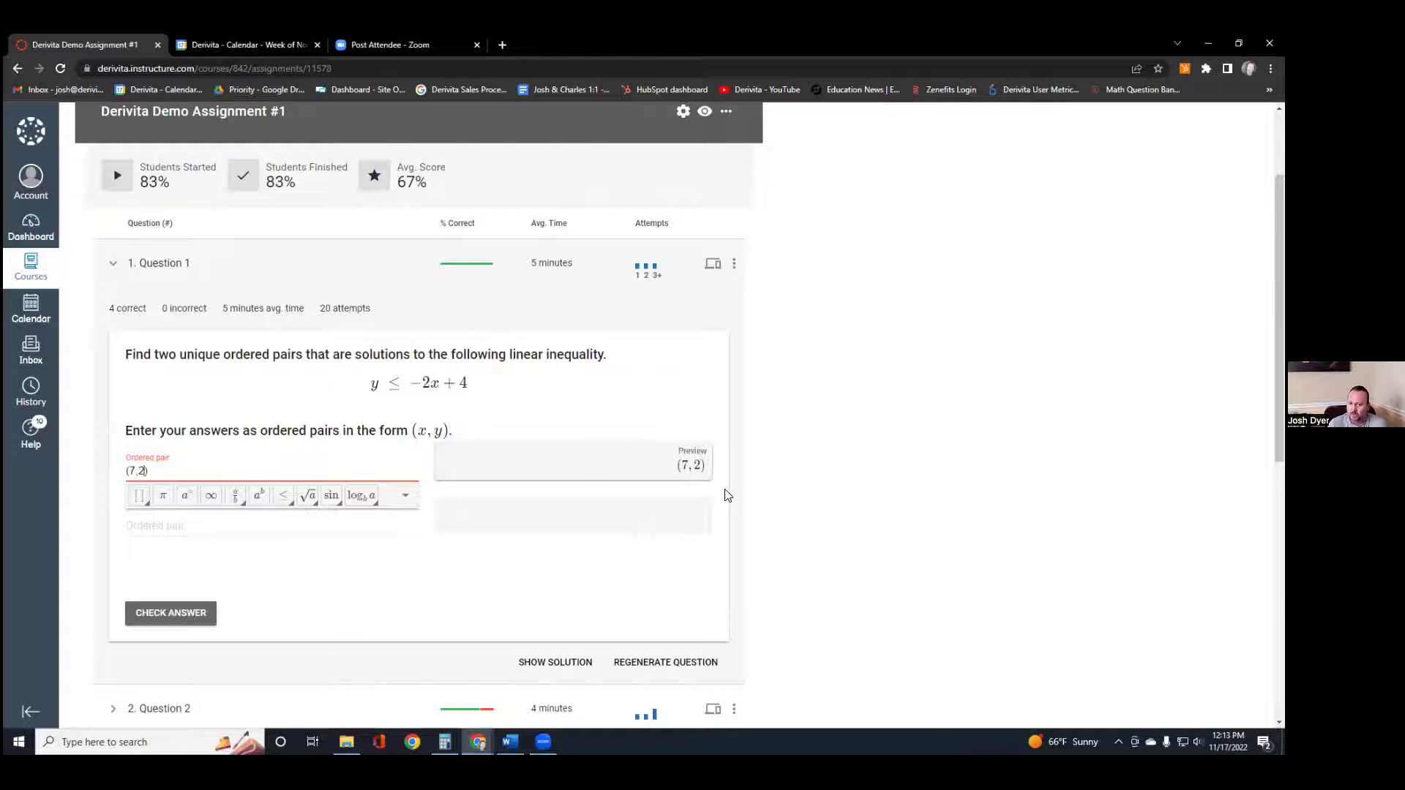
click(192, 615)
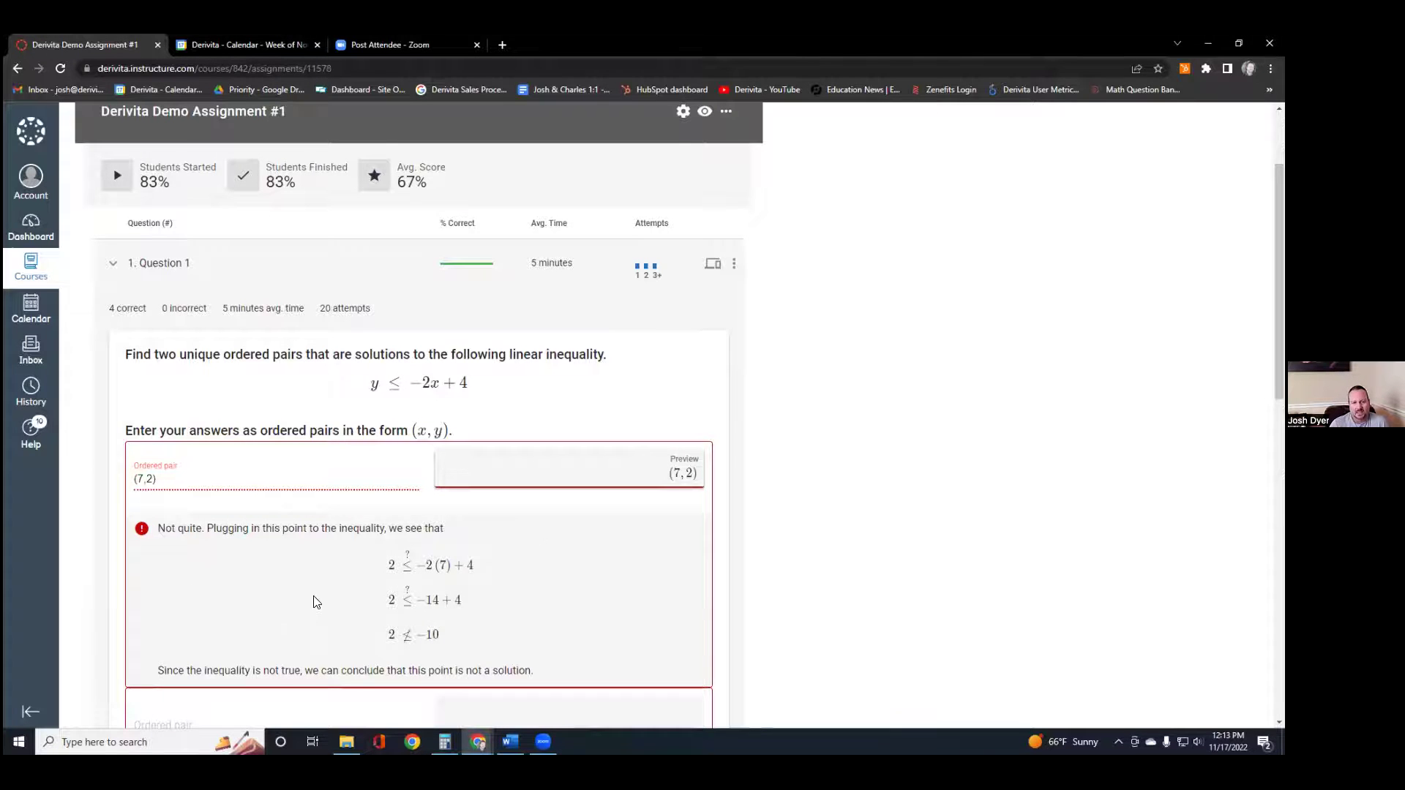
Step: Review the feedback on Question 1 and clear the first ordered pair
scroll(313, 599, down, 2)
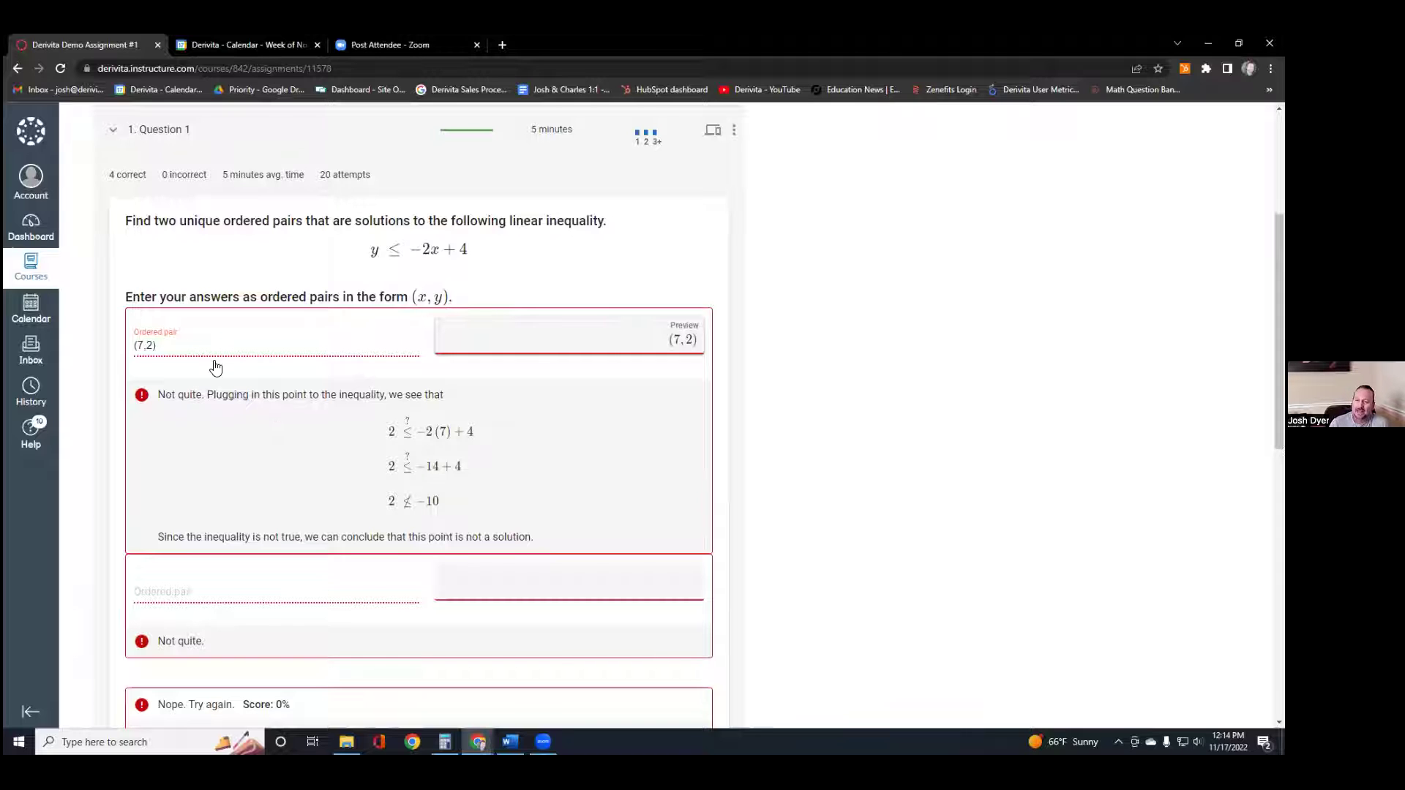
drag(186, 345, 130, 338)
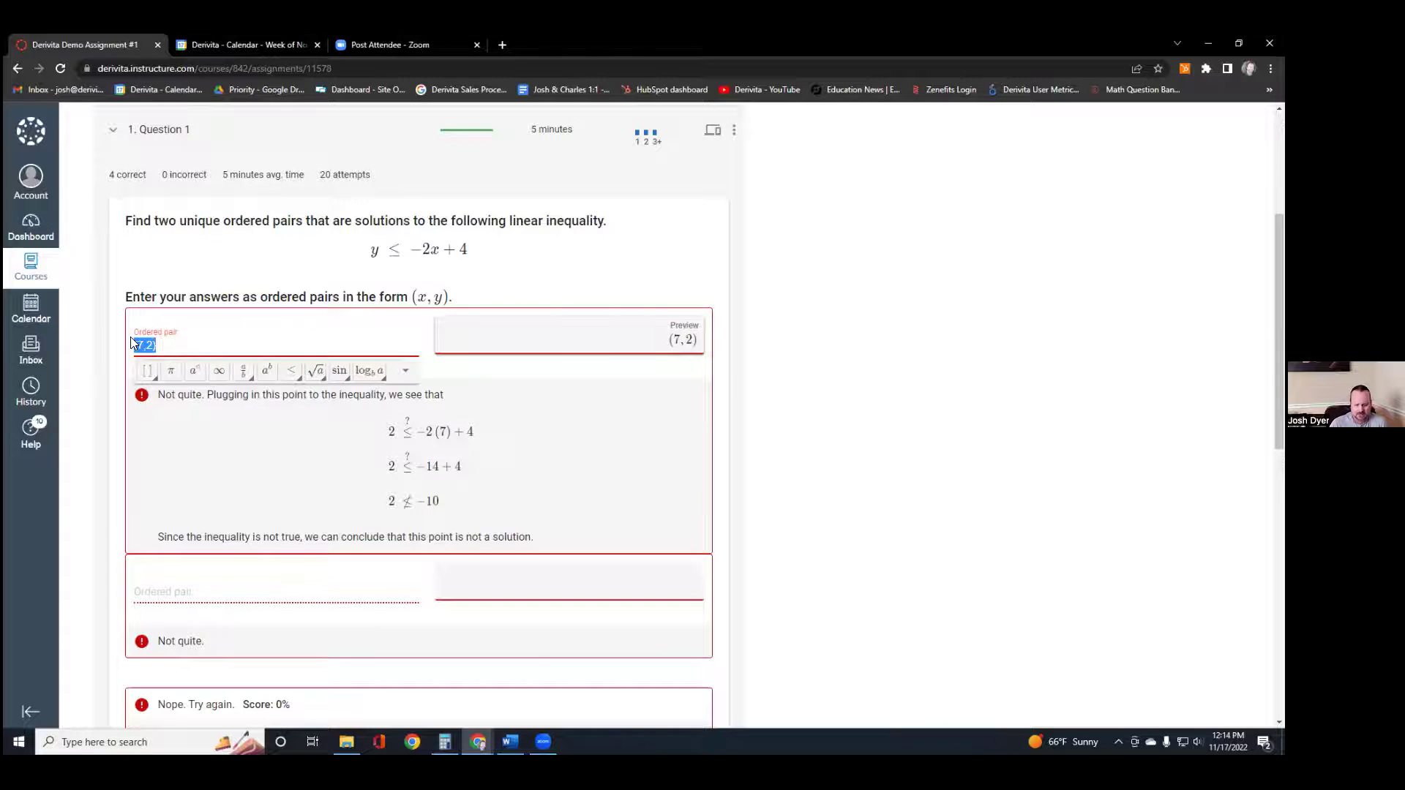
key(BackSpace)
Step: Expand Question 3 and reposition the circle with its center at (-5, 7), passing through (0, 7)
scroll(266, 379, down, 3)
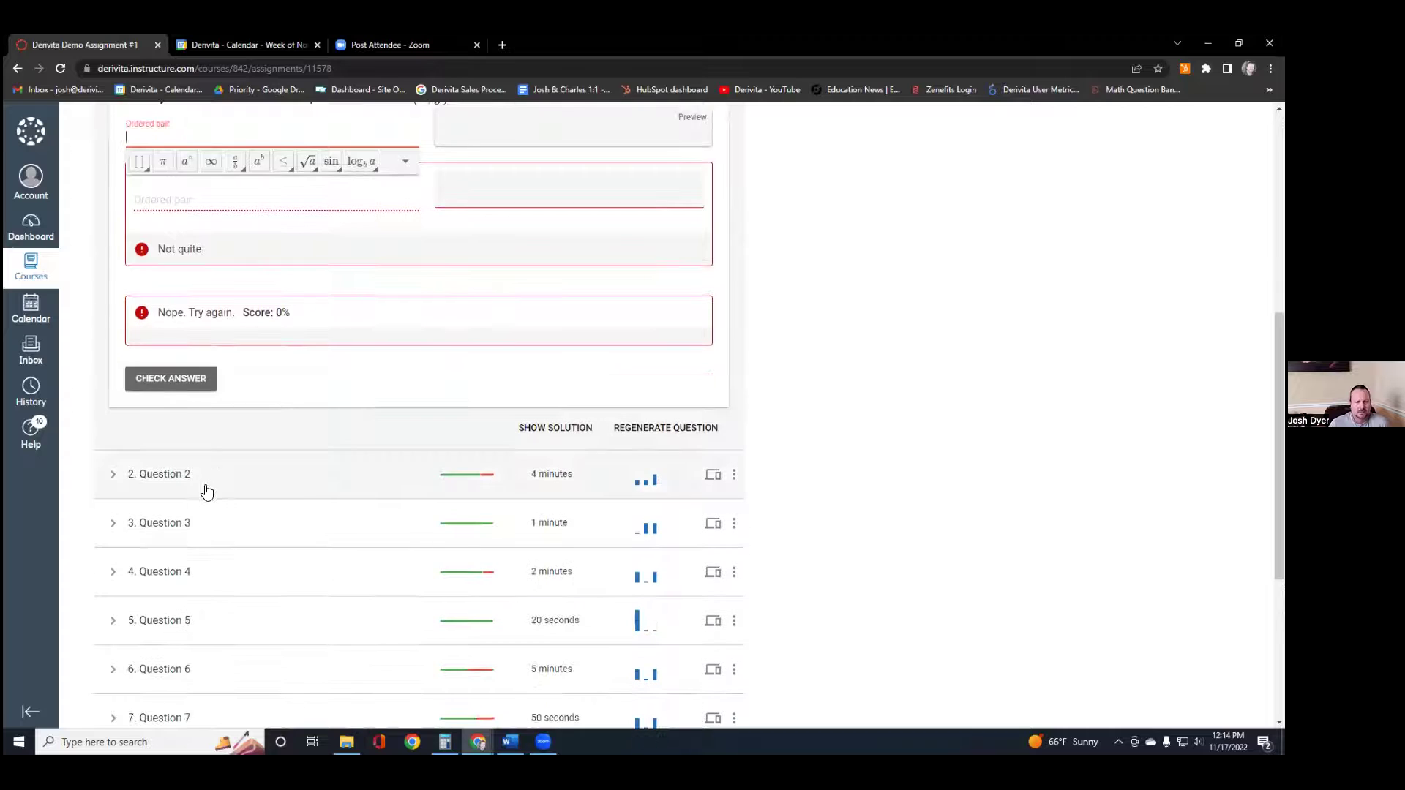
click(196, 512)
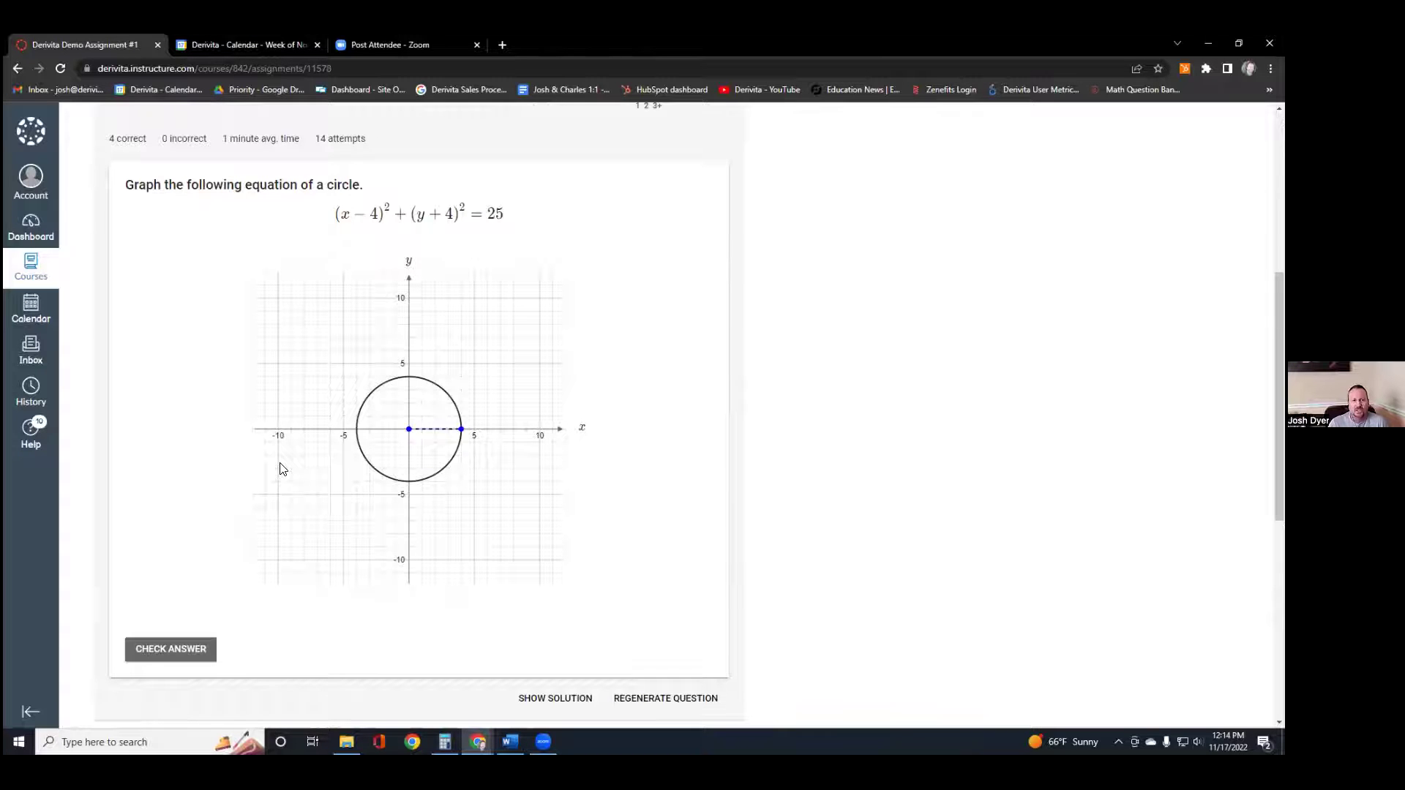
mouse_move(408, 434)
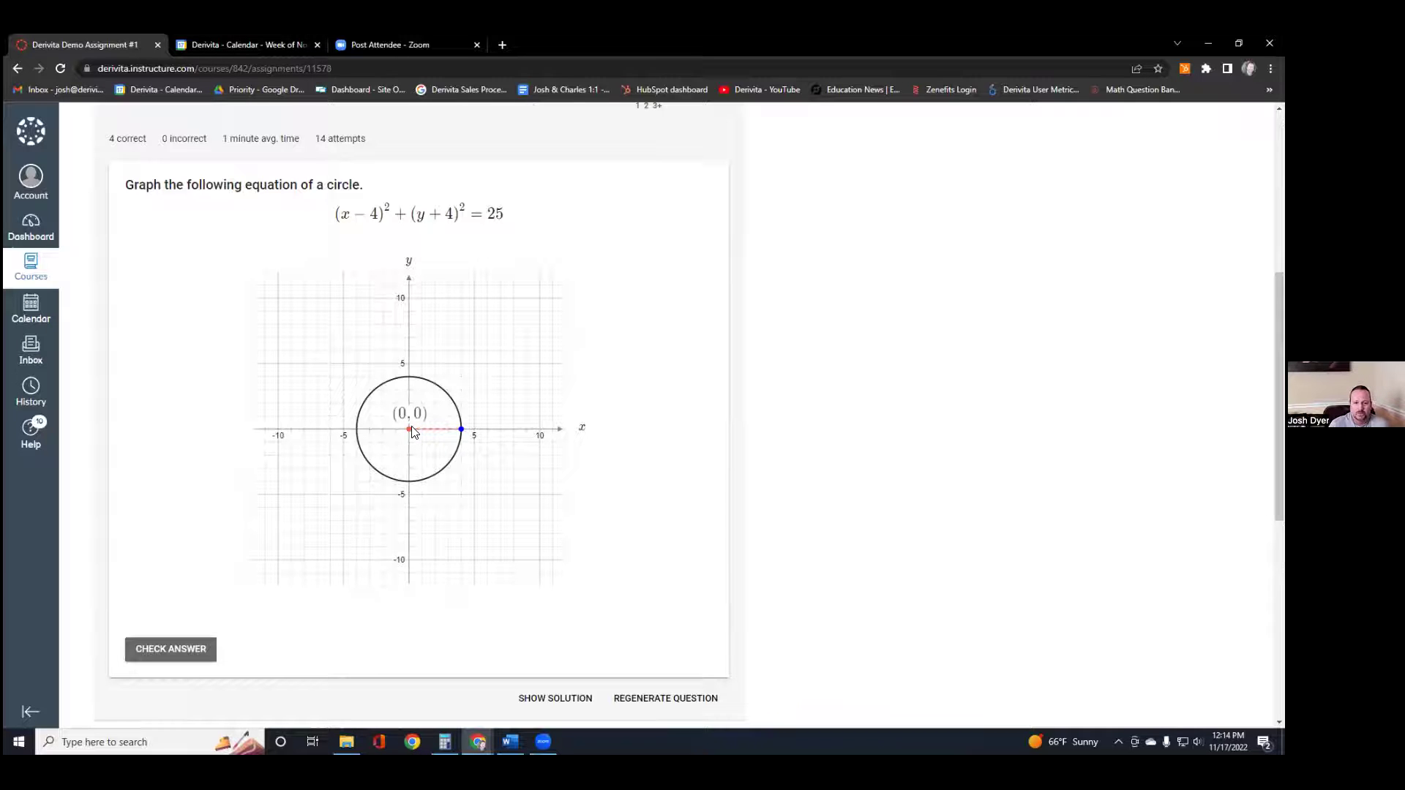
drag(411, 432, 389, 386)
drag(304, 364, 343, 337)
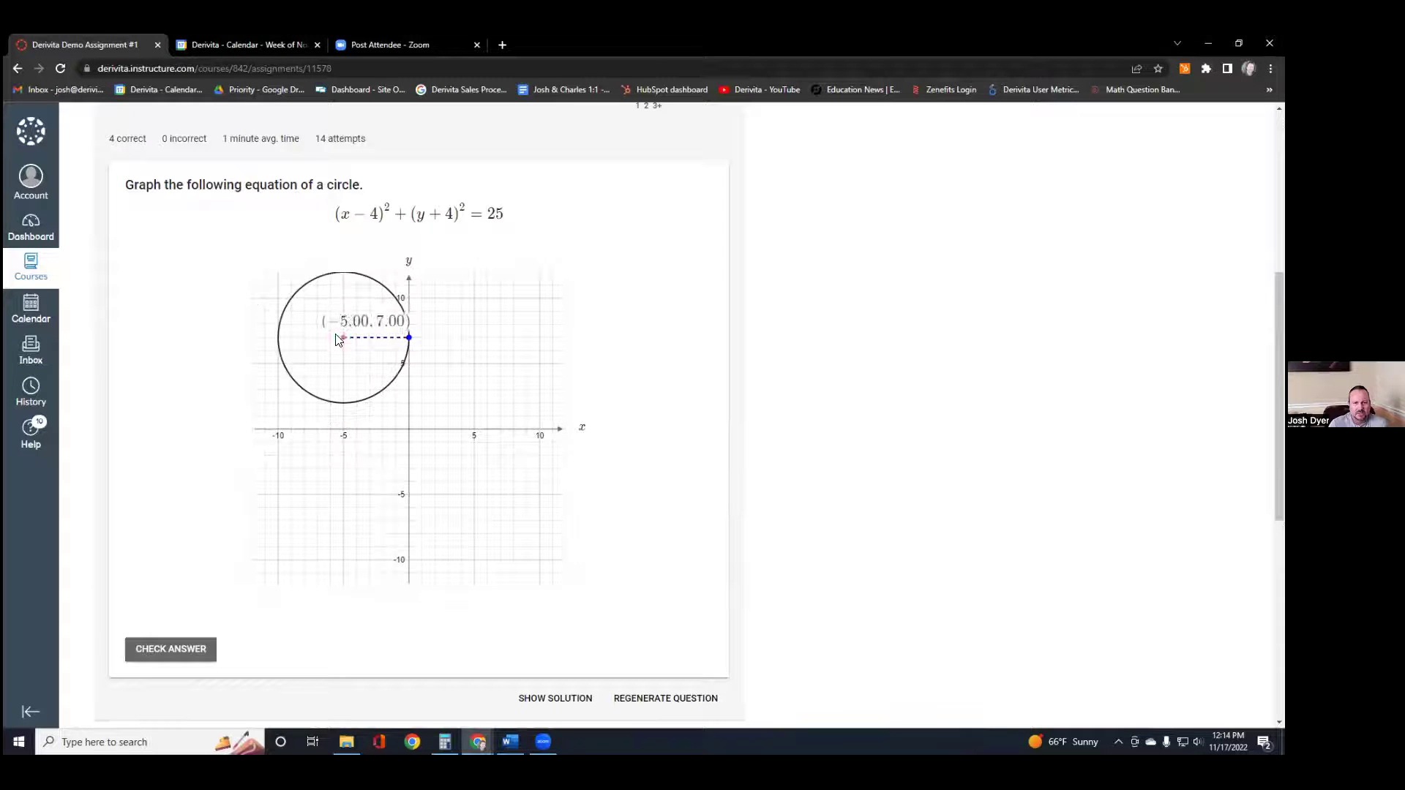
Step: Check the graphed circle in Question 3 and review the feedback
click(183, 650)
scroll(180, 531, down, 1)
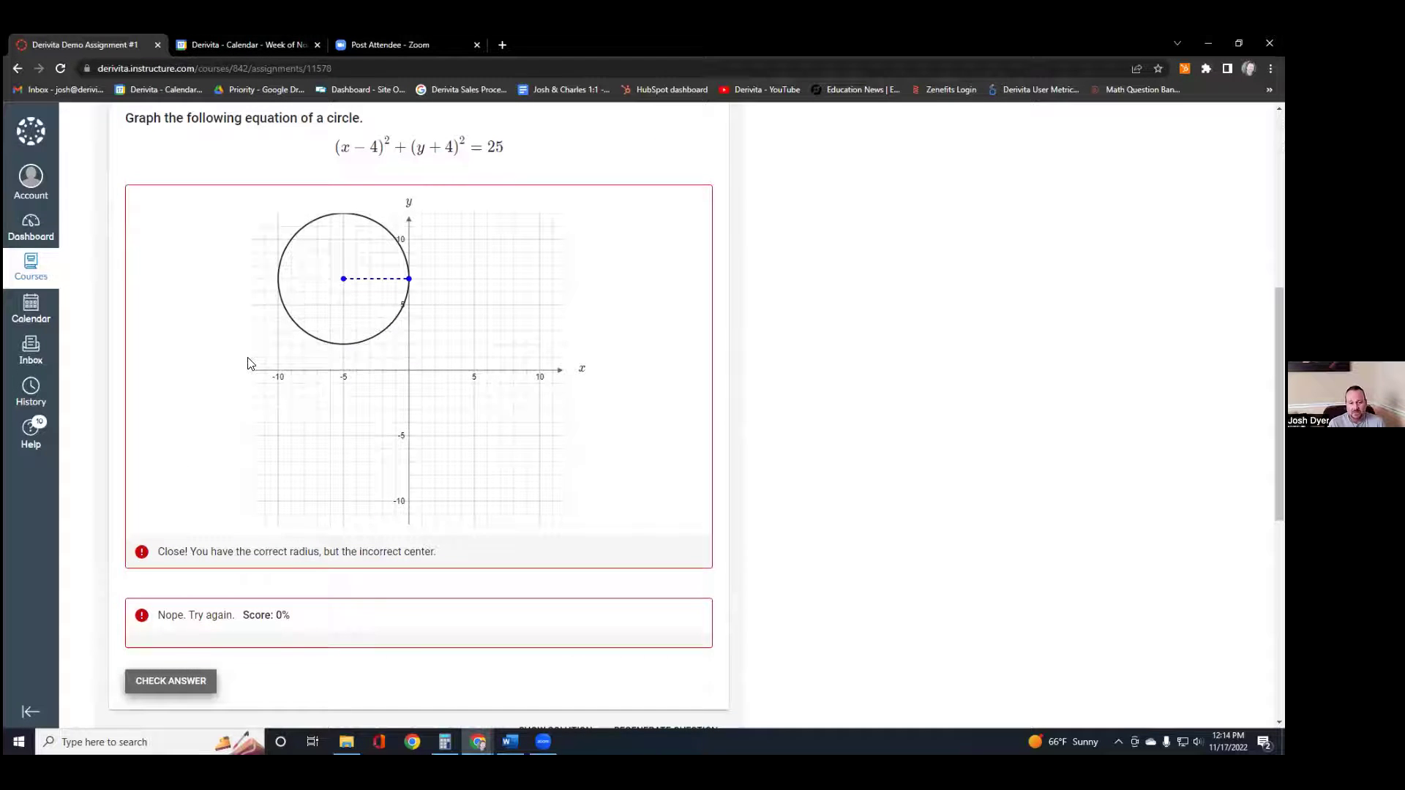
scroll(265, 310, up, 1)
scroll(264, 325, down, 1)
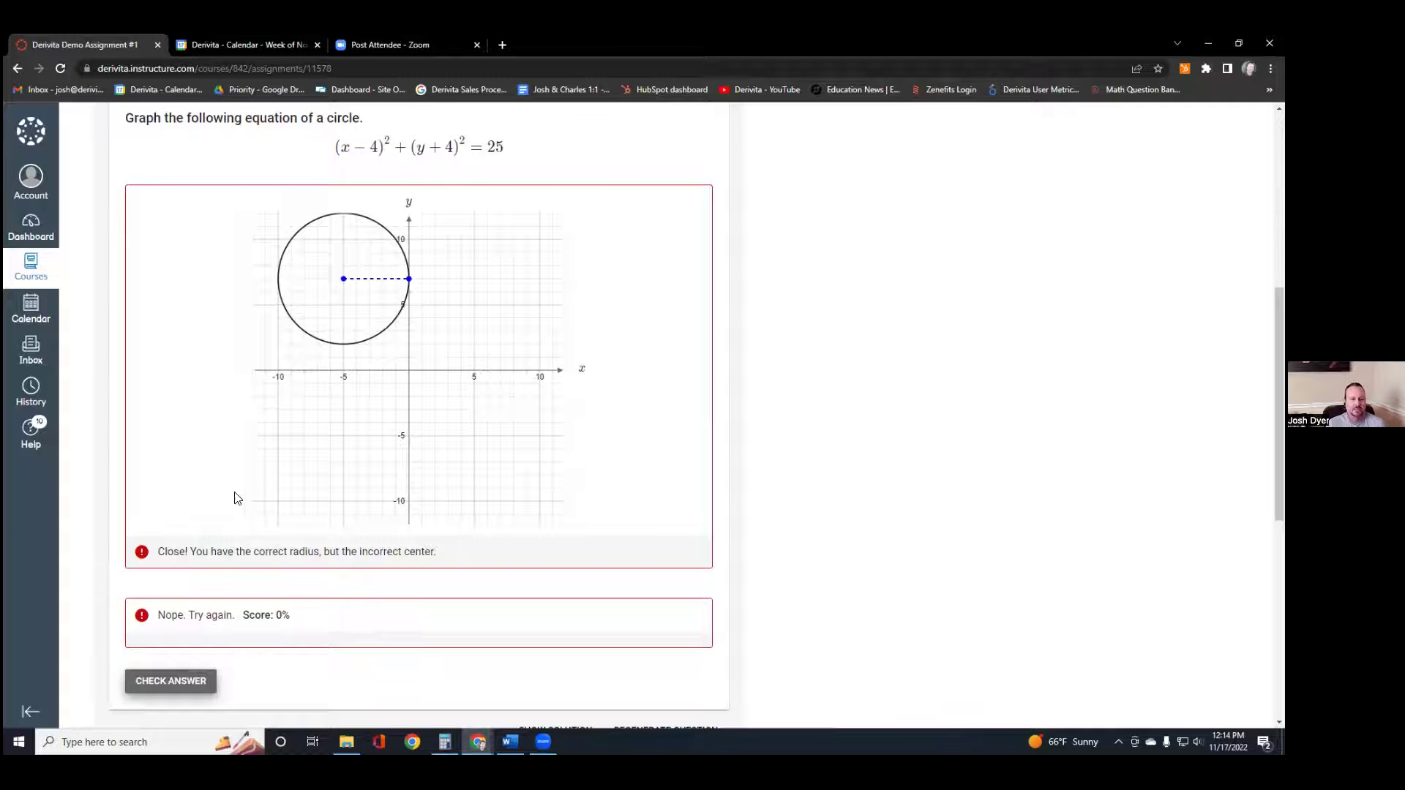
Step: Expand Question 9, which asks for an example of an odd function
scroll(737, 417, down, 3)
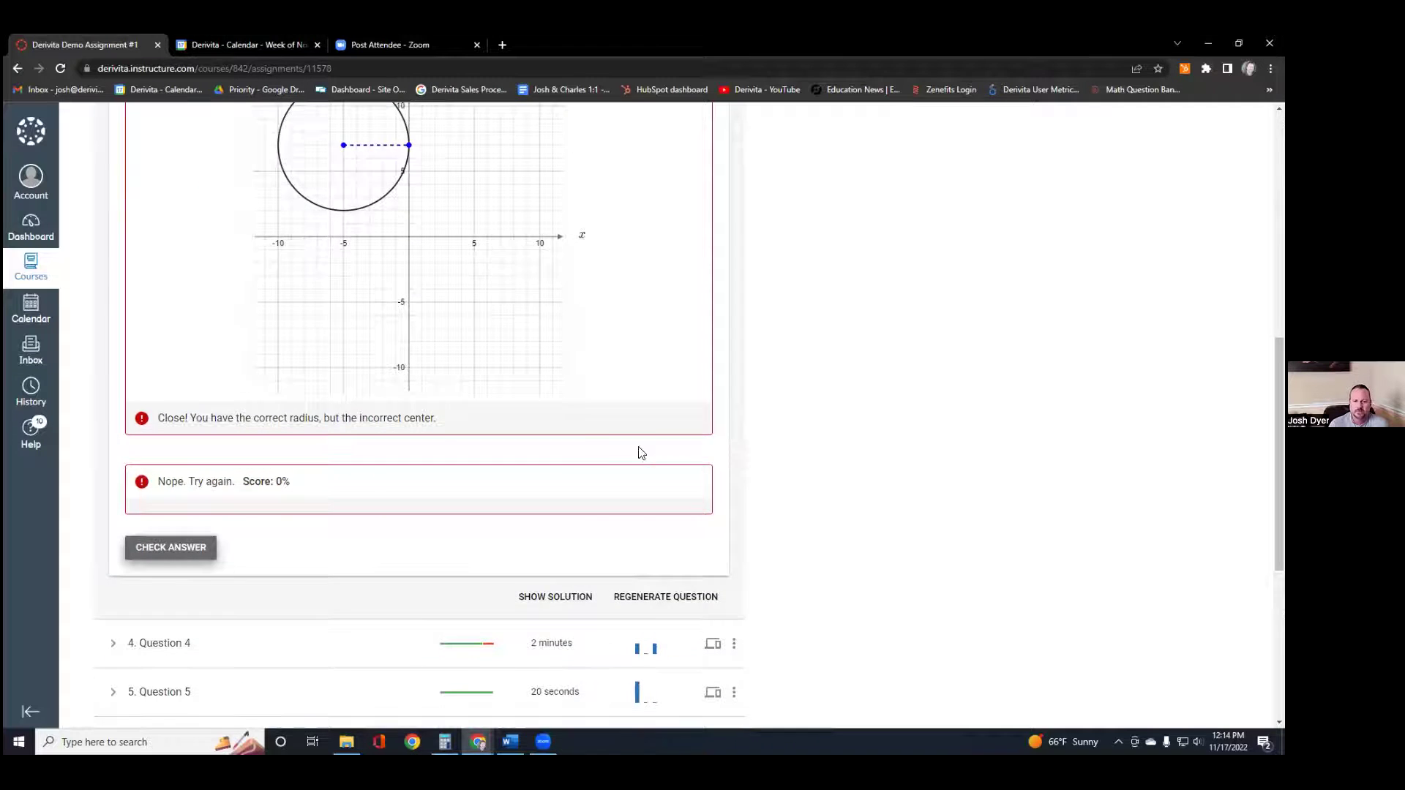
scroll(512, 461, down, 3)
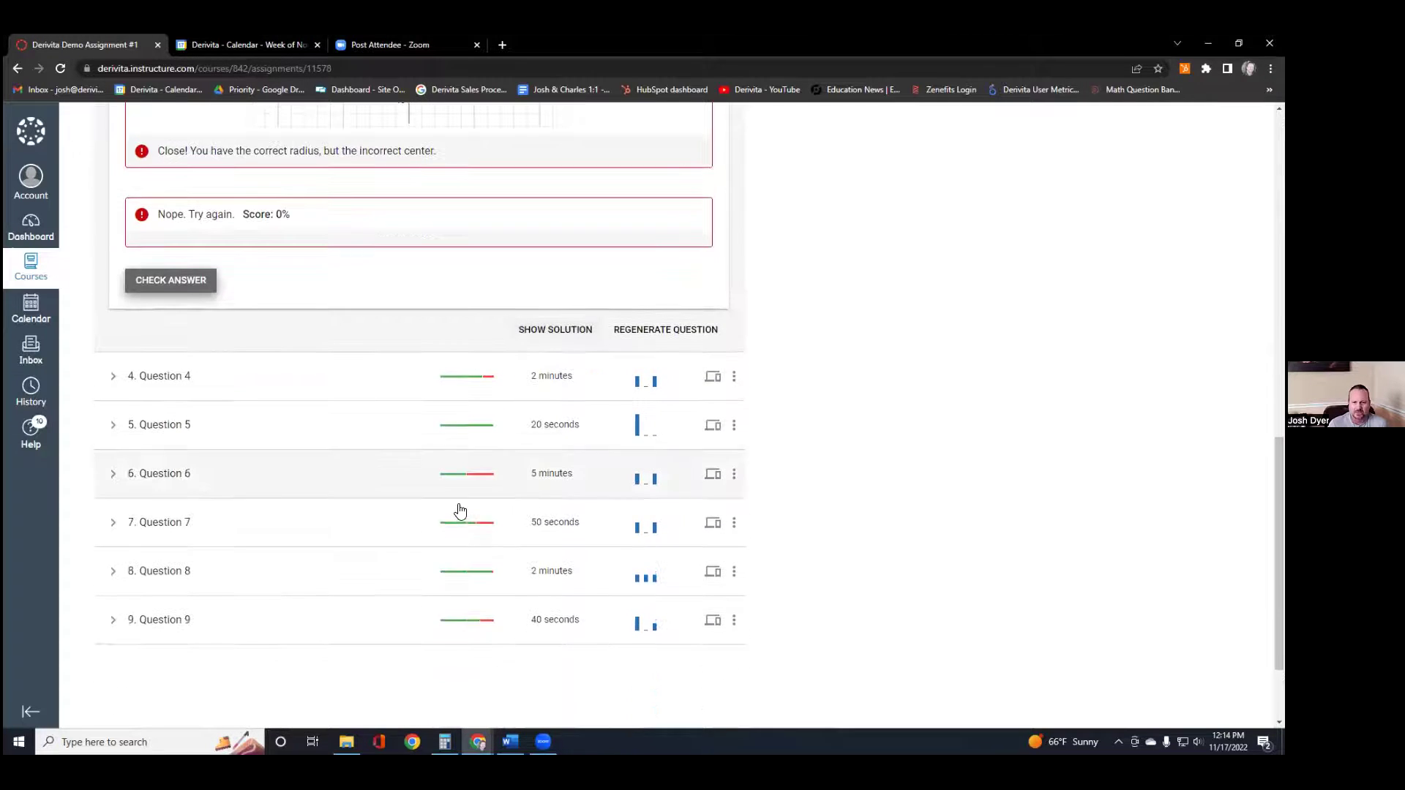
click(296, 628)
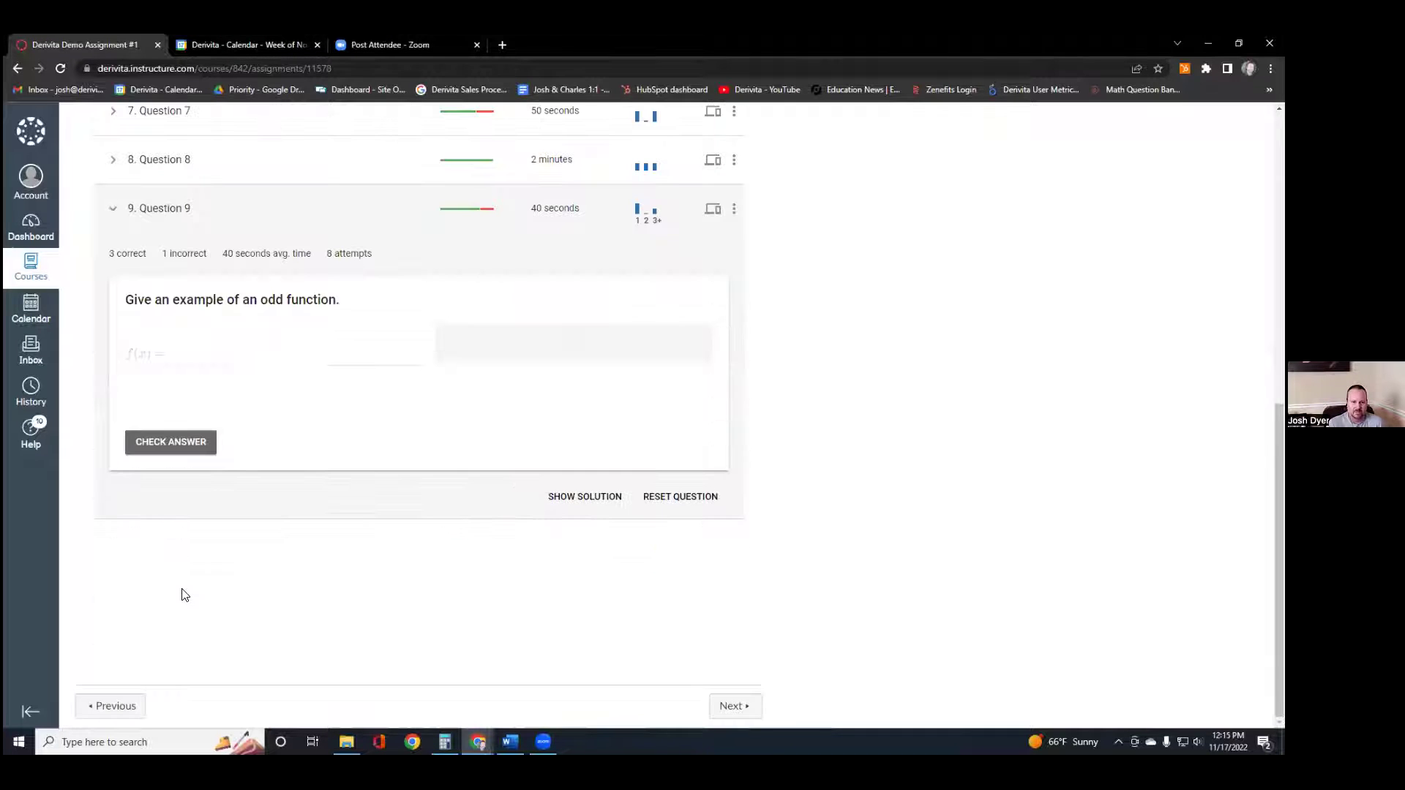
click(172, 385)
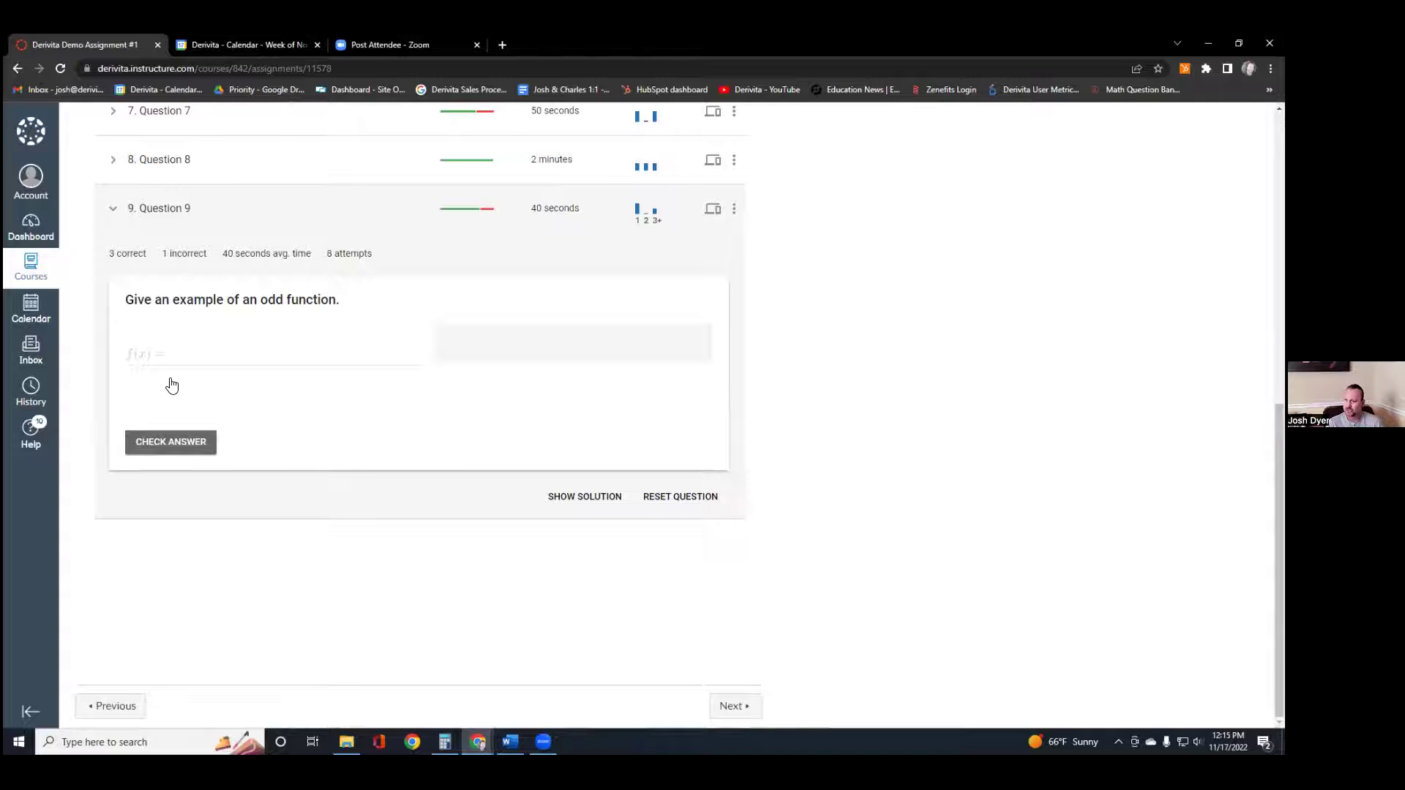
Step: Enter cos(x)/(x-1) as the example function in Question 9
click(202, 355)
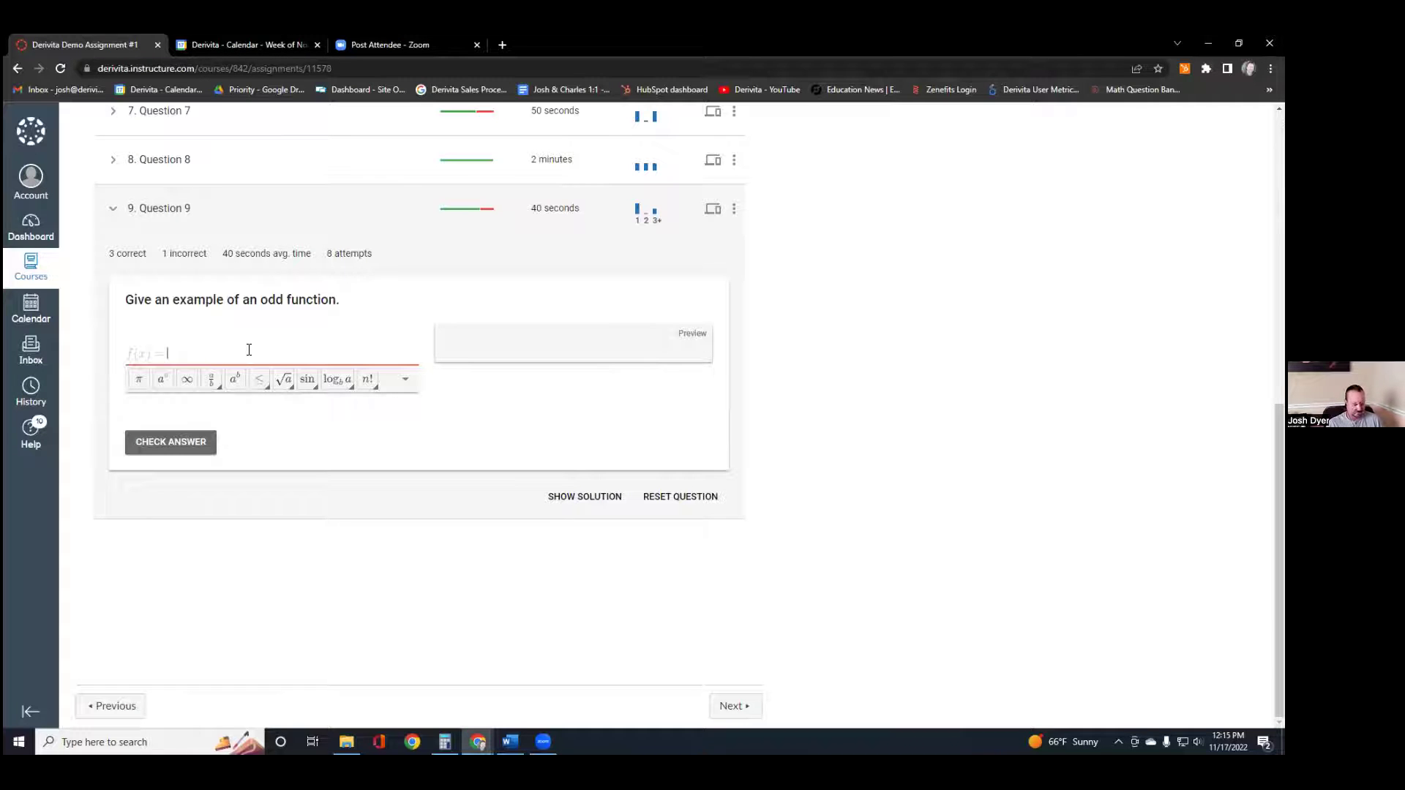
text(cos()
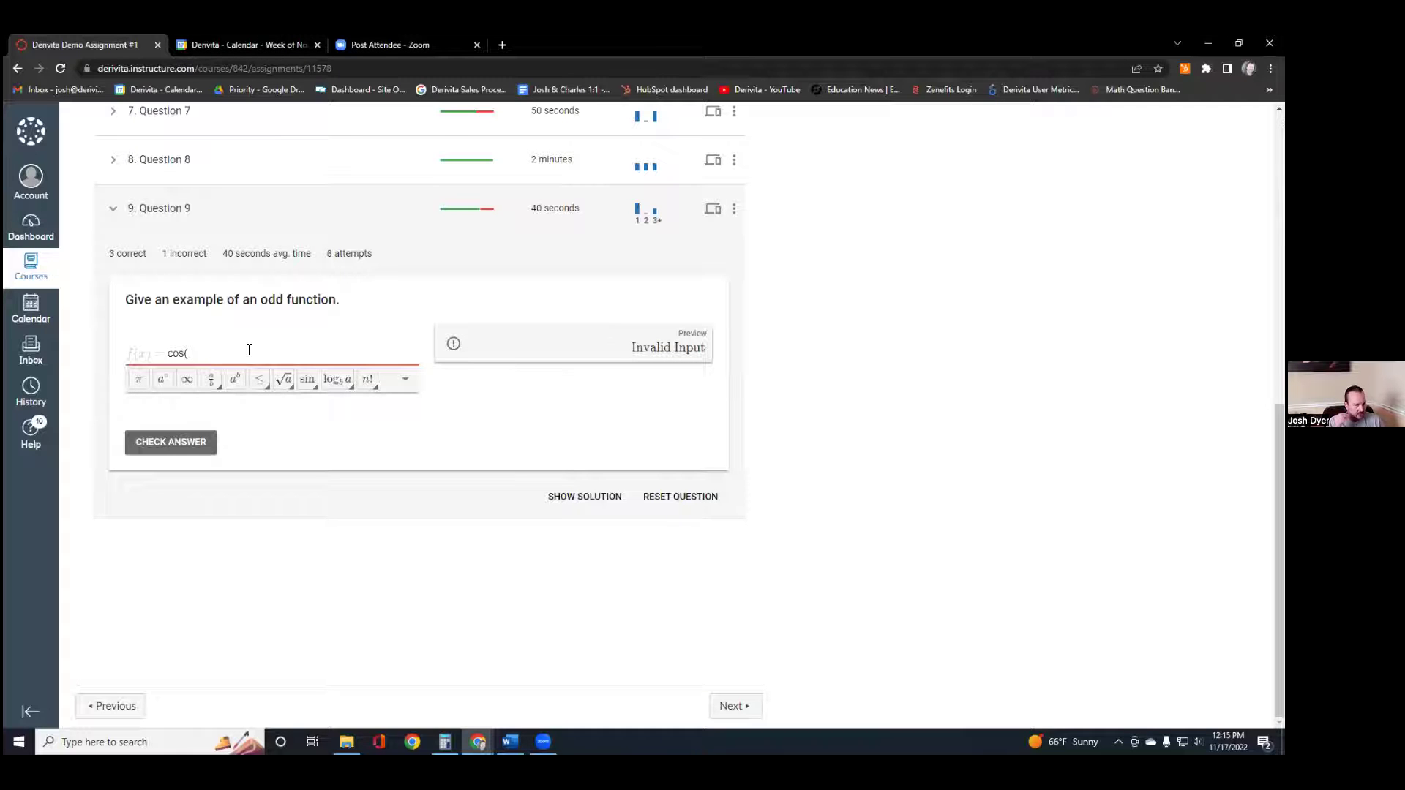
text(x))
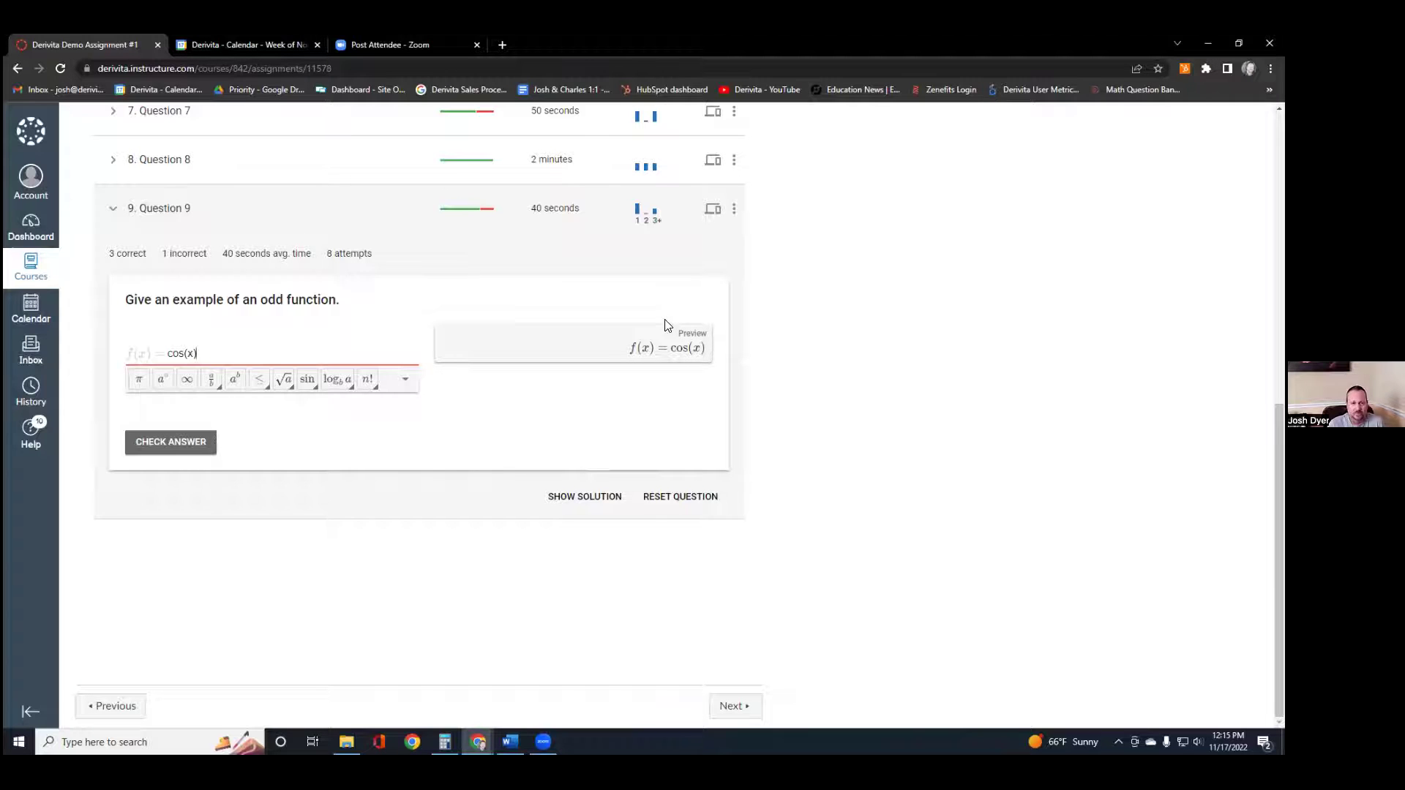
text(|)
text(x-1)
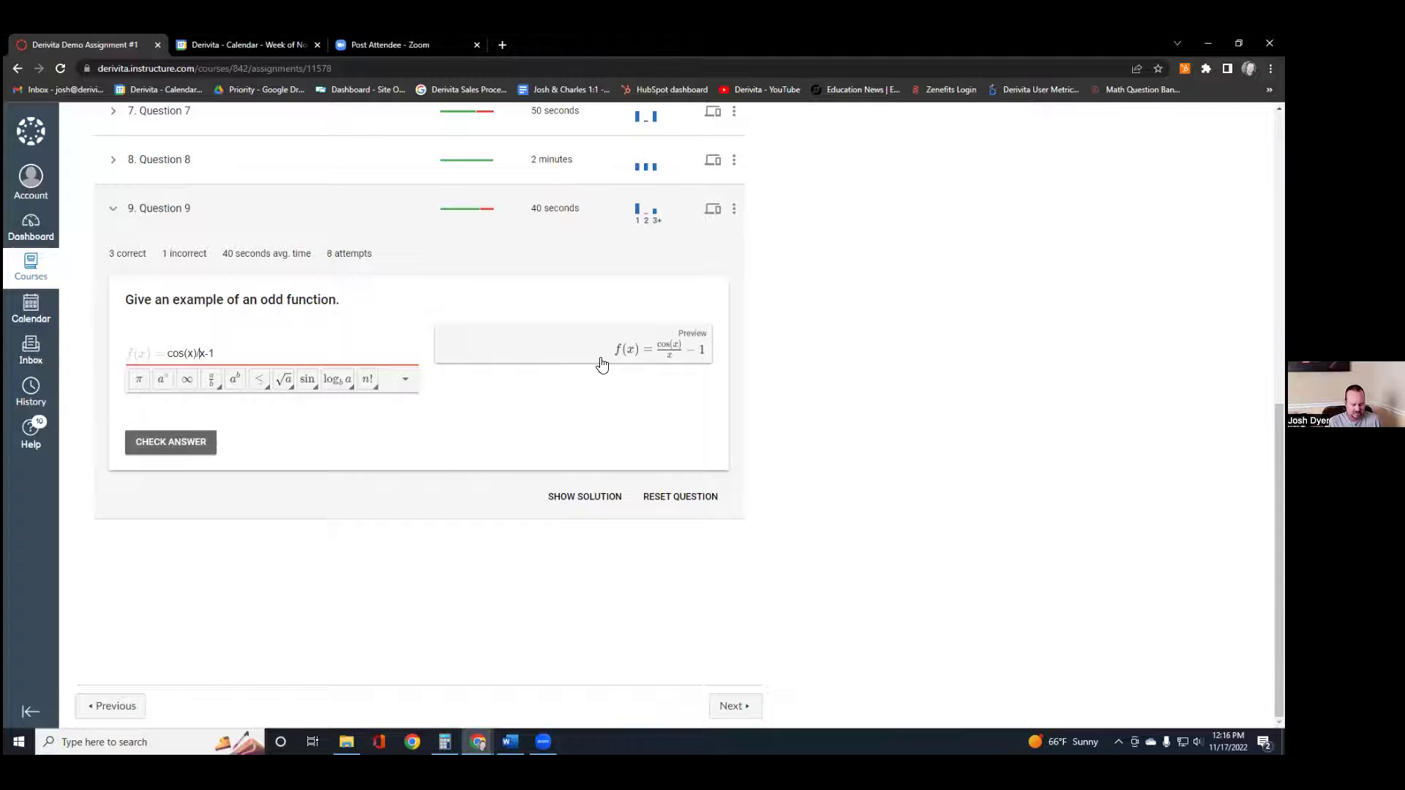
text((x)
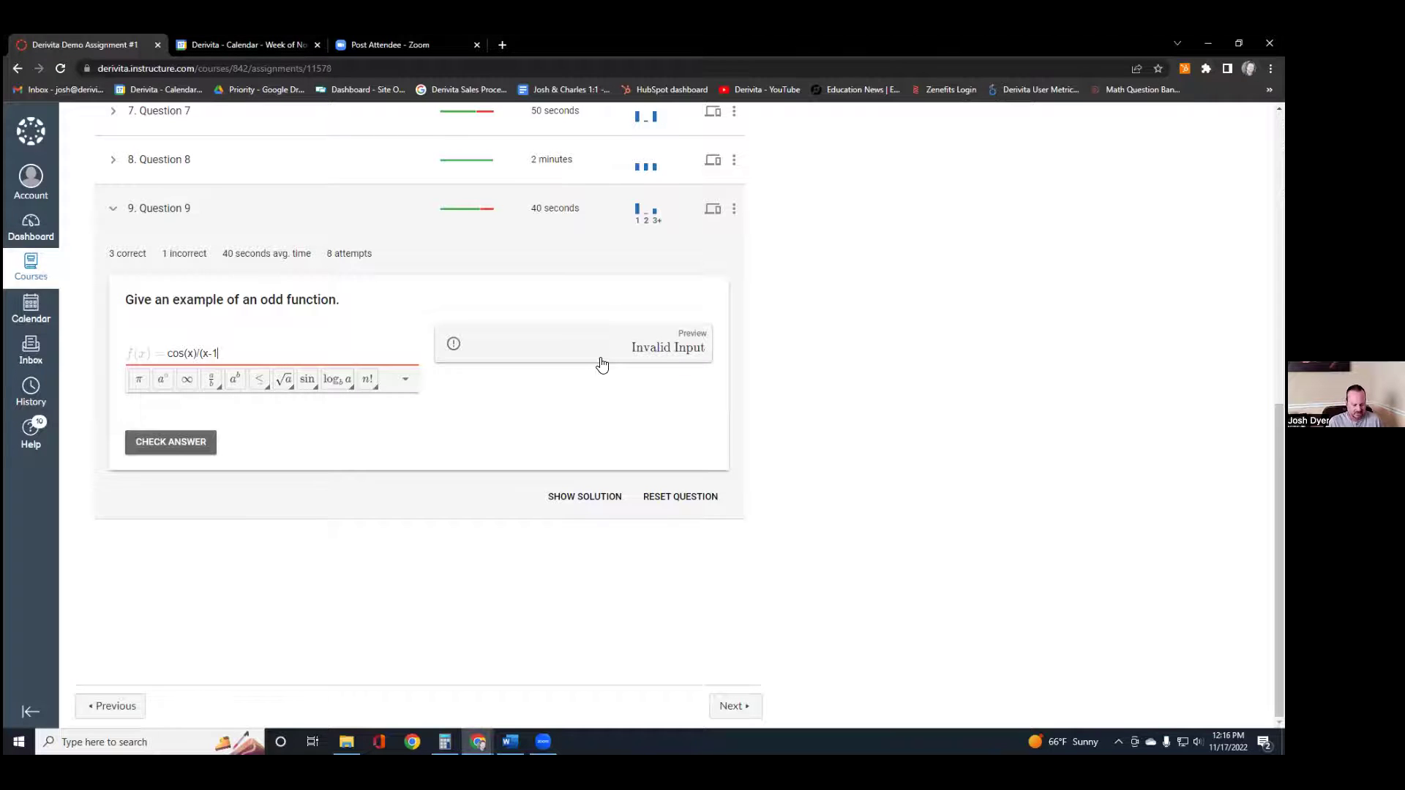
text())
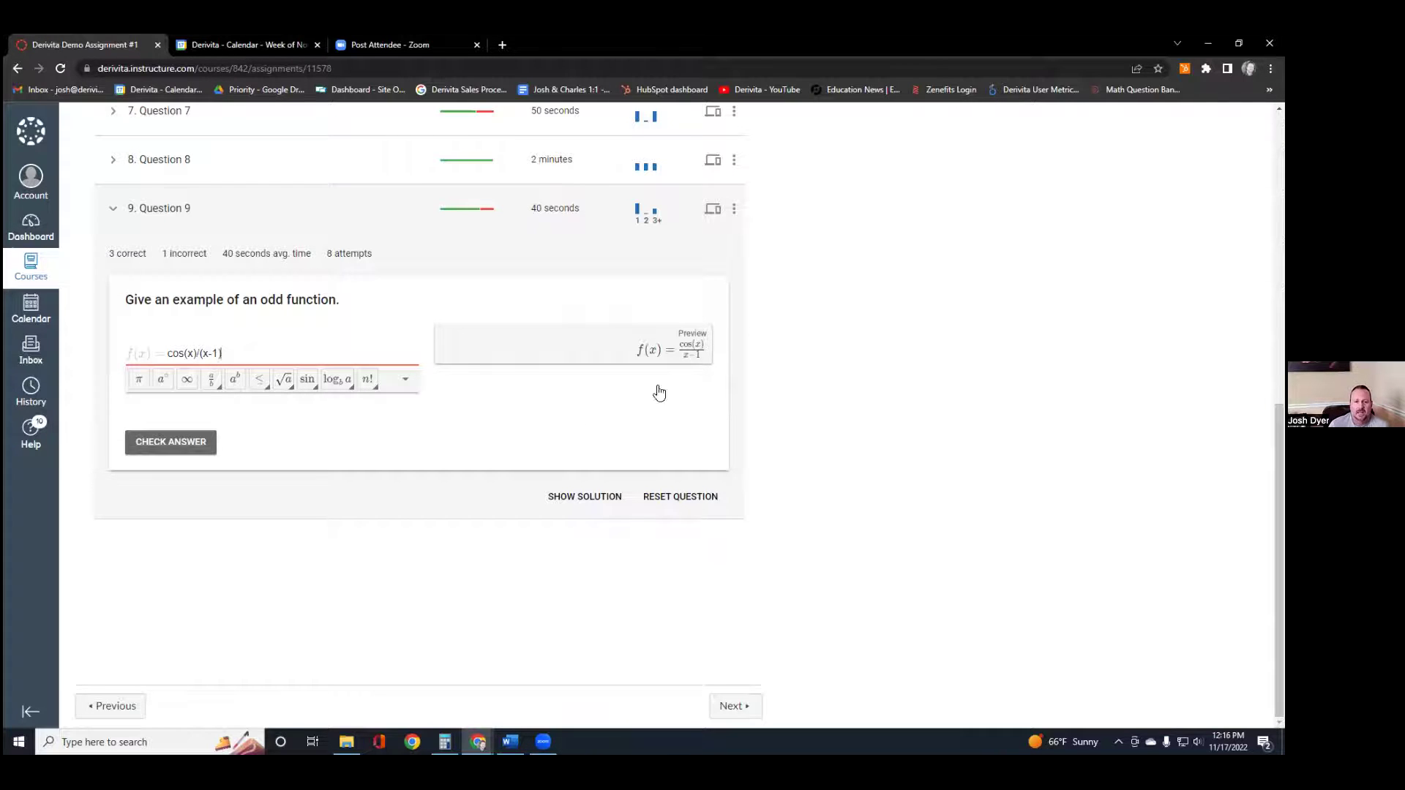
Step: Check the Question 9 answer and review the feedback with its substitution table
click(207, 443)
scroll(219, 410, up, 2)
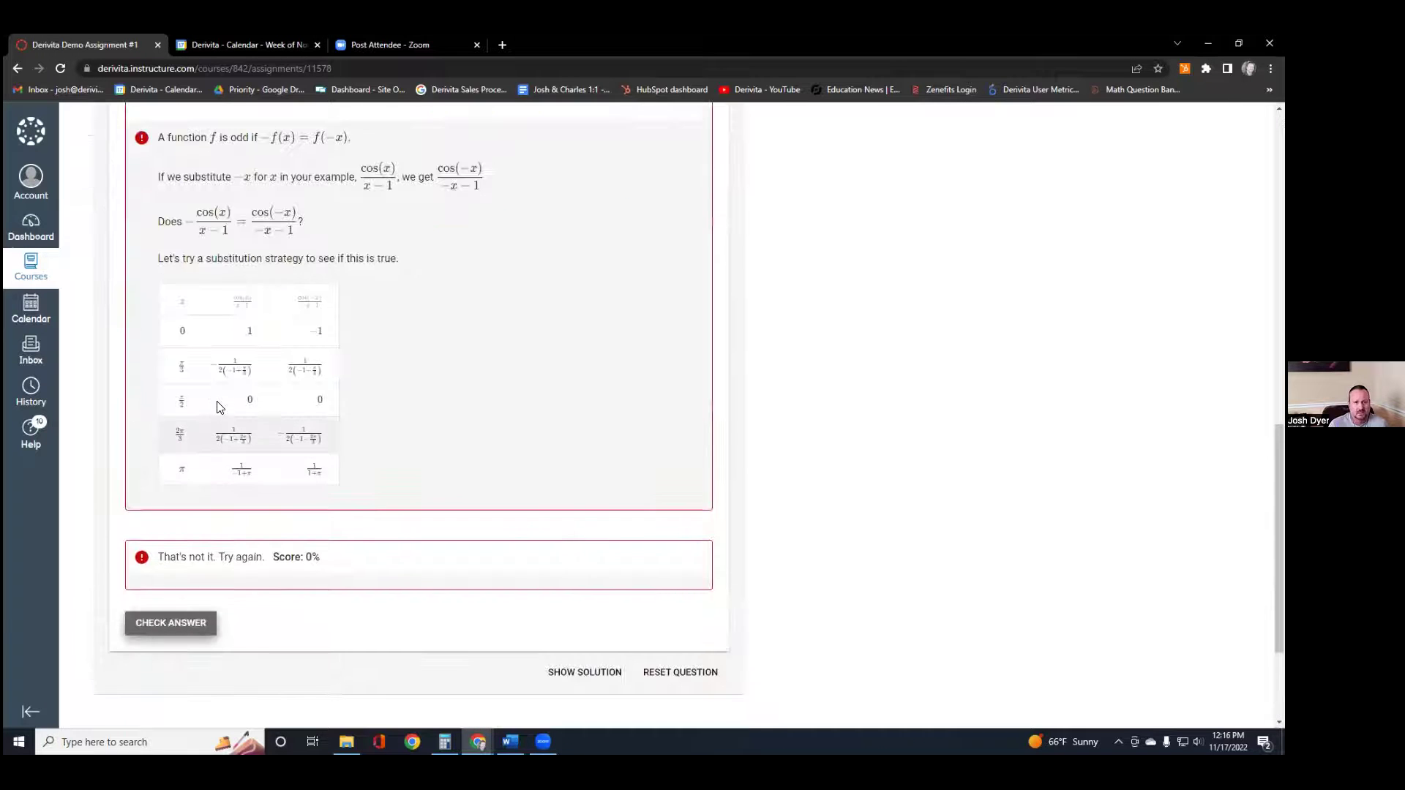
scroll(234, 362, up, 1)
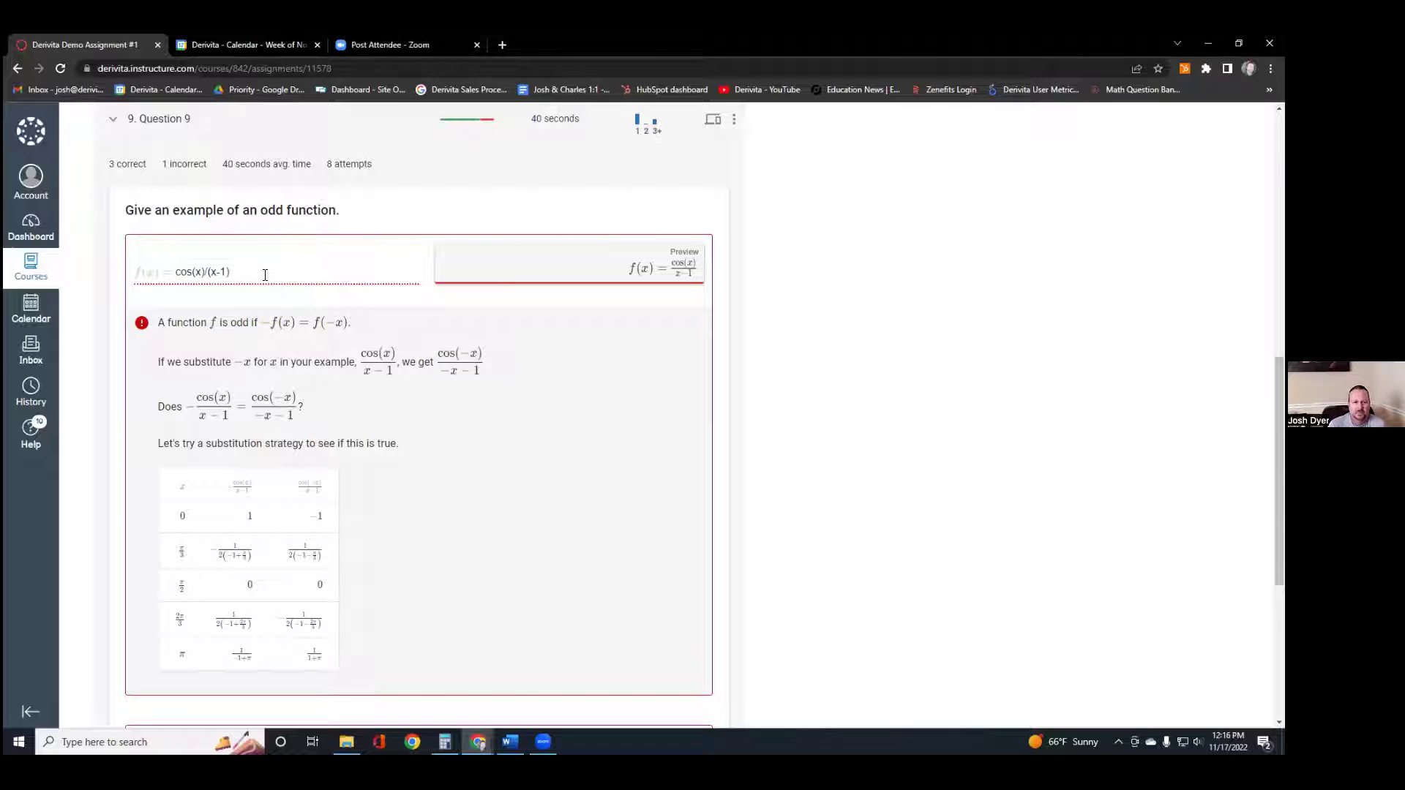
Step: Replace the Question 9 answer with sin(x) as the example of an odd function
drag(265, 270, 163, 270)
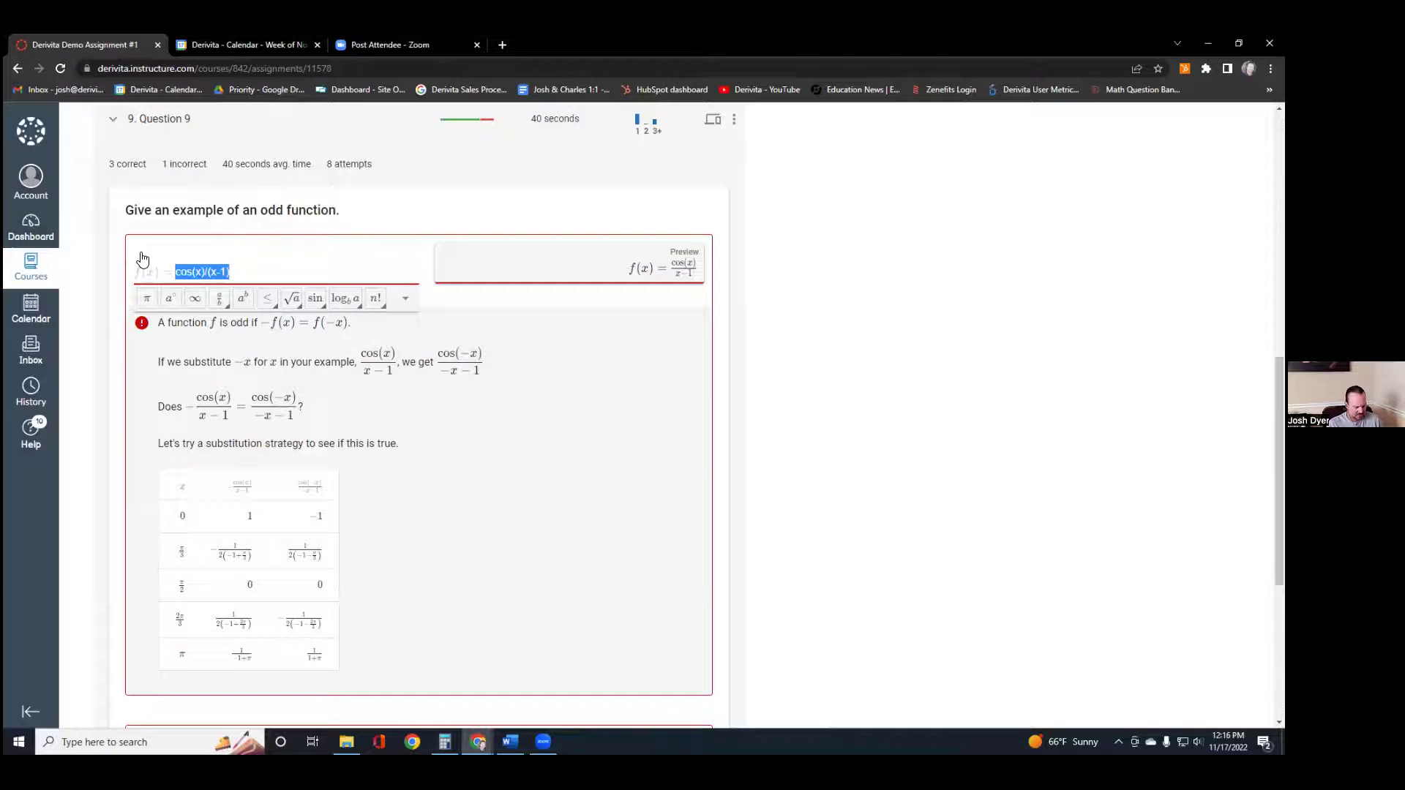
text(sin9x)
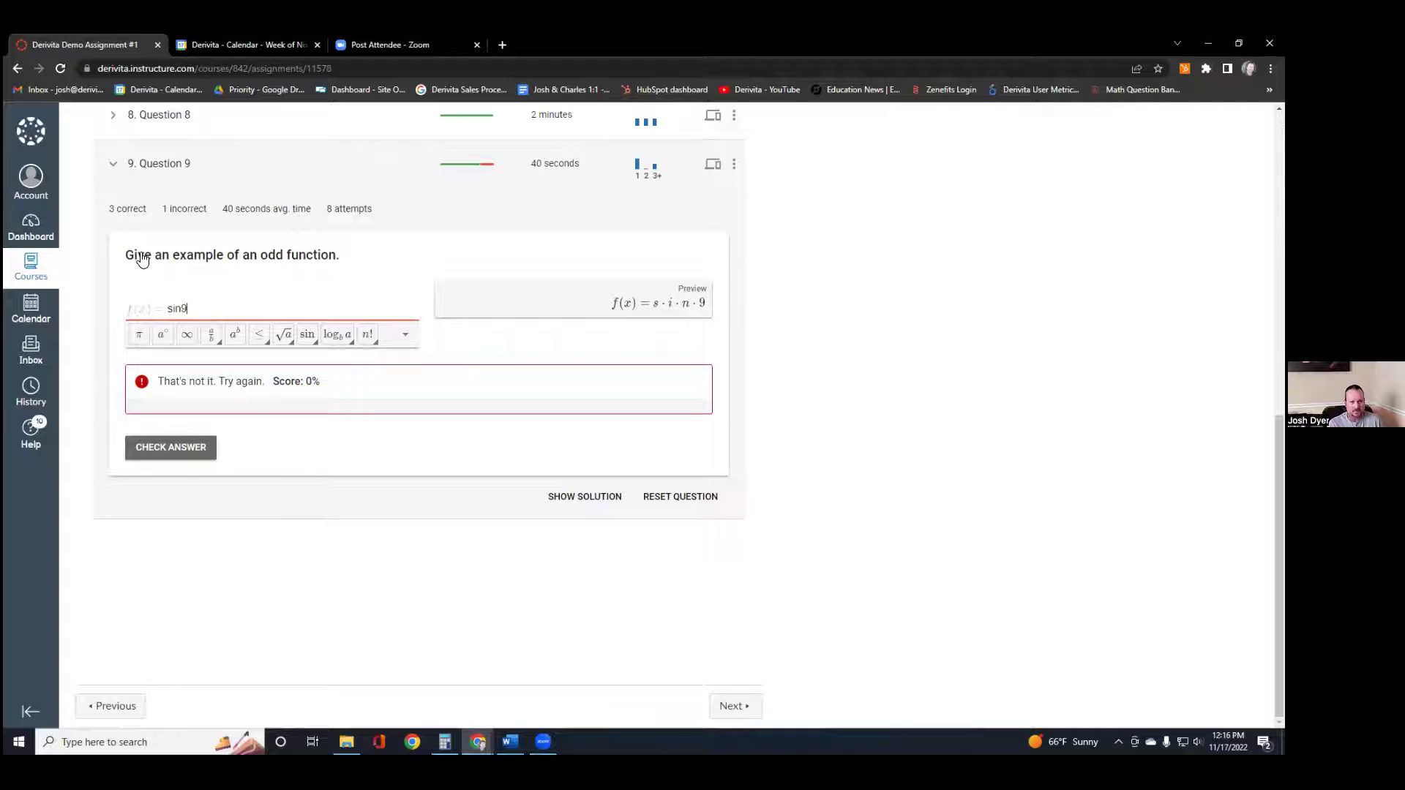
key(BackSpace)
key(BackSpace)
text(()
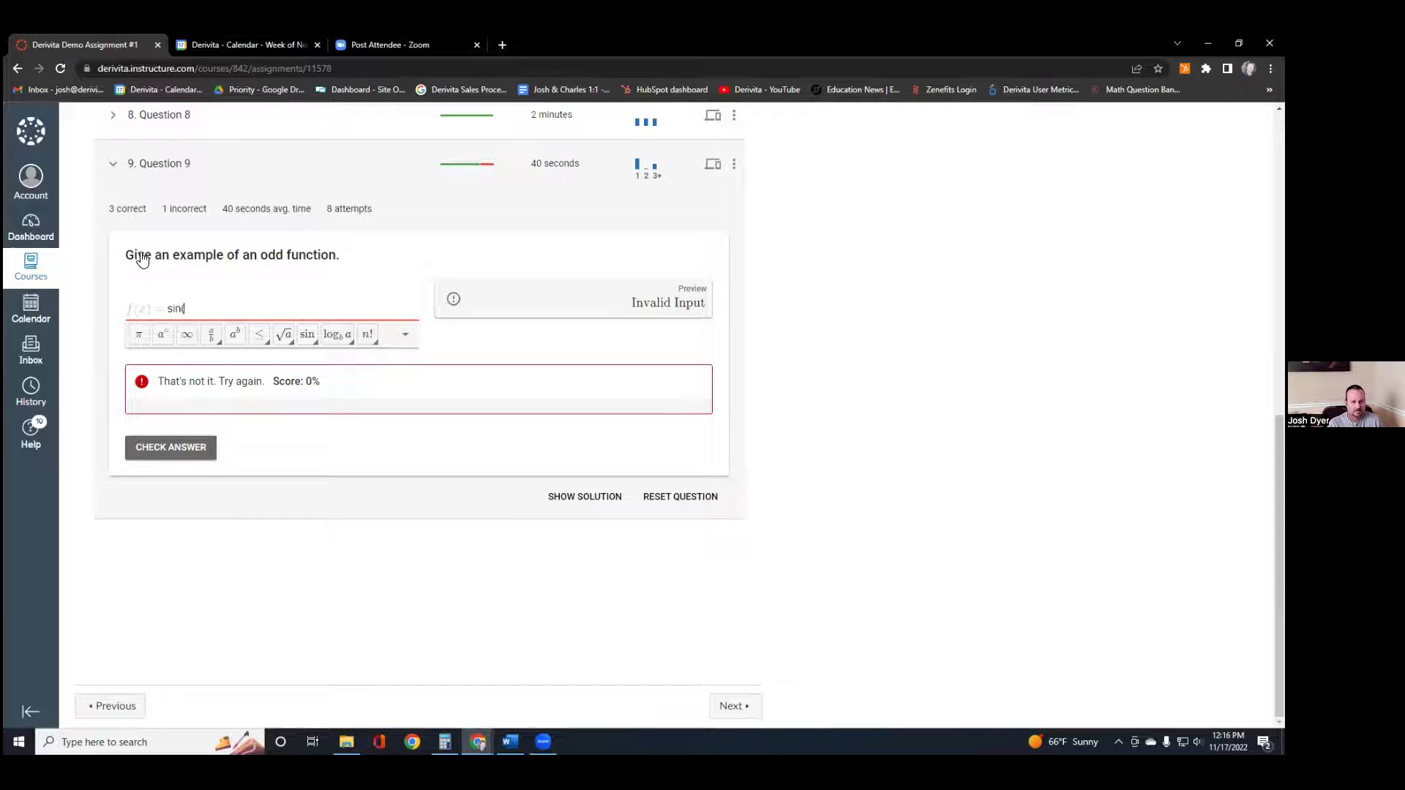
text(x))
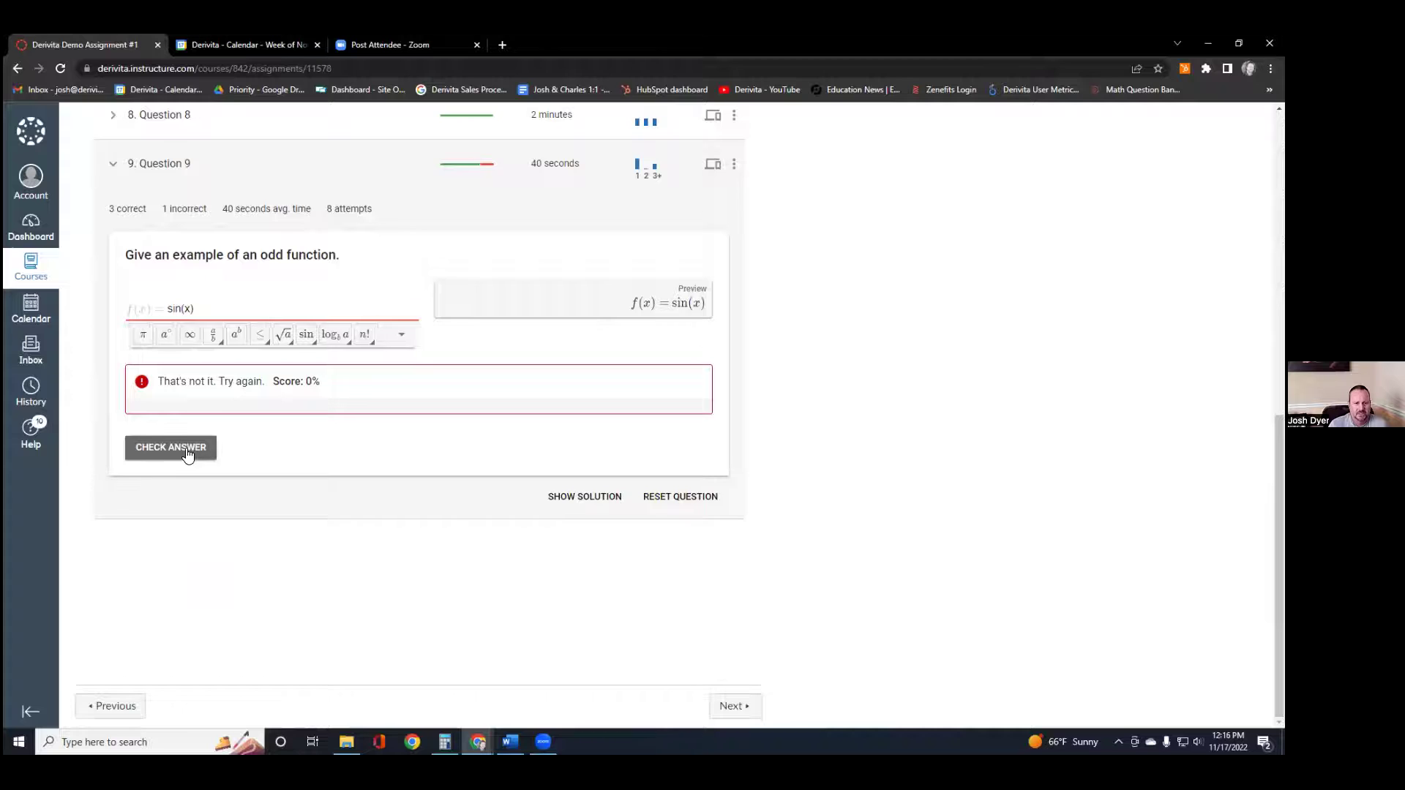
Step: Check the sin(x) answer and review its feedback, including the substitution table
click(187, 452)
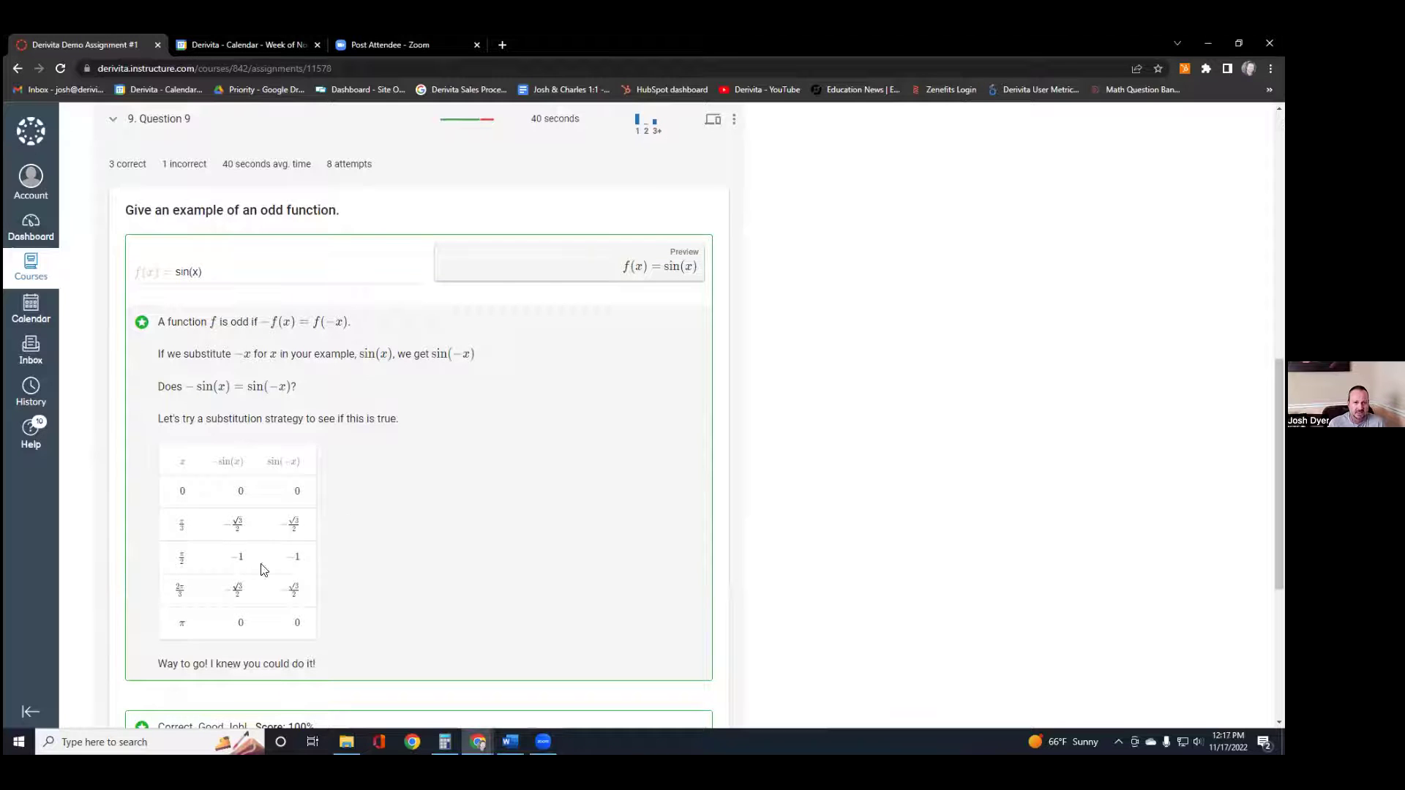
scroll(192, 589, up, 1)
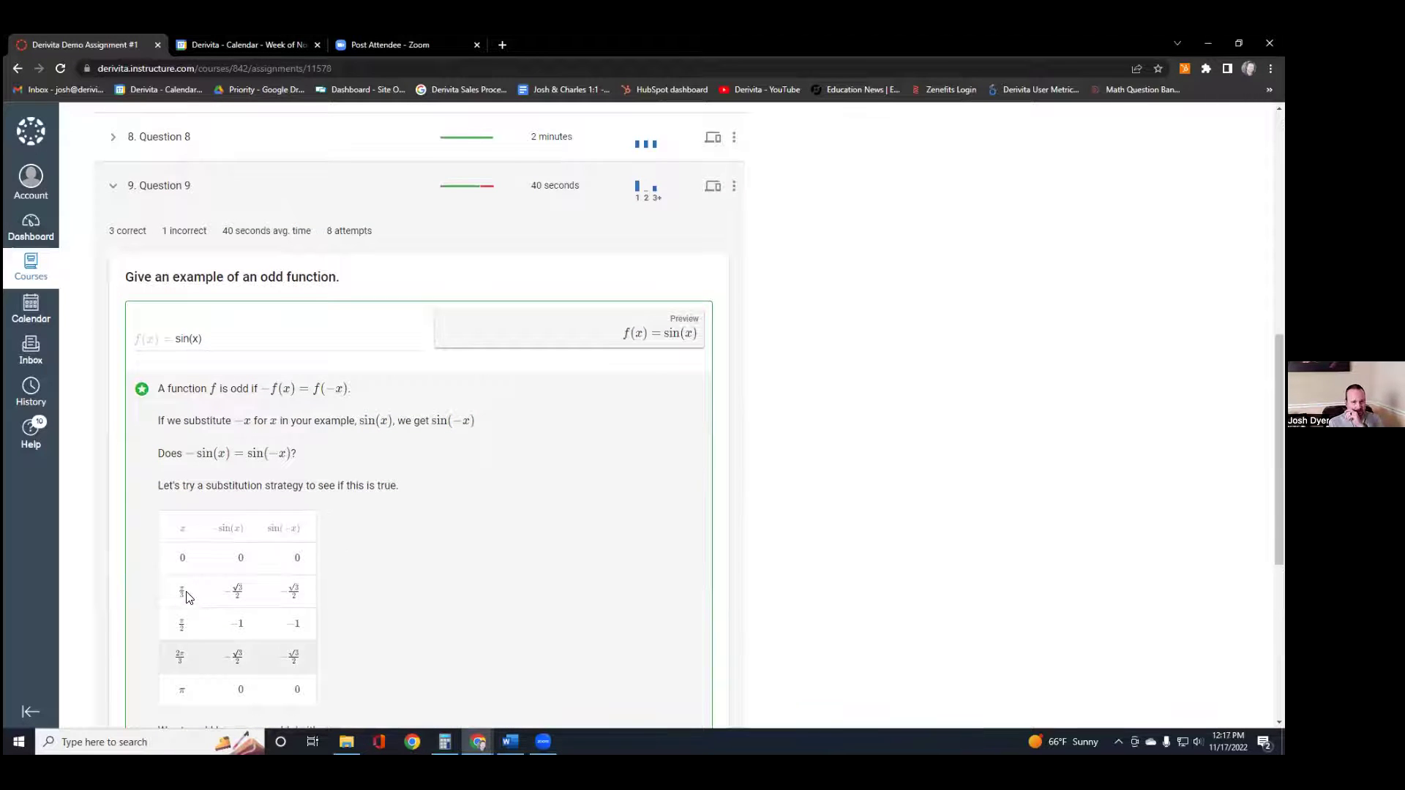
scroll(213, 590, down, 1)
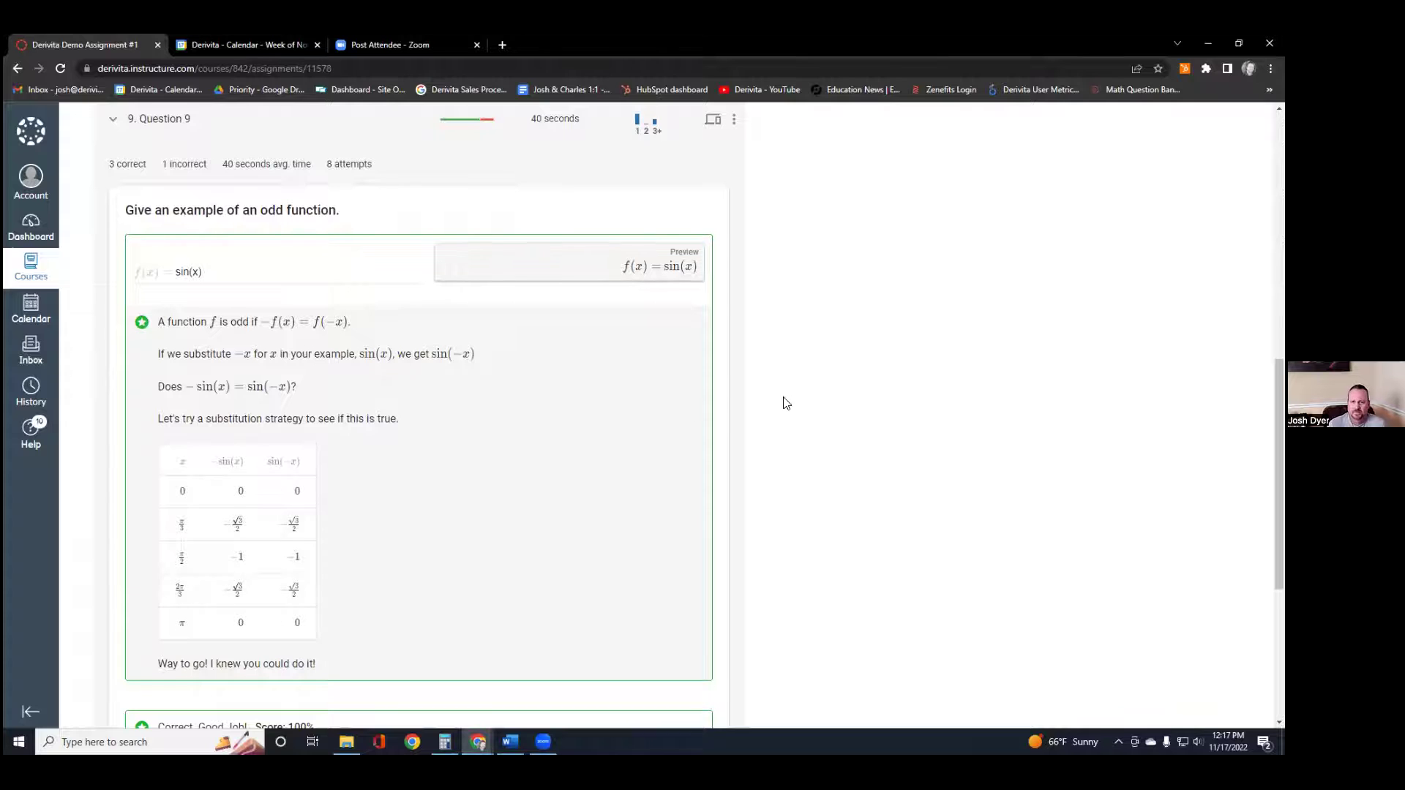
scroll(785, 403, up, 1)
scroll(785, 403, down, 1)
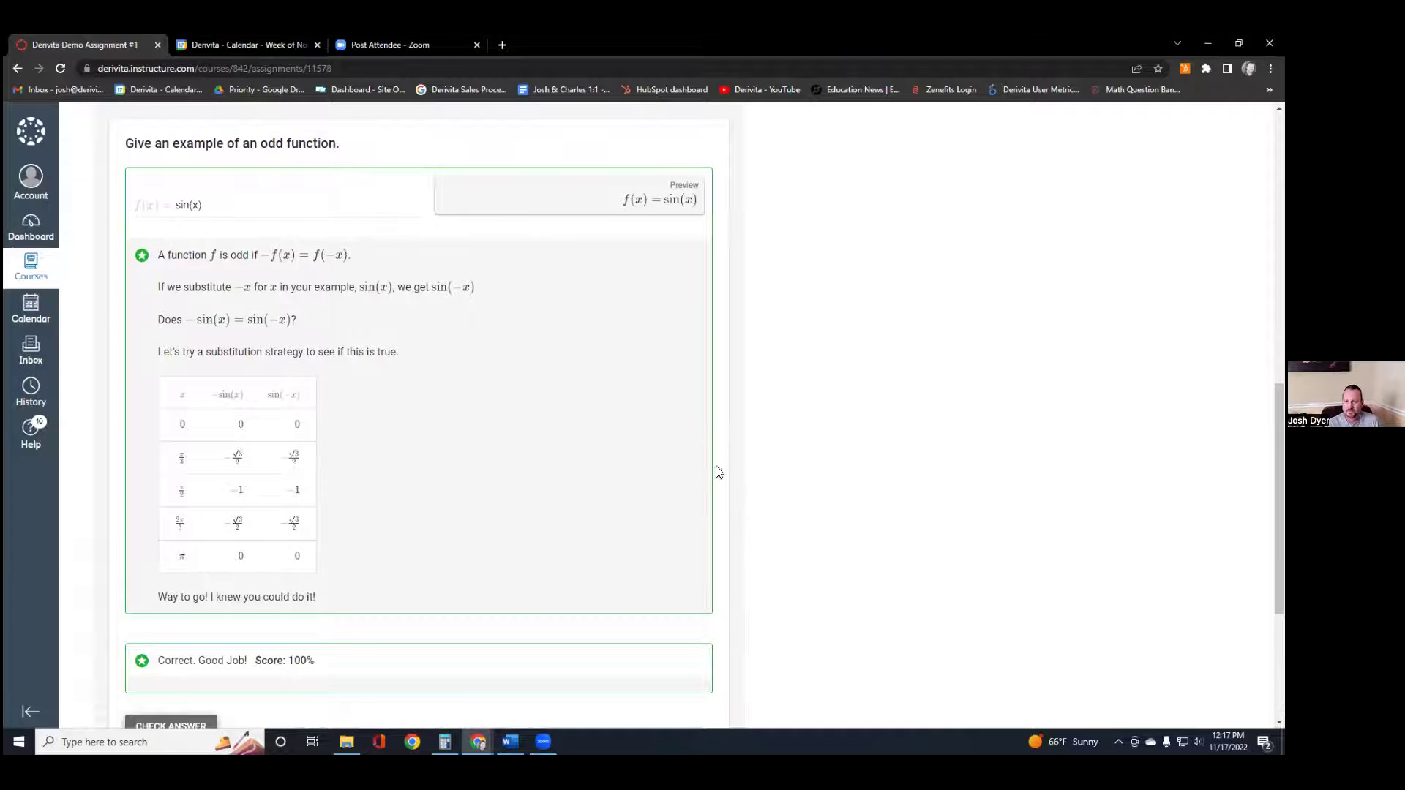
scroll(542, 466, up, 1)
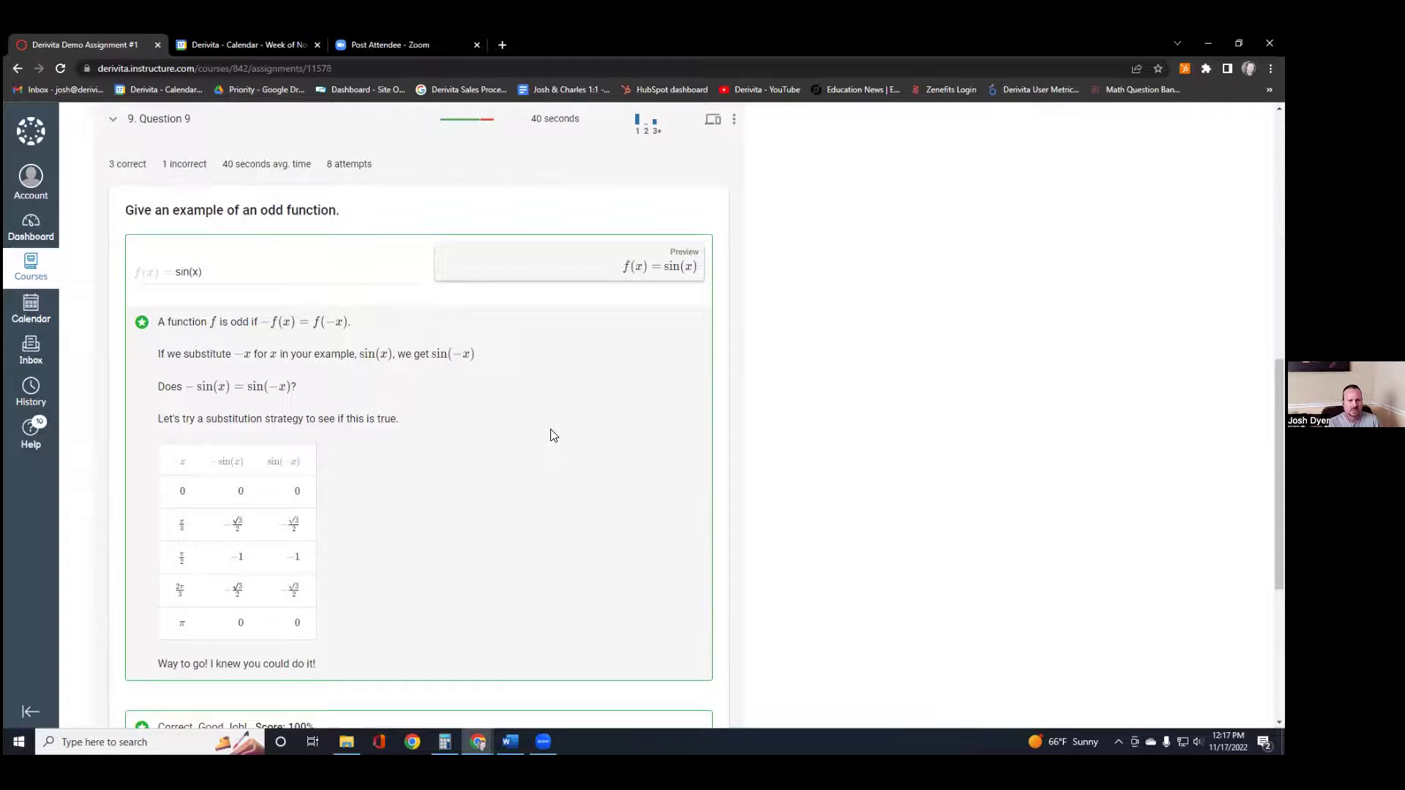
Step: Expand Question 3, the circle graphing problem, and launch a SpotCheck for it
scroll(554, 440, up, 1)
scroll(553, 441, up, 3)
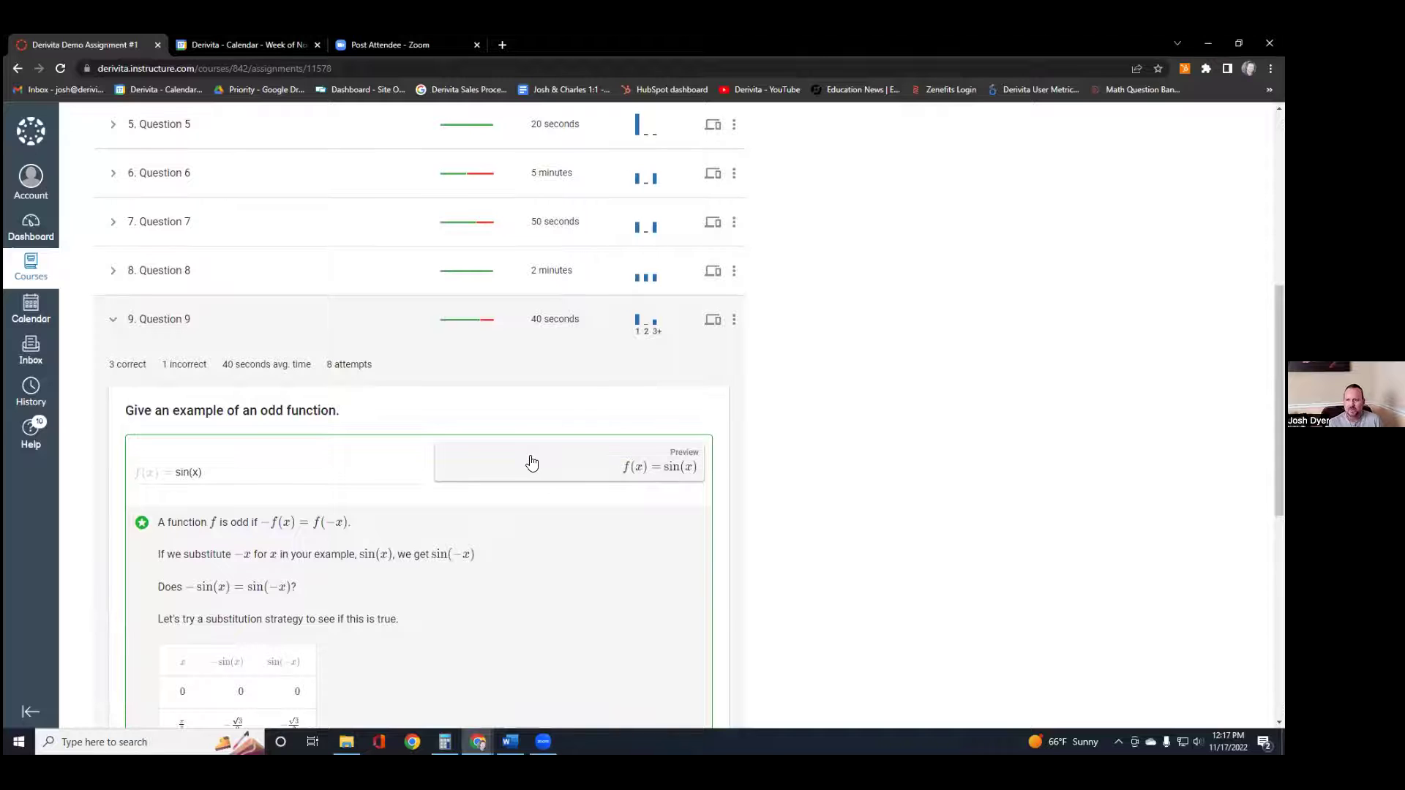
scroll(533, 461, up, 5)
scroll(534, 458, down, 4)
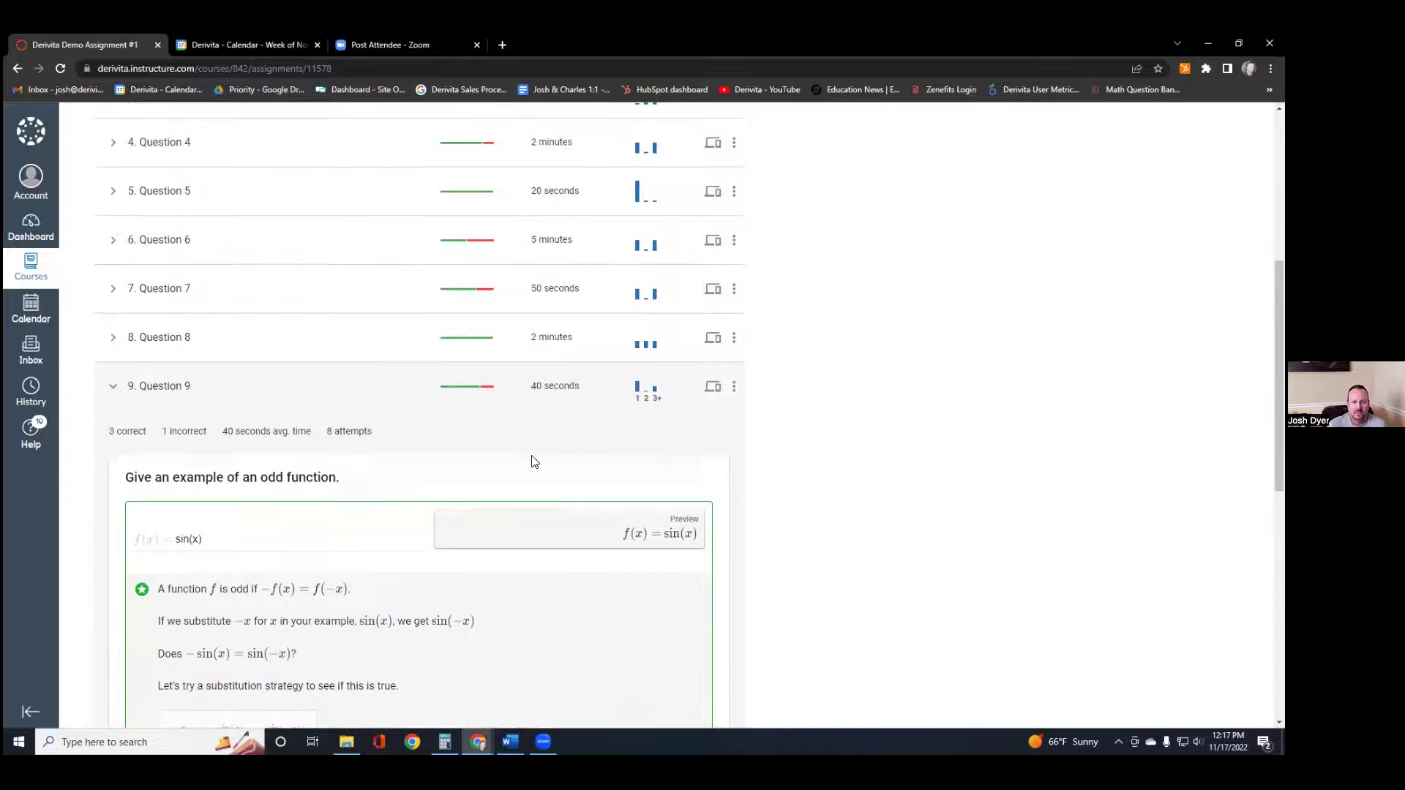
scroll(232, 289, up, 3)
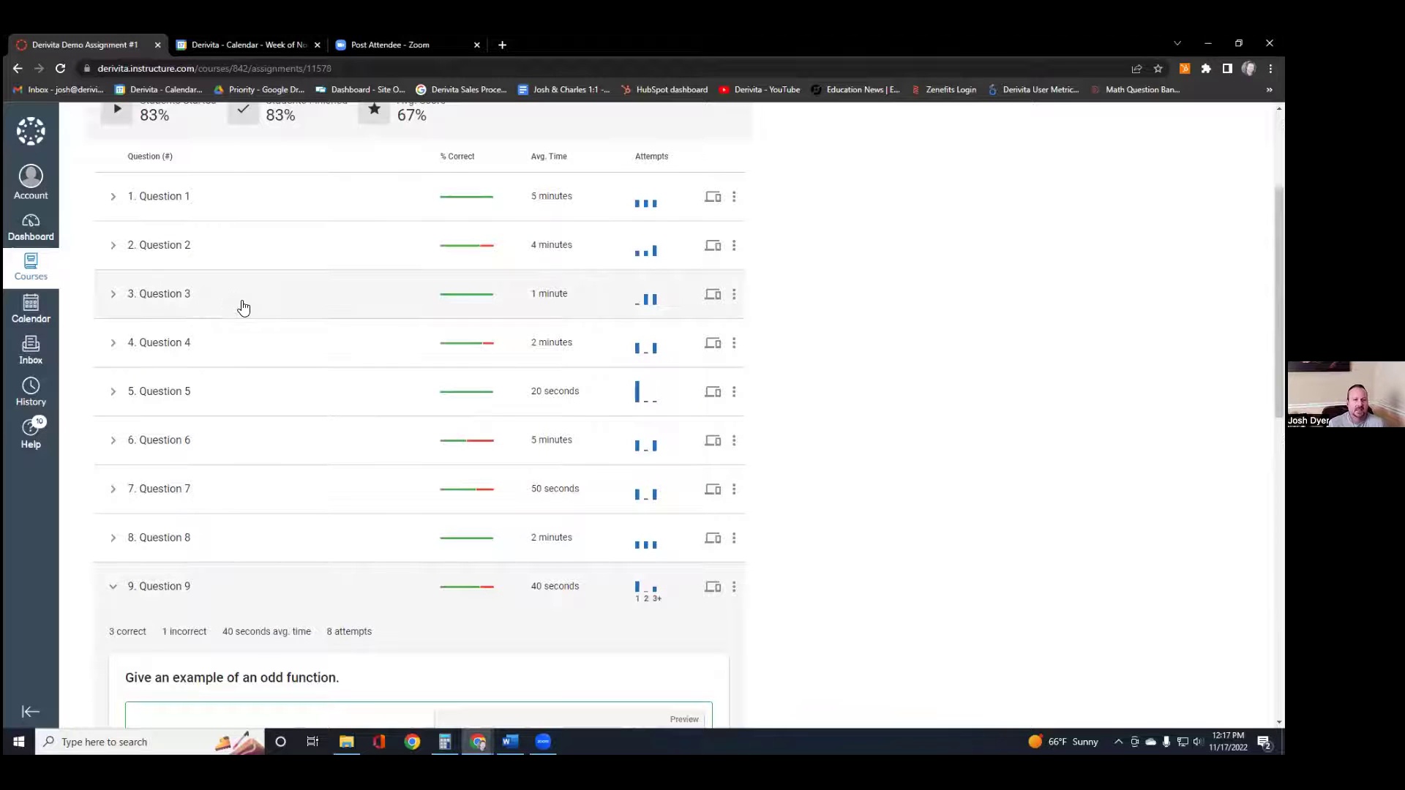
click(236, 300)
scroll(249, 432, down, 1)
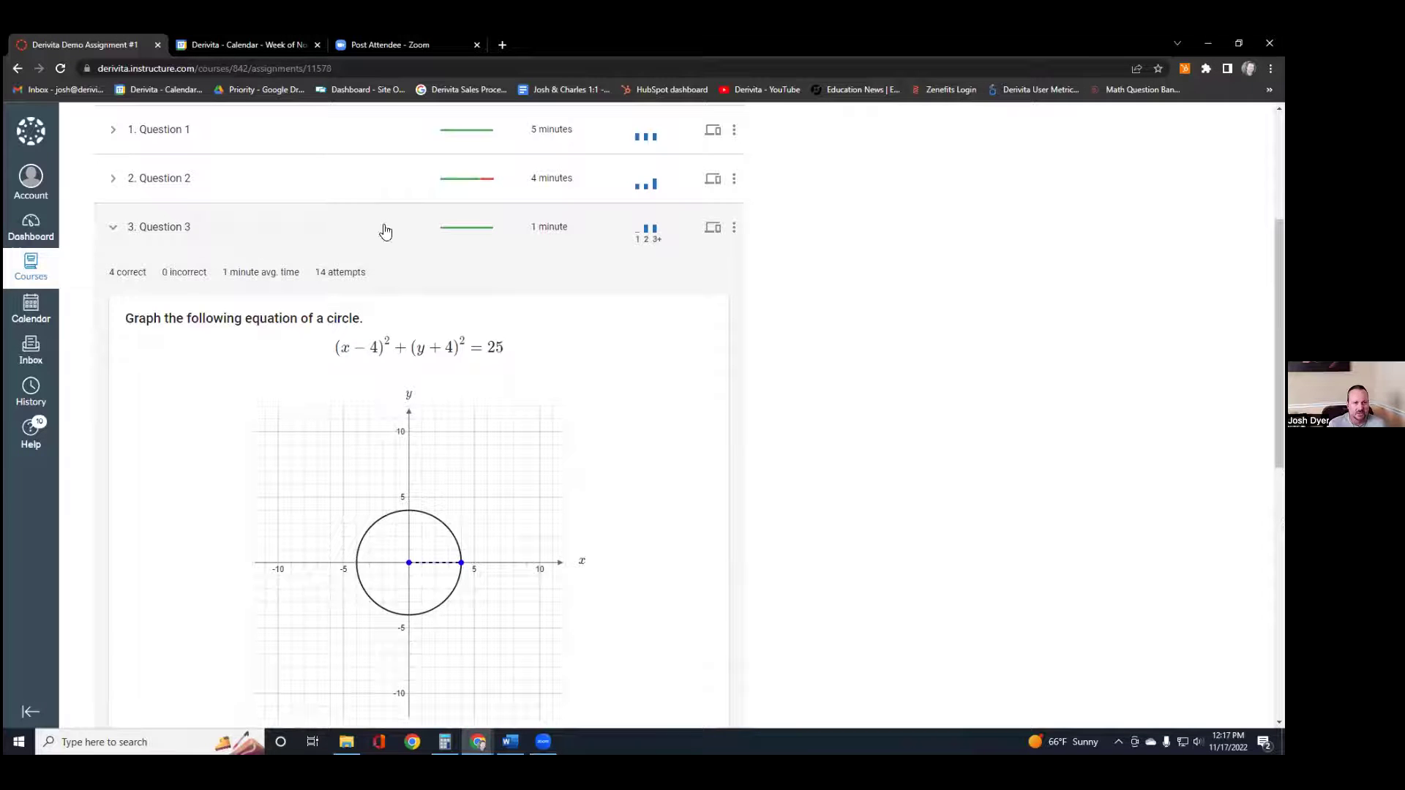
click(713, 229)
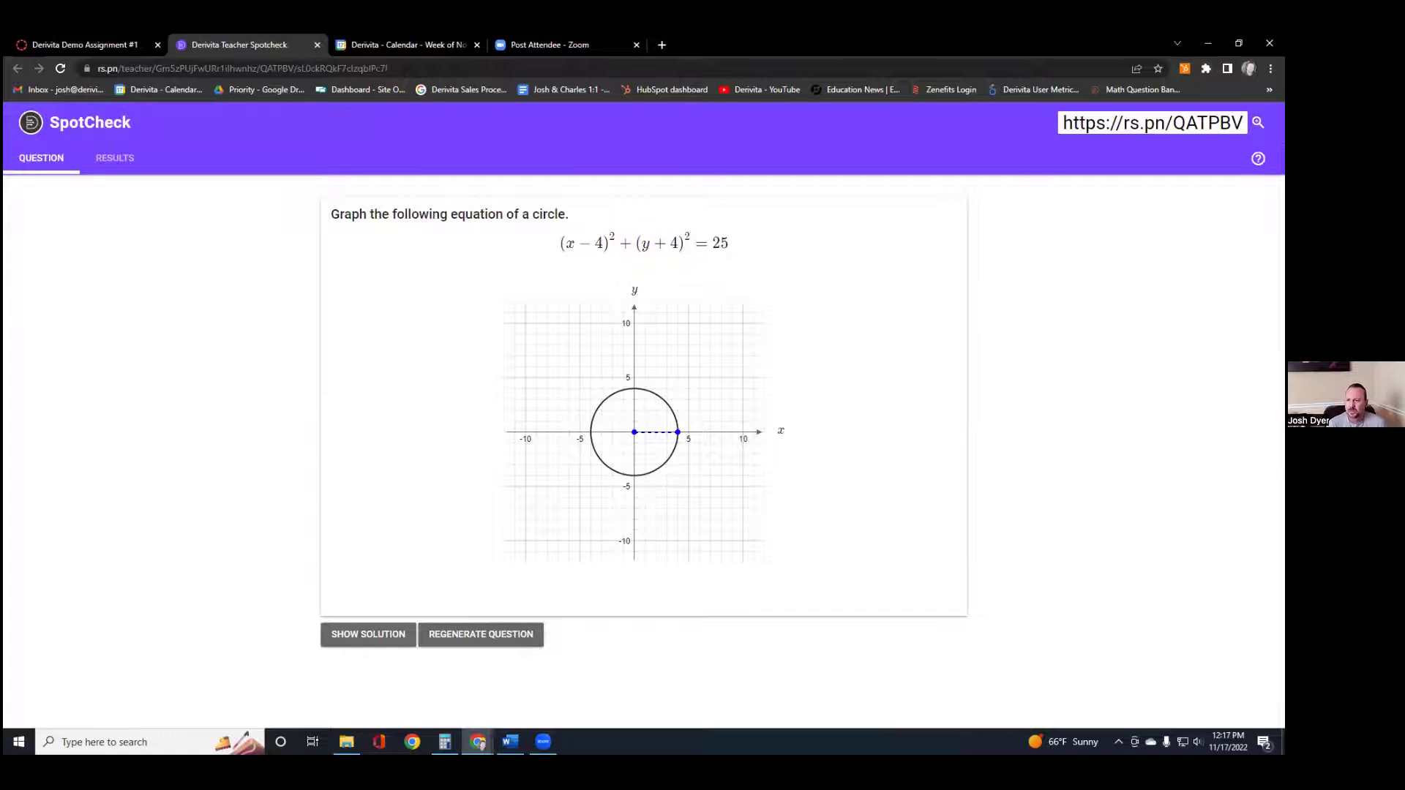
Step: Copy the SpotCheck join link, then show its enlarged QR code and close it
mouse_move(1199, 123)
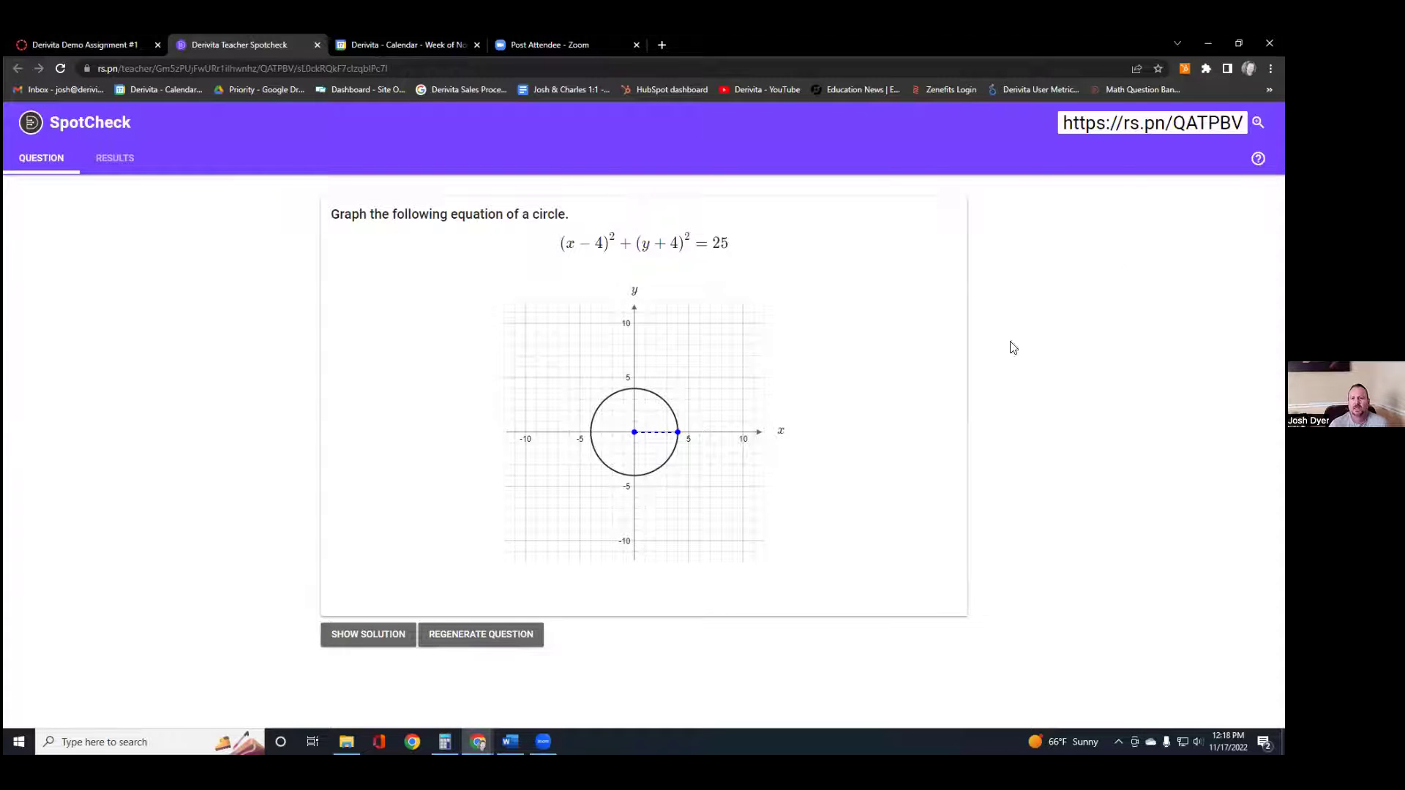
mouse_move(1072, 126)
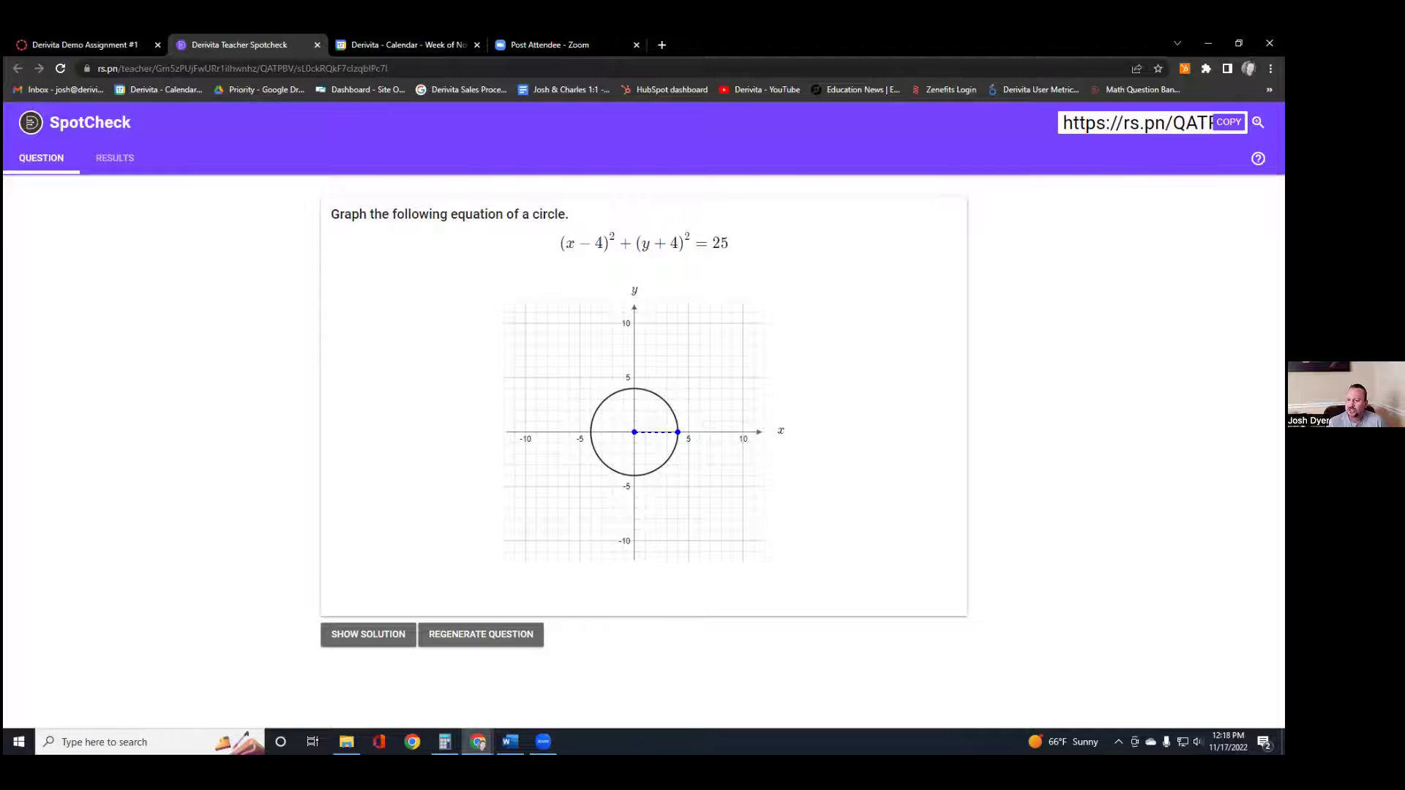
click(1228, 122)
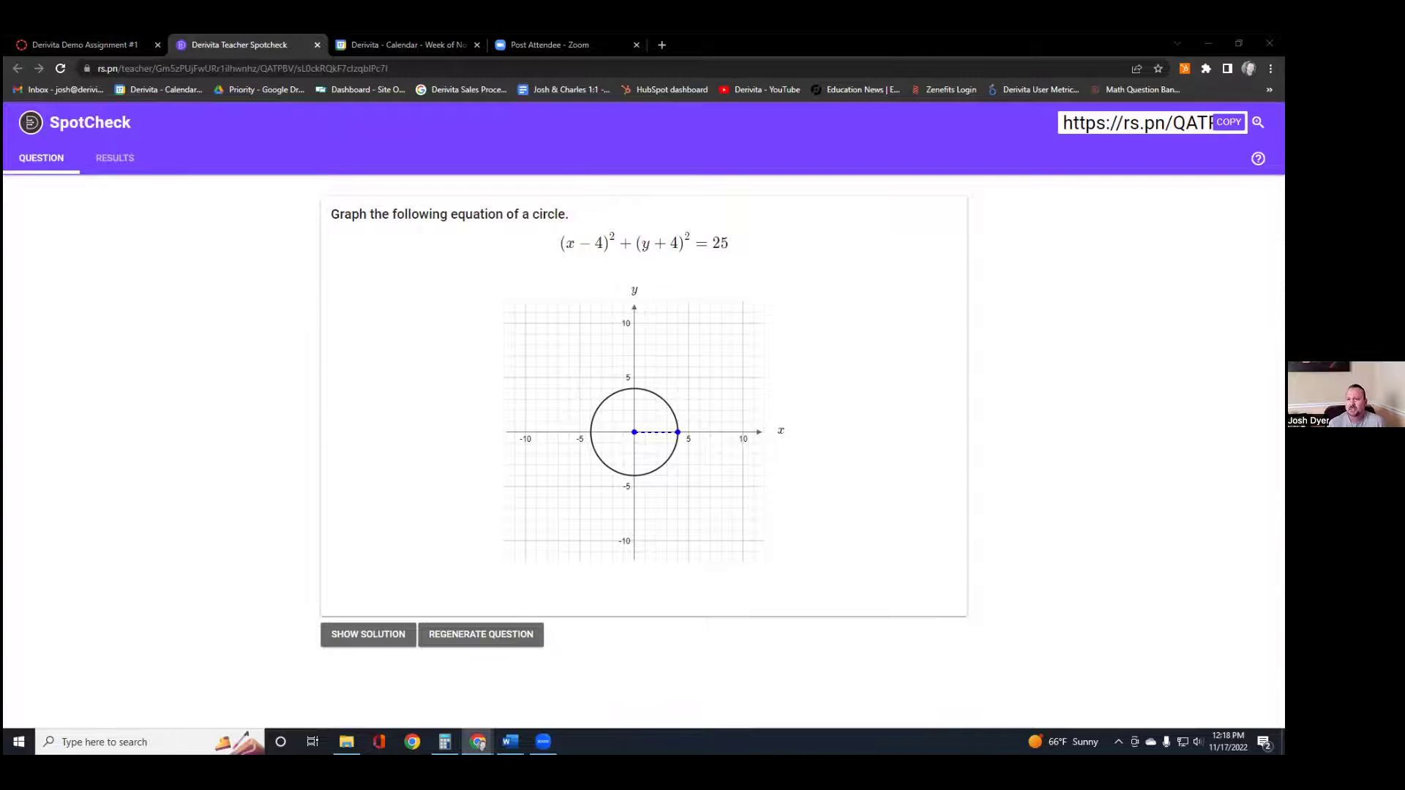
click(1258, 122)
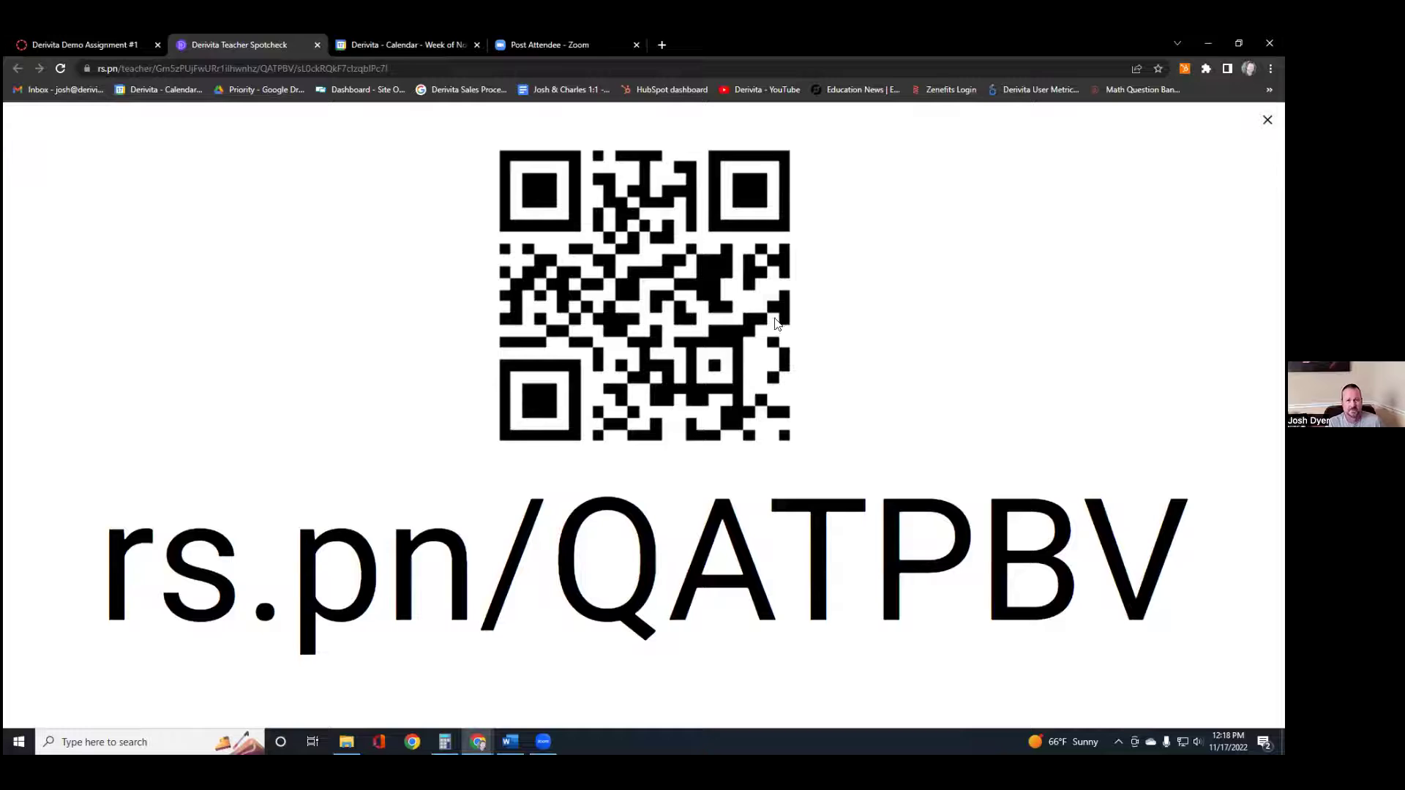
click(1267, 119)
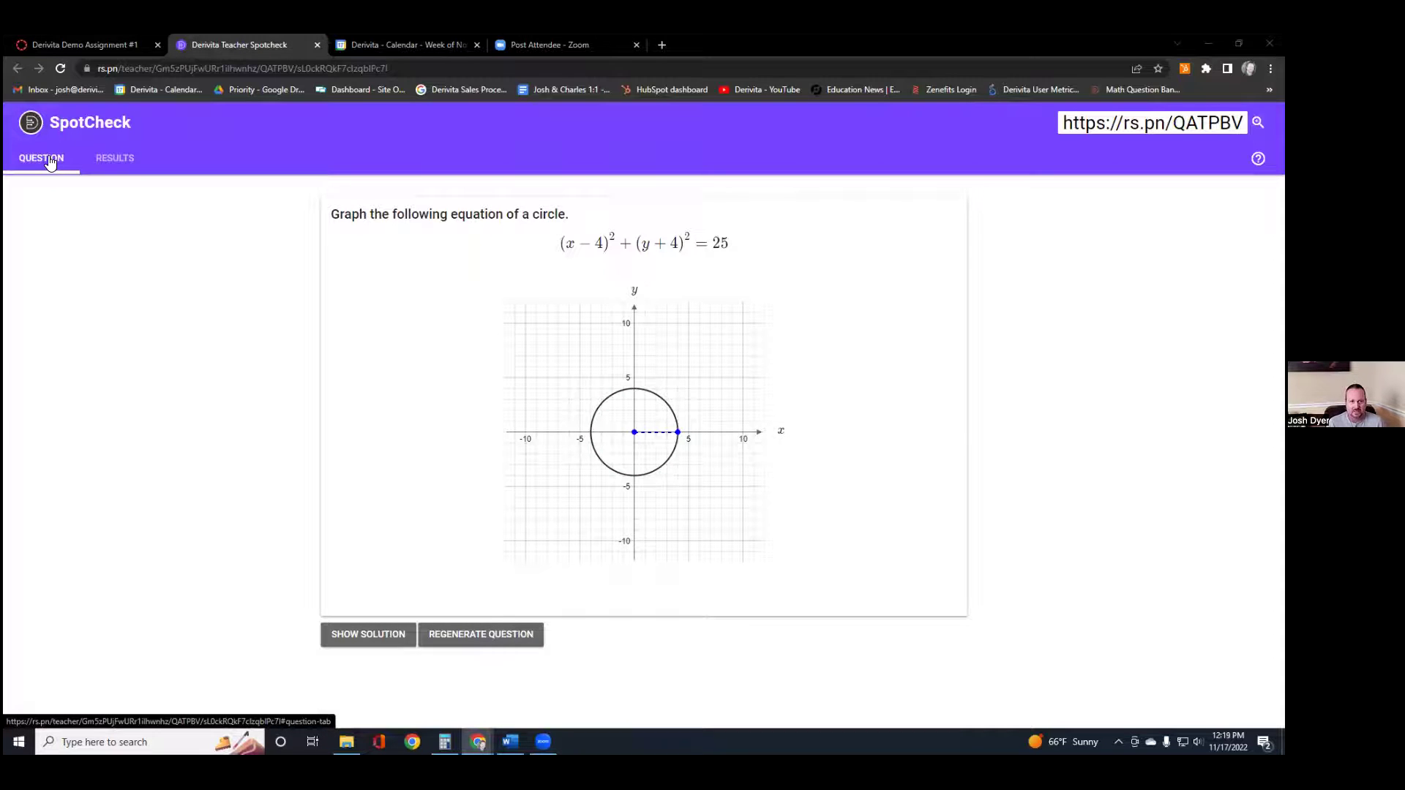
Step: View the submitted circle graphs in the SpotCheck results, toggling student names on and off and highlighting the answers
click(100, 160)
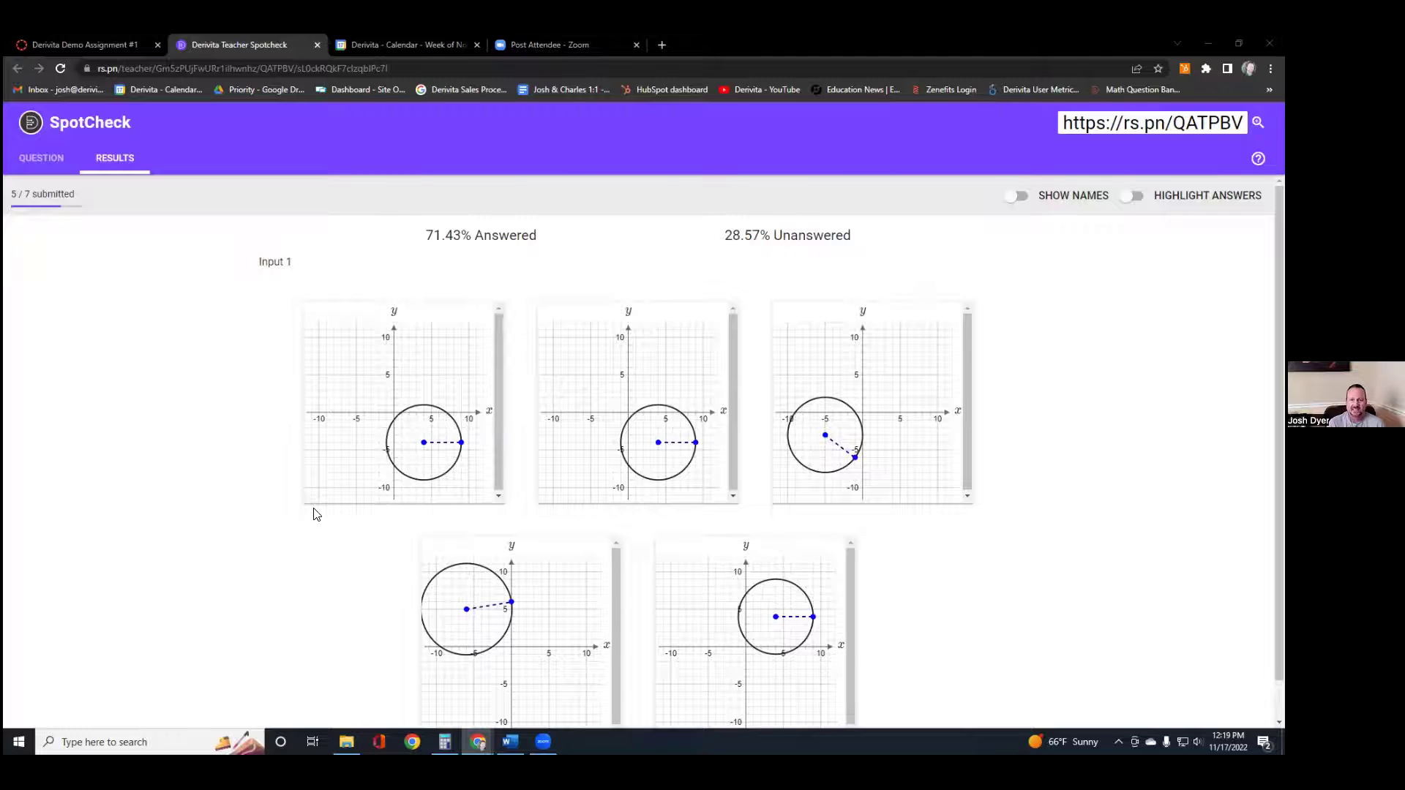
click(1018, 196)
scroll(1016, 215, down, 1)
scroll(1016, 216, up, 1)
click(1017, 196)
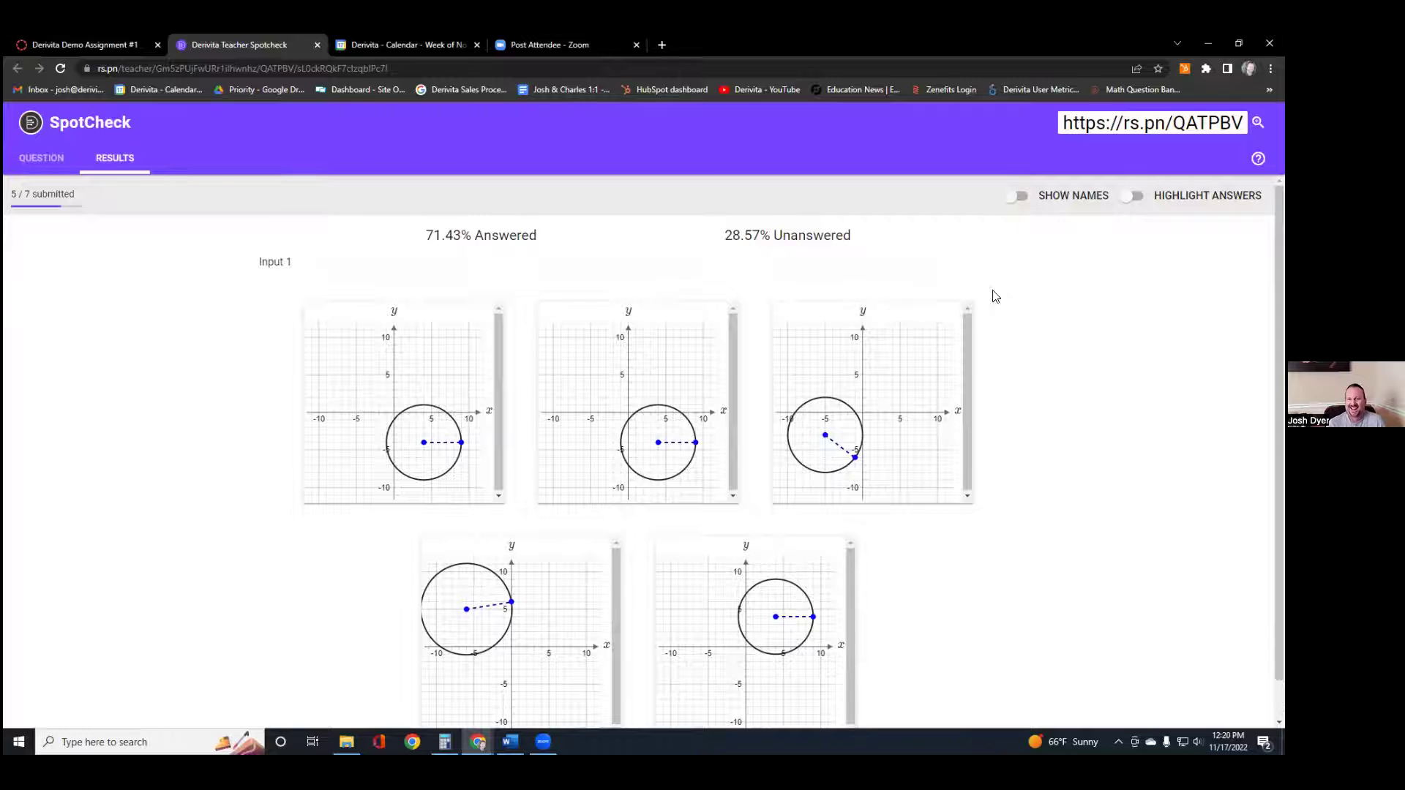
click(1133, 198)
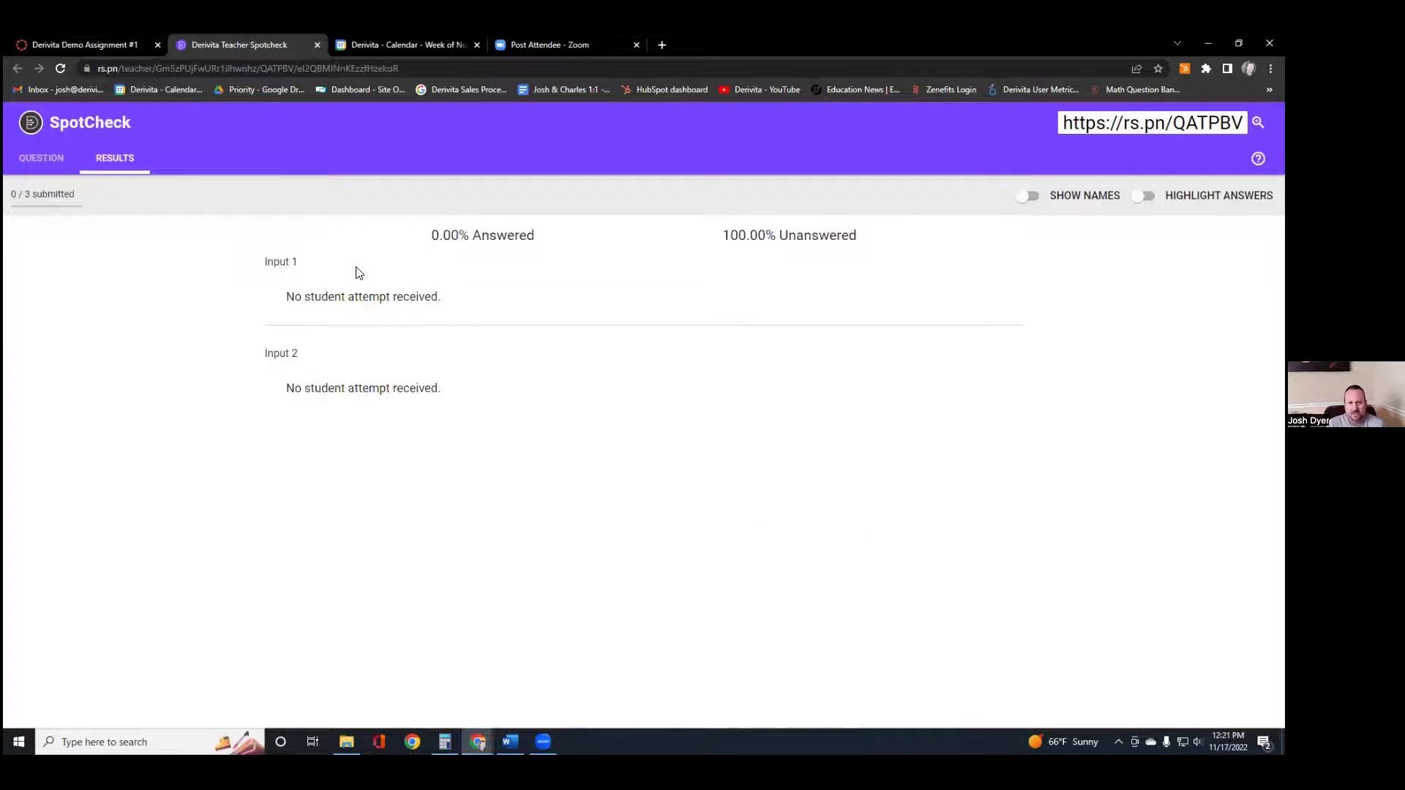
Step: Close the SpotCheck for the polynomial sum and difference question and open Derivita Demo Assignment #2
click(61, 163)
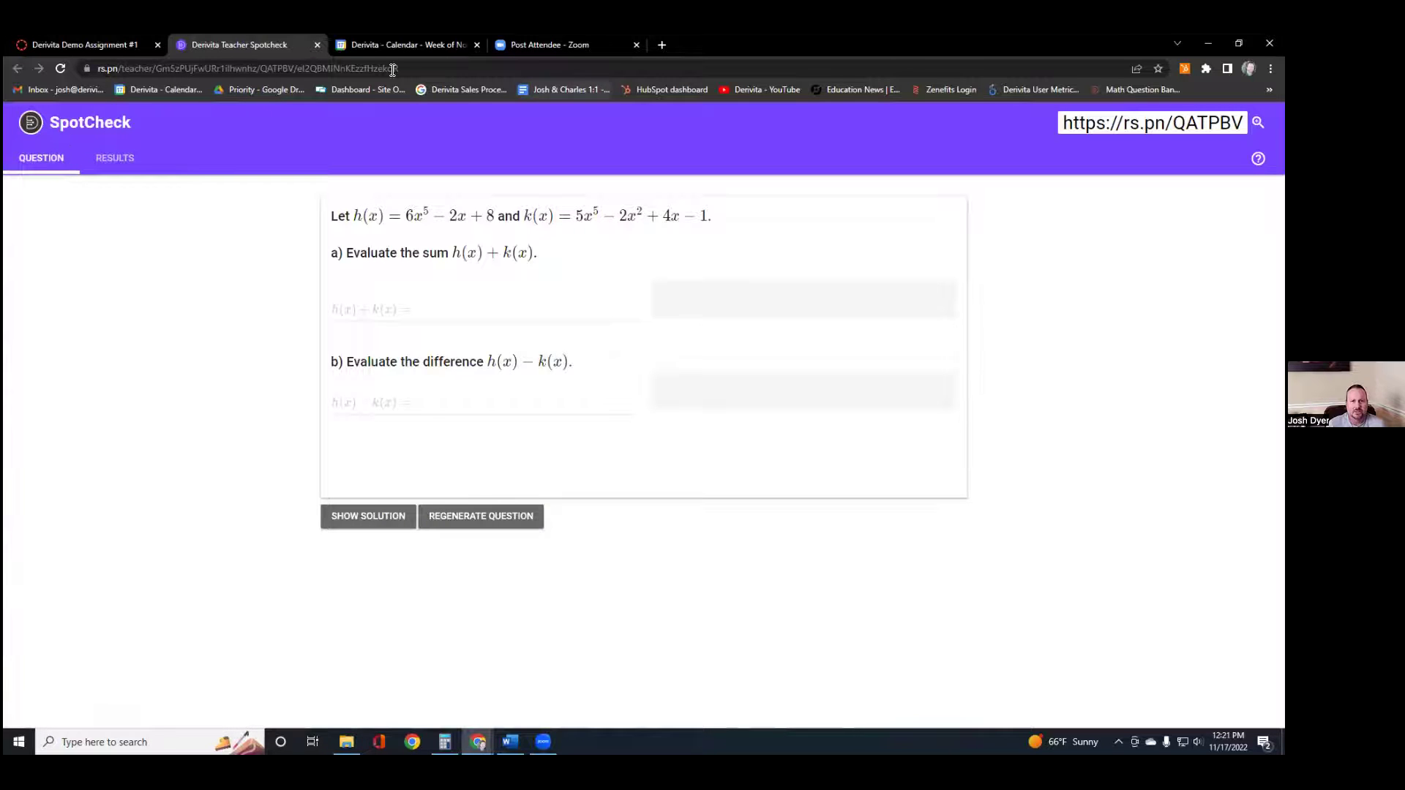
click(317, 45)
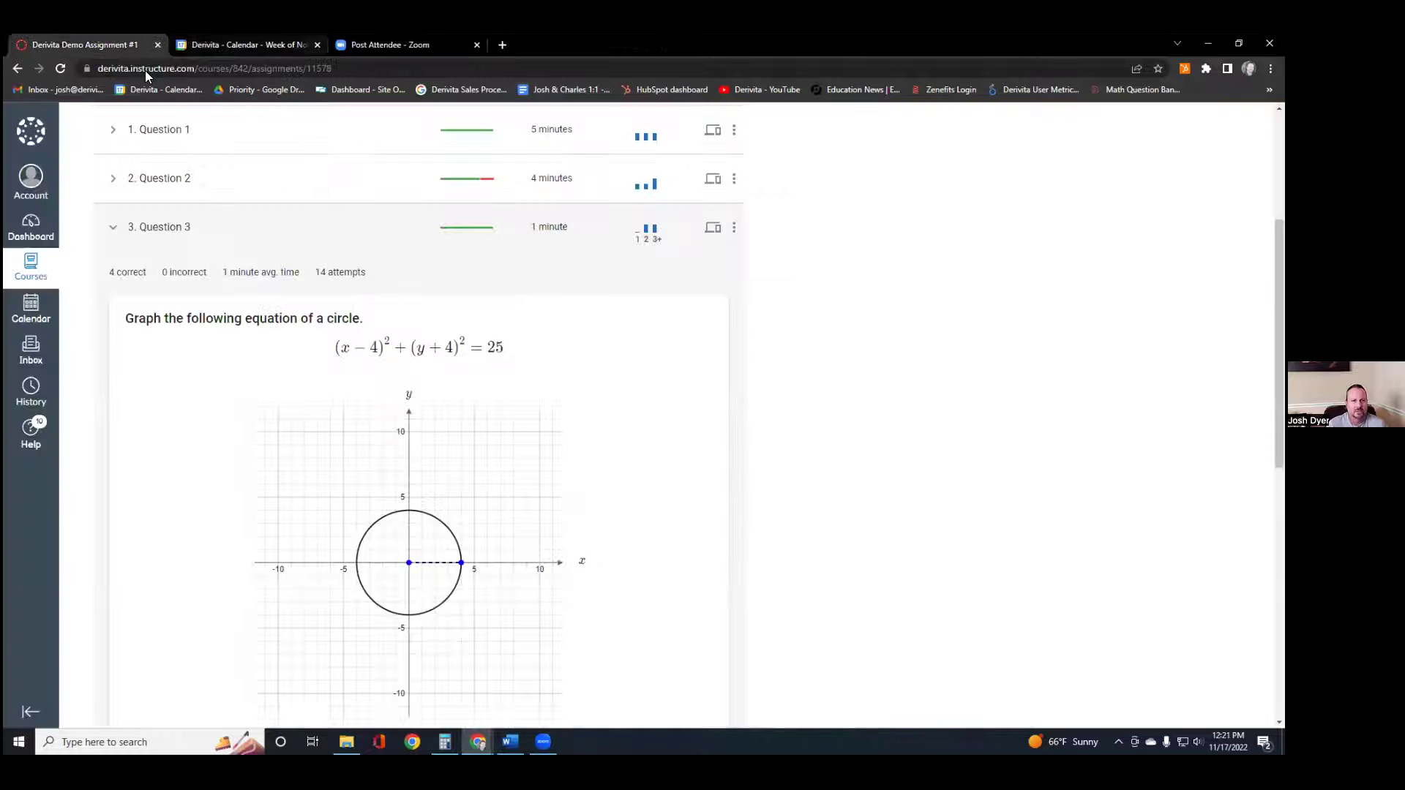
click(106, 228)
scroll(180, 239, up, 3)
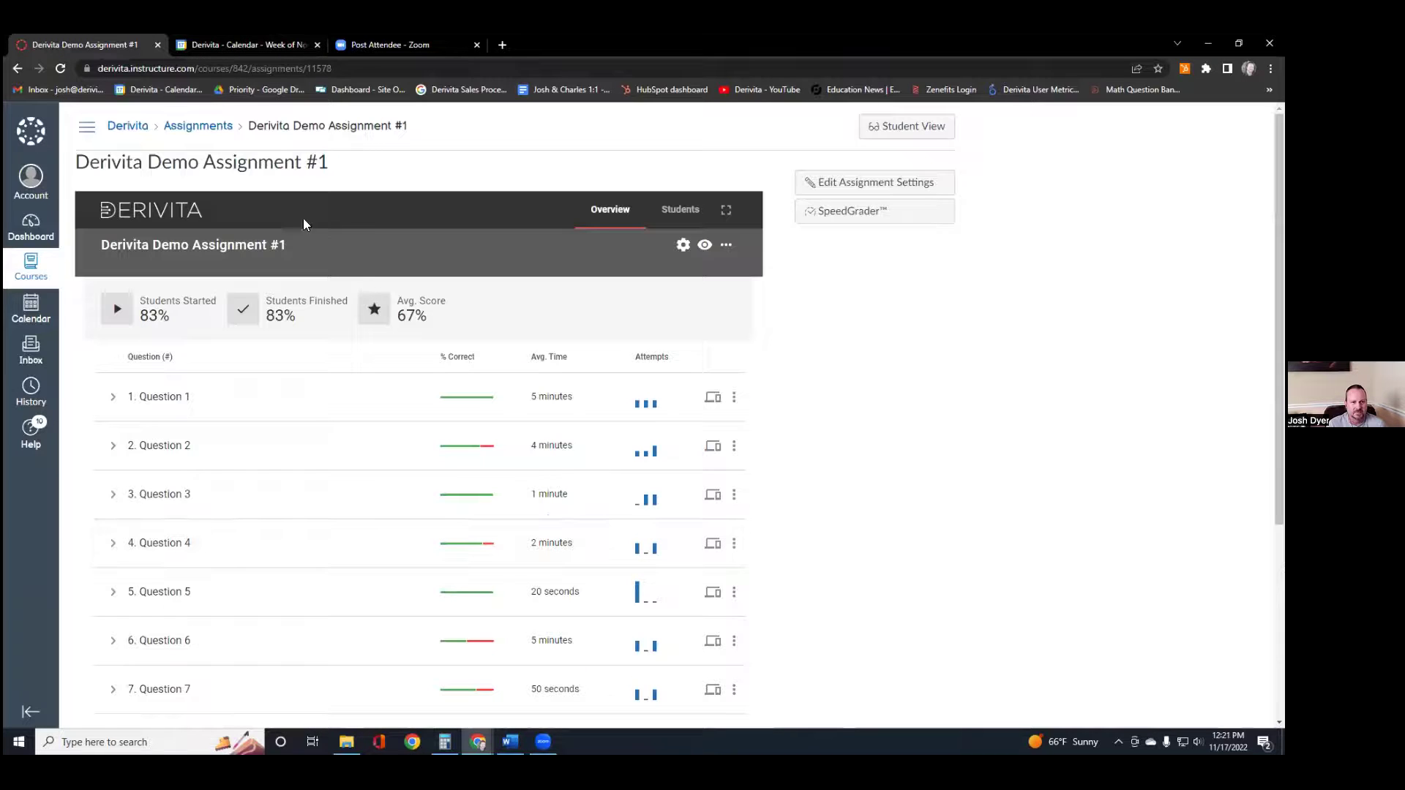
click(210, 130)
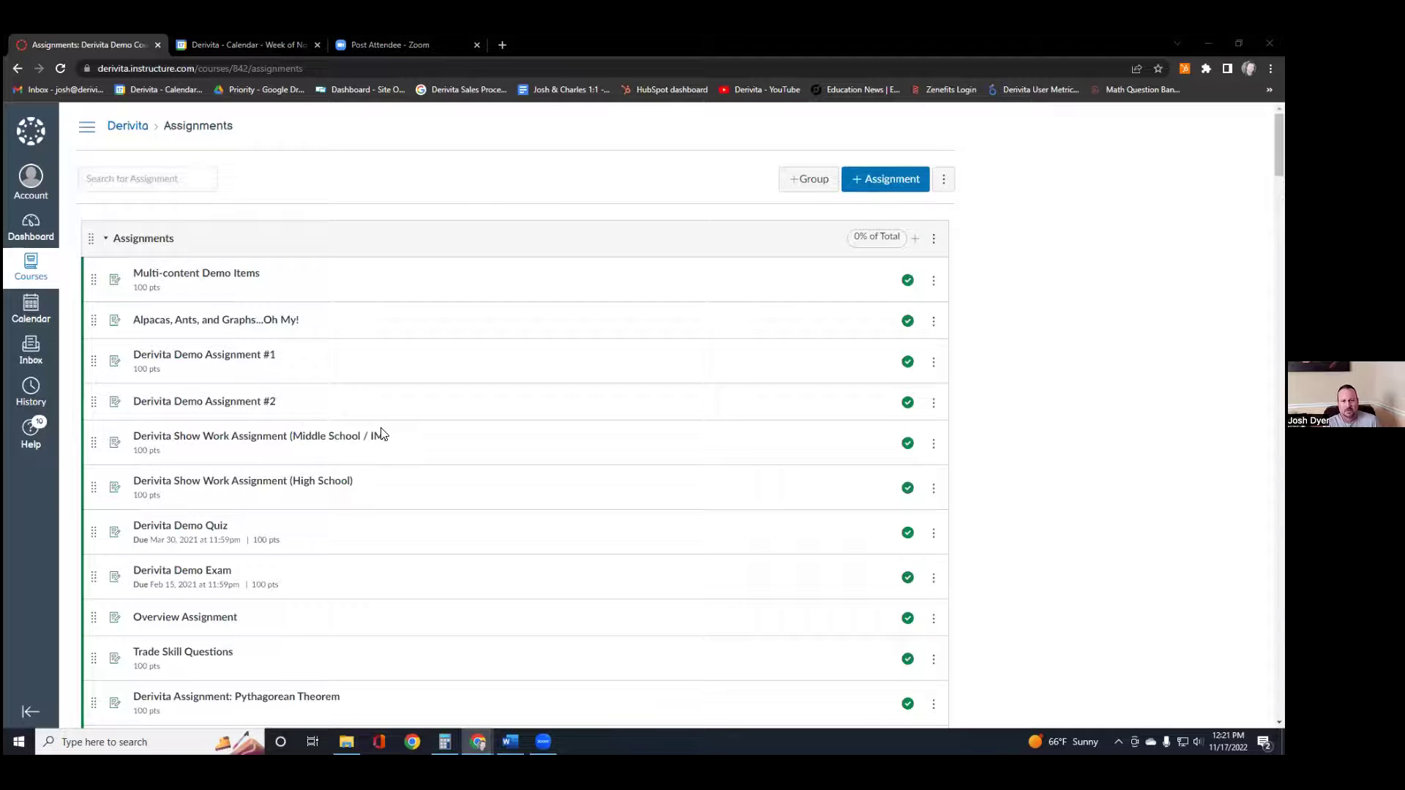
click(262, 401)
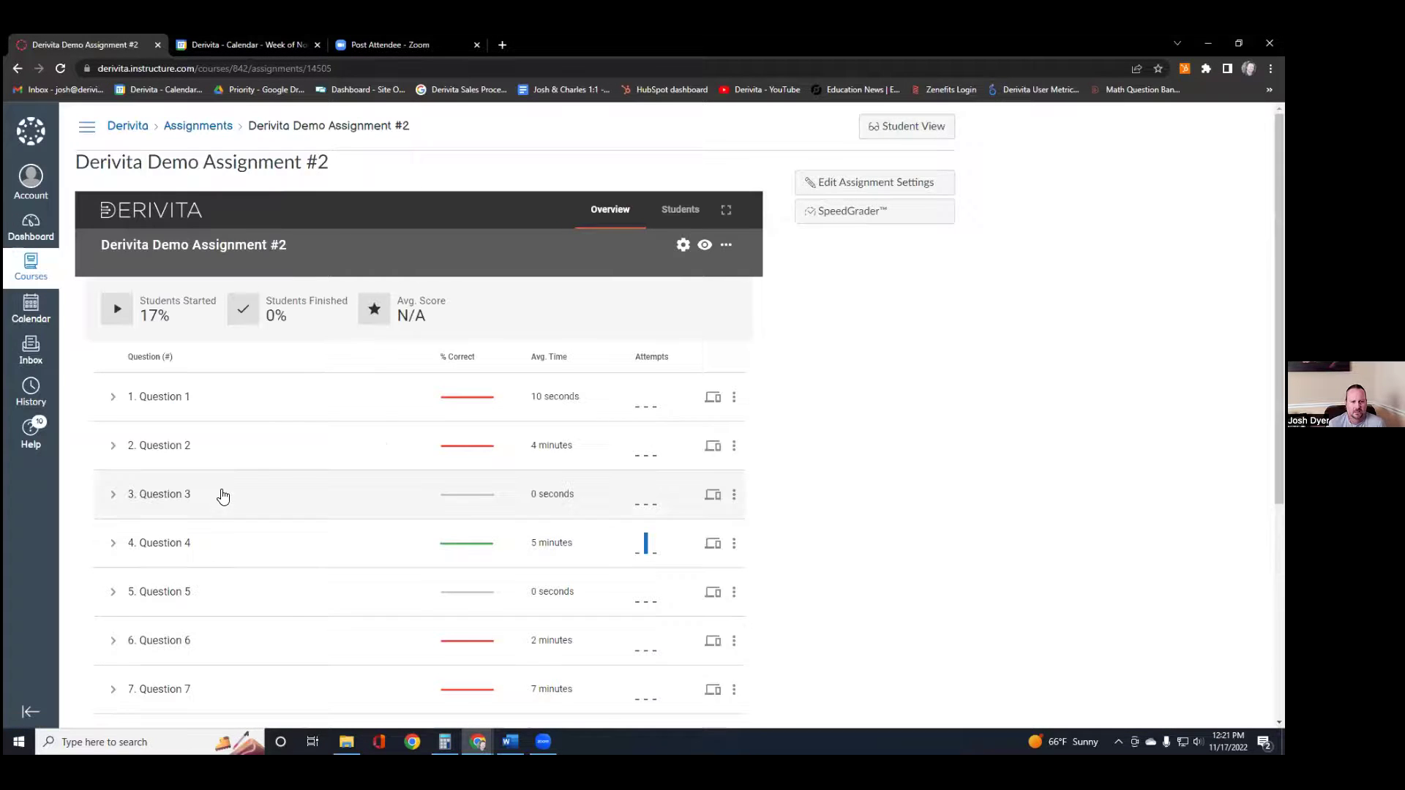
Step: Expand Question 9 in Demo Assignment #2 to view the exponential growth and decay problem
click(220, 495)
scroll(189, 340, down, 3)
click(177, 292)
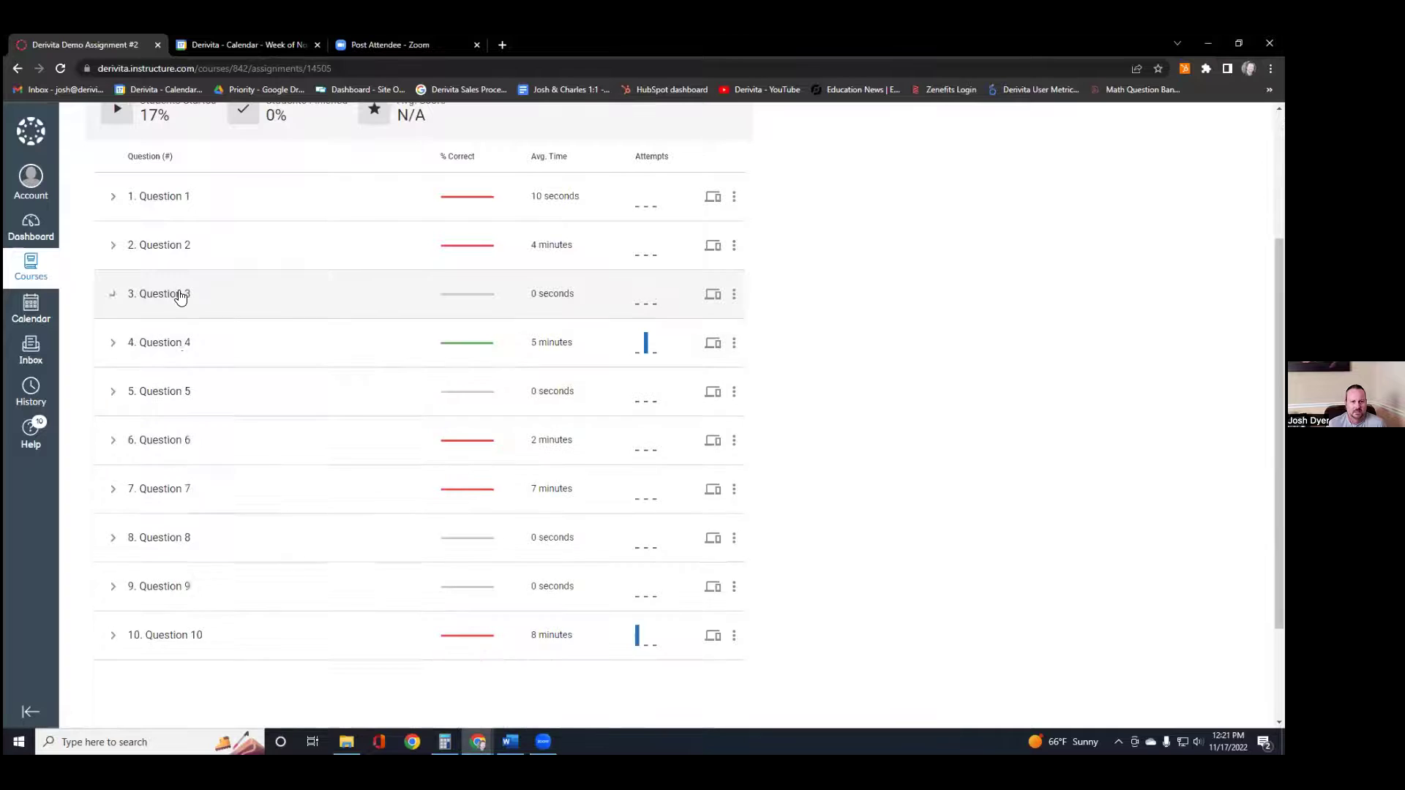
scroll(183, 307, down, 2)
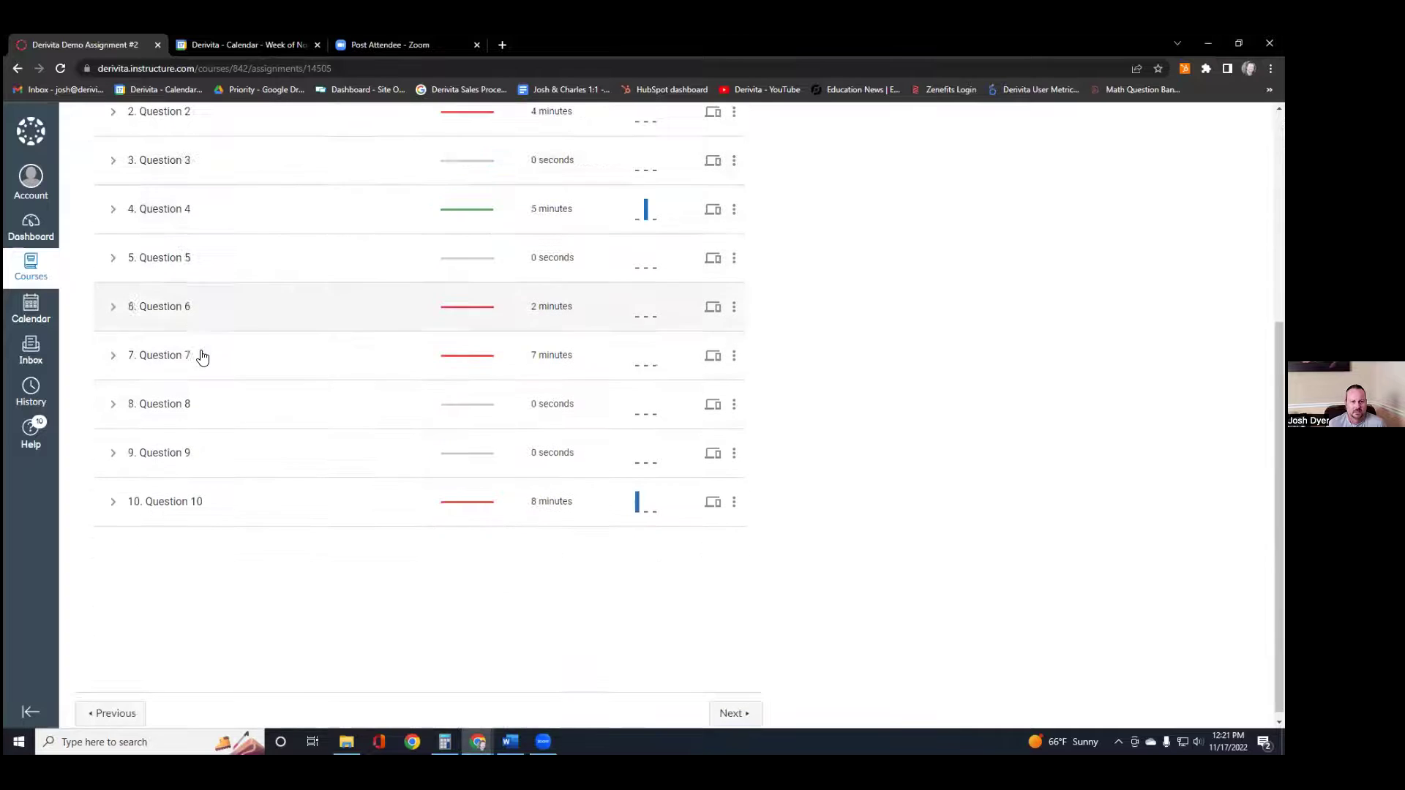
click(197, 458)
scroll(201, 447, down, 2)
scroll(202, 441, down, 2)
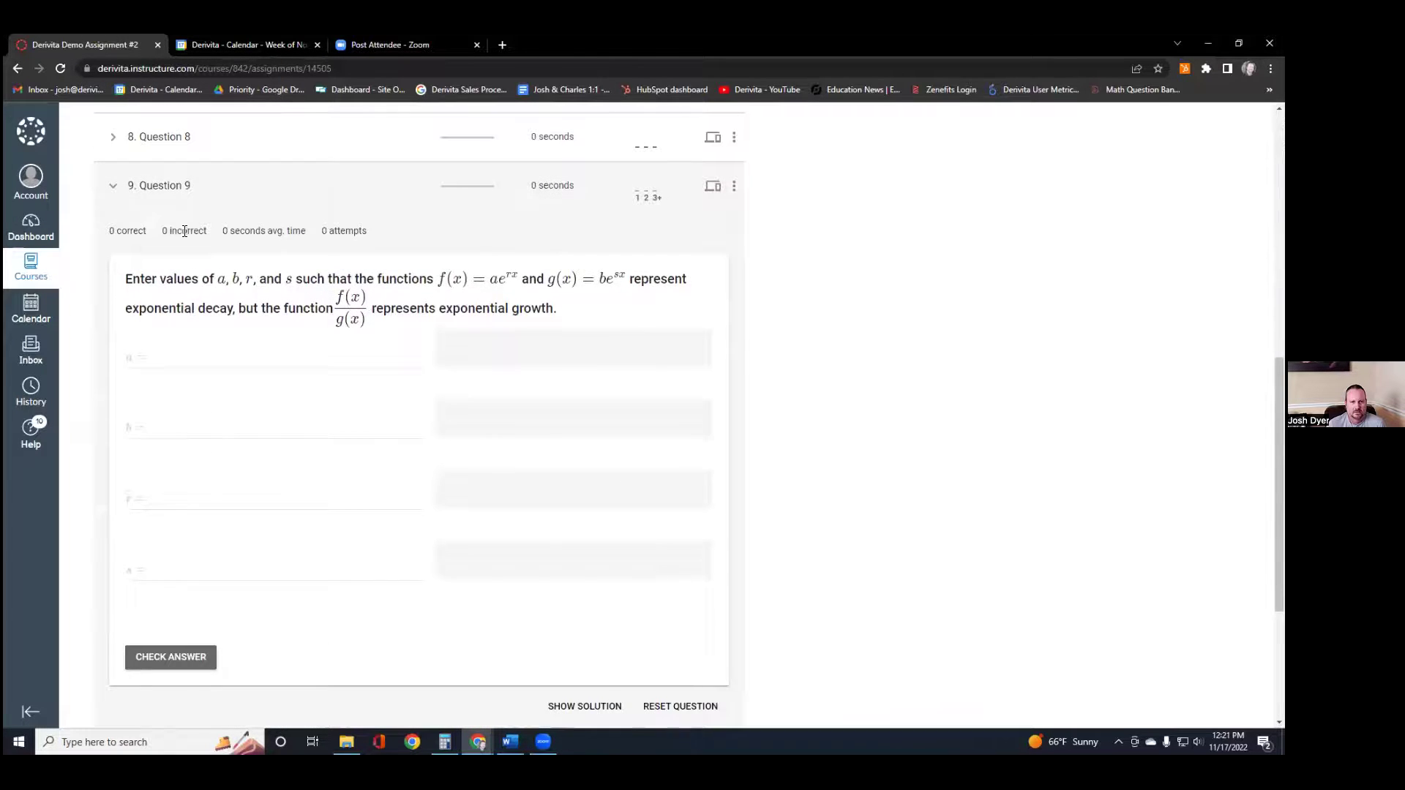
Step: Collapse Question 9 and expand Question 10 to view its written-explanation problem
click(178, 185)
click(188, 505)
scroll(188, 508, down, 3)
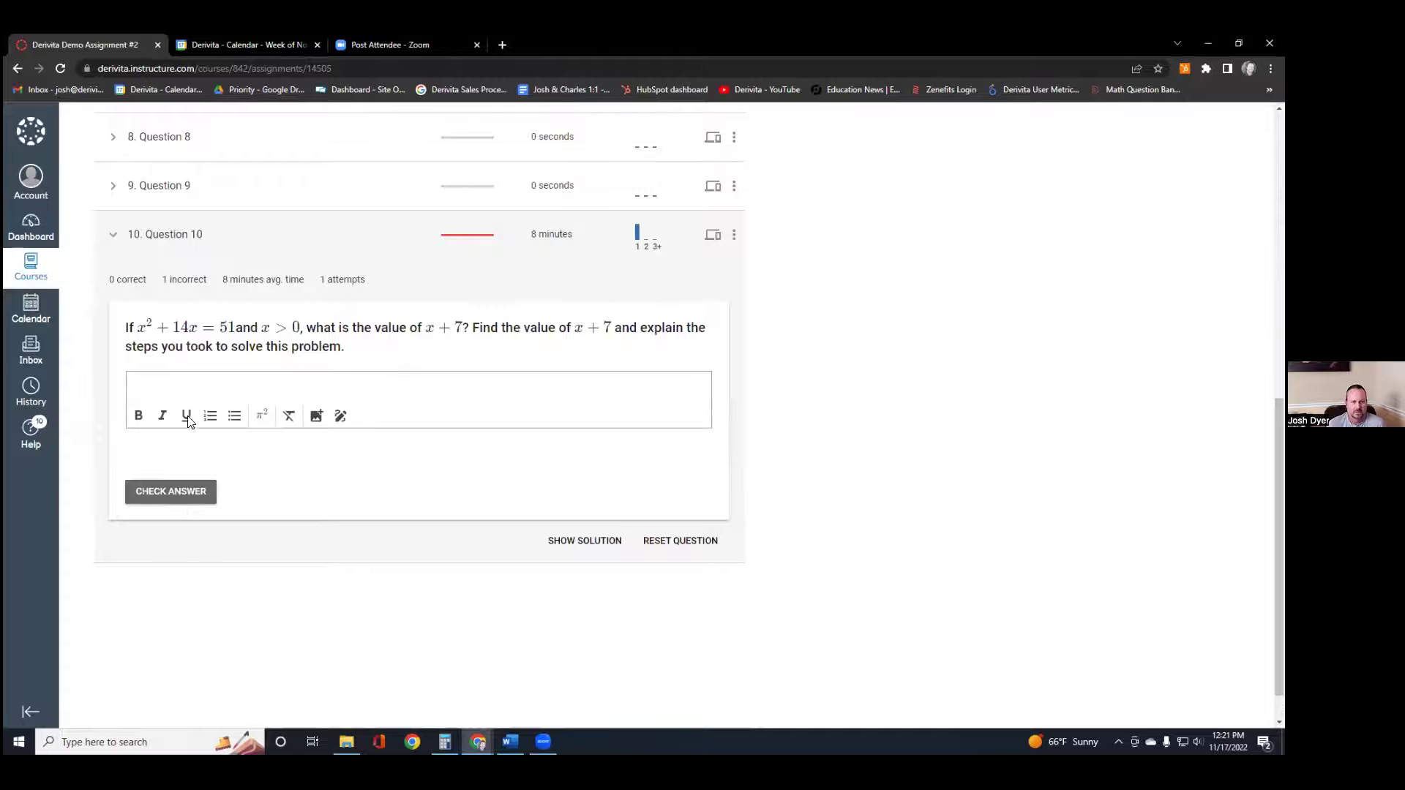
Step: Launch a SpotCheck for Question 1, the odd function example, and open its student results
scroll(202, 321, up, 3)
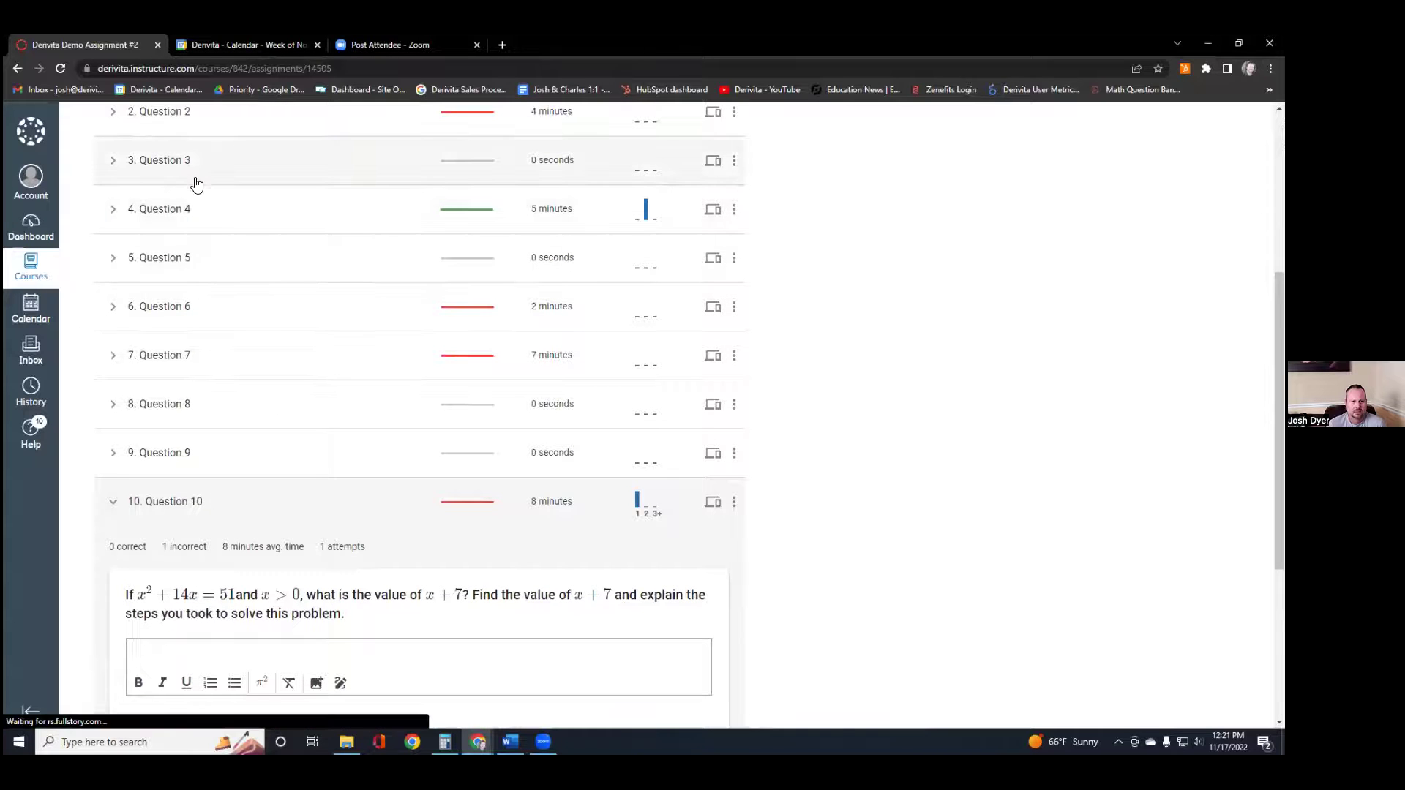
click(194, 180)
scroll(196, 276, up, 3)
click(178, 329)
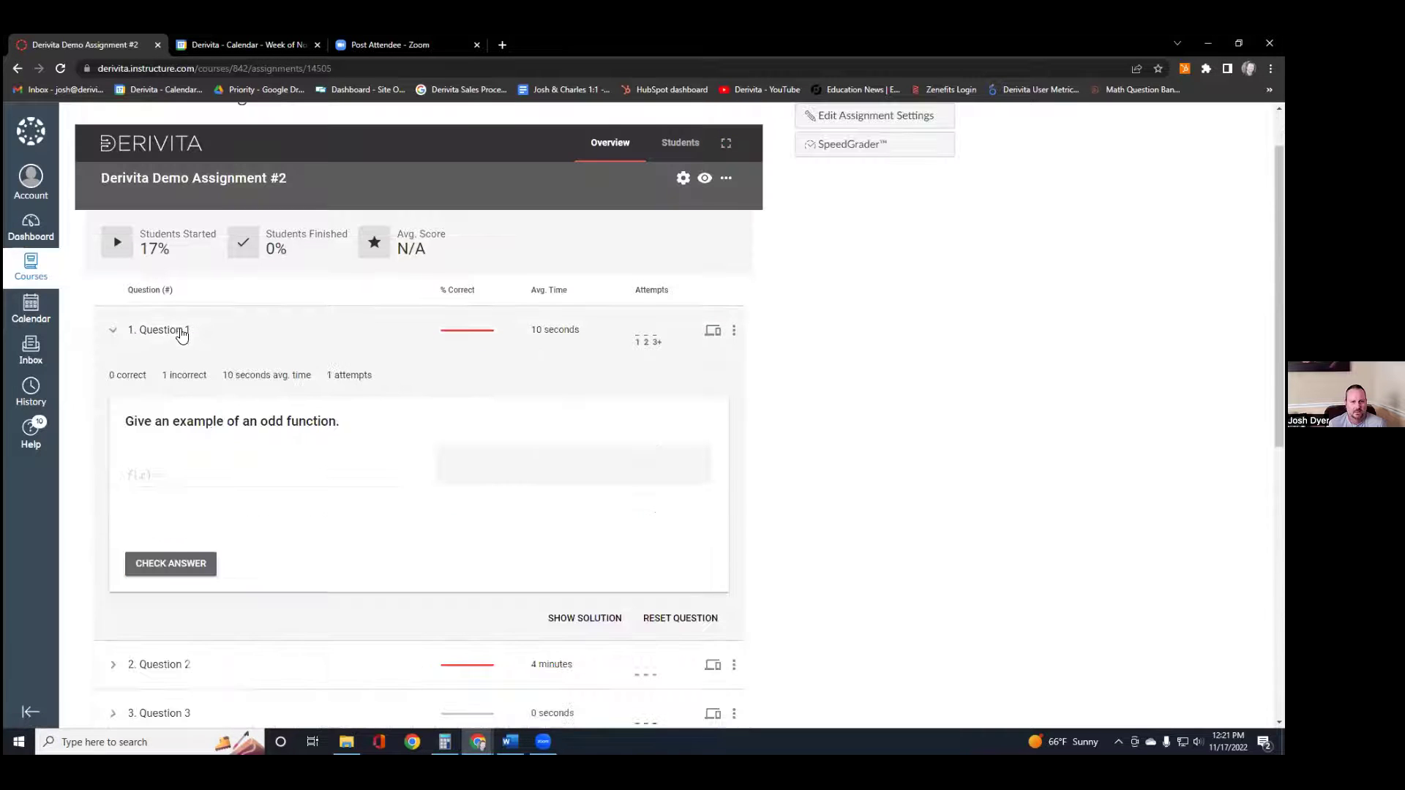
click(712, 331)
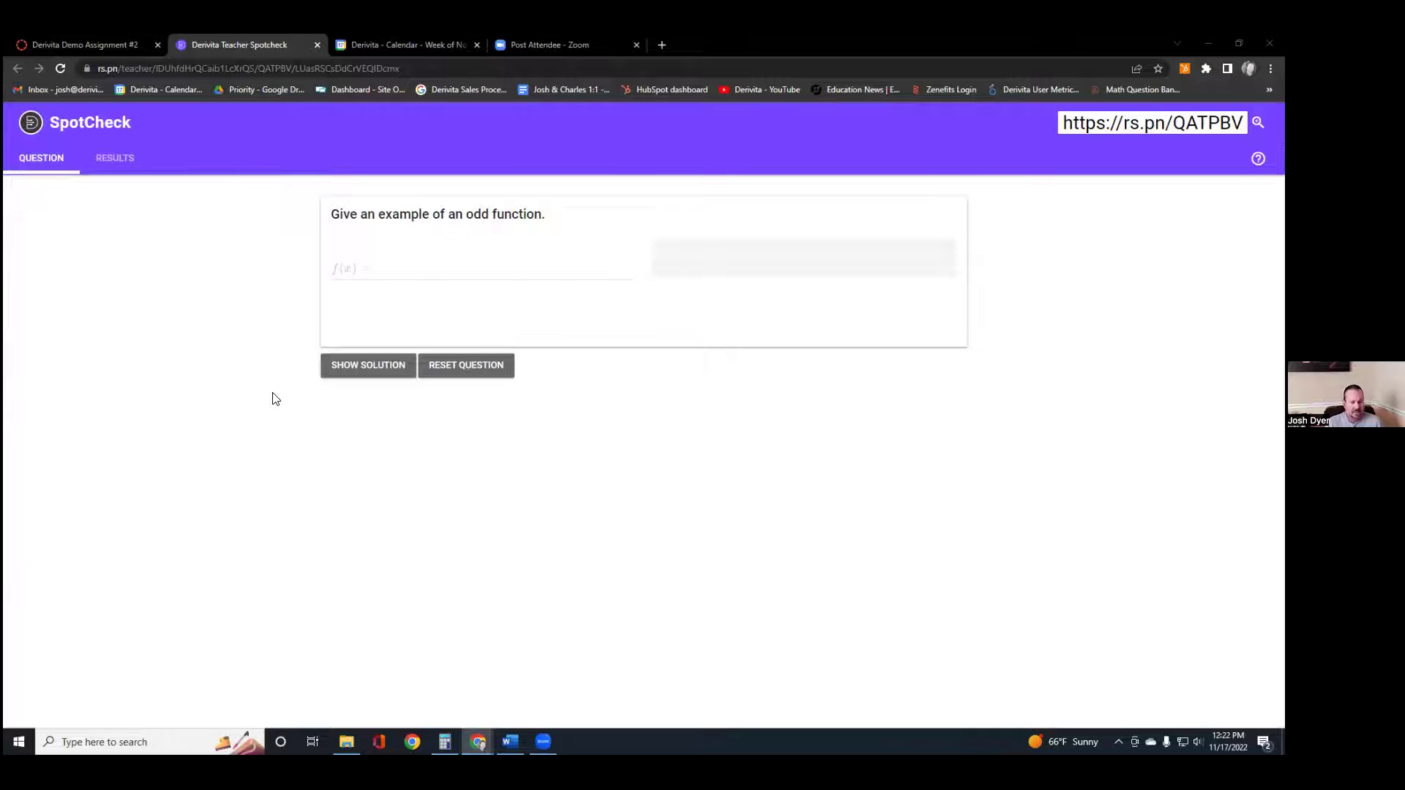
click(130, 165)
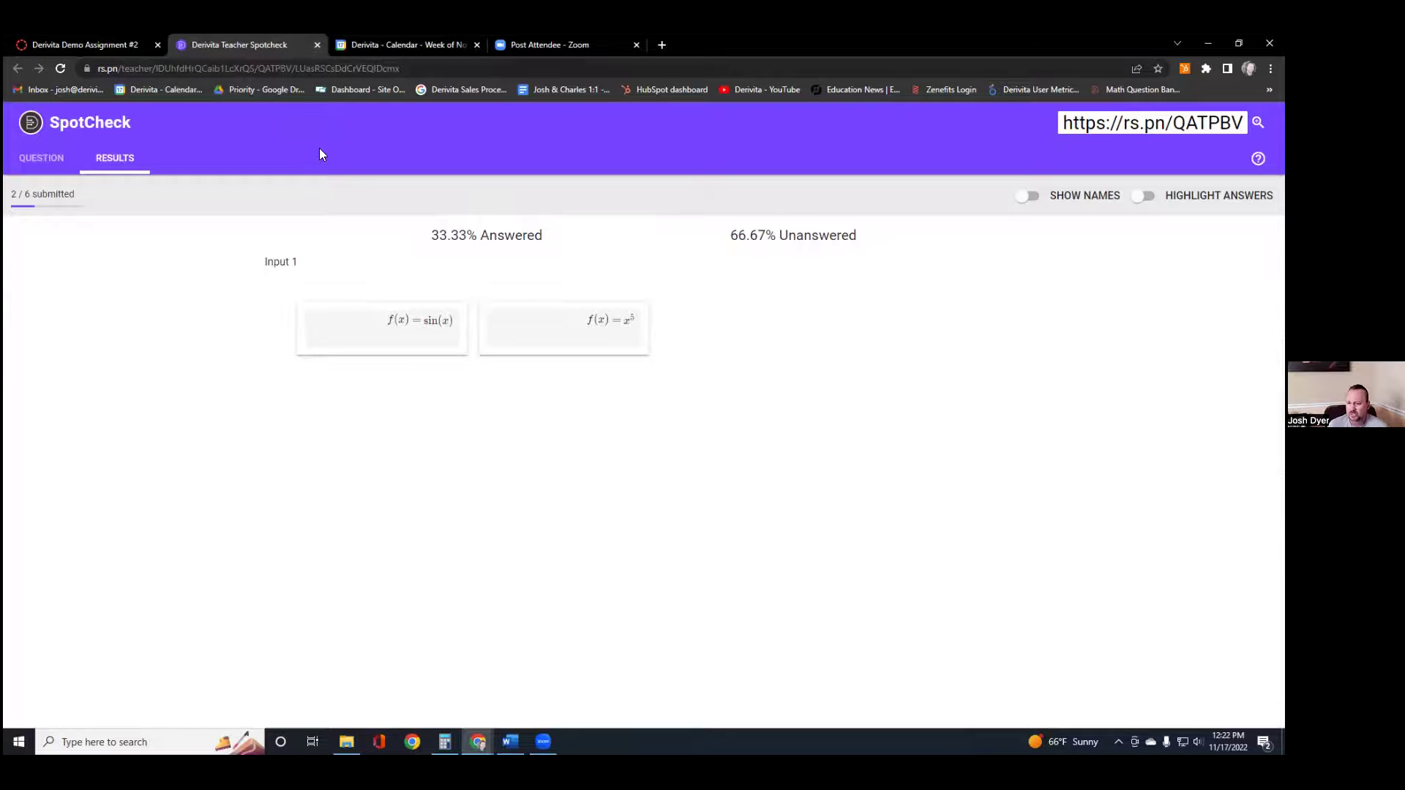
Step: Close the SpotCheck and open Derivita Show Work Assignment (High School) from the course's assignment list
click(317, 45)
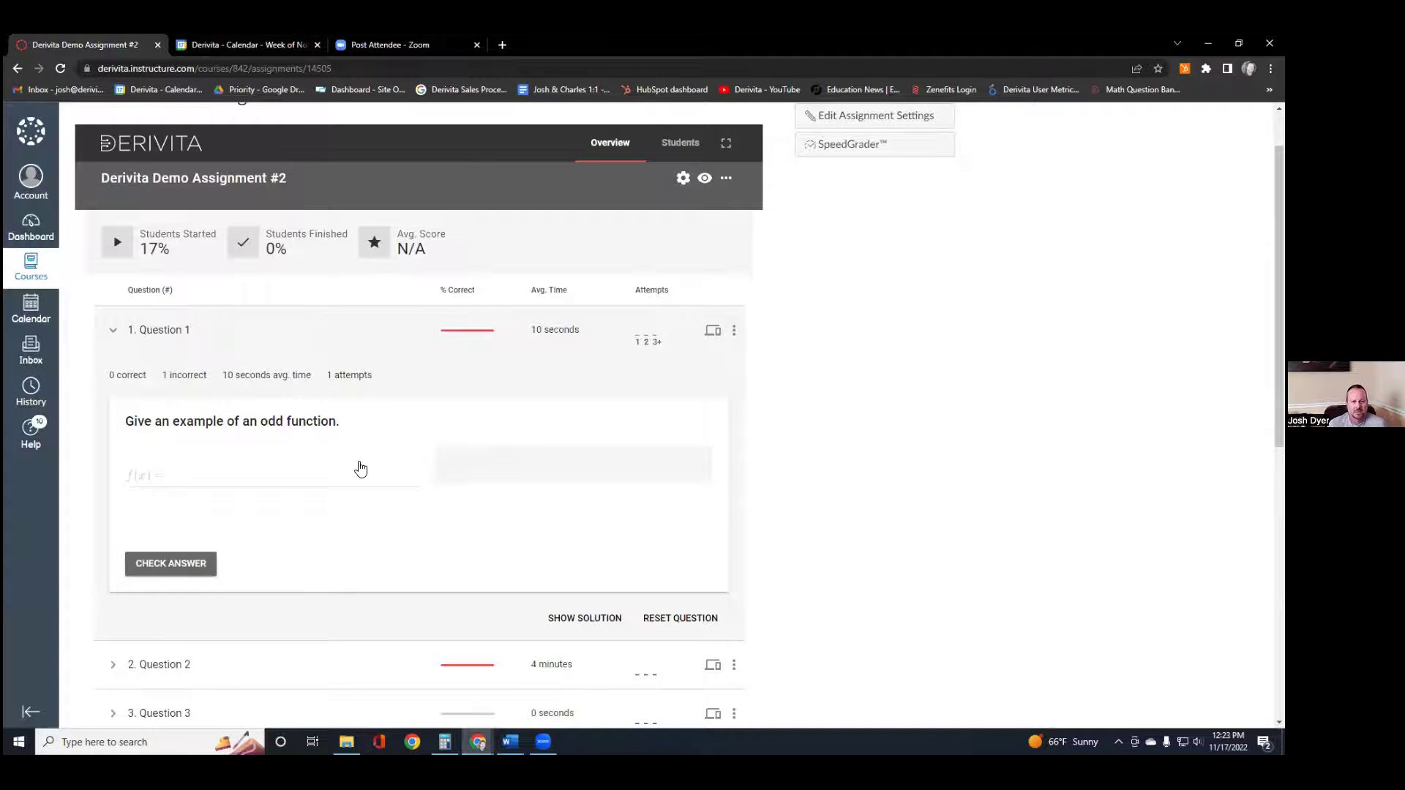
scroll(175, 175, up, 1)
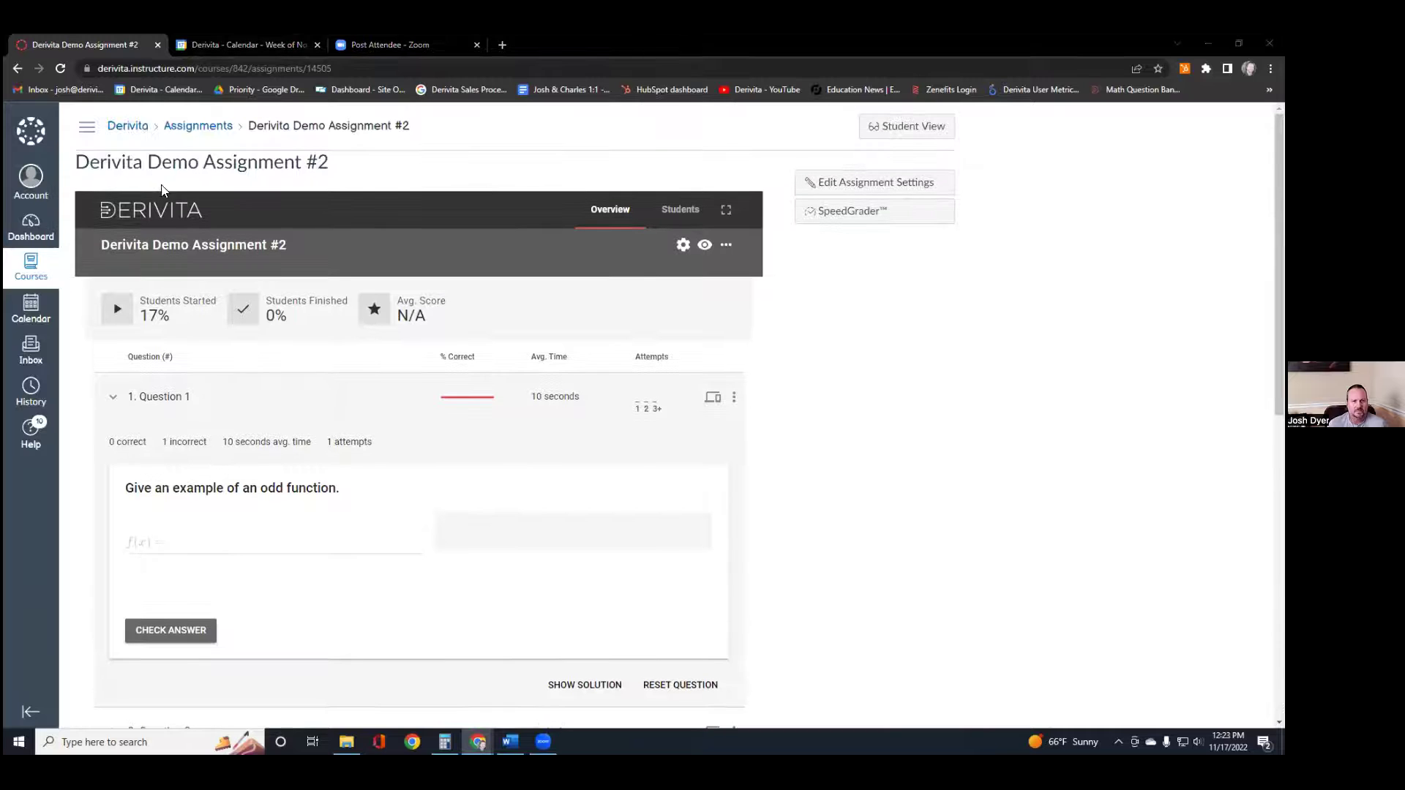
click(182, 128)
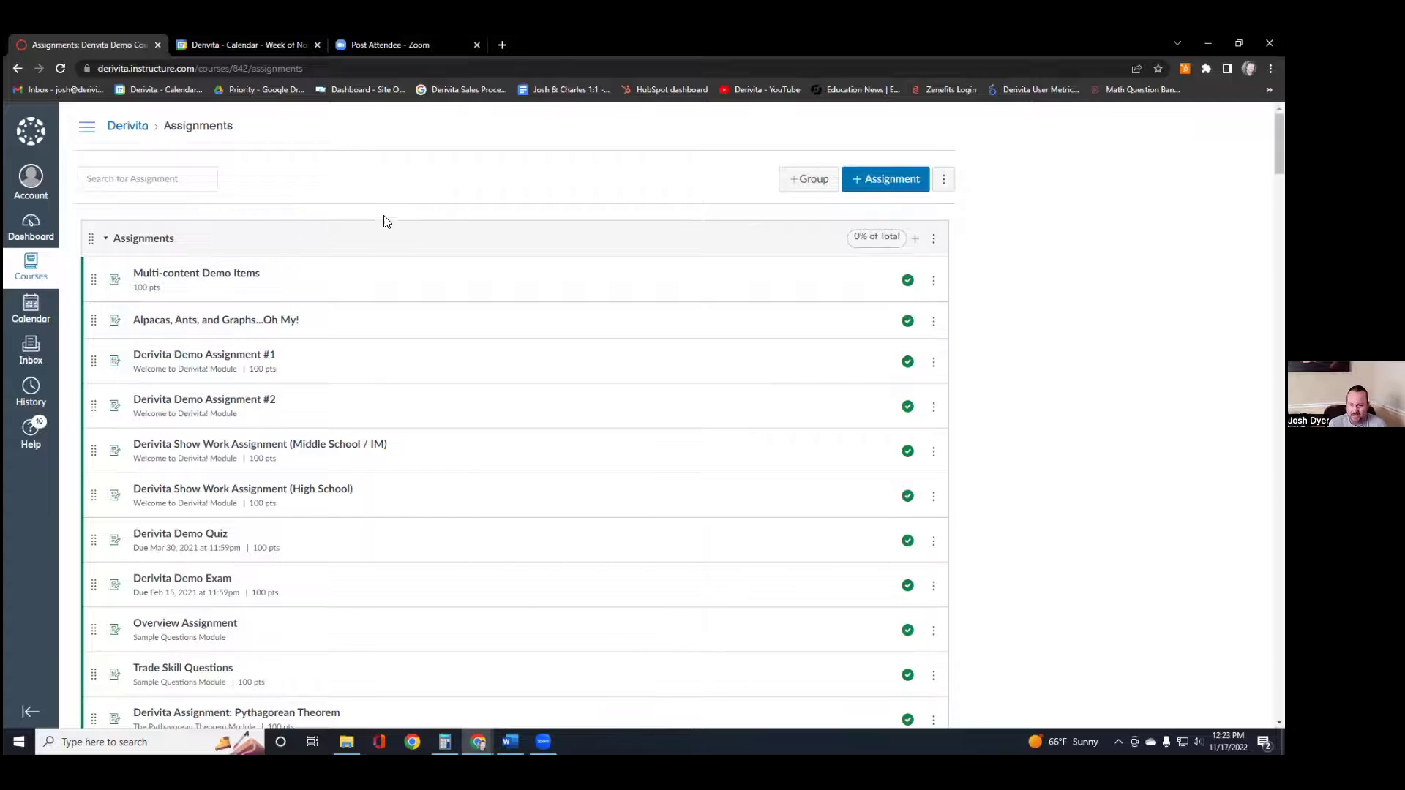
click(289, 487)
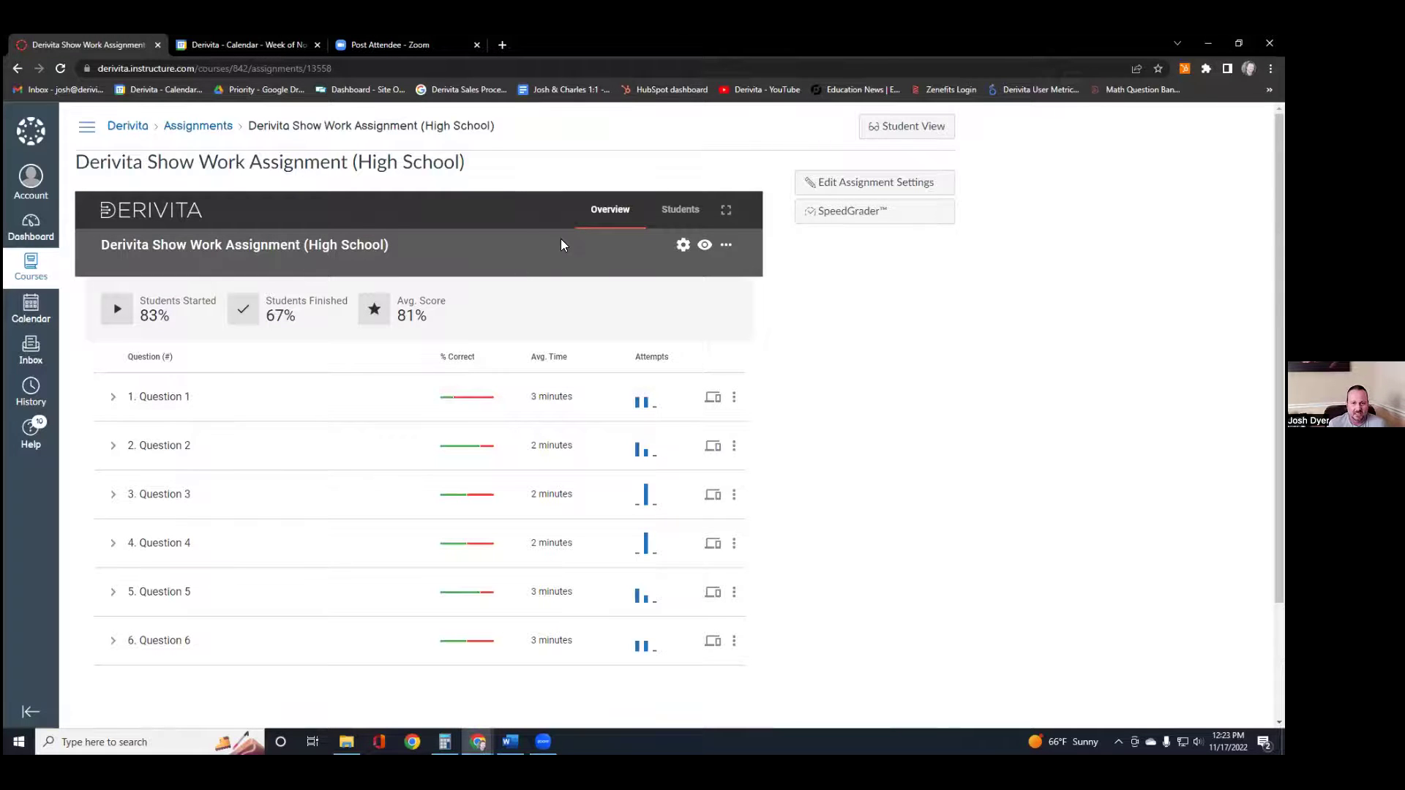
Step: Open the first listed student's results for the Show Work assignment
click(678, 212)
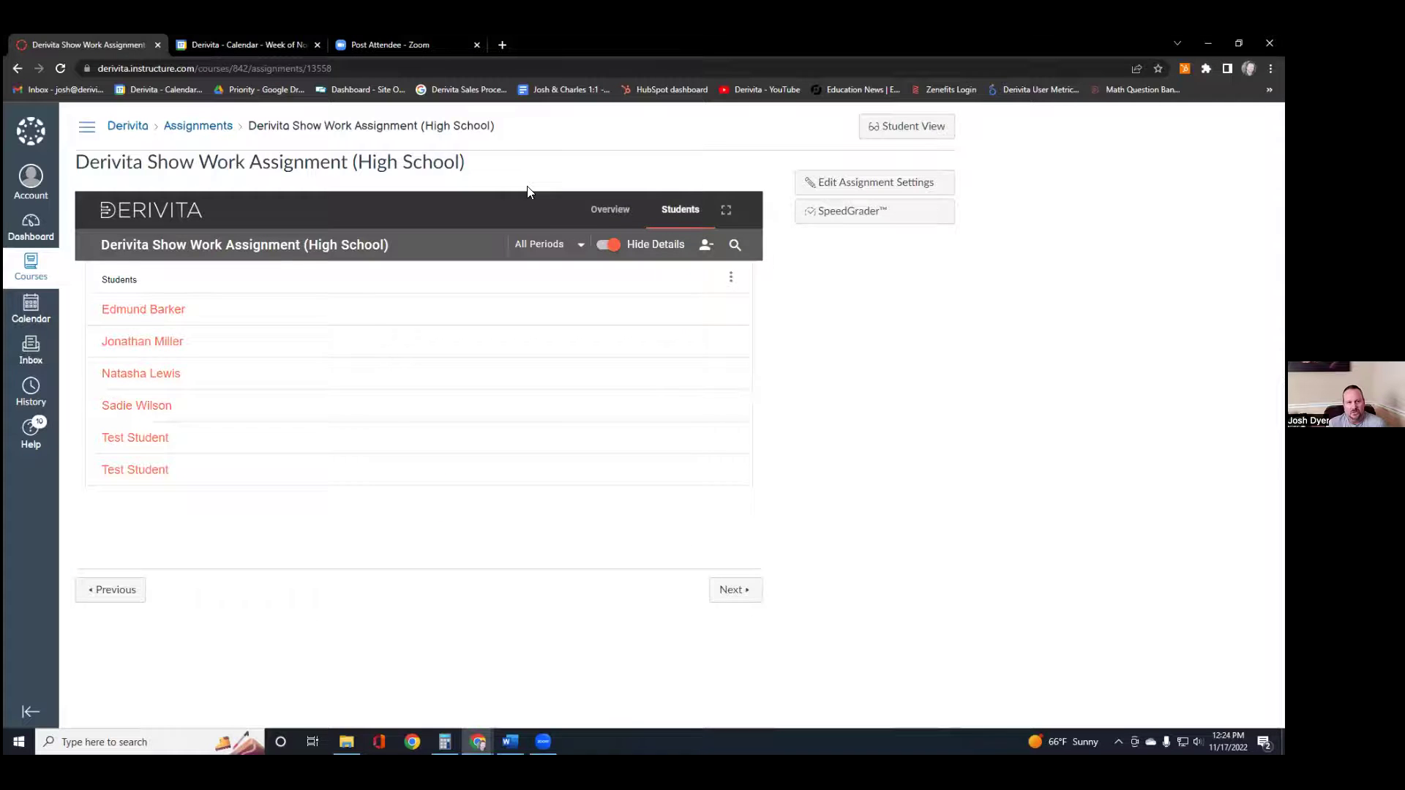
click(139, 311)
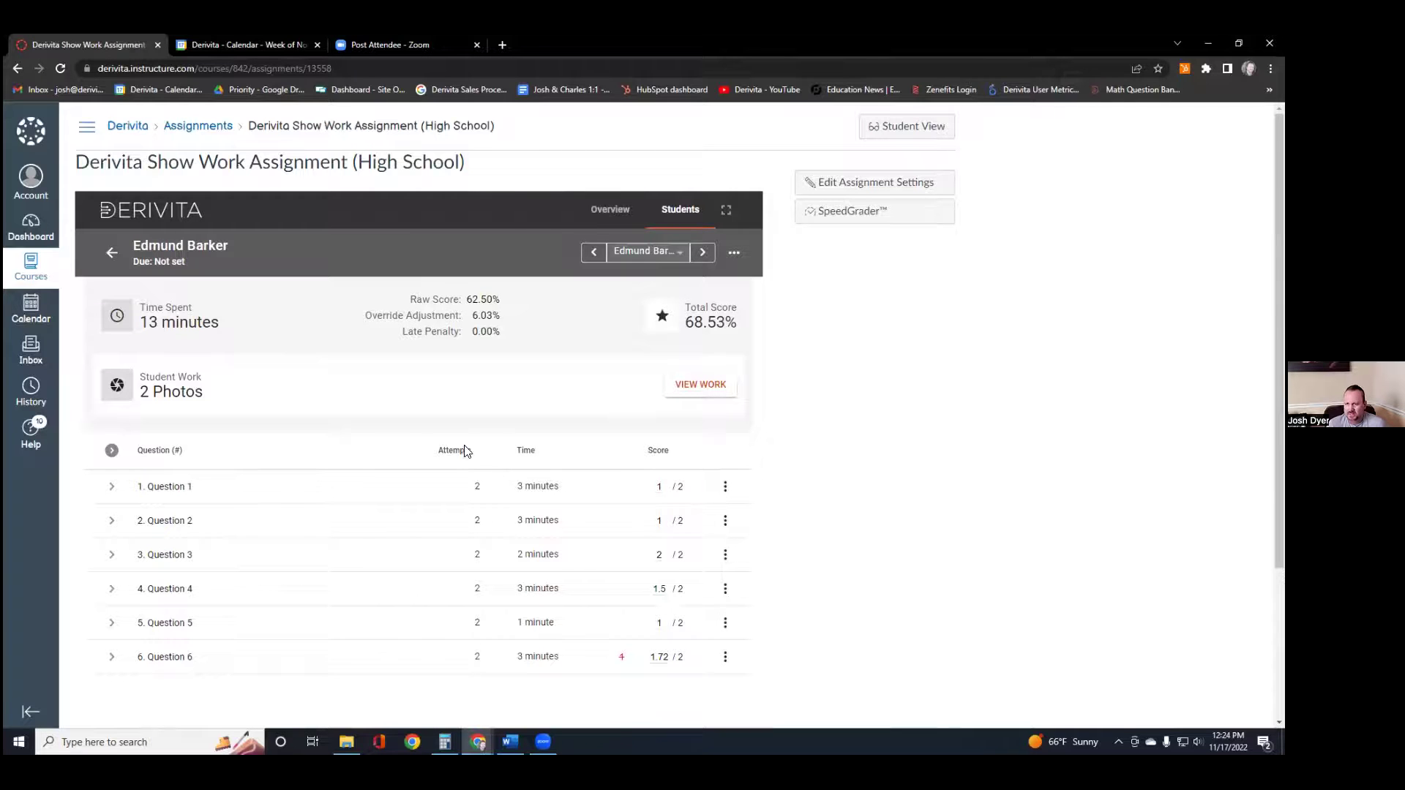
scroll(324, 494, down, 1)
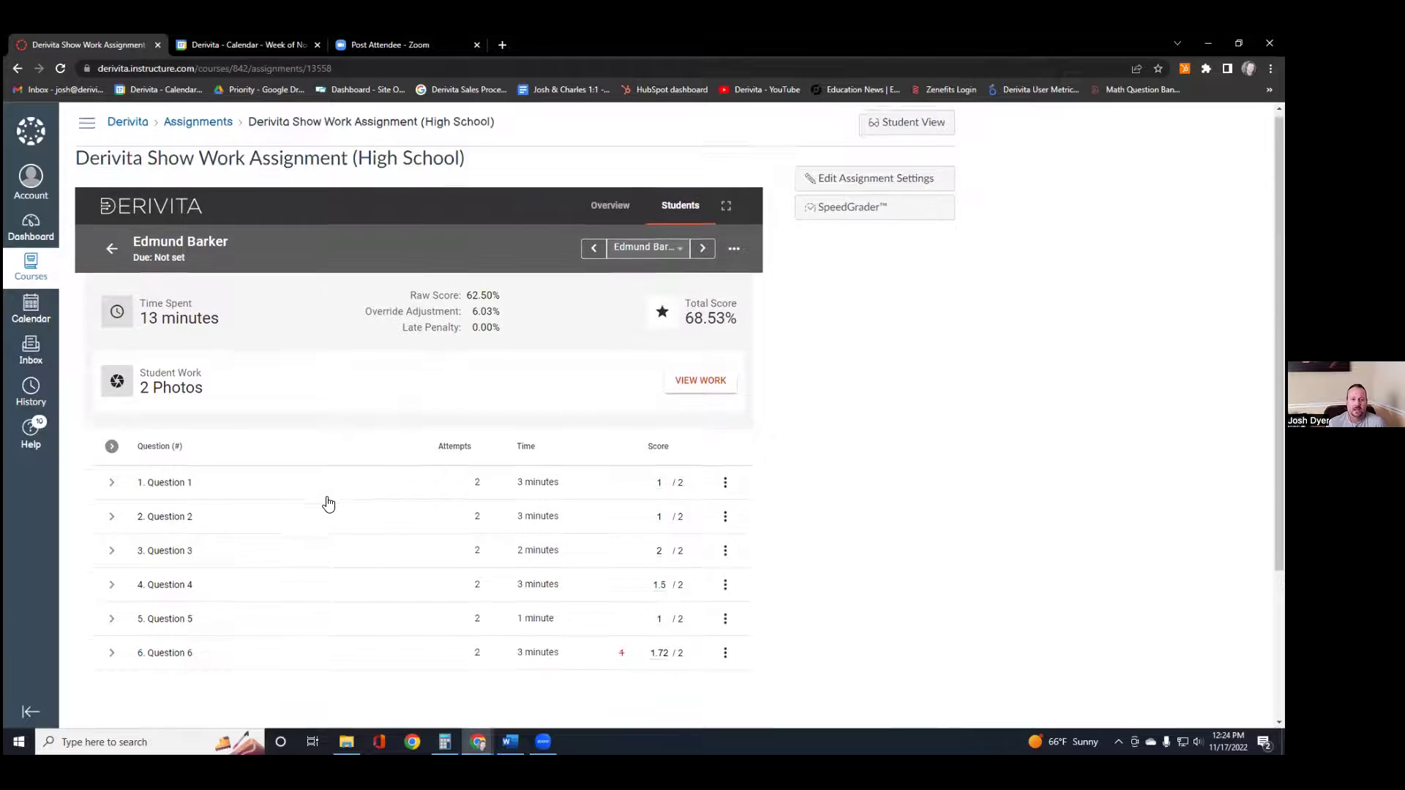
scroll(322, 485, up, 1)
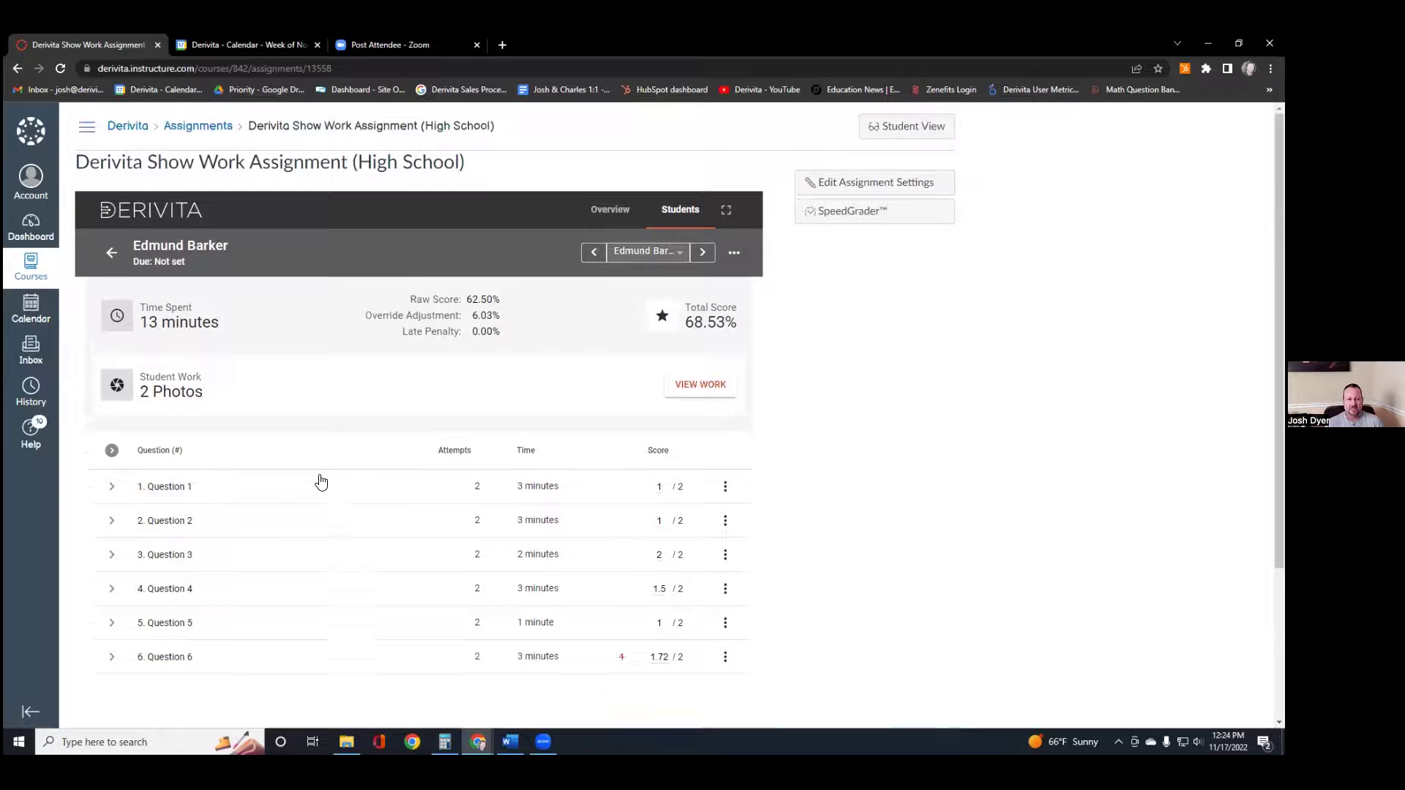
Step: Expand the student's Question 1 and compare the answers given in attempt 1 and attempt 2
click(218, 499)
scroll(94, 500, down, 4)
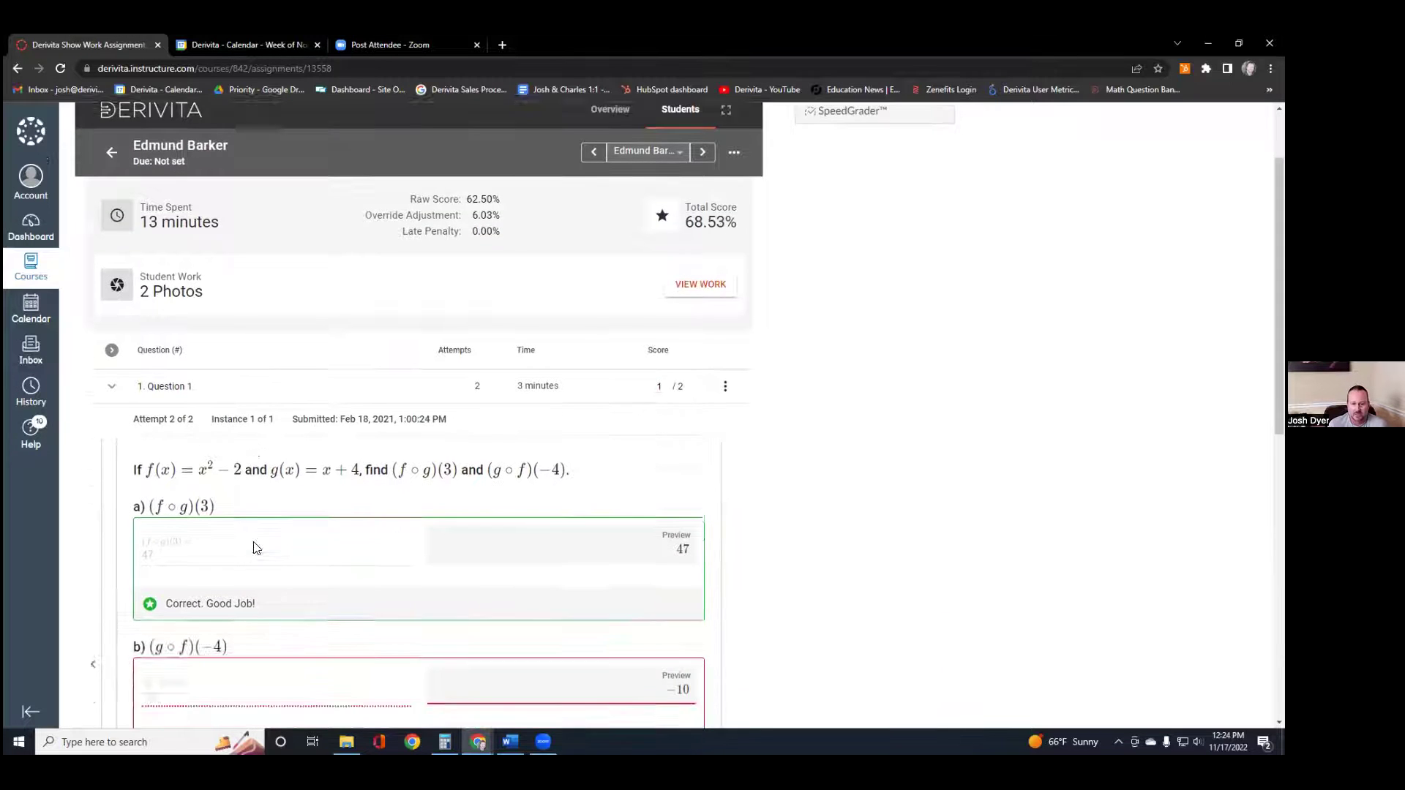
click(95, 499)
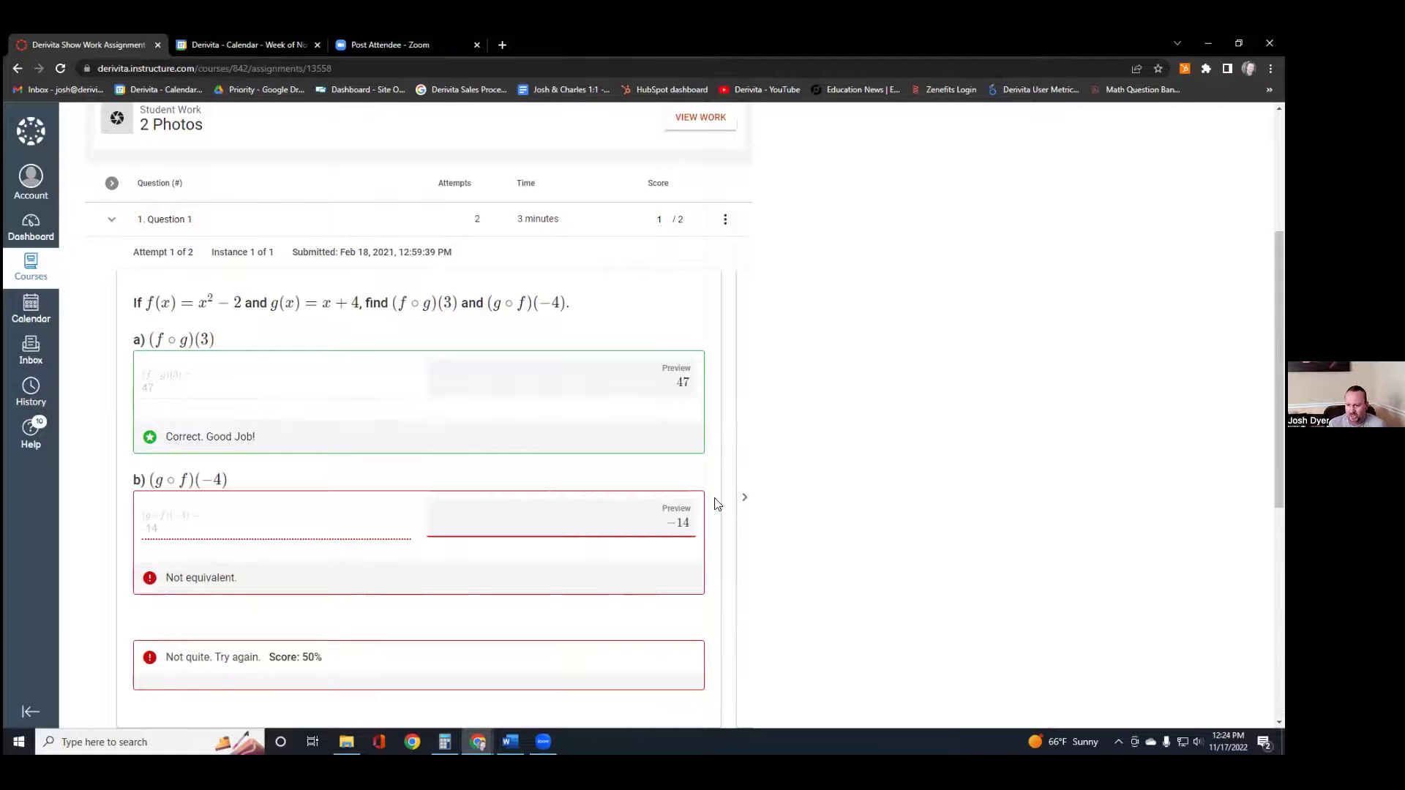
click(744, 496)
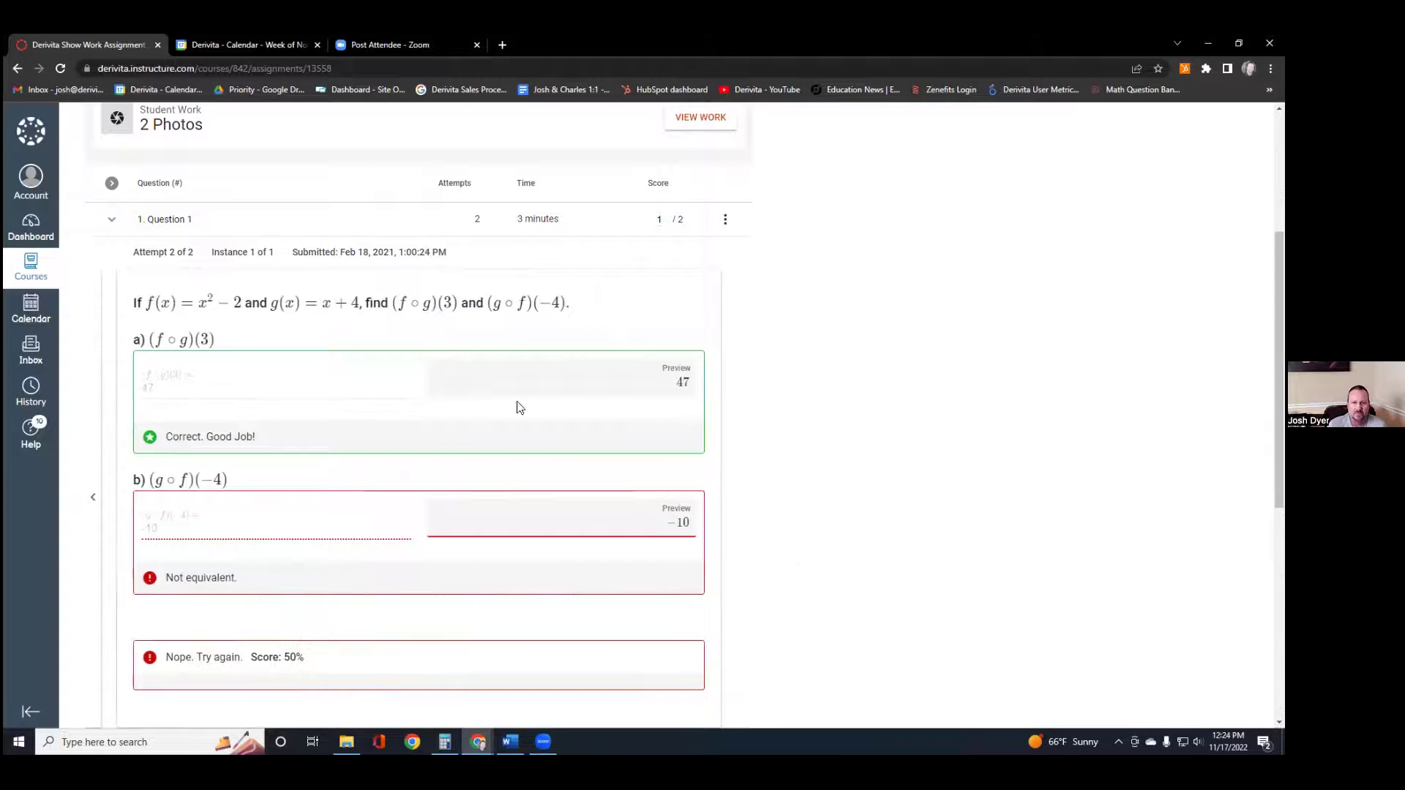
scroll(376, 421, up, 1)
scroll(377, 422, up, 1)
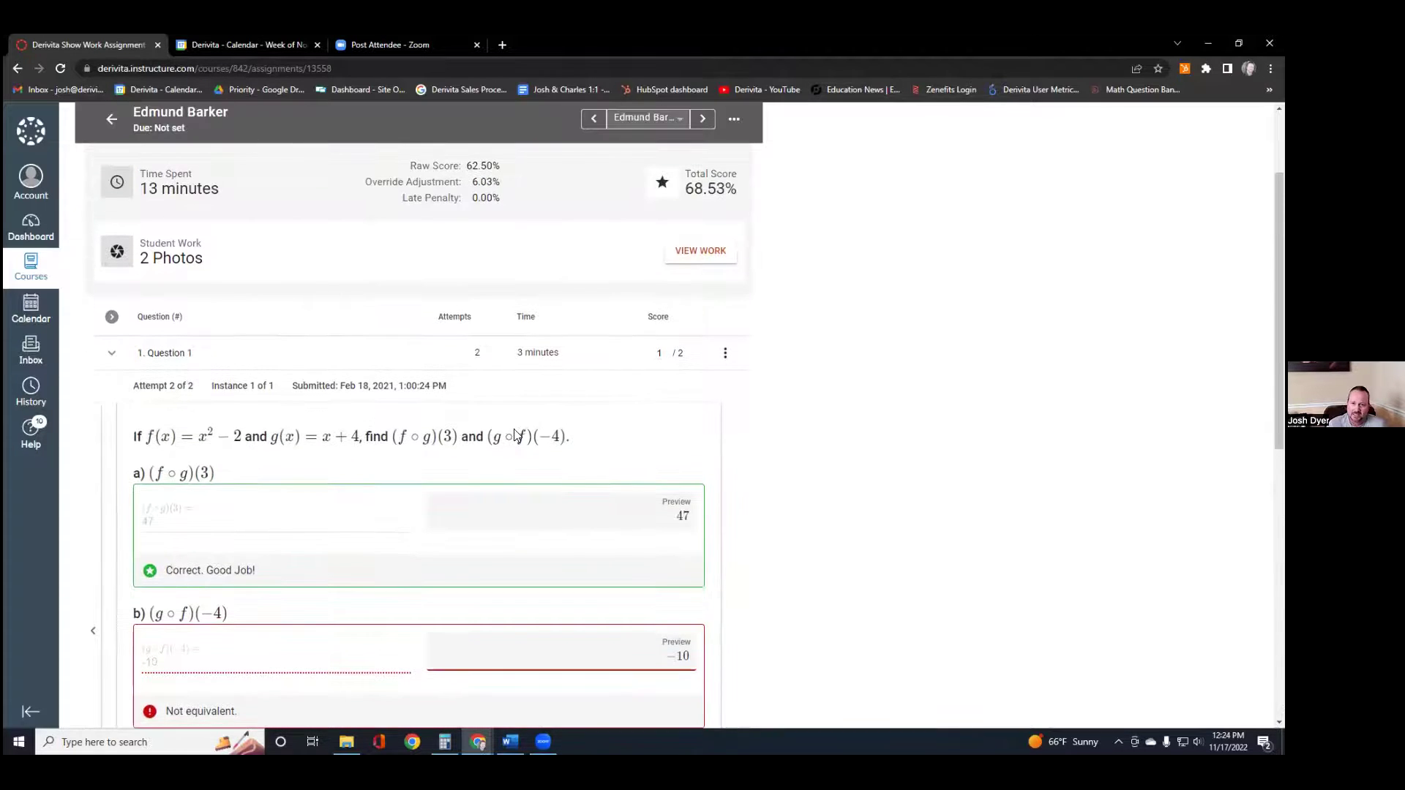
scroll(520, 435, up, 1)
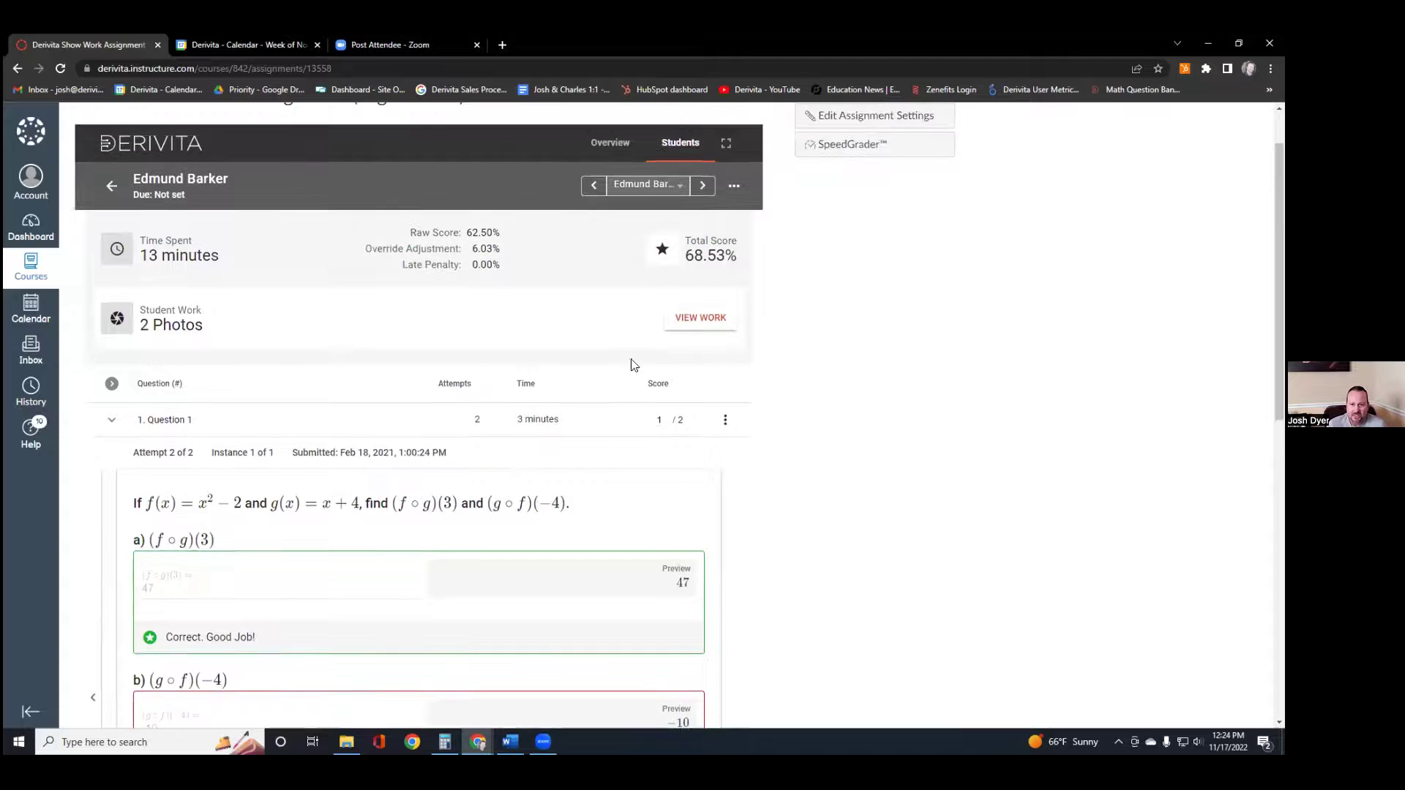
Step: Open the student's submitted work photos and arrange the preview window side by side with the results window
click(701, 319)
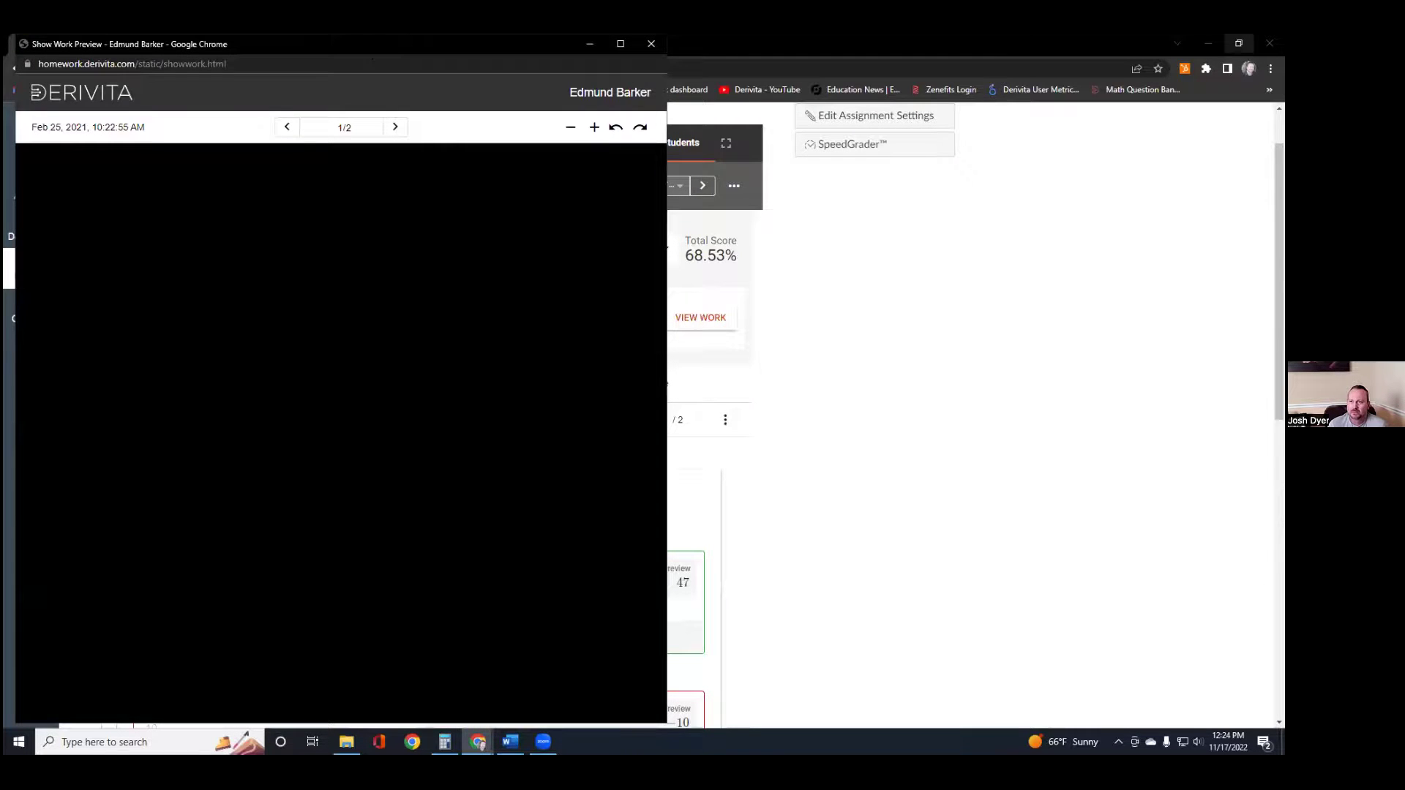
click(1238, 44)
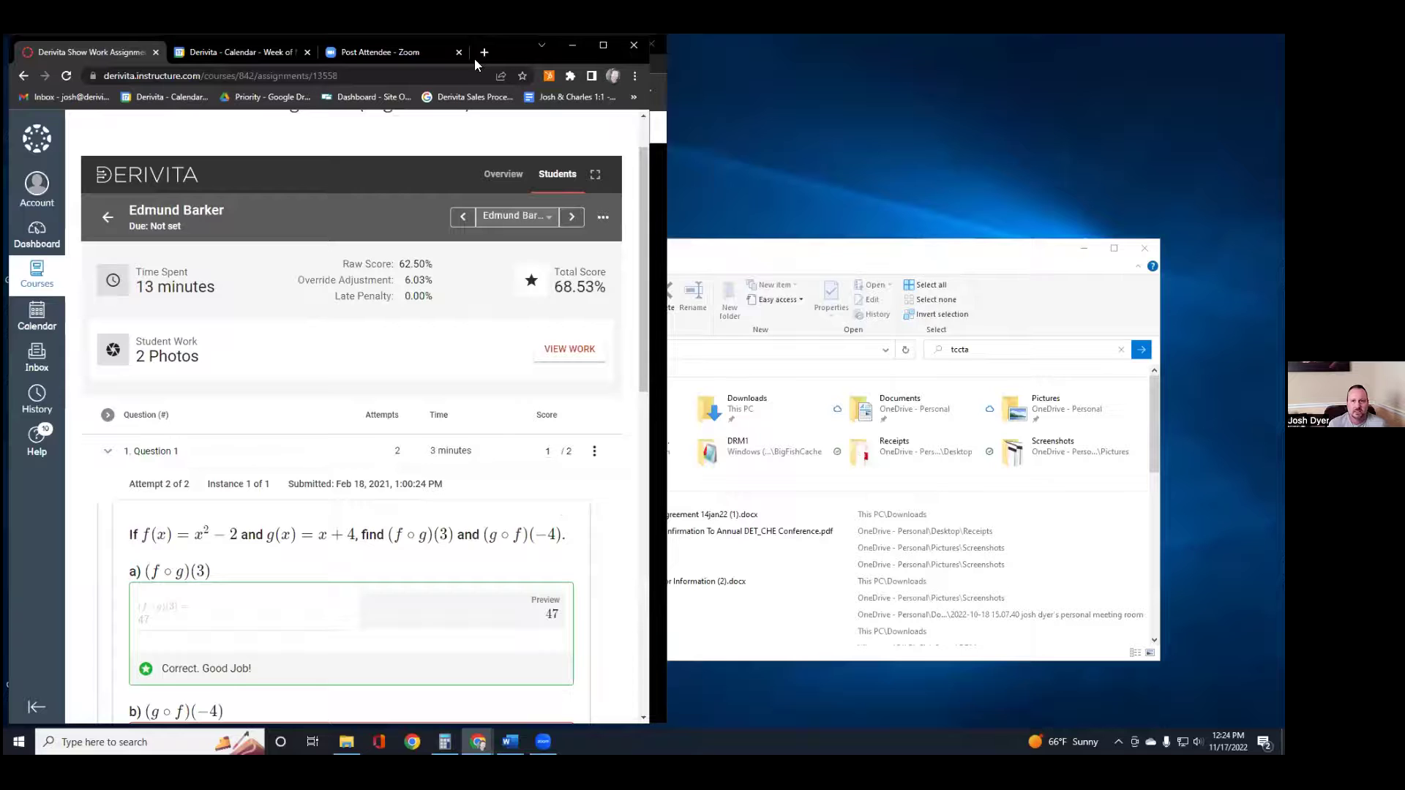
drag(510, 54, 502, 112)
drag(485, 58, 1078, 53)
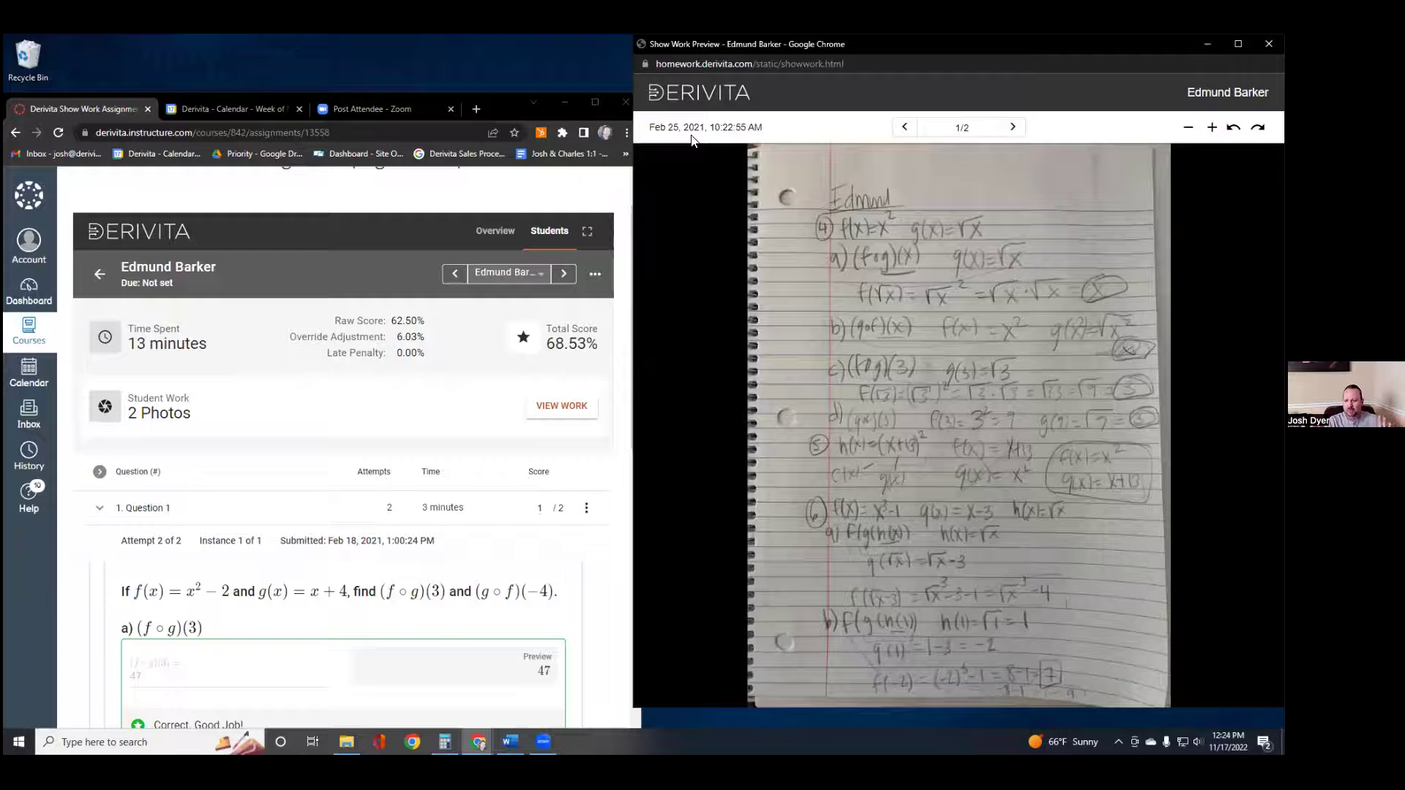
click(514, 104)
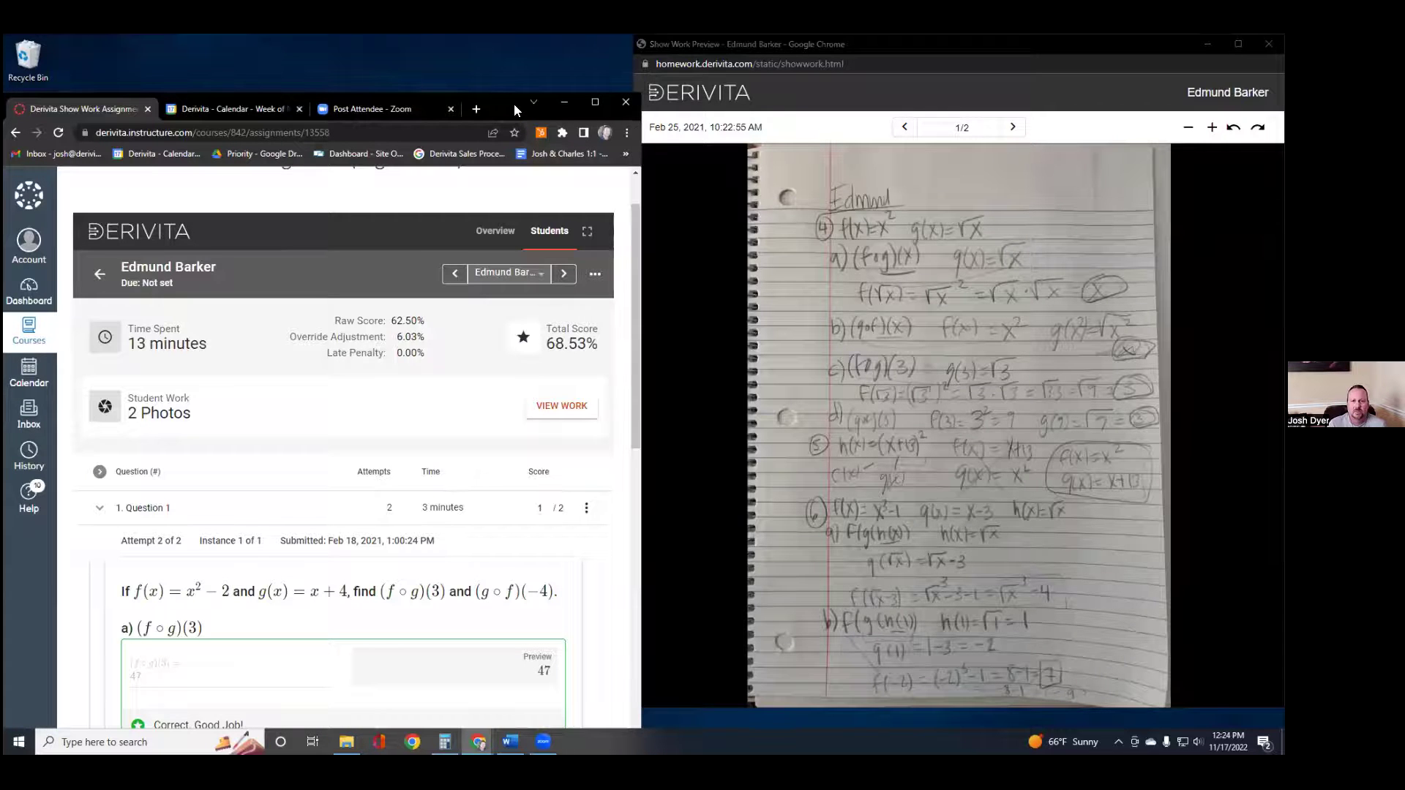
key(super+Left)
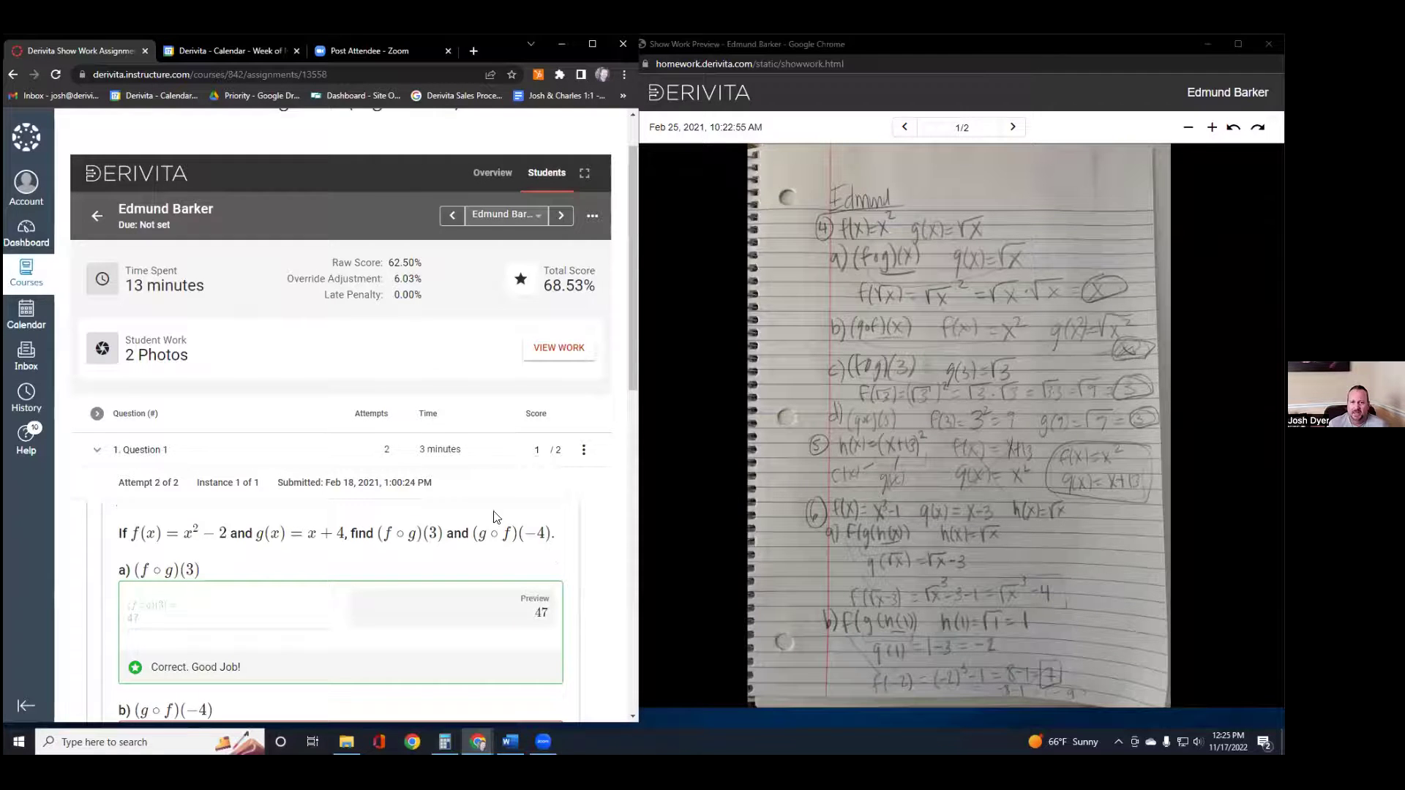
Step: Override the student's Question 1 score to 1.5 out of 2, save it, and review the score summary
scroll(483, 497, down, 3)
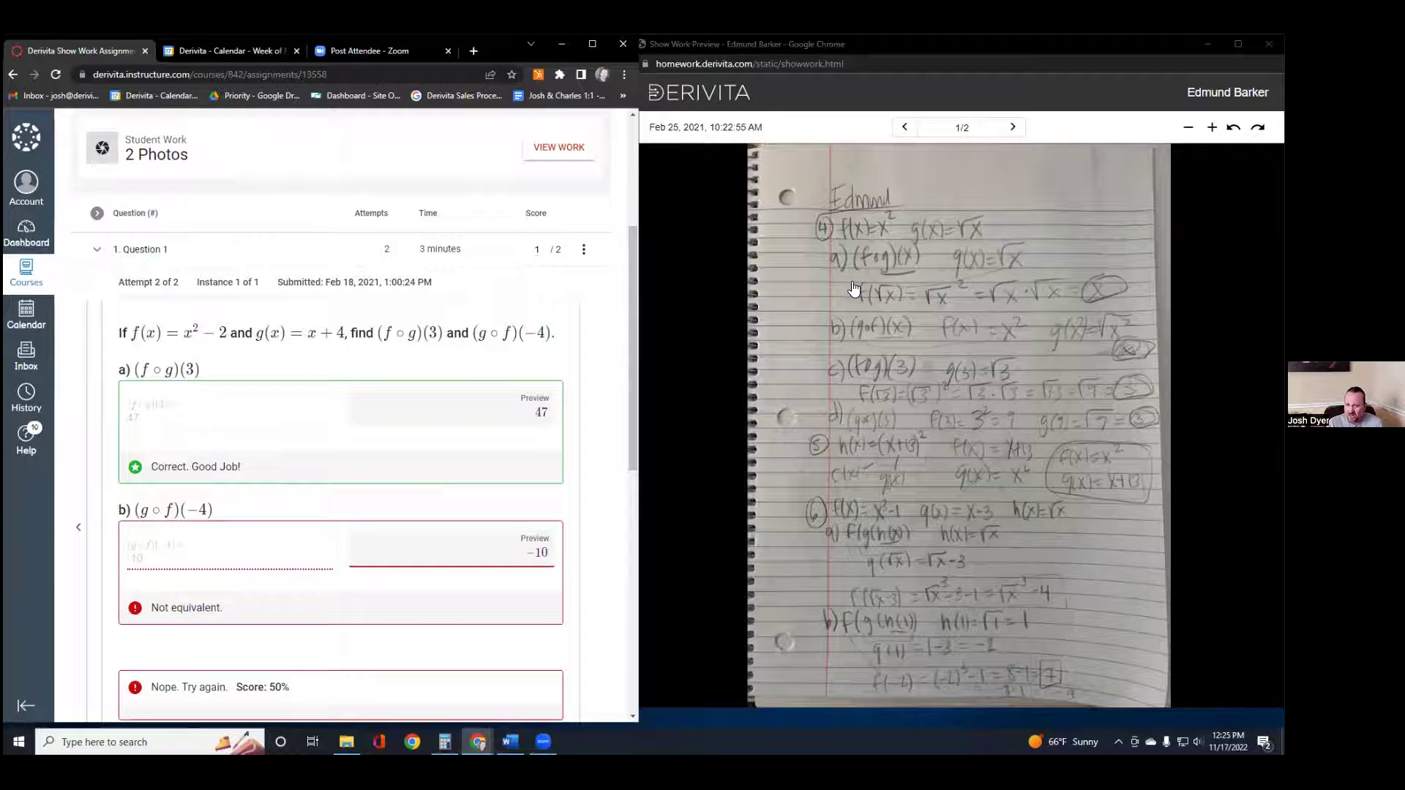
click(584, 252)
click(580, 278)
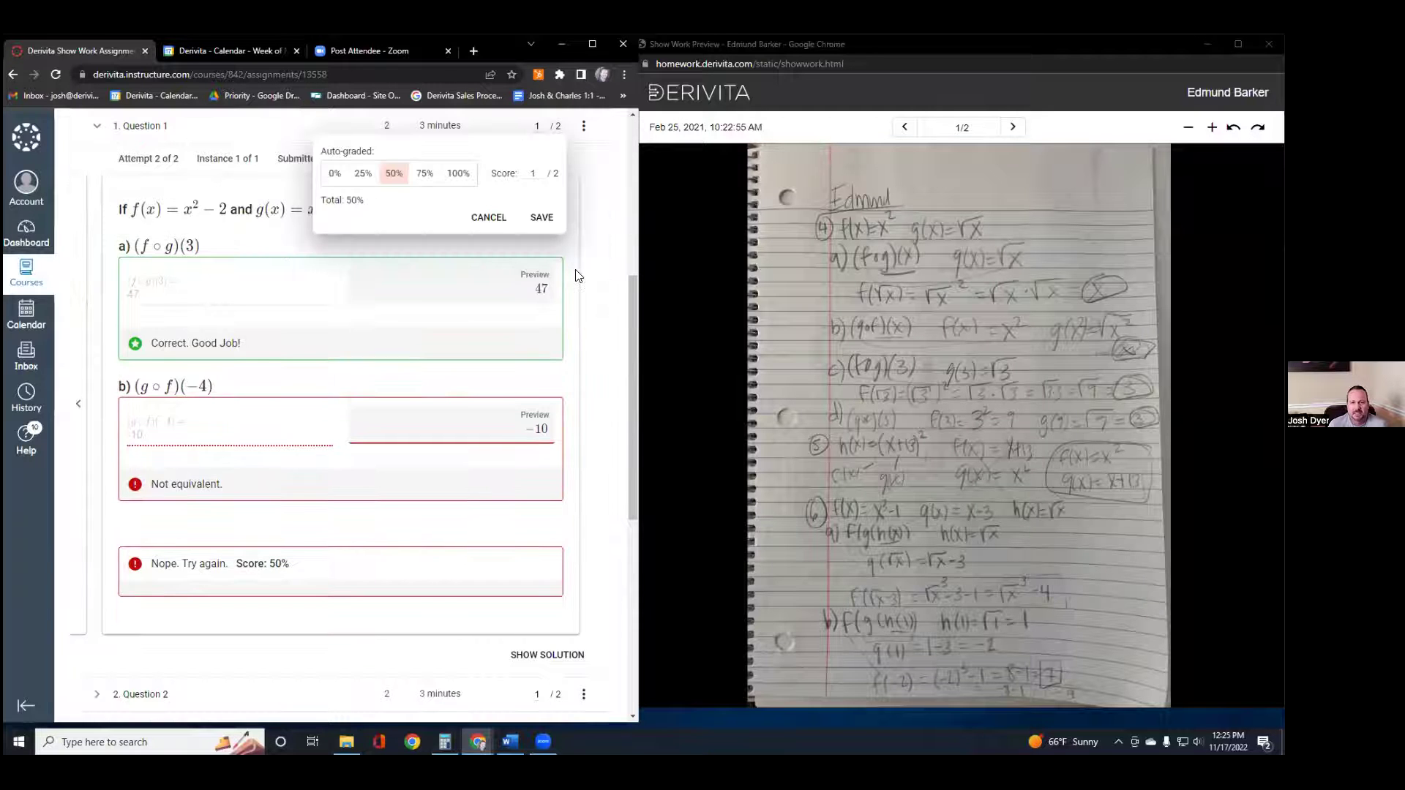
scroll(448, 294, up, 1)
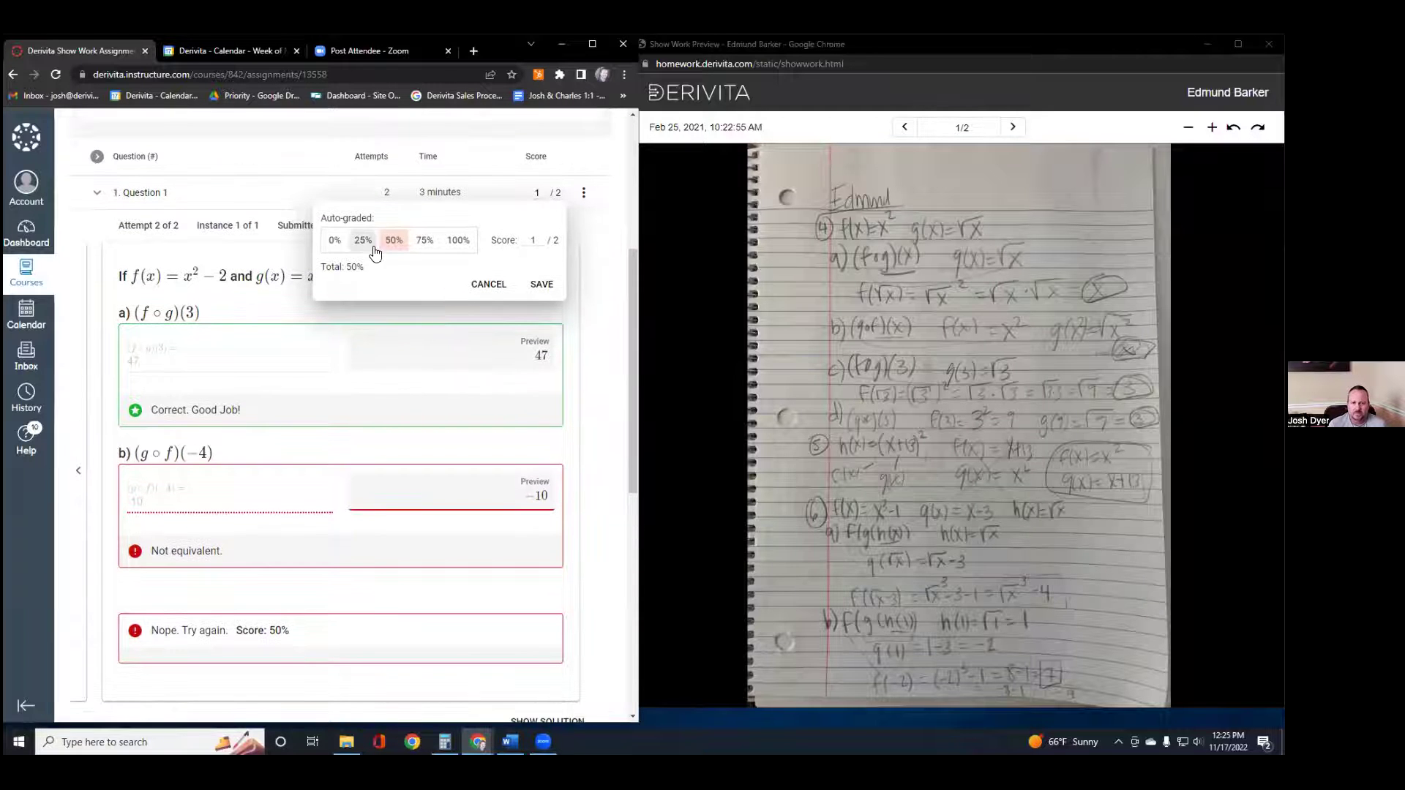
click(540, 240)
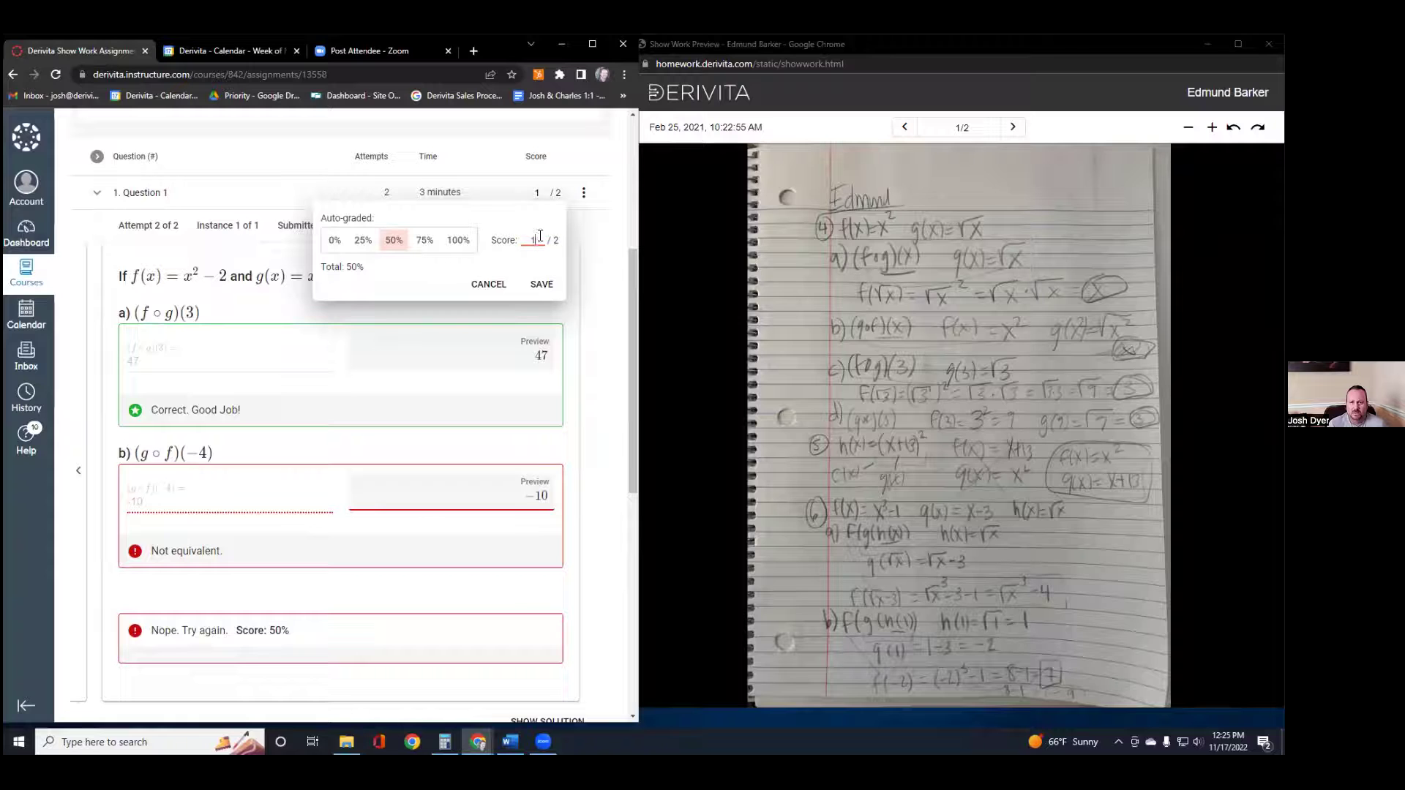
text(.5)
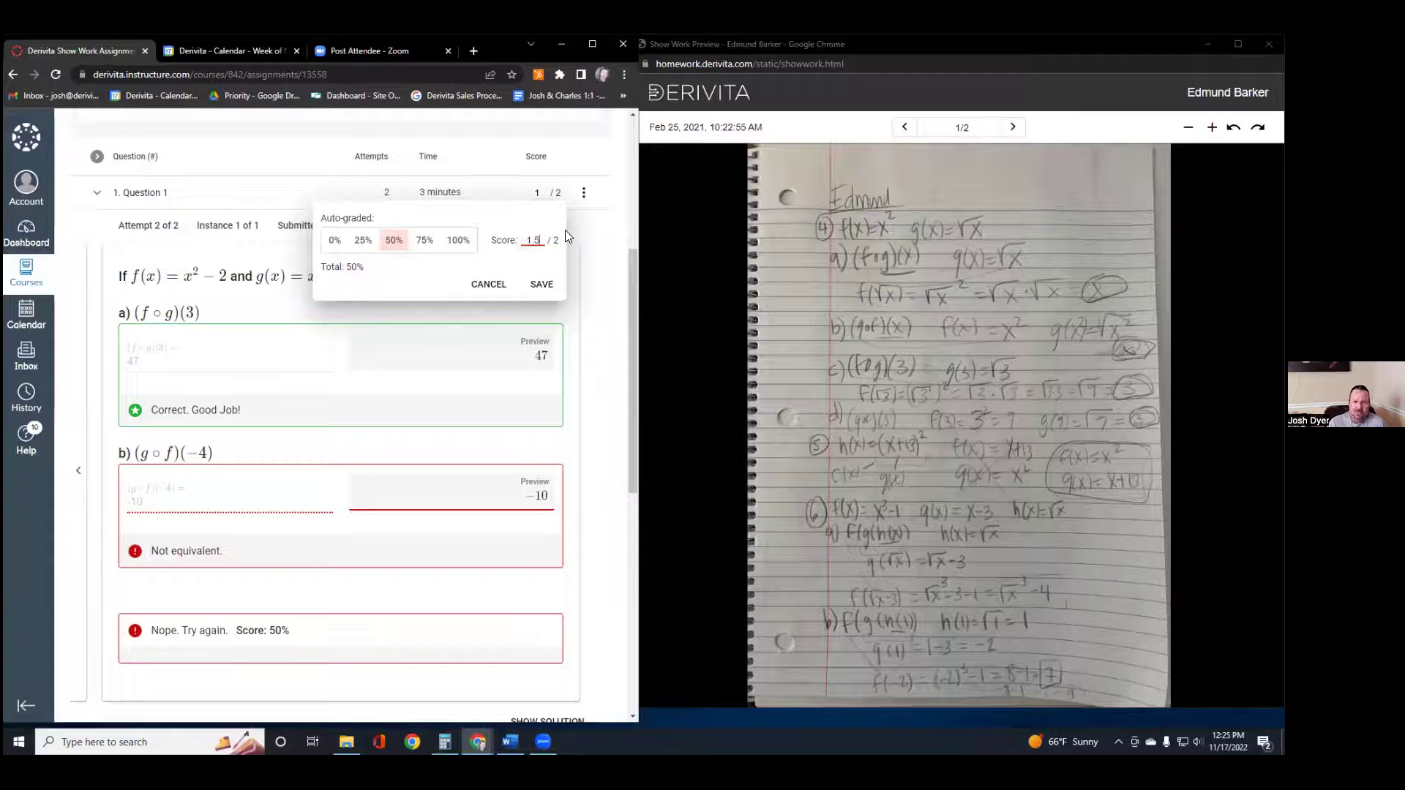
click(543, 284)
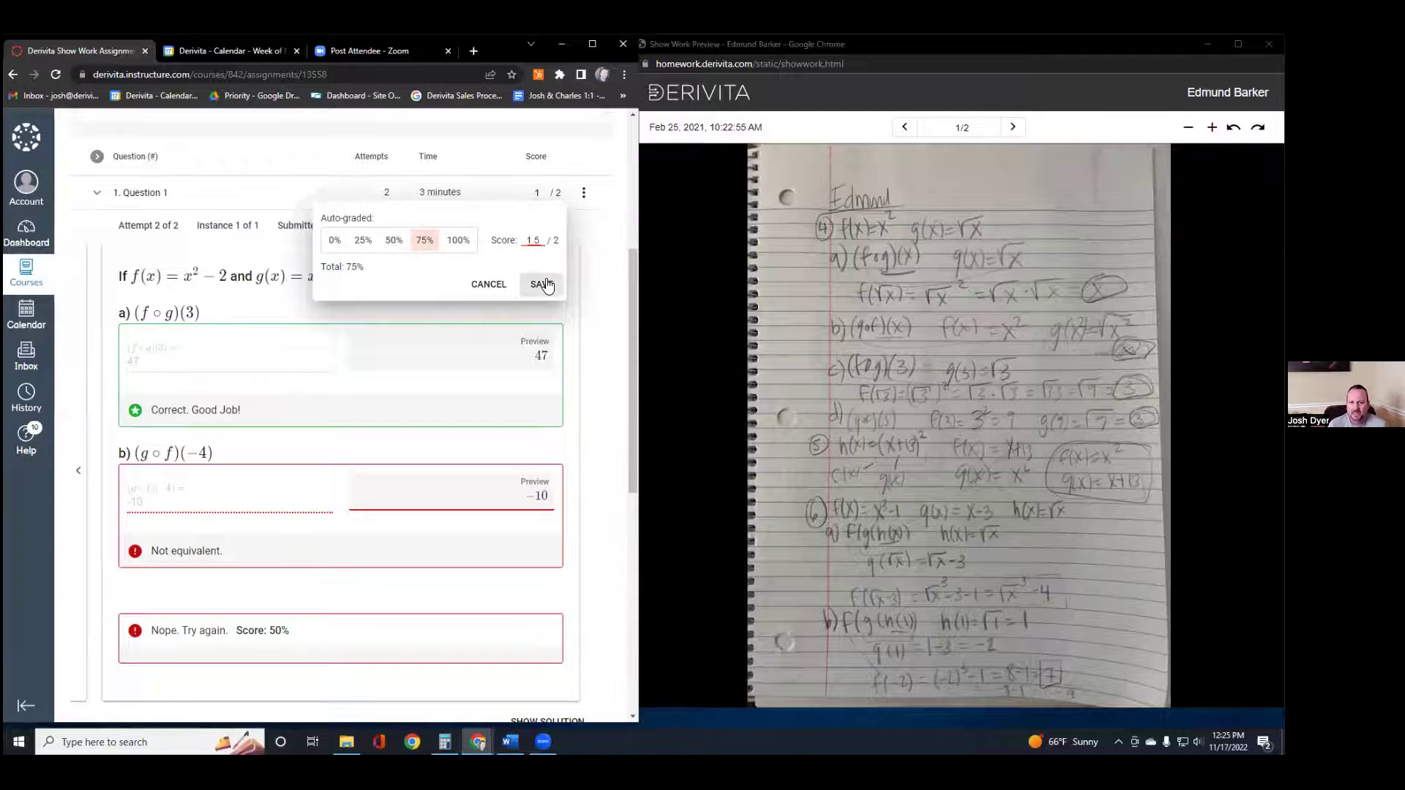
scroll(459, 338, up, 3)
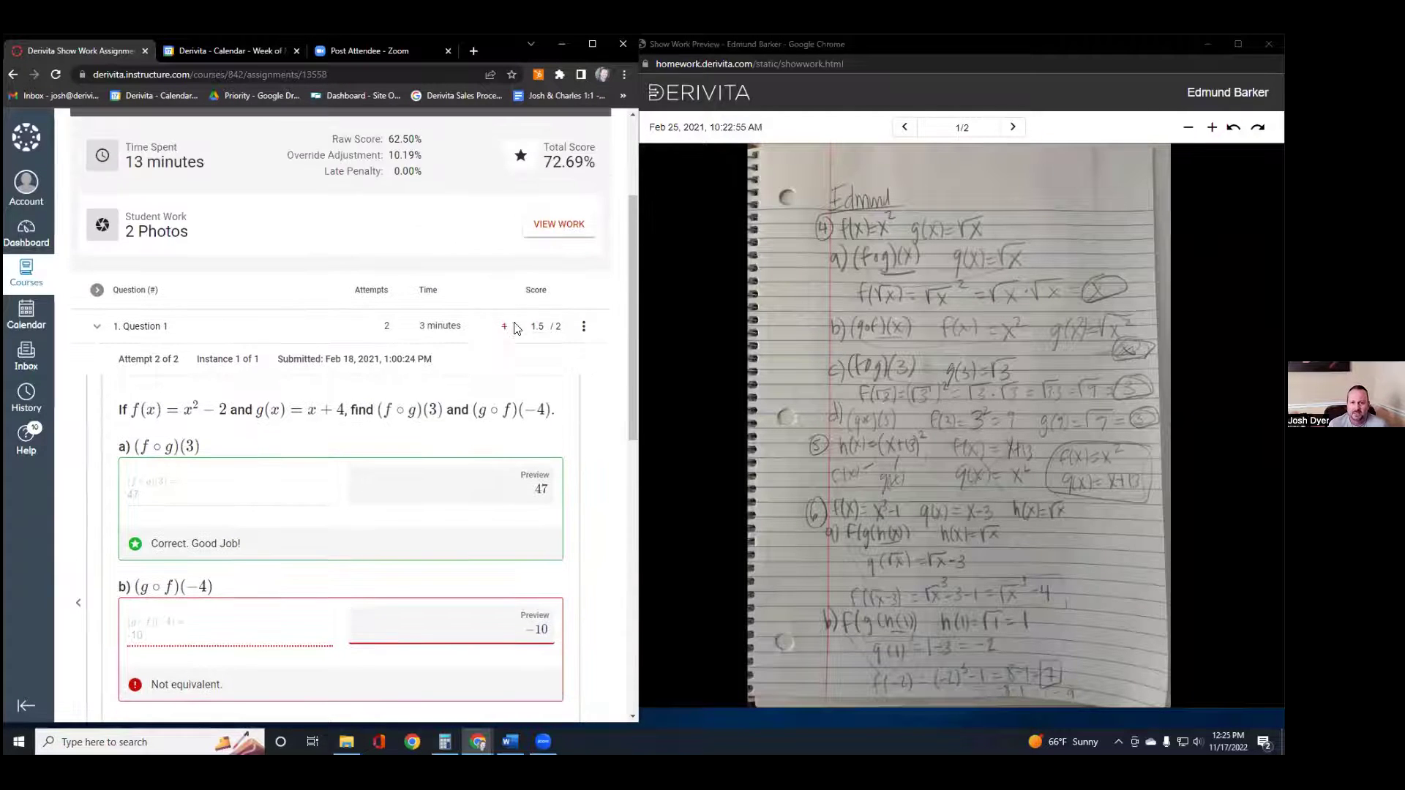
scroll(475, 338, up, 1)
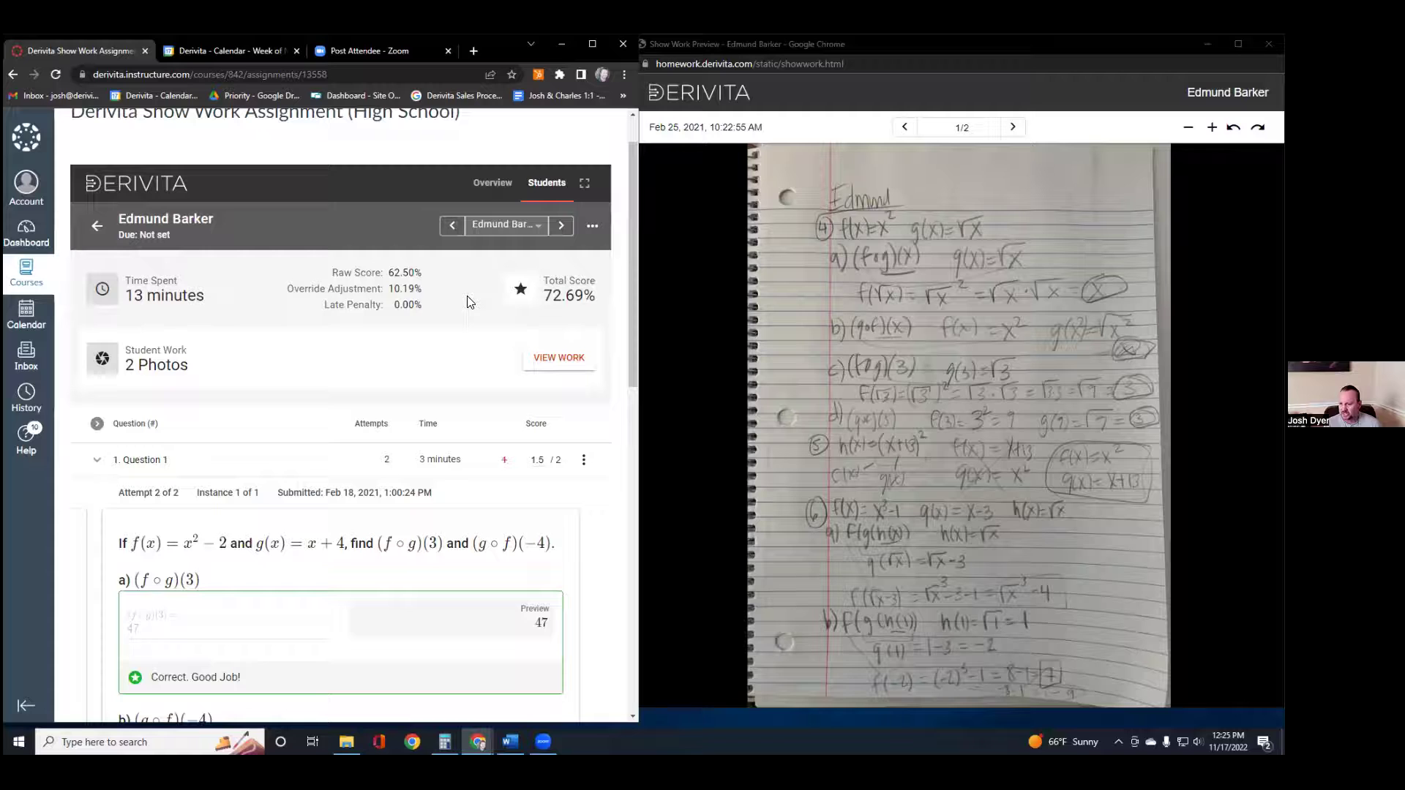
Step: View the next student's results and work photo, close the photo preview, and maximize the results window
click(562, 226)
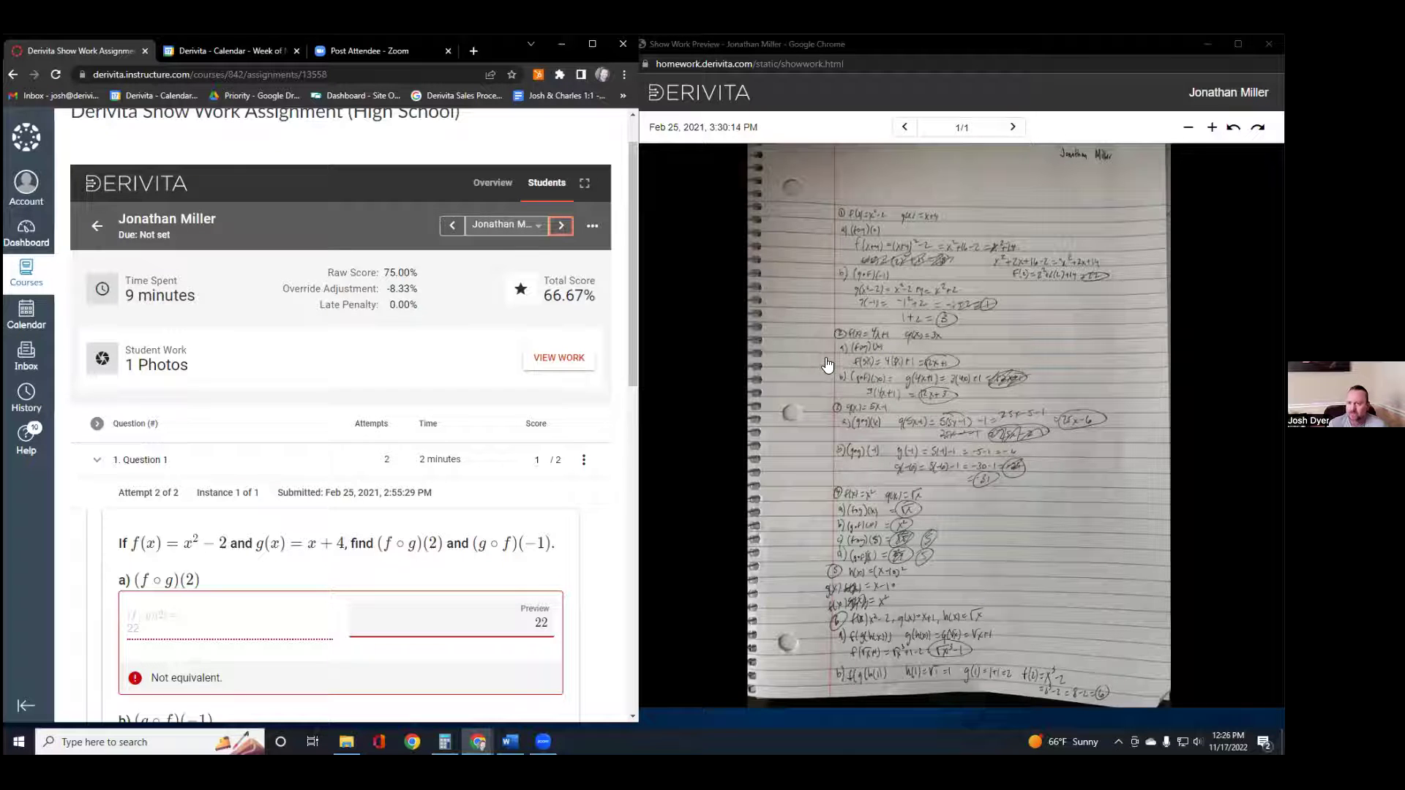
click(1049, 53)
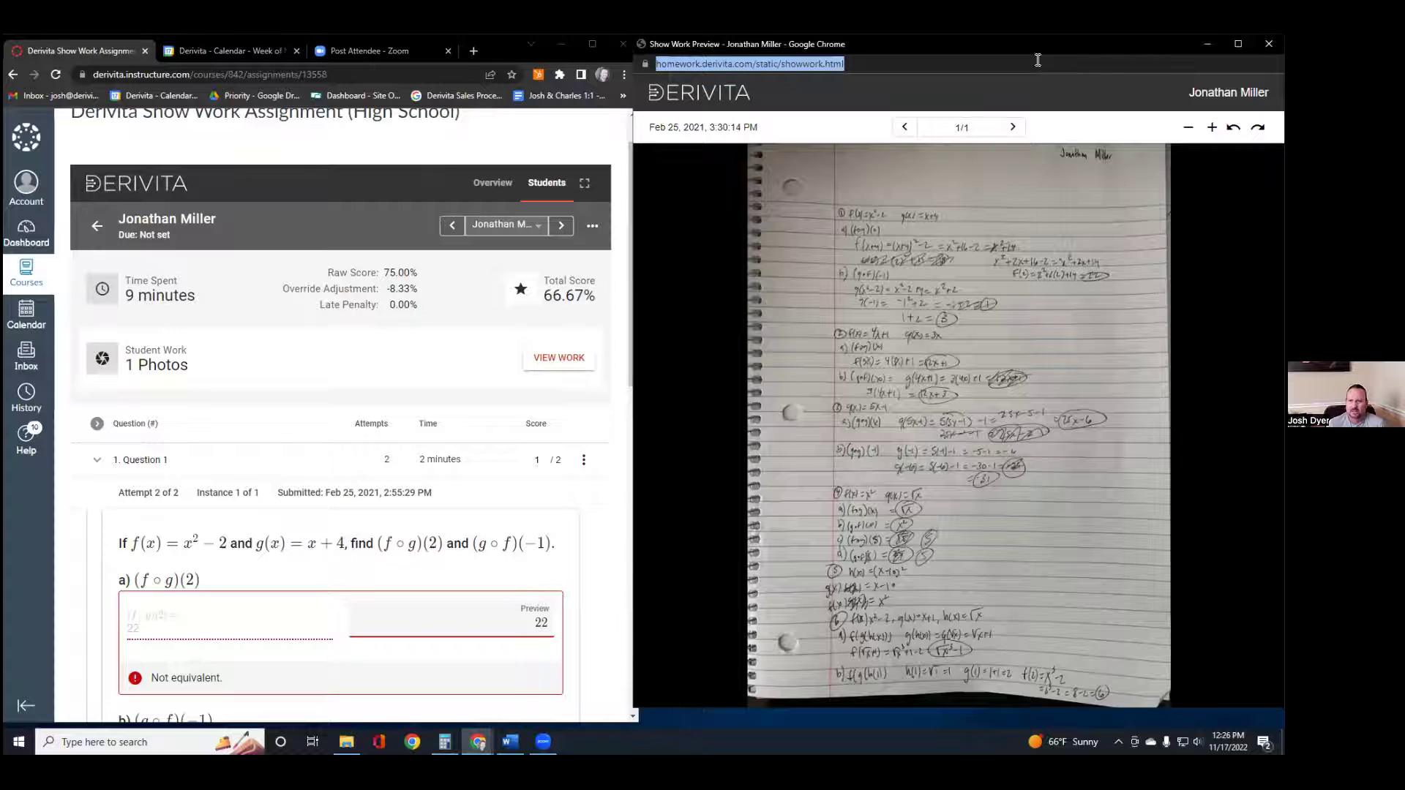
click(1268, 43)
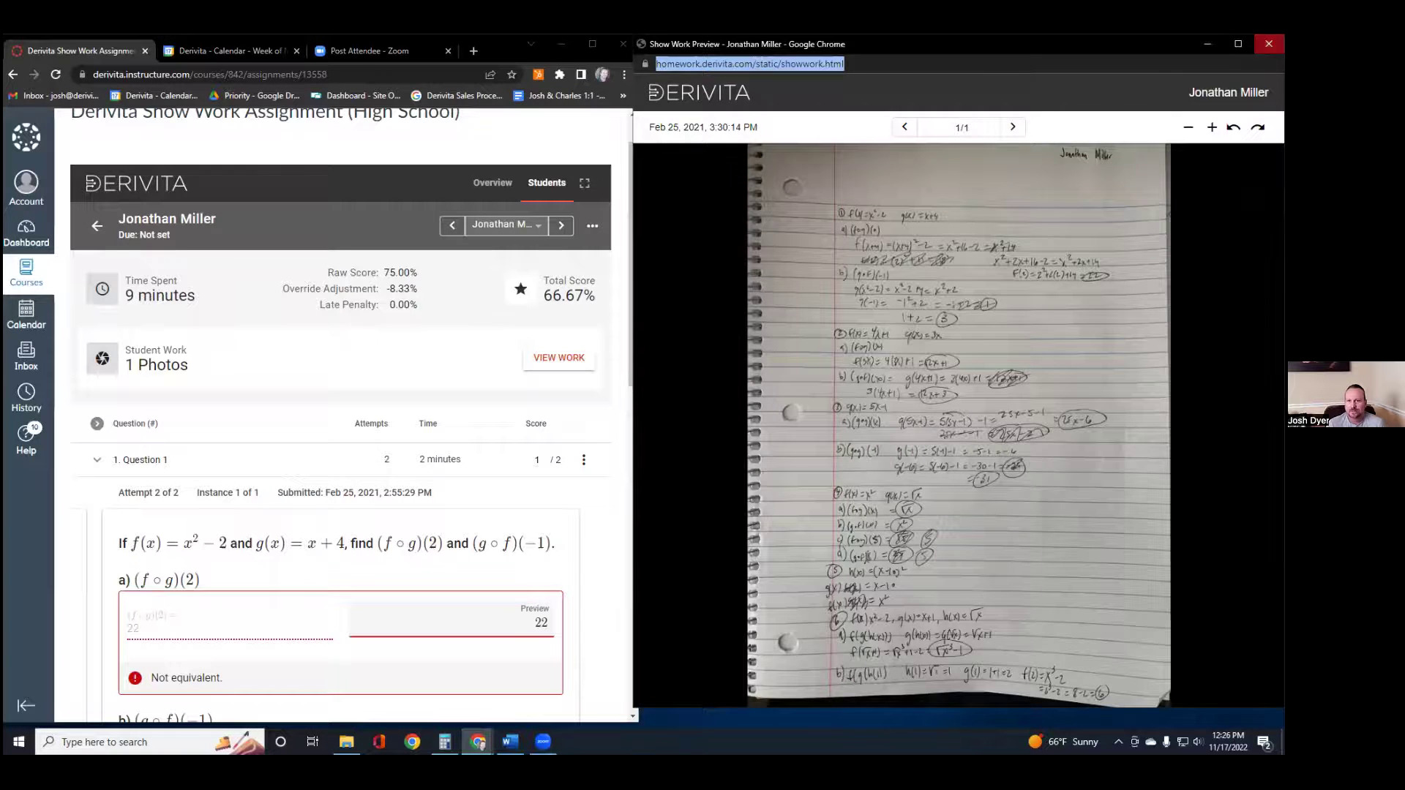
click(592, 46)
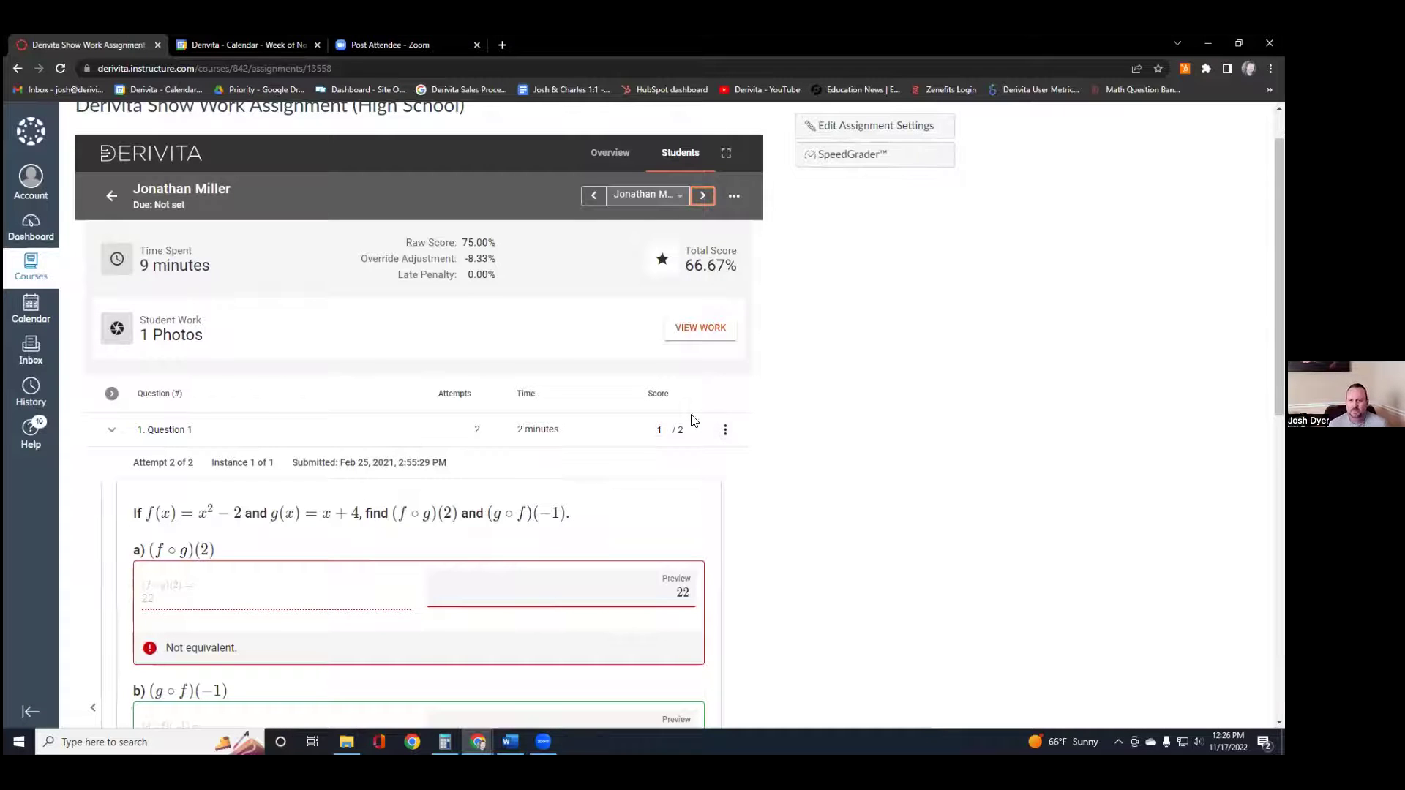
Step: Return to the overview of Derivita Show Work Assignment (High School) and open its assignment settings
click(609, 152)
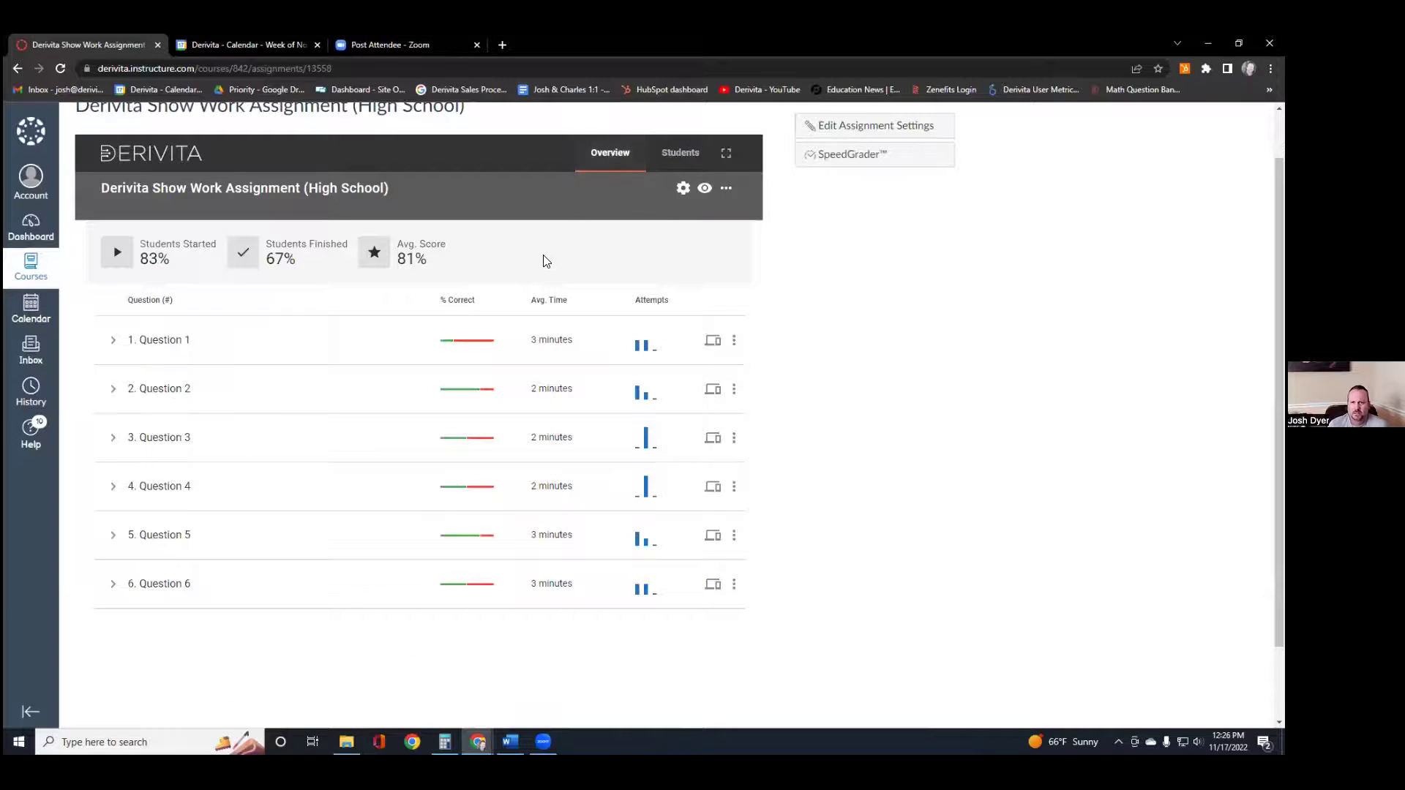
scroll(395, 453, up, 1)
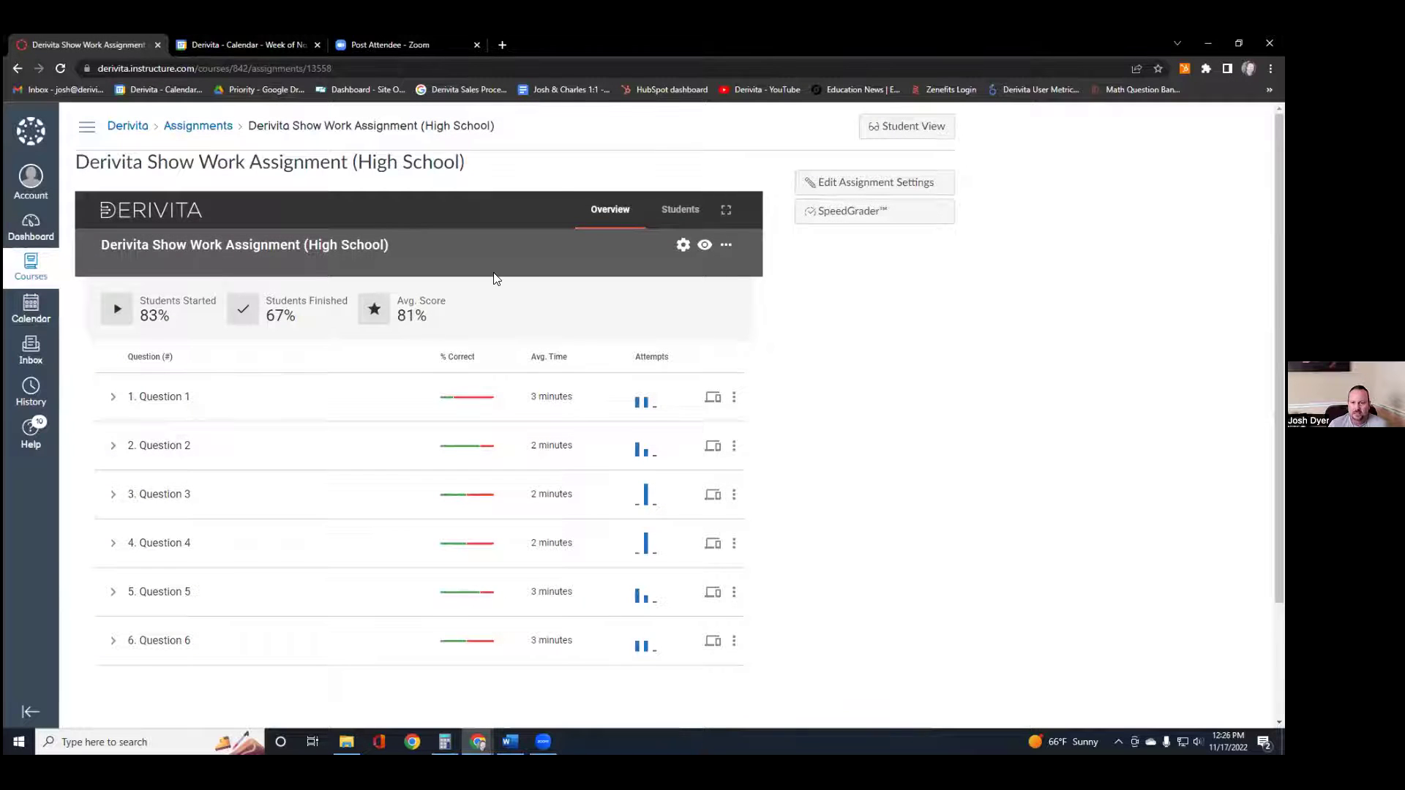
click(682, 246)
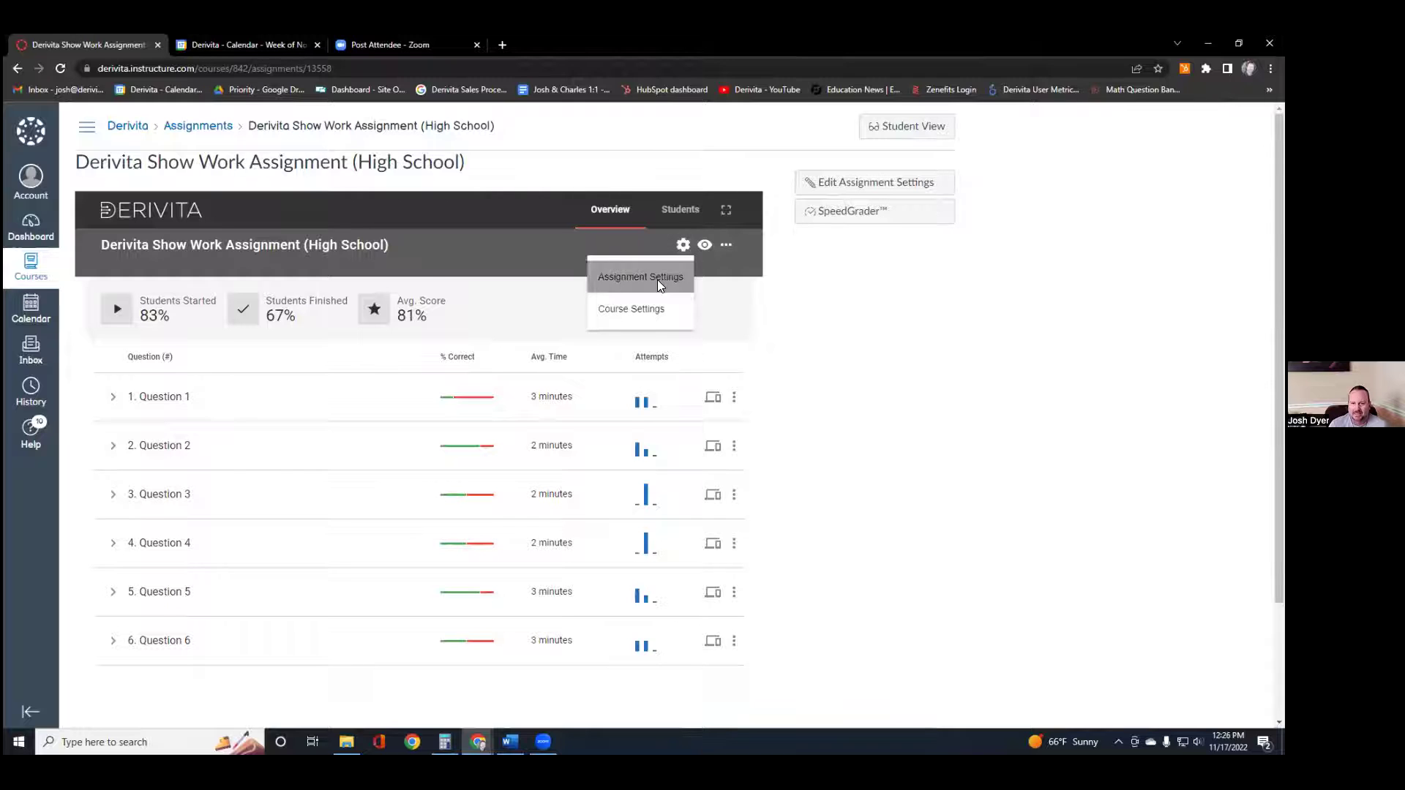
click(657, 280)
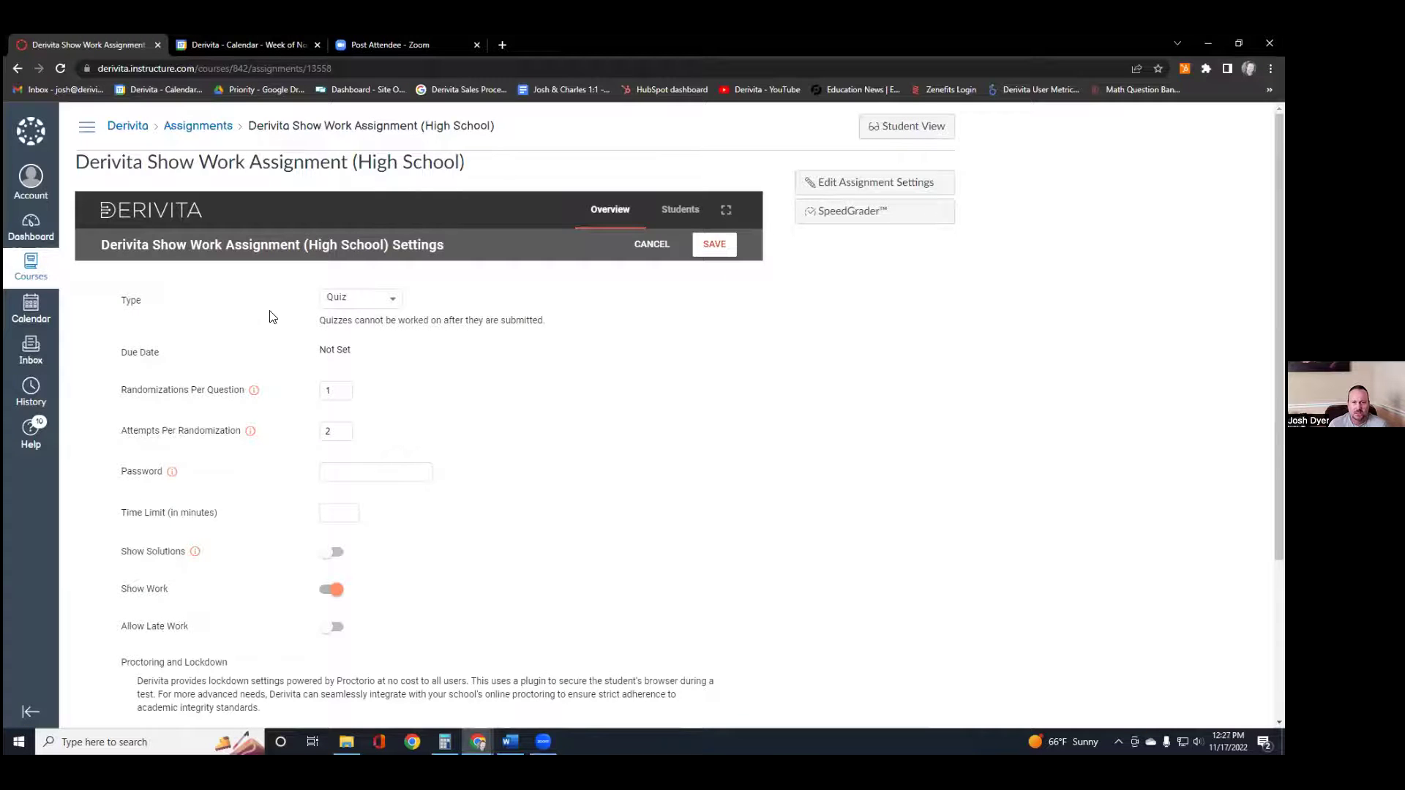
Step: Switch the assignment type to Homework and back to Quiz, reviewing the settings each type offers
click(329, 304)
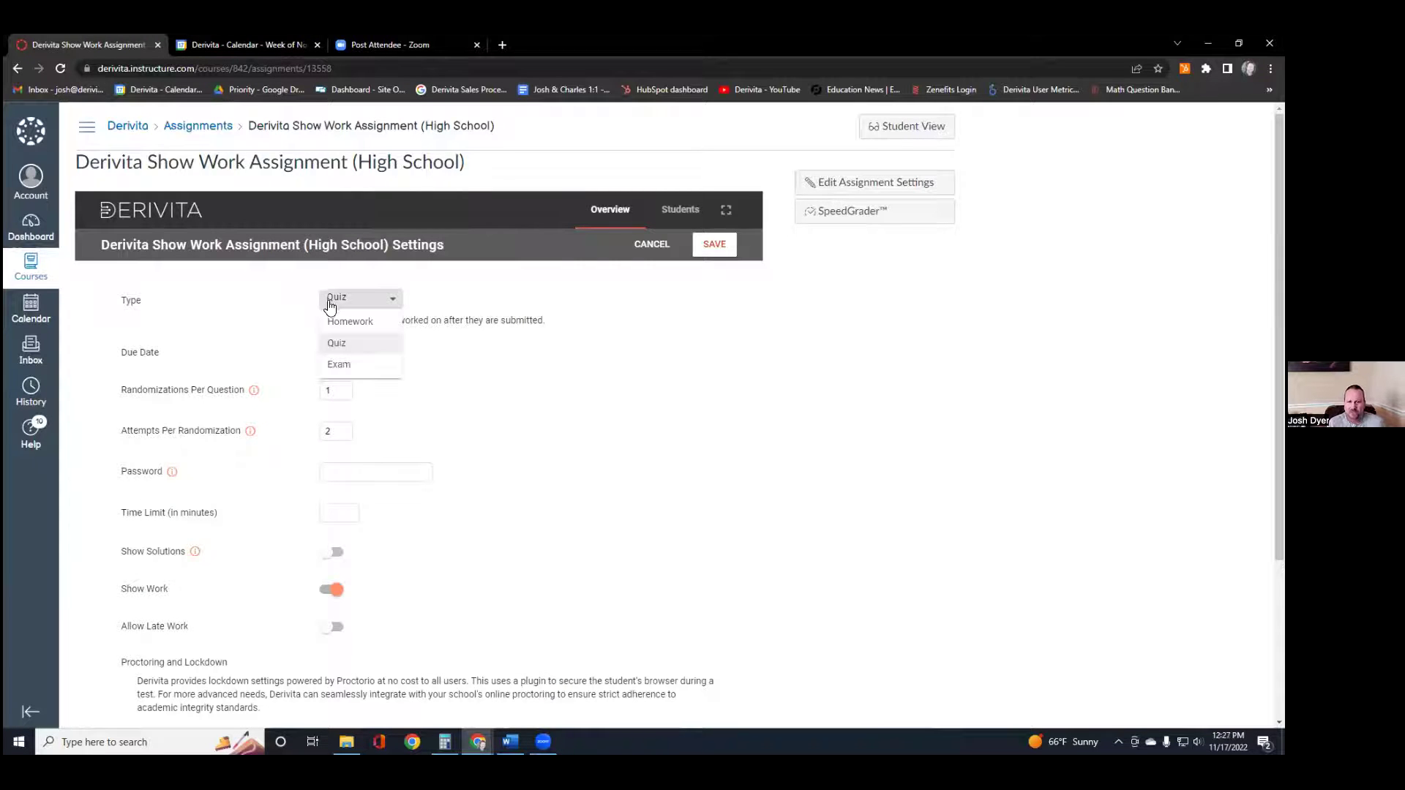
click(373, 328)
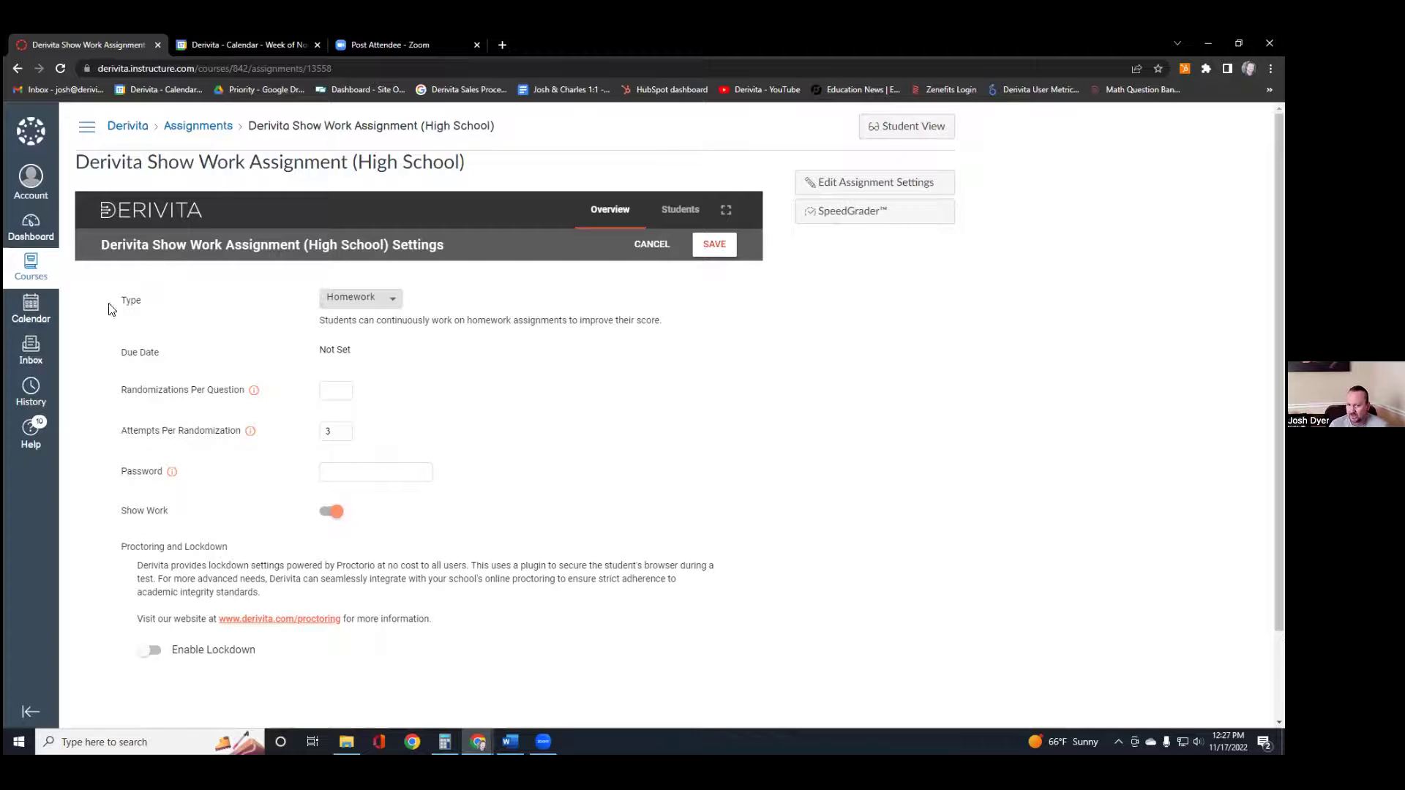
click(360, 298)
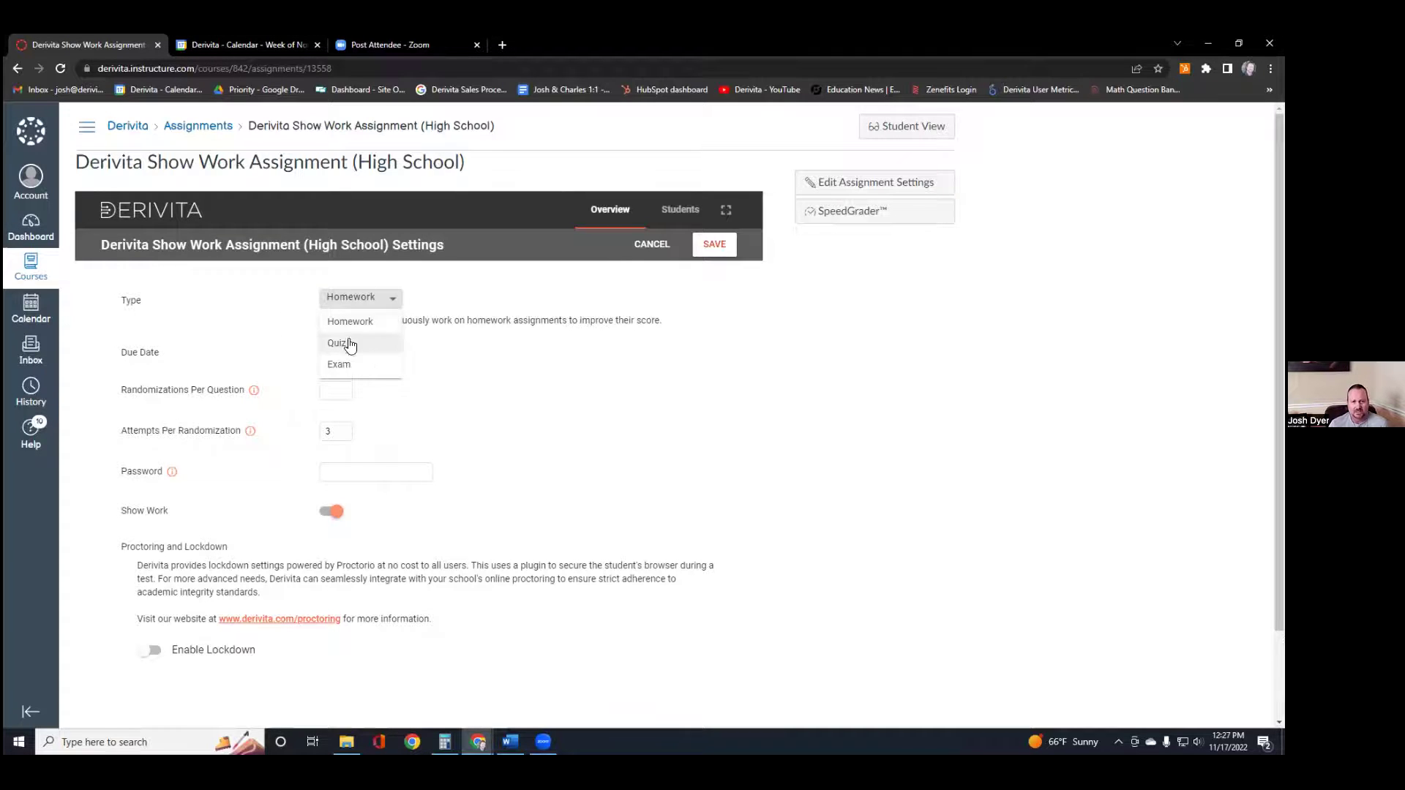
click(381, 347)
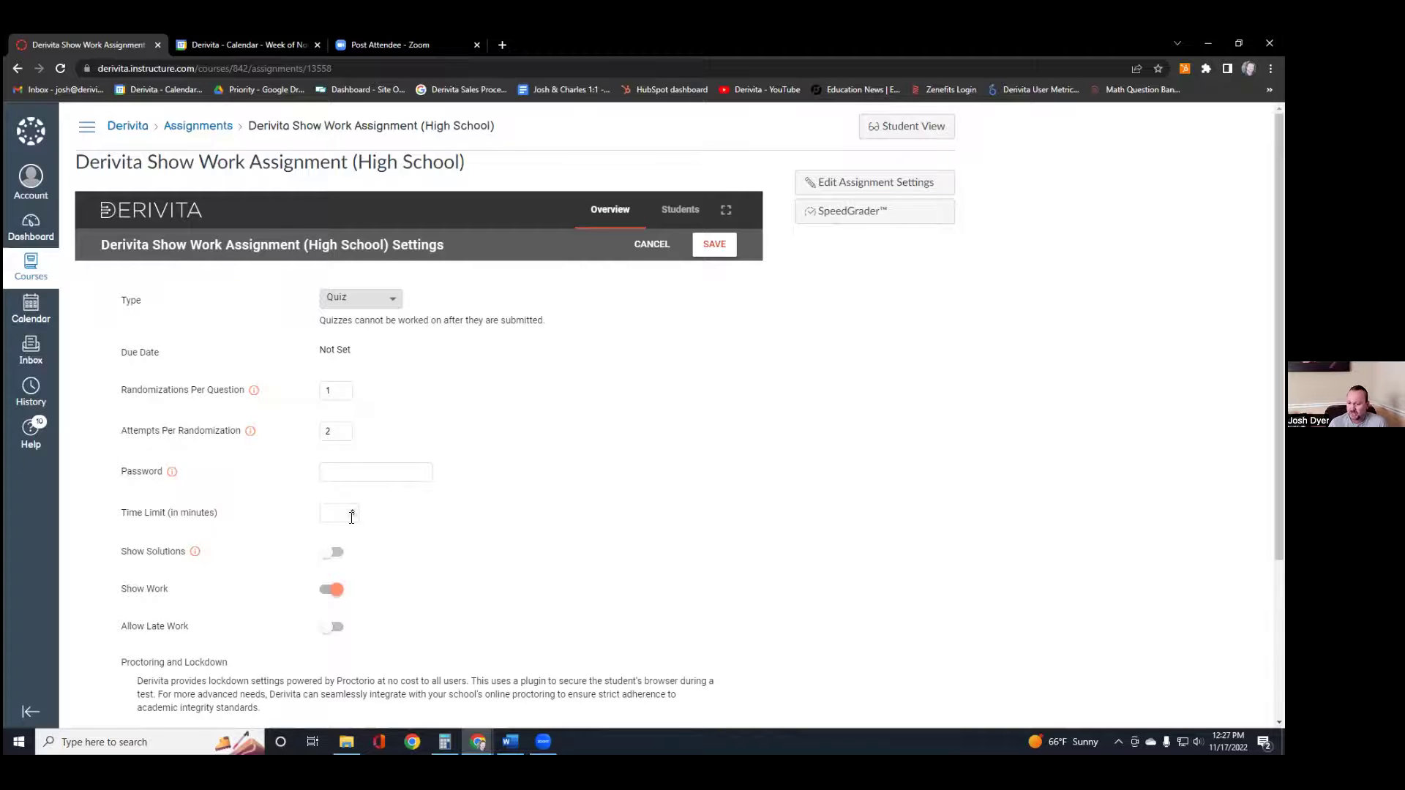
scroll(283, 589, down, 1)
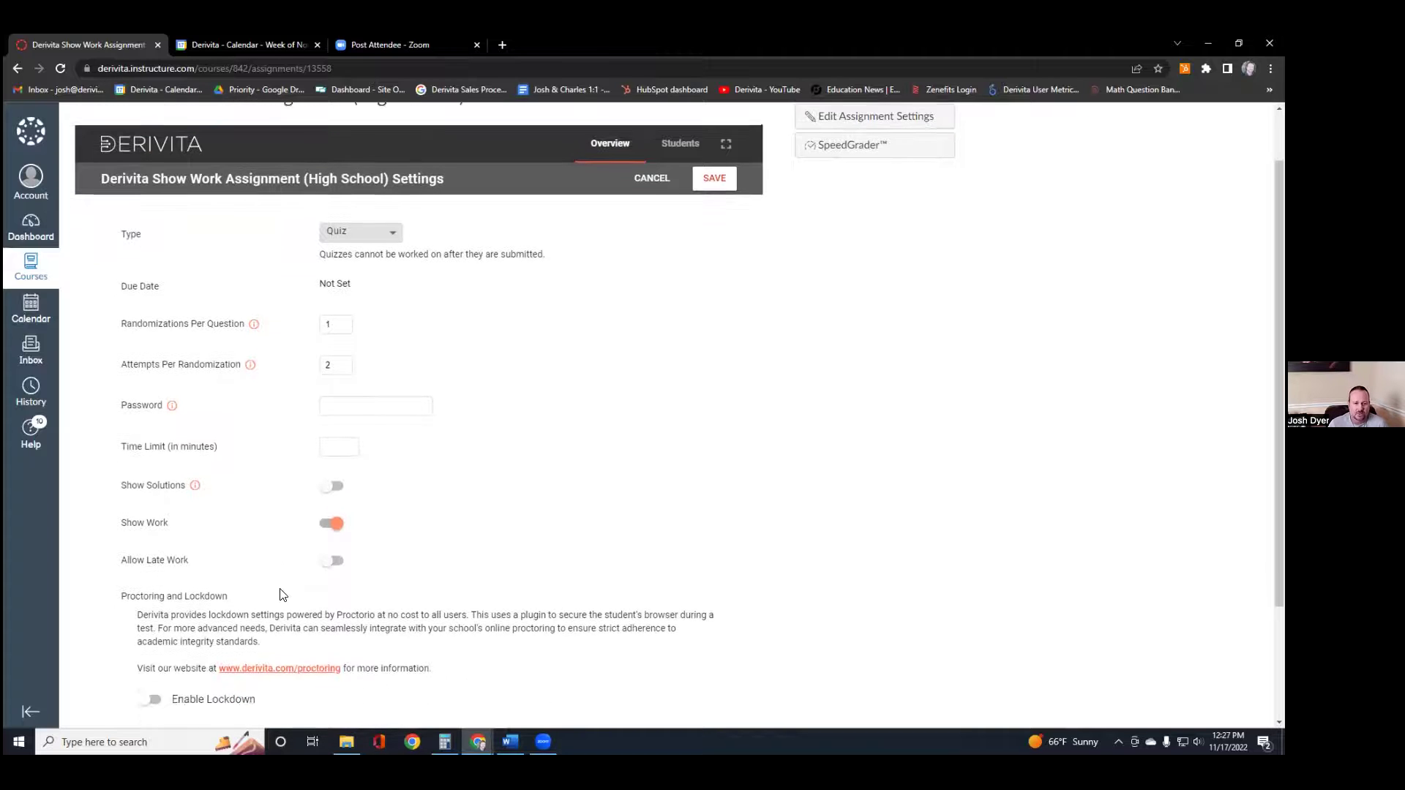
mouse_move(194, 488)
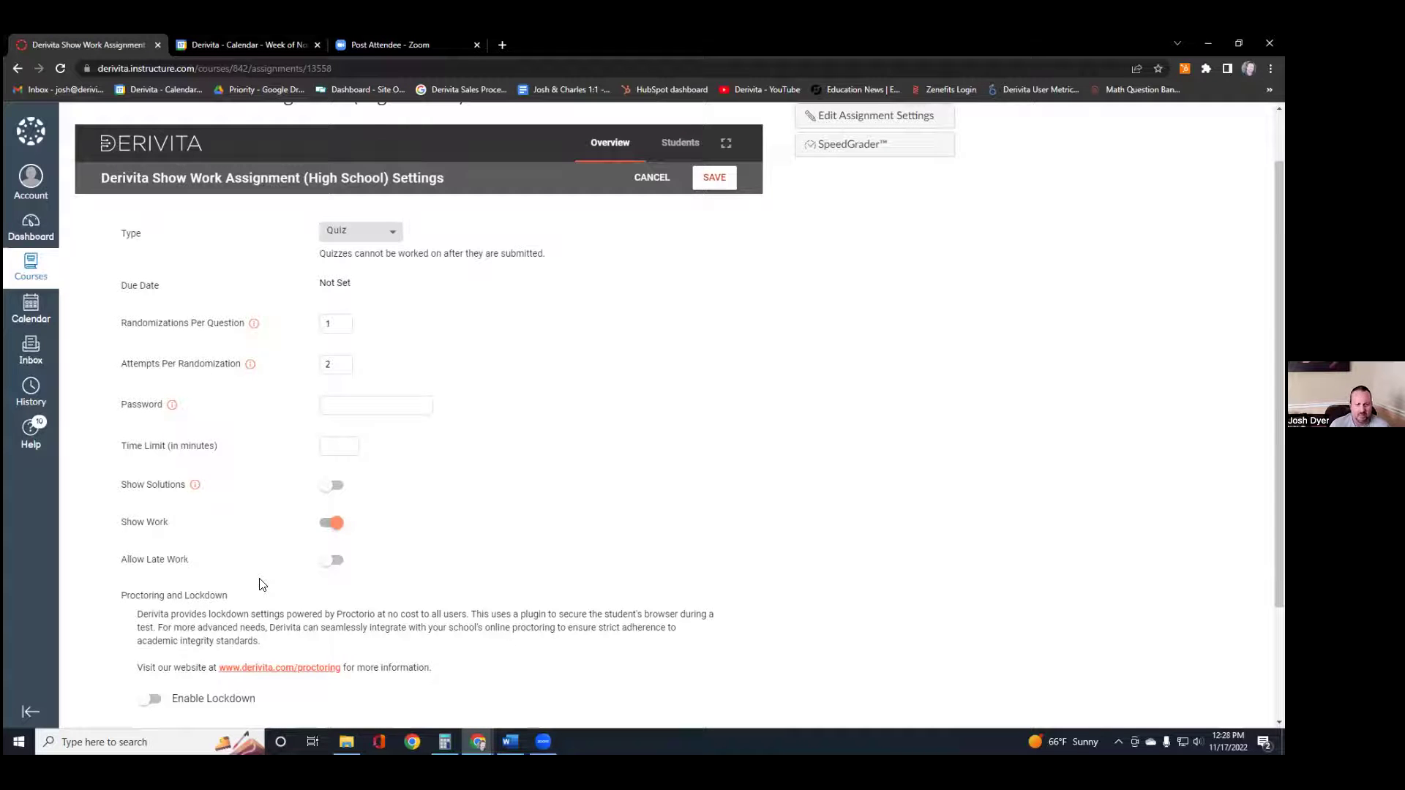
Step: Switch the assignment type to Exam, review its settings, and cancel without saving
click(366, 234)
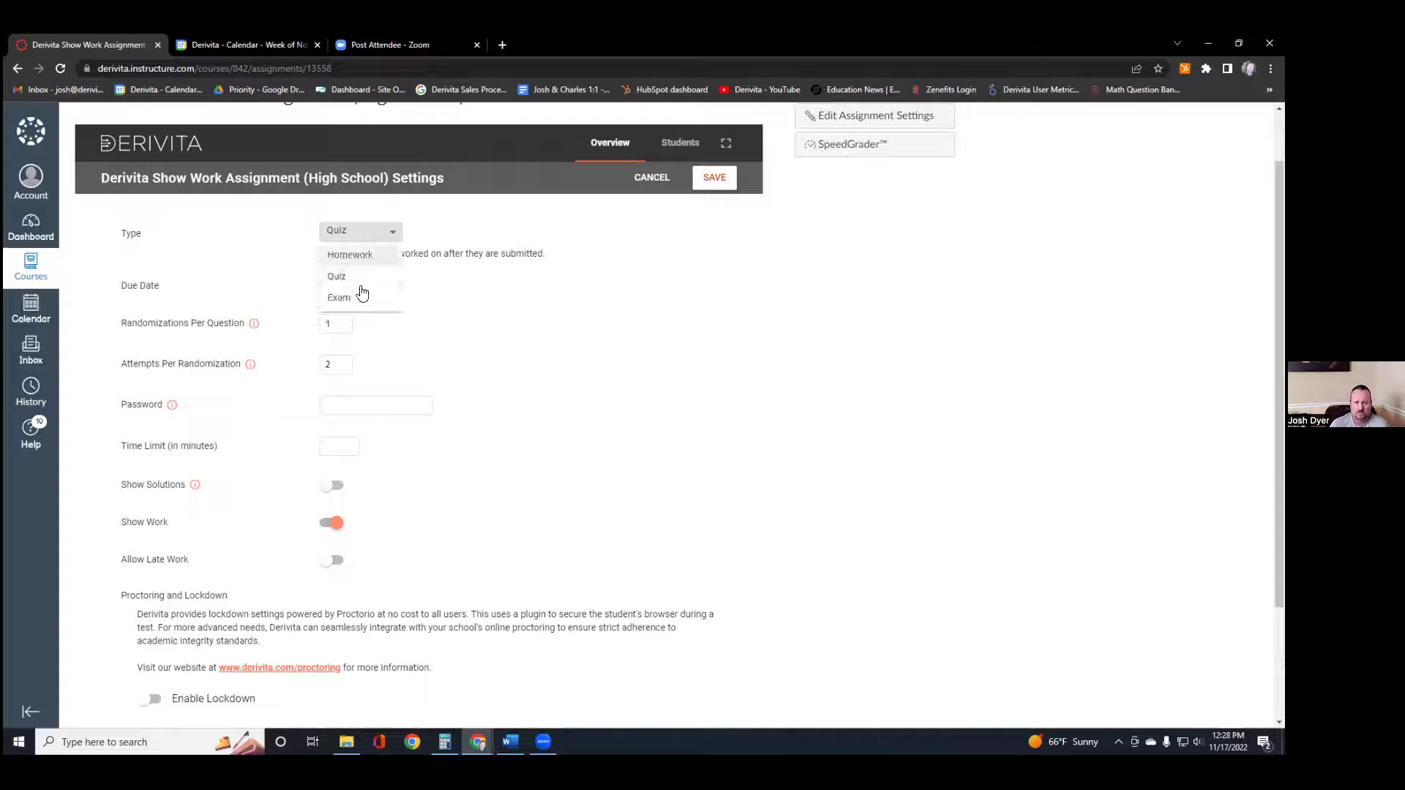
click(360, 295)
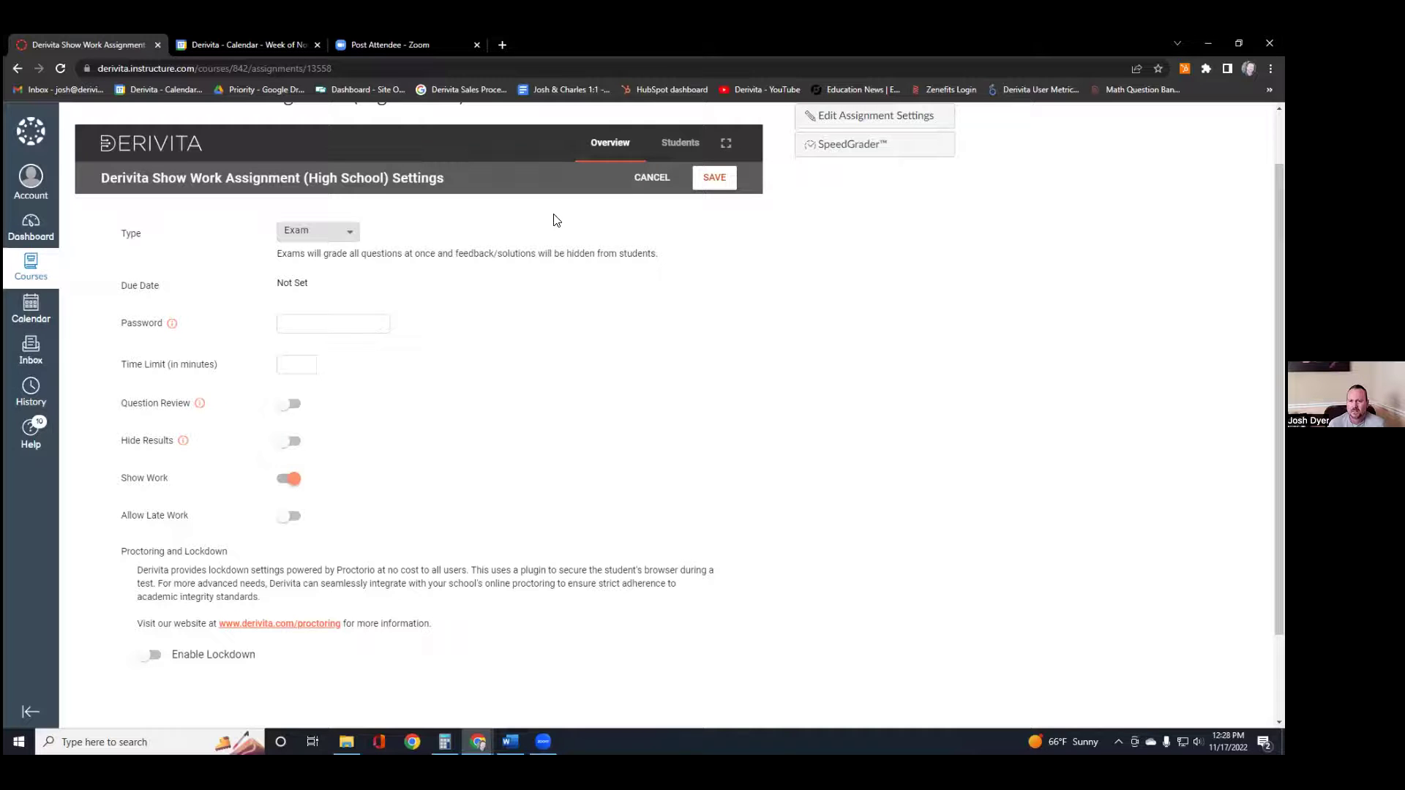
click(653, 178)
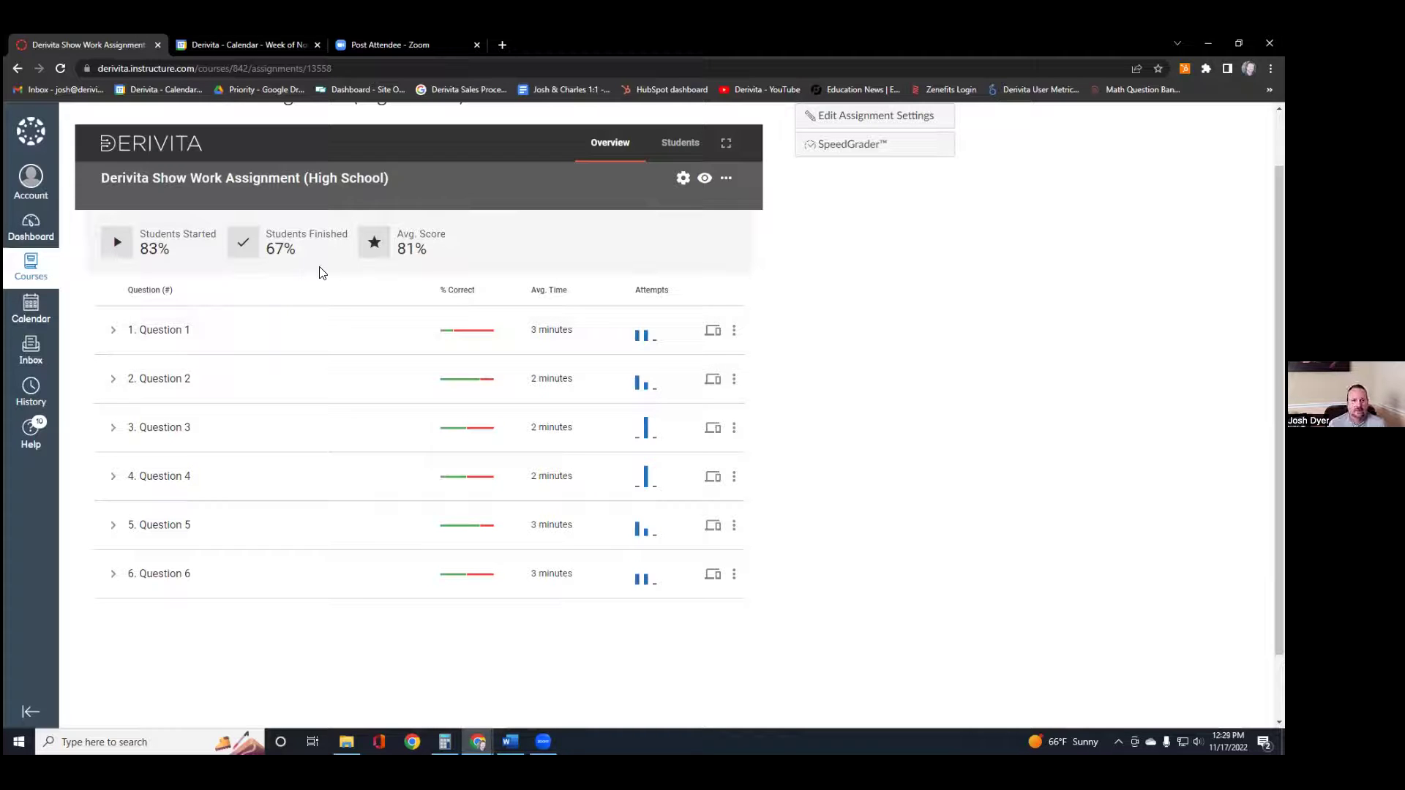
Step: Start a new assignment from the course's assignments list and name it TCCTA
scroll(307, 272, up, 1)
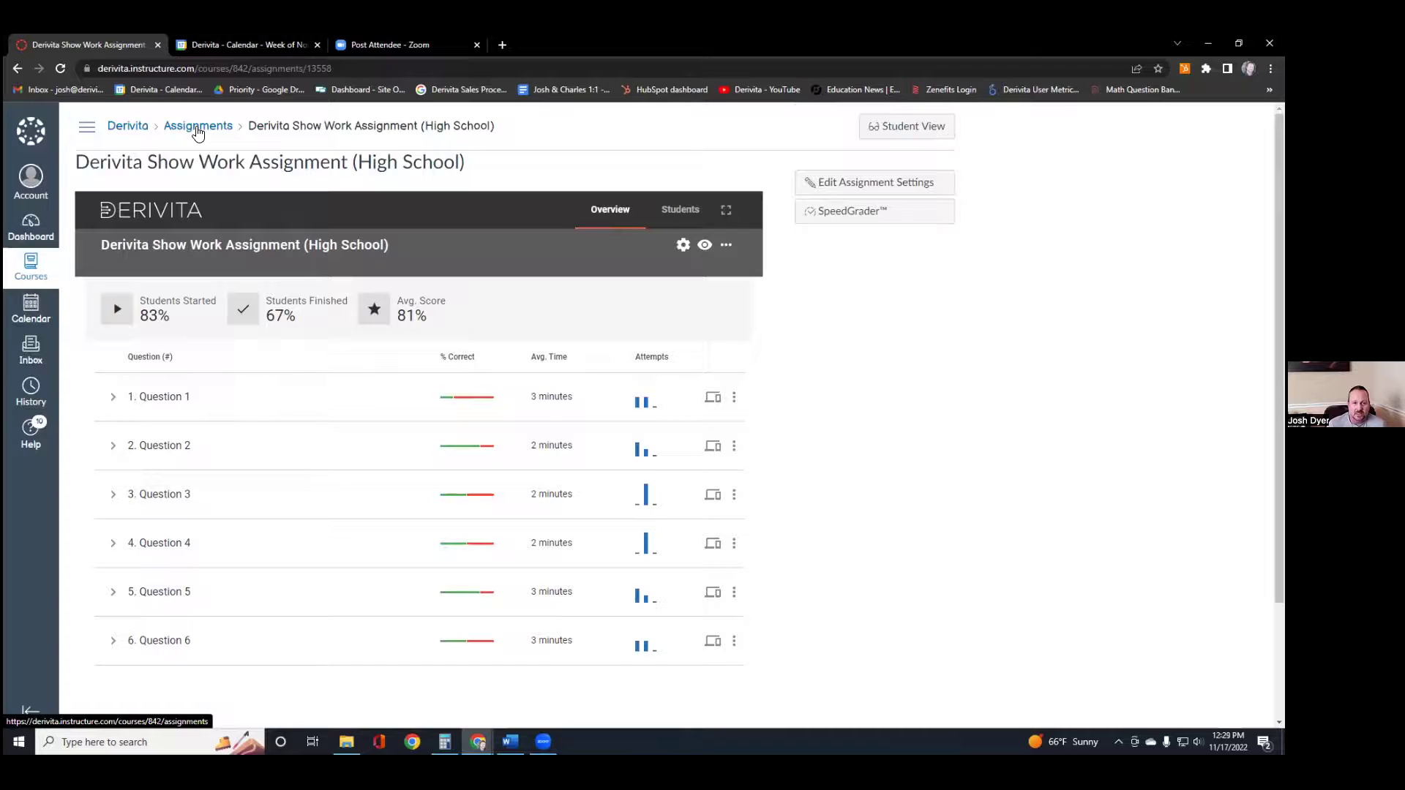
click(198, 132)
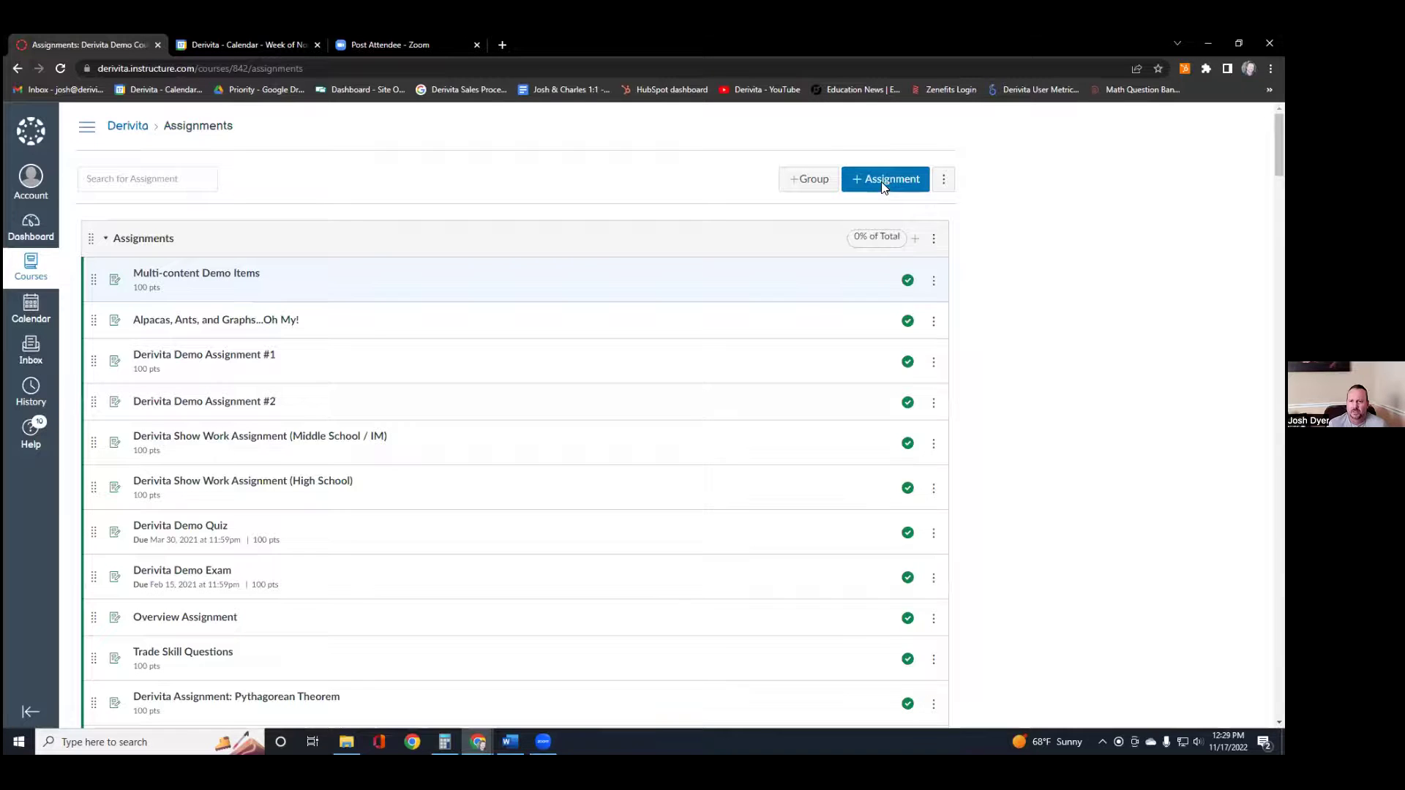
click(884, 182)
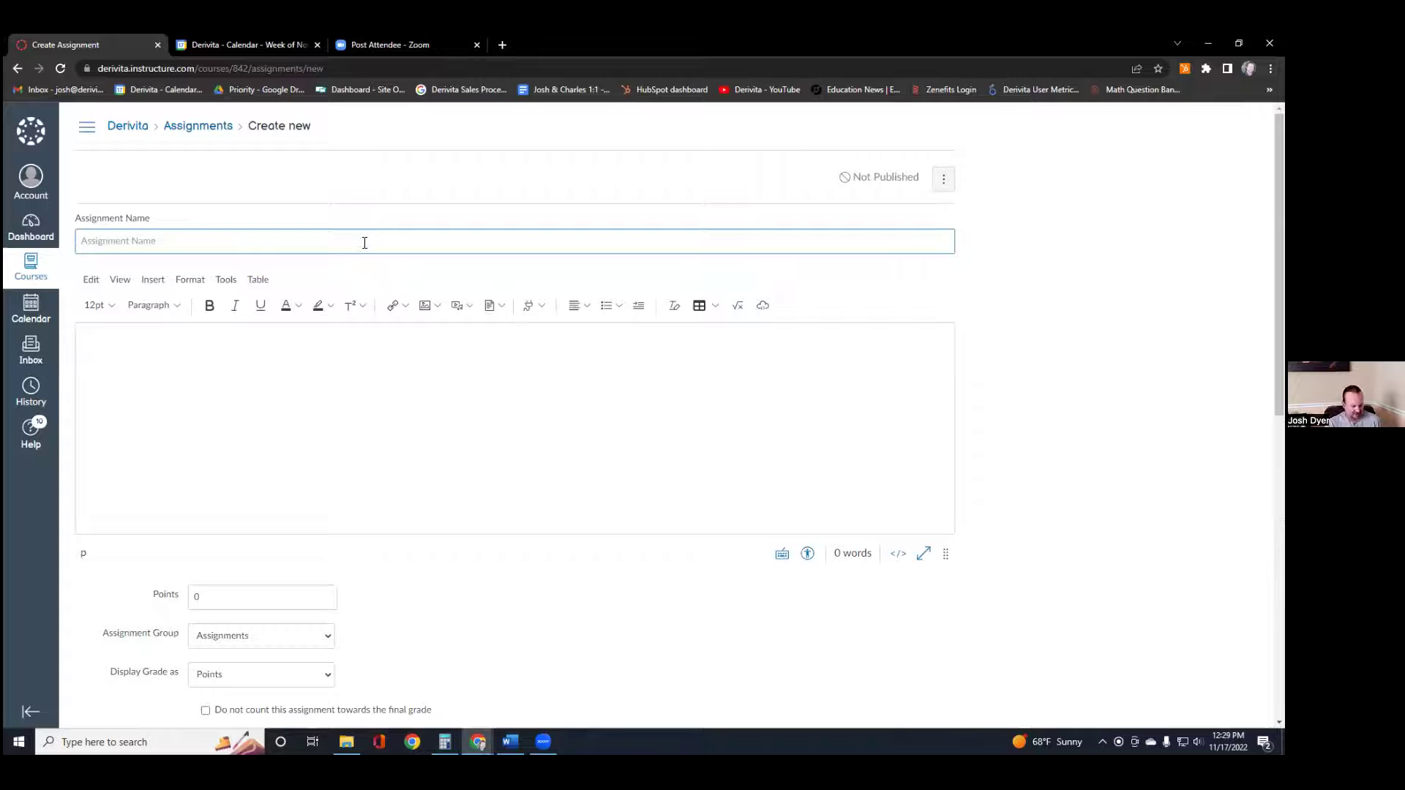
text(TCCTA)
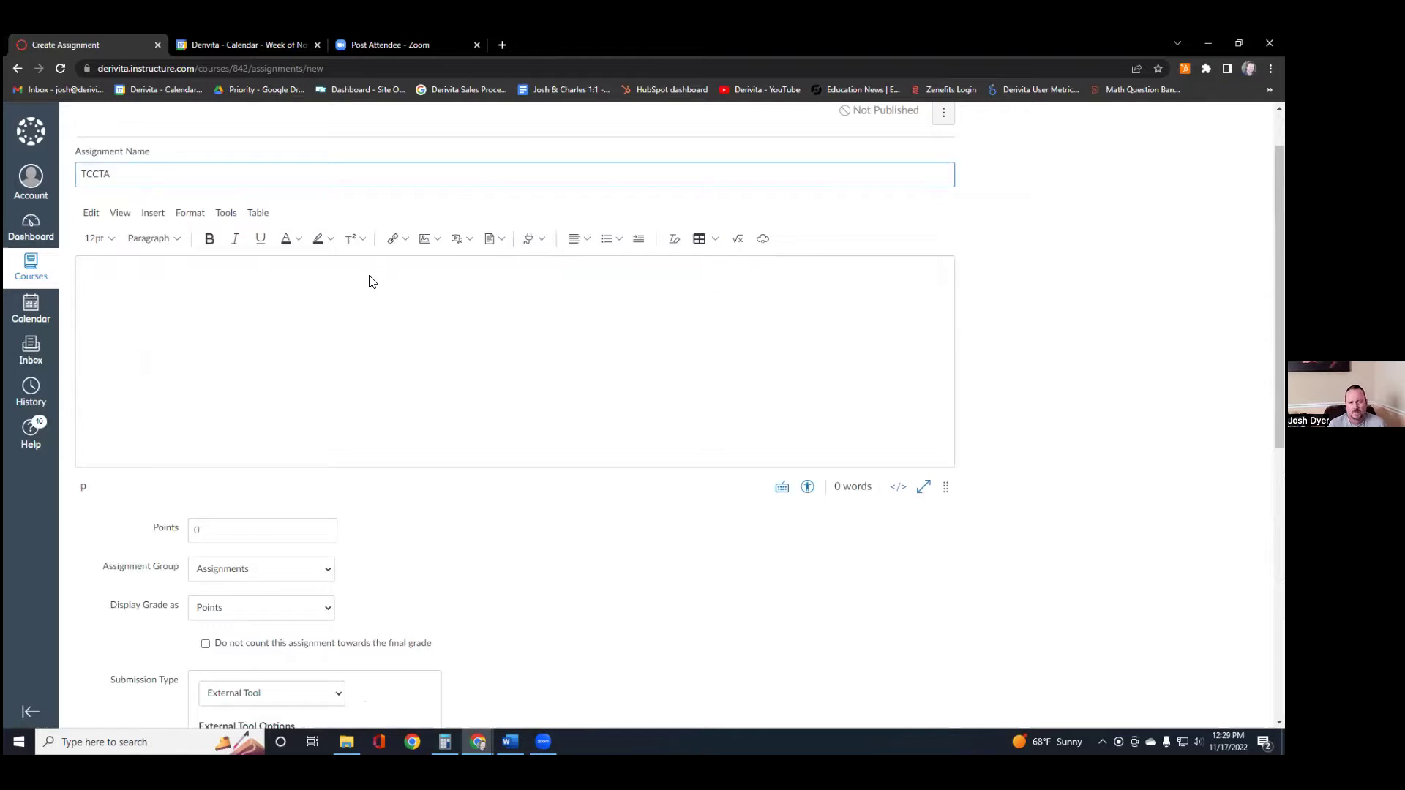
Step: Find an external tool for the new assignment's submission and choose Derivita to browse its content
scroll(369, 282, down, 2)
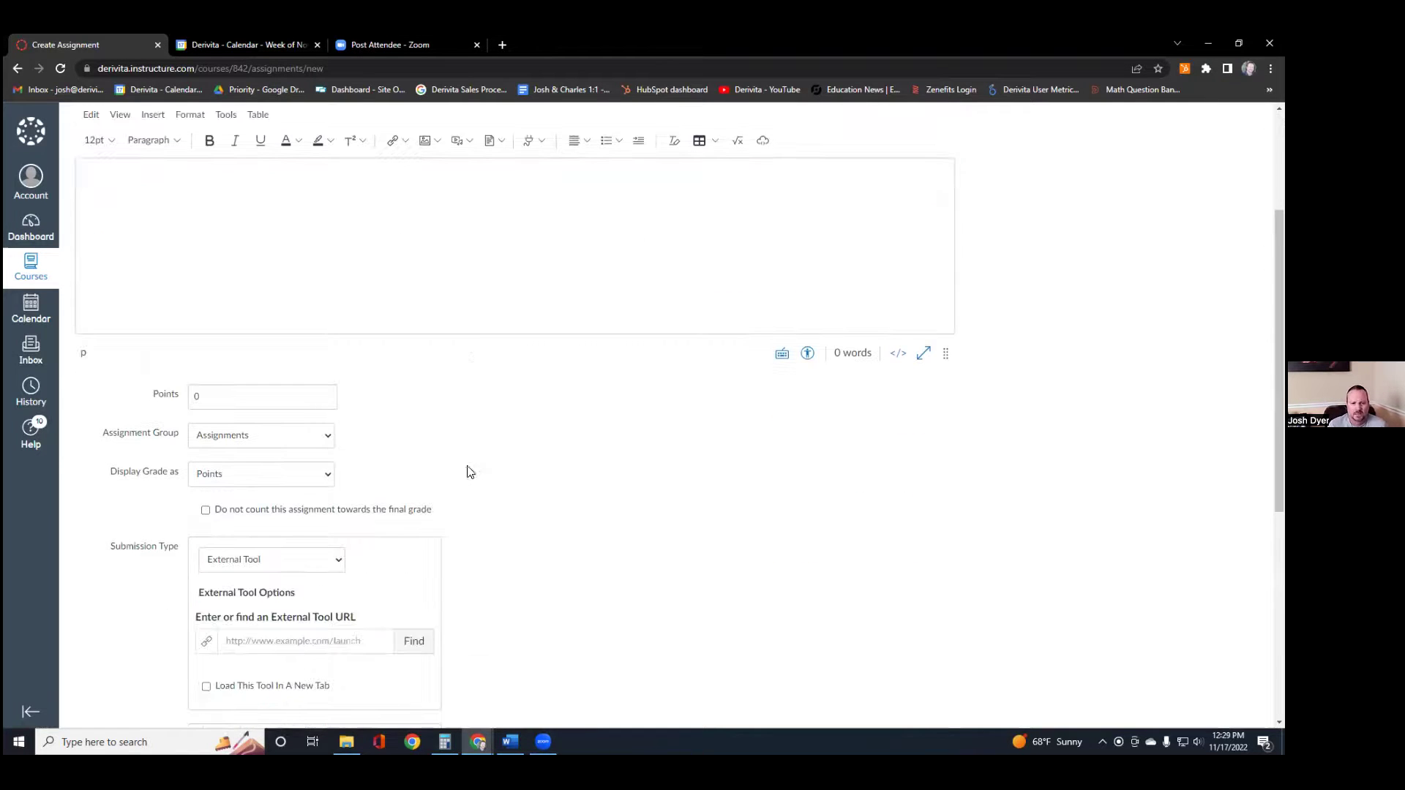
scroll(411, 502, down, 2)
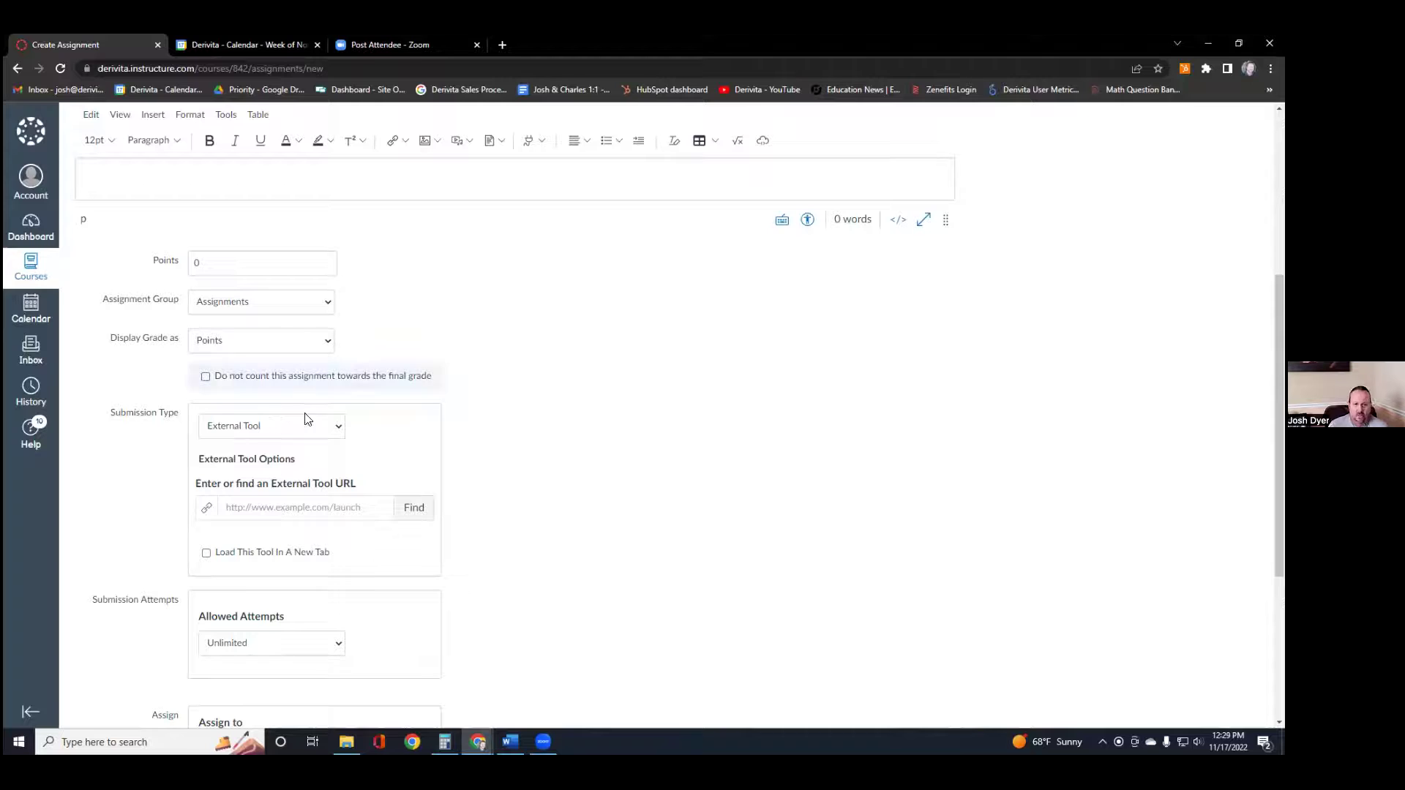
click(418, 516)
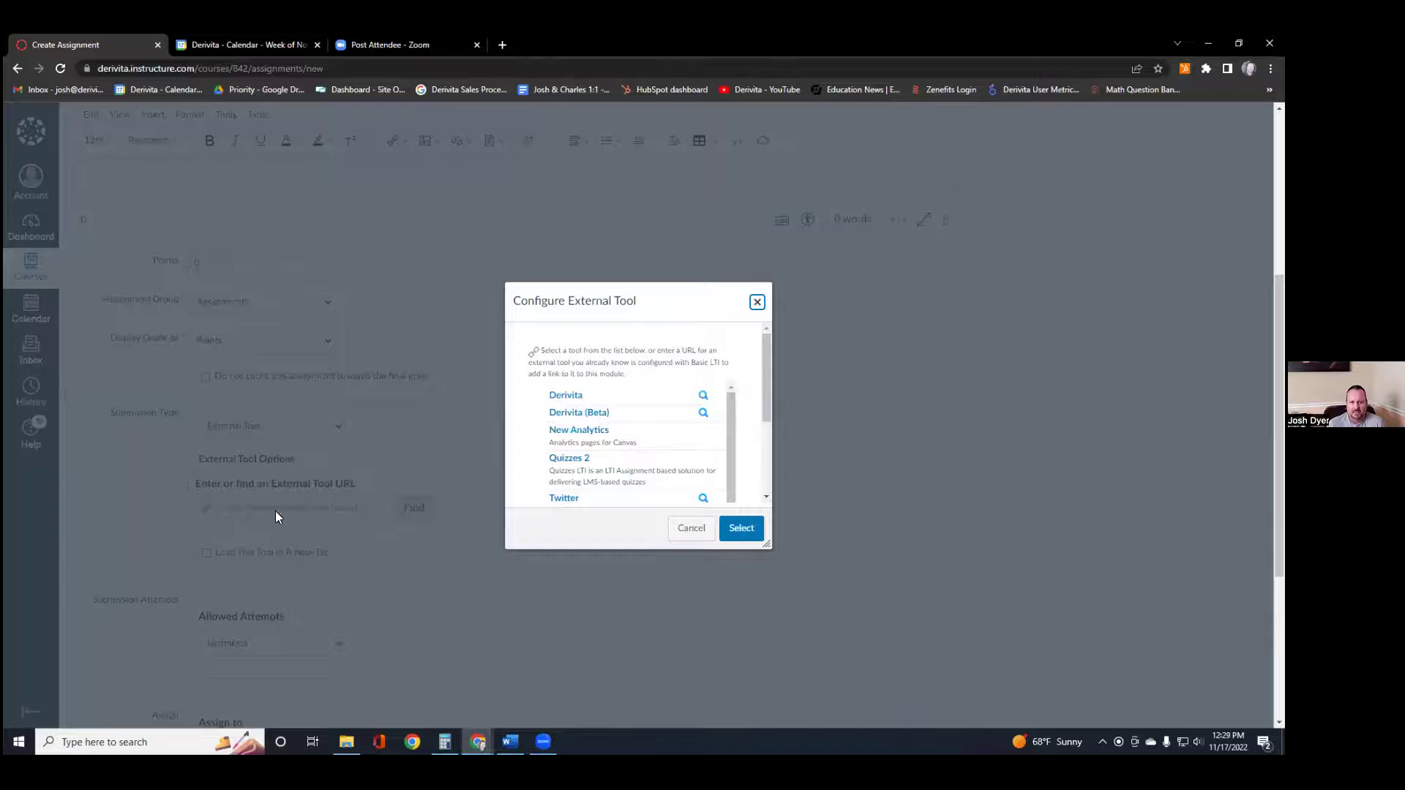
click(563, 395)
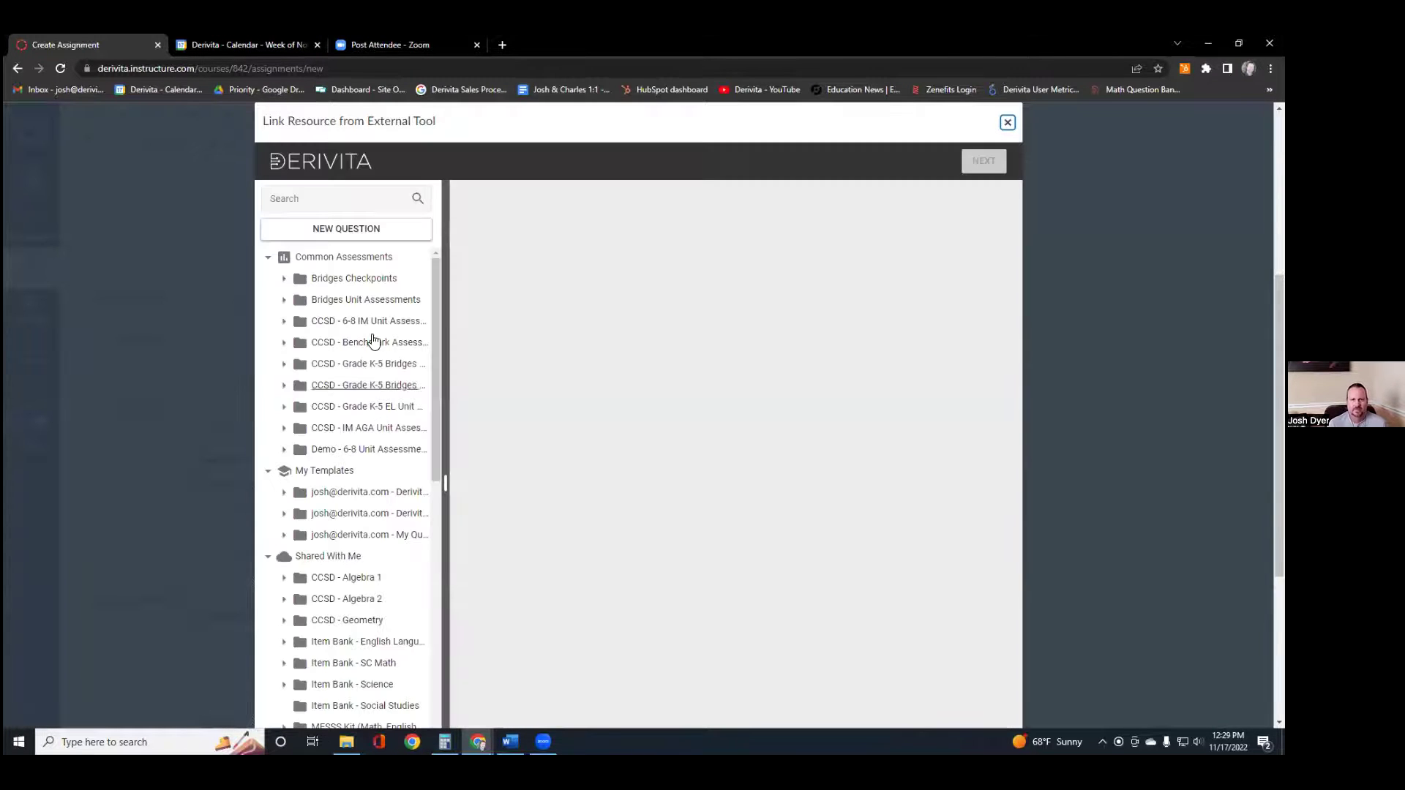
Step: Collapse the Common Assessments, My Templates and Shared With Me folders, and reposition and widen the resource dialog
click(268, 257)
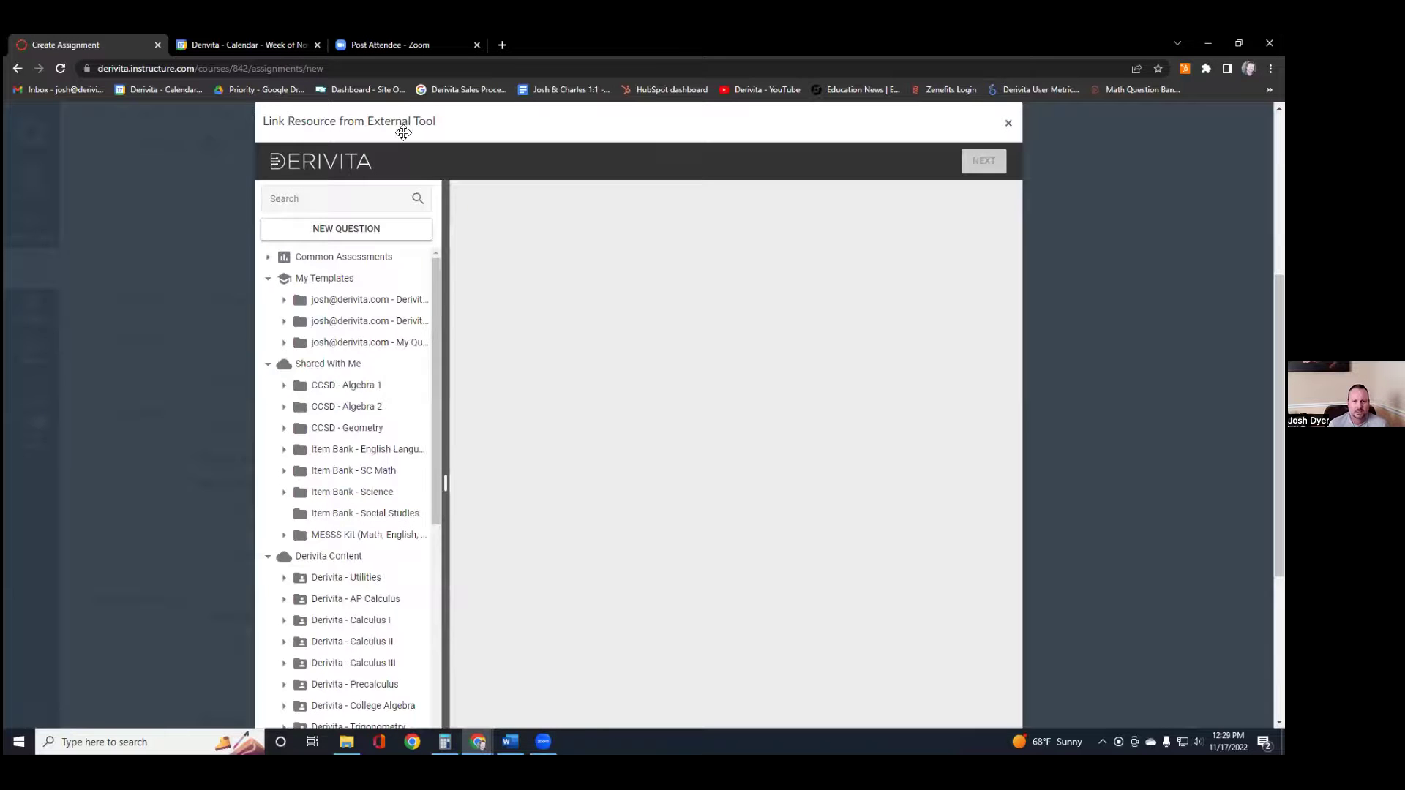
drag(404, 125, 172, 111)
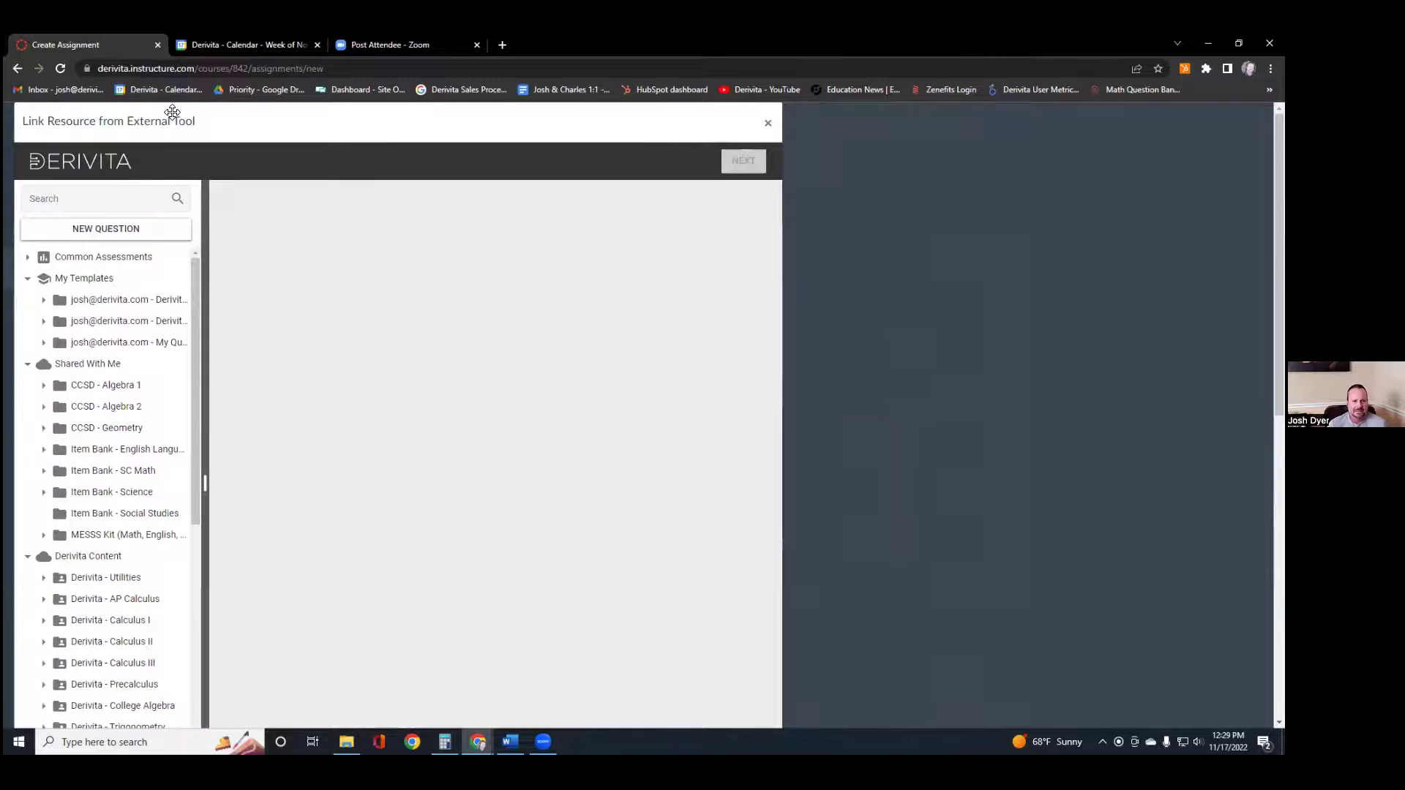
click(27, 279)
click(27, 299)
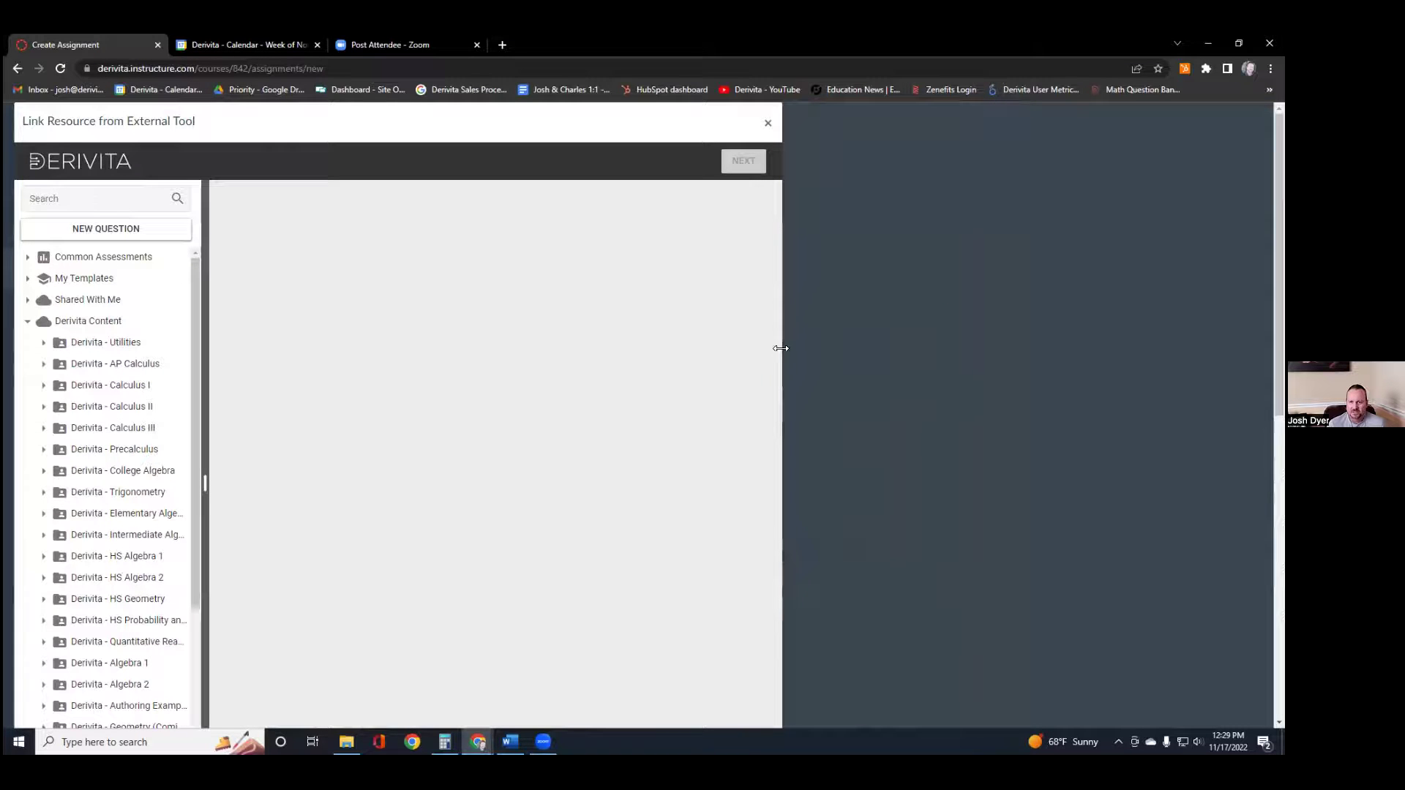
drag(782, 347, 1100, 357)
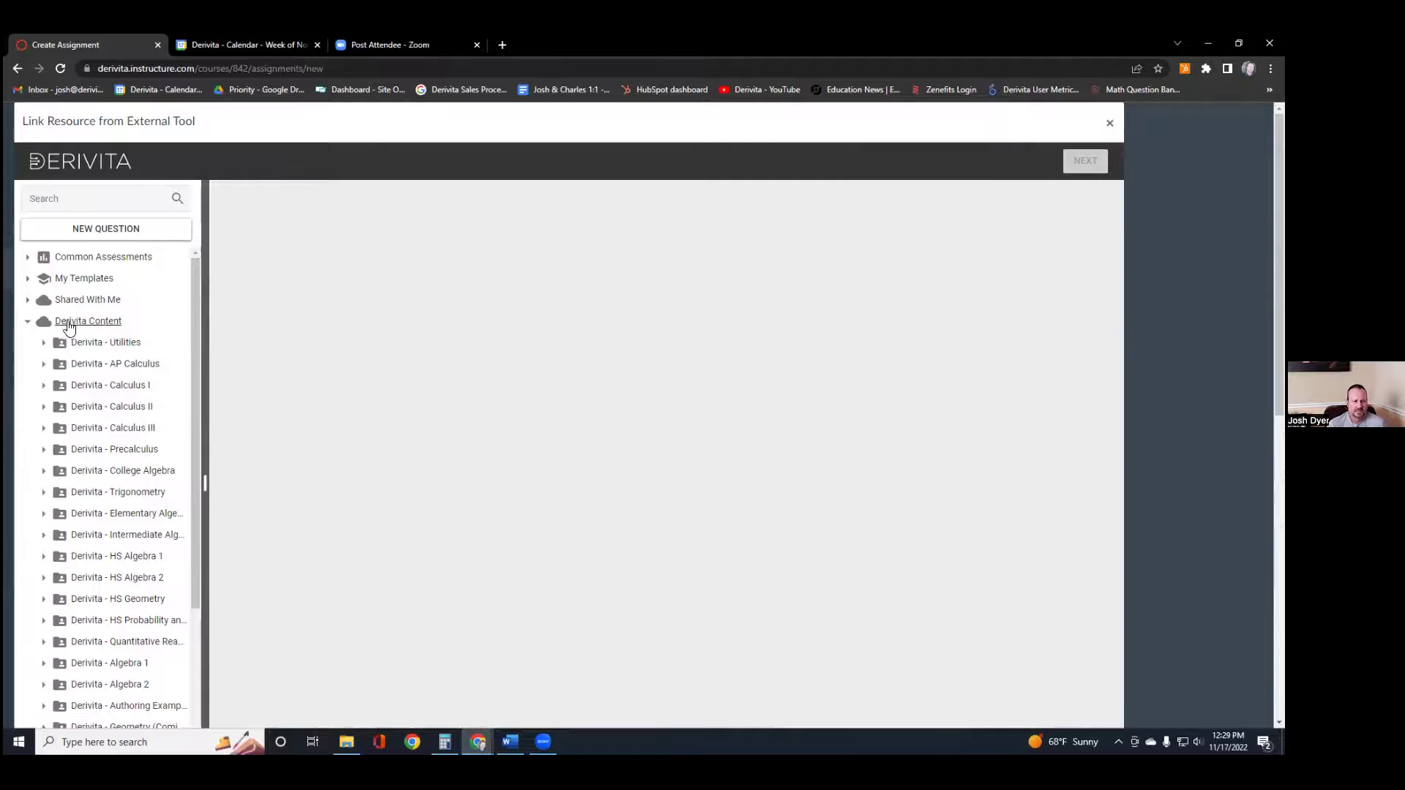
Step: Expand Section 2 of Derivita - College Algebra and browse the questions in Section 2.1 - The Rectangular Coordinate System and Graphs
scroll(81, 326, down, 1)
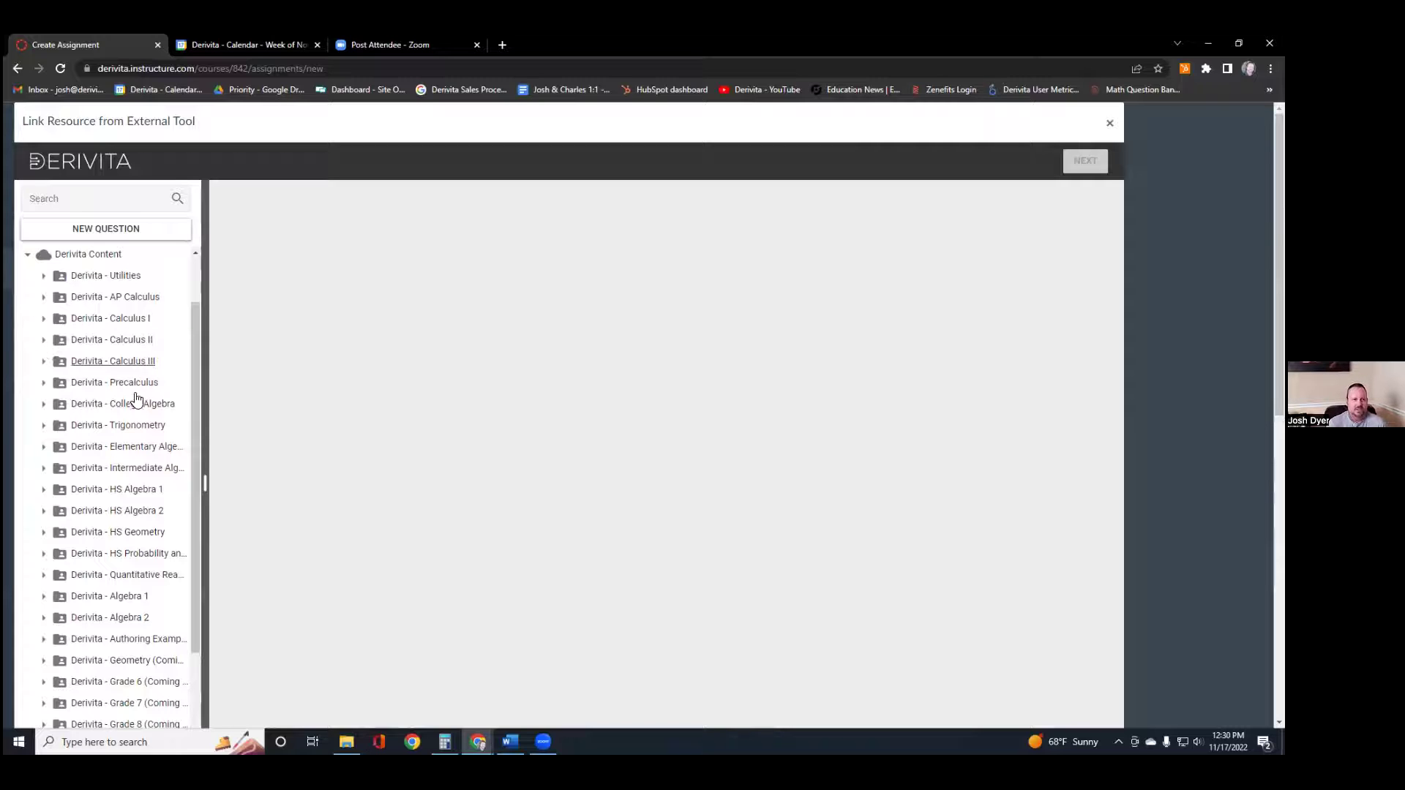
click(44, 405)
drag(208, 458, 422, 469)
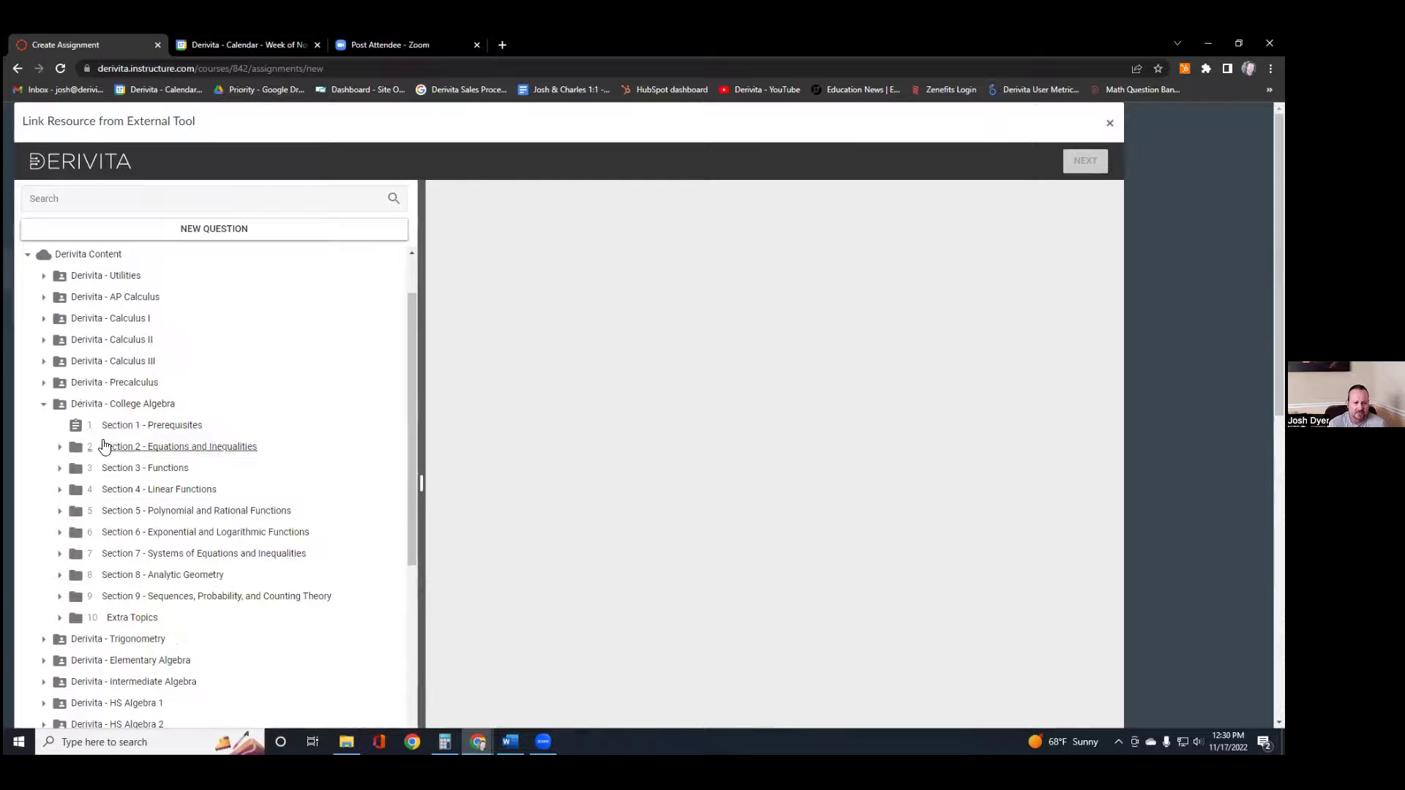
click(60, 447)
click(188, 467)
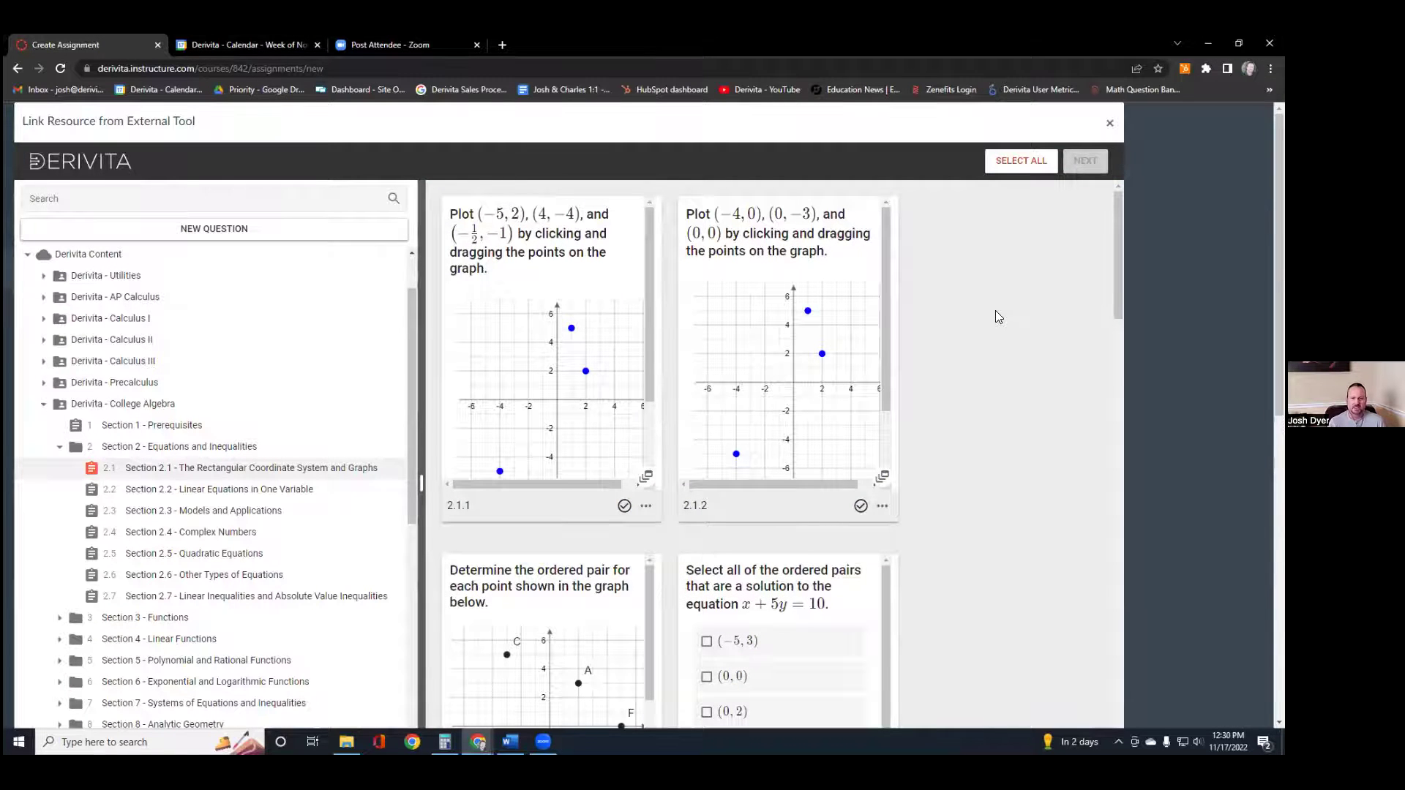
scroll(1077, 507, down, 3)
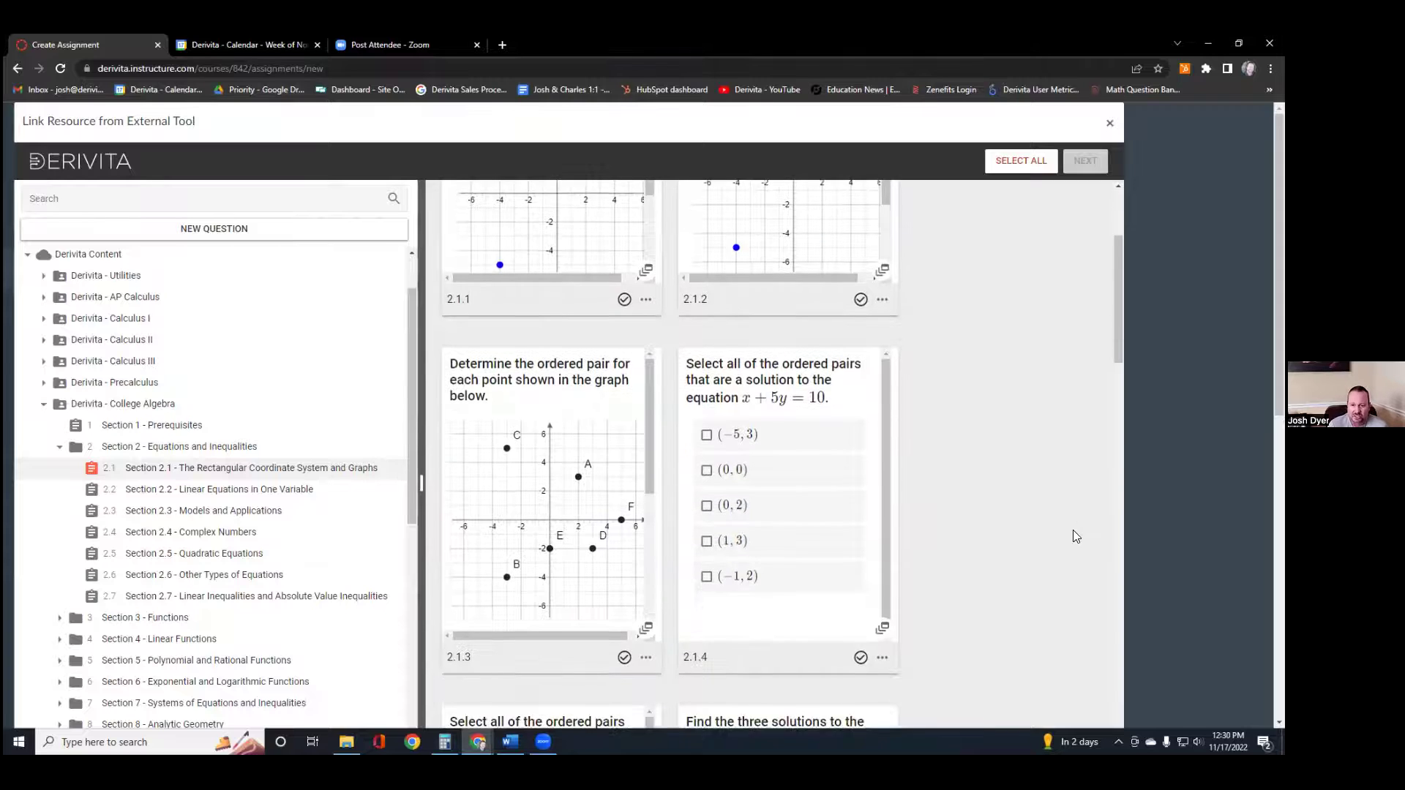
scroll(1072, 529, down, 3)
scroll(1068, 561, down, 3)
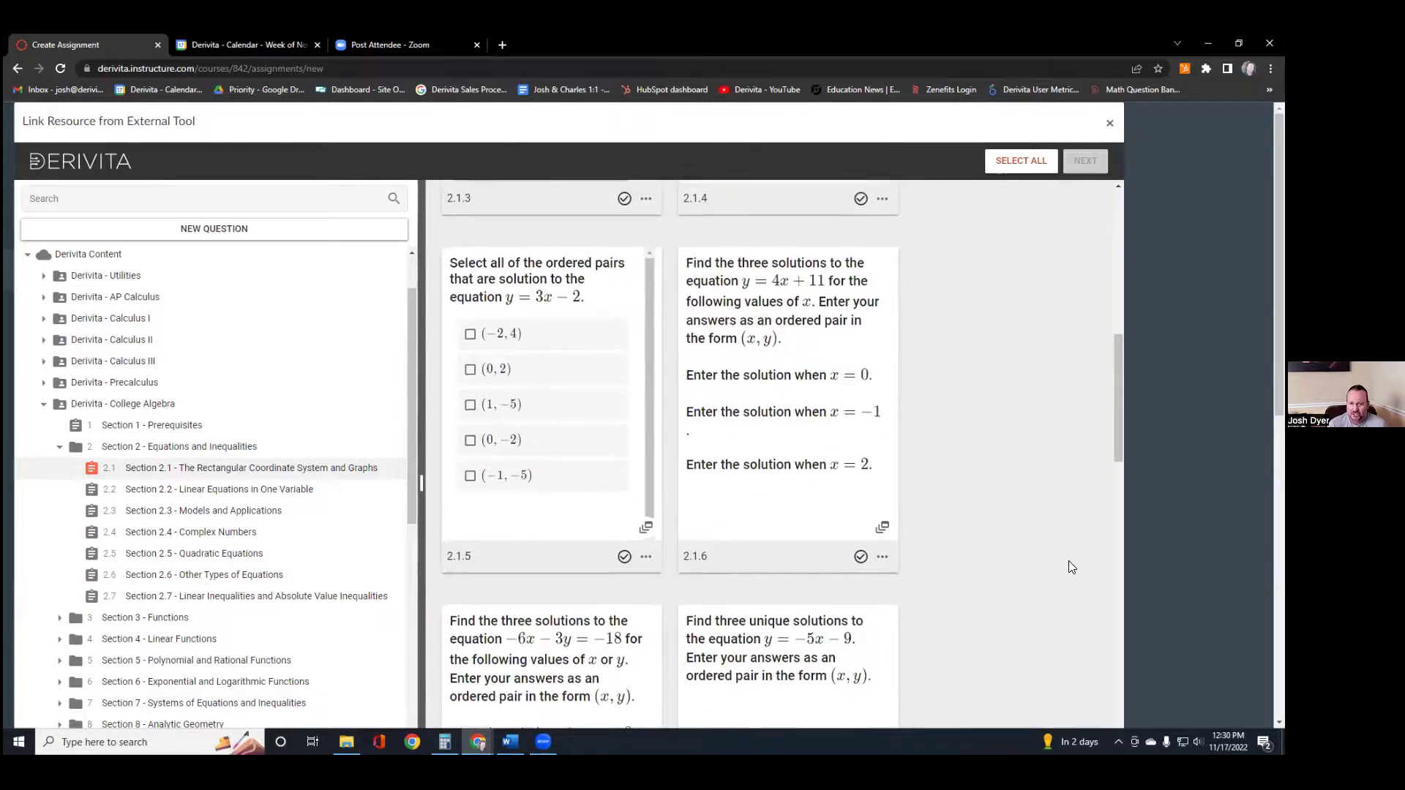
scroll(1068, 560, up, 11)
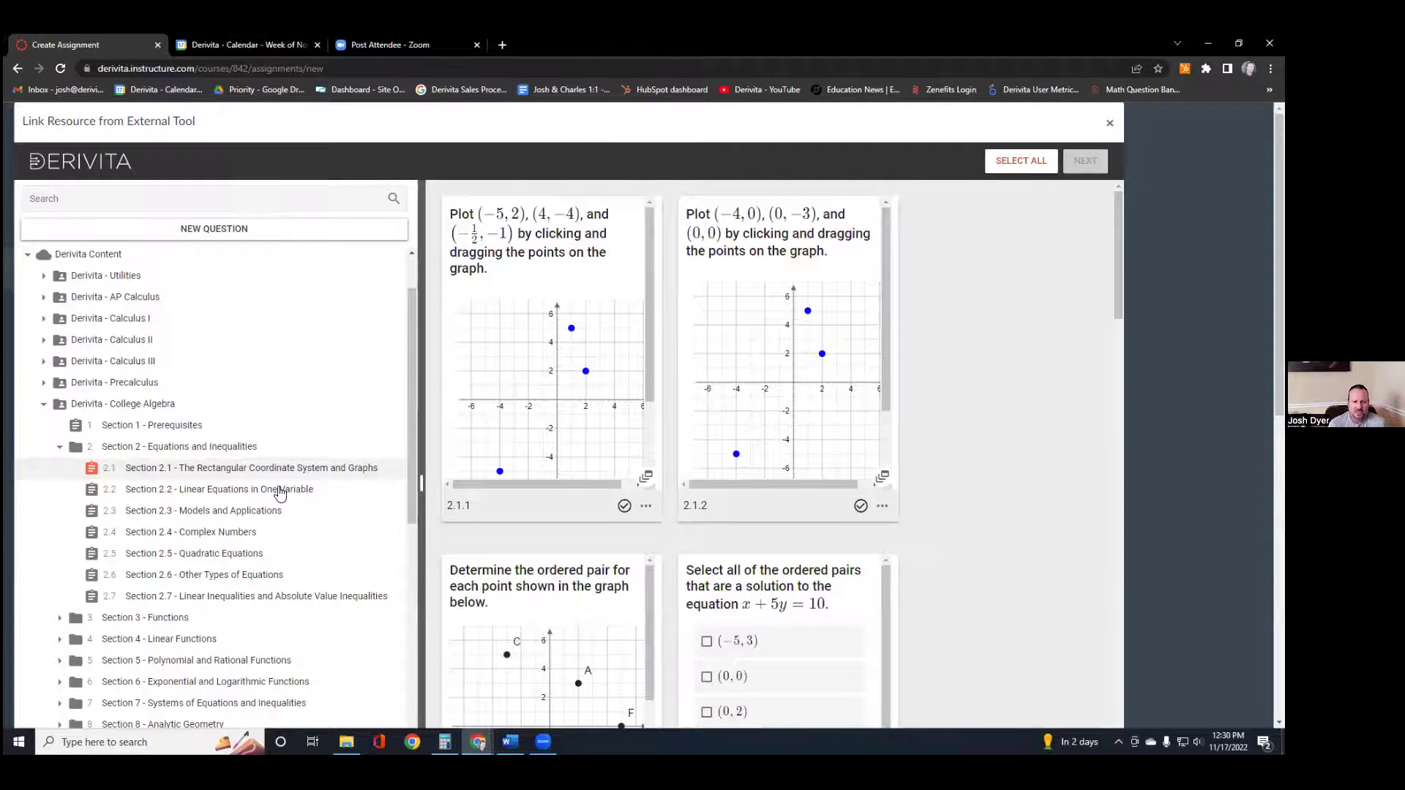
Step: Open Section 2.2 - Linear Equations in One Variable and preview question 2.2.1 in mobile and desktop layouts
click(246, 486)
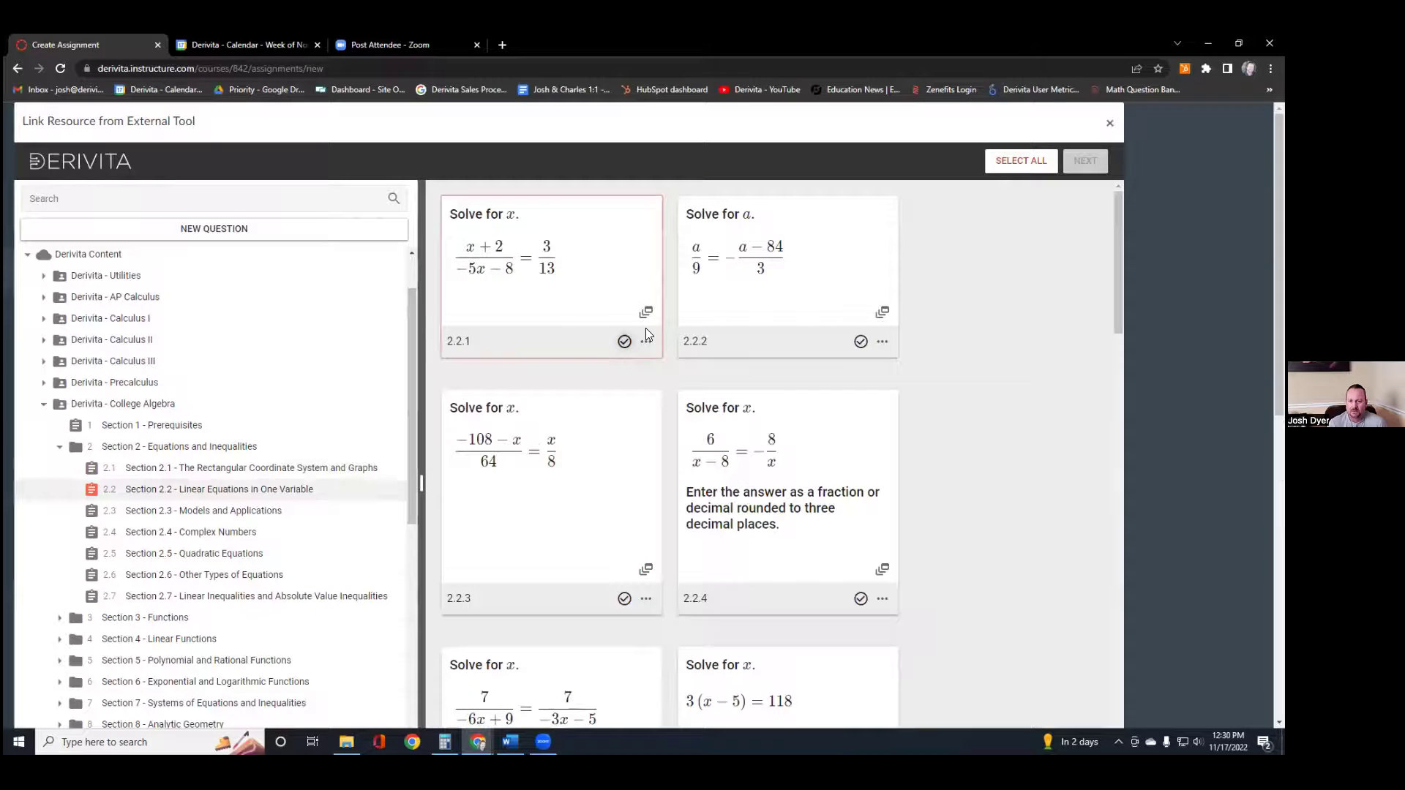
double_click(691, 359)
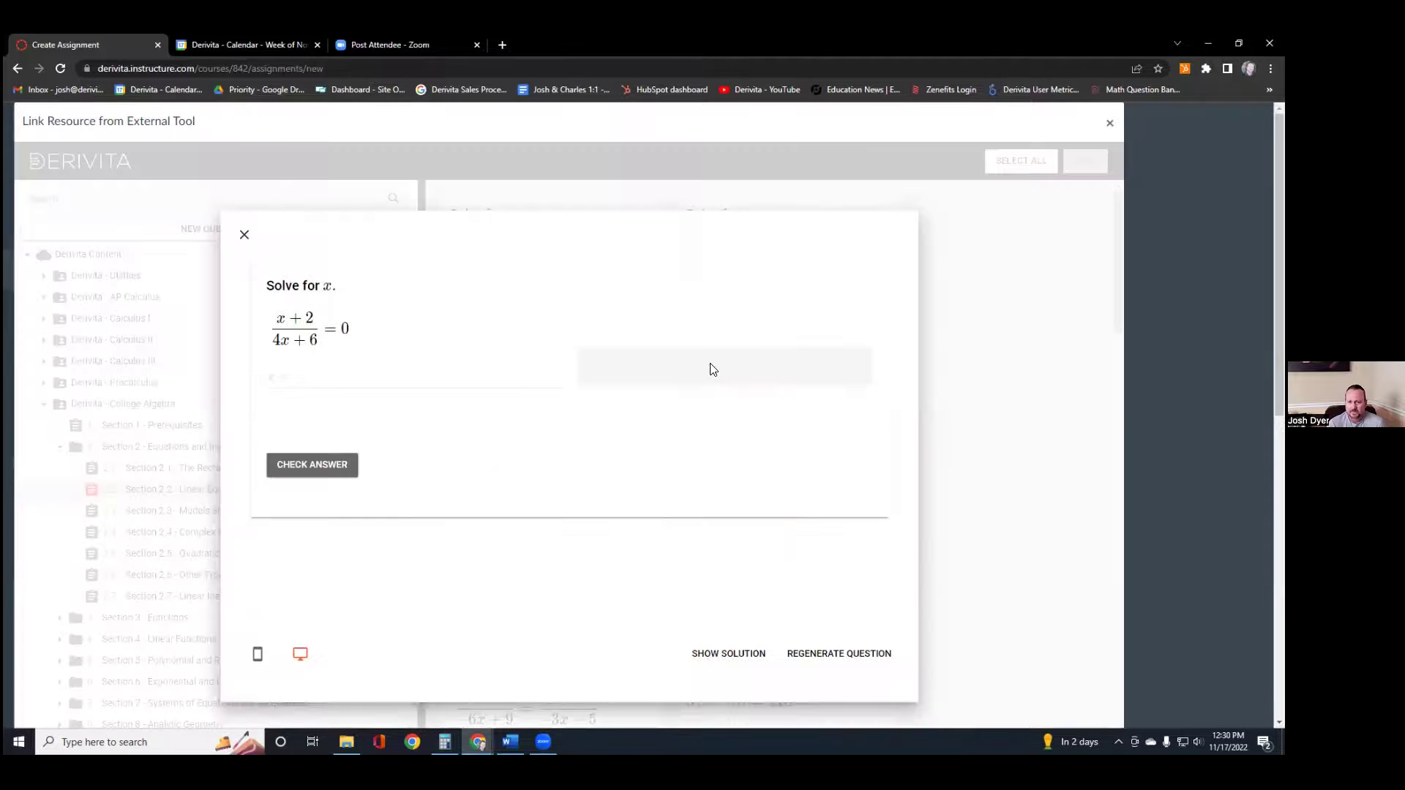
click(257, 655)
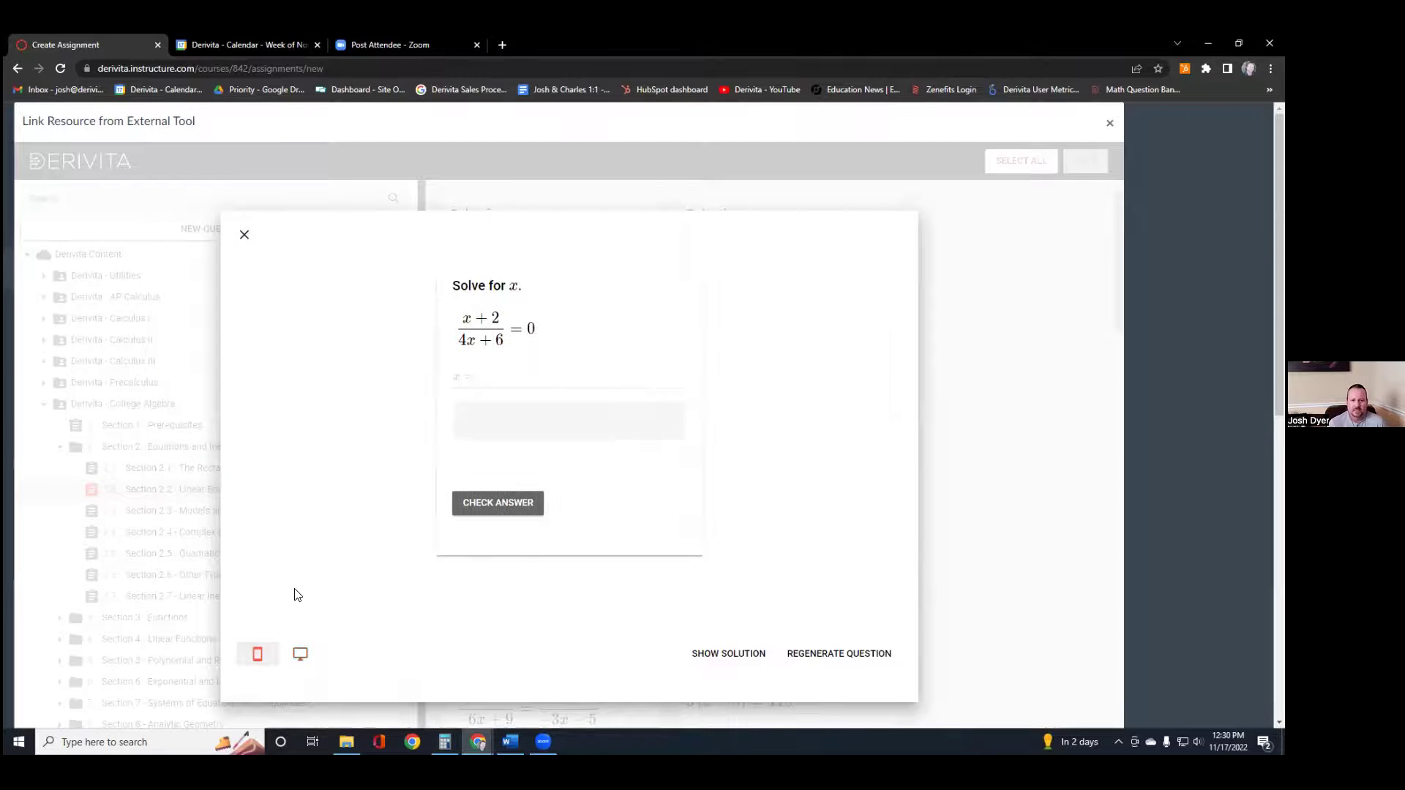
click(300, 655)
Step: Show the worked solution of the previewed question and read through its steps
scroll(313, 596, down, 1)
click(745, 590)
scroll(534, 490, down, 3)
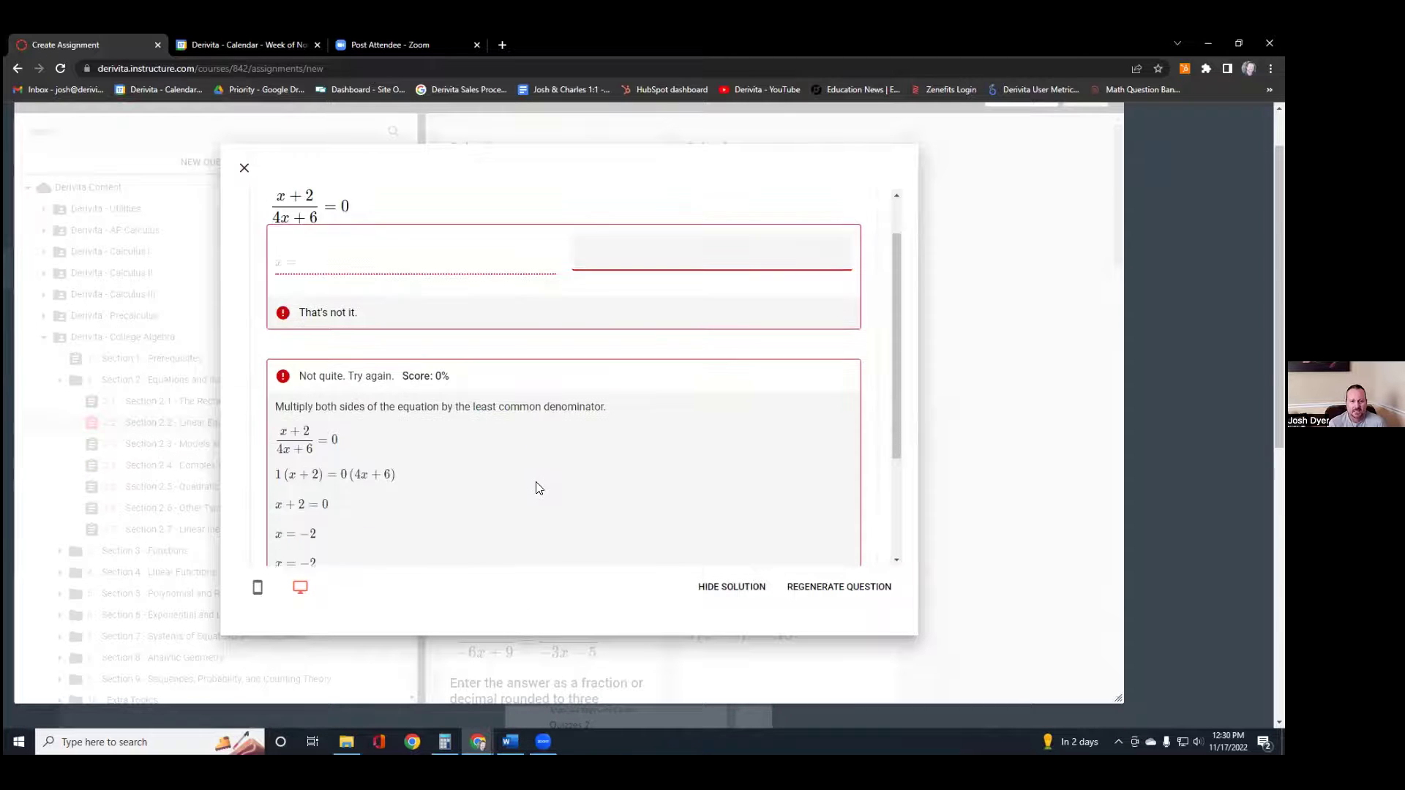
Step: Regenerate the previewed question with new numbers and close the preview
click(869, 590)
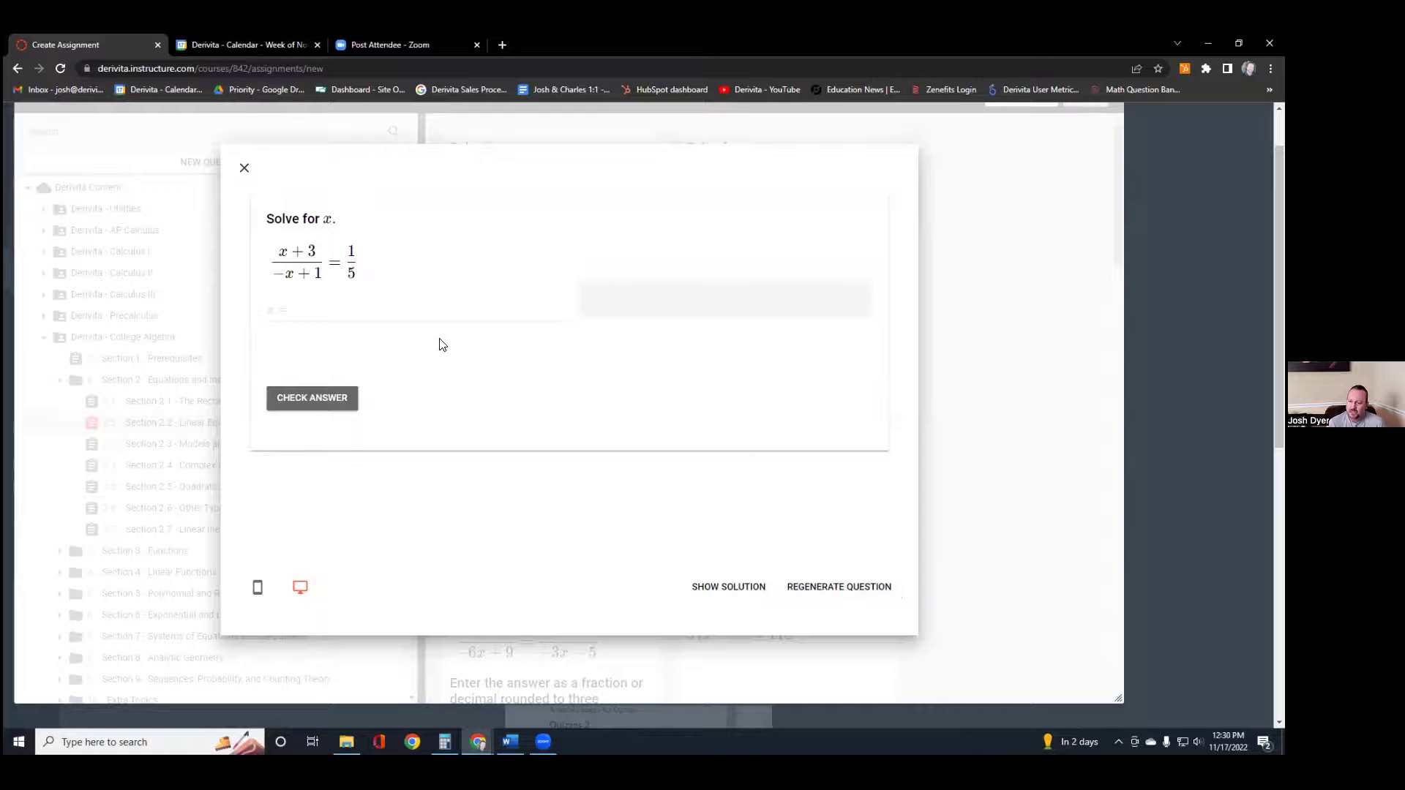
click(244, 168)
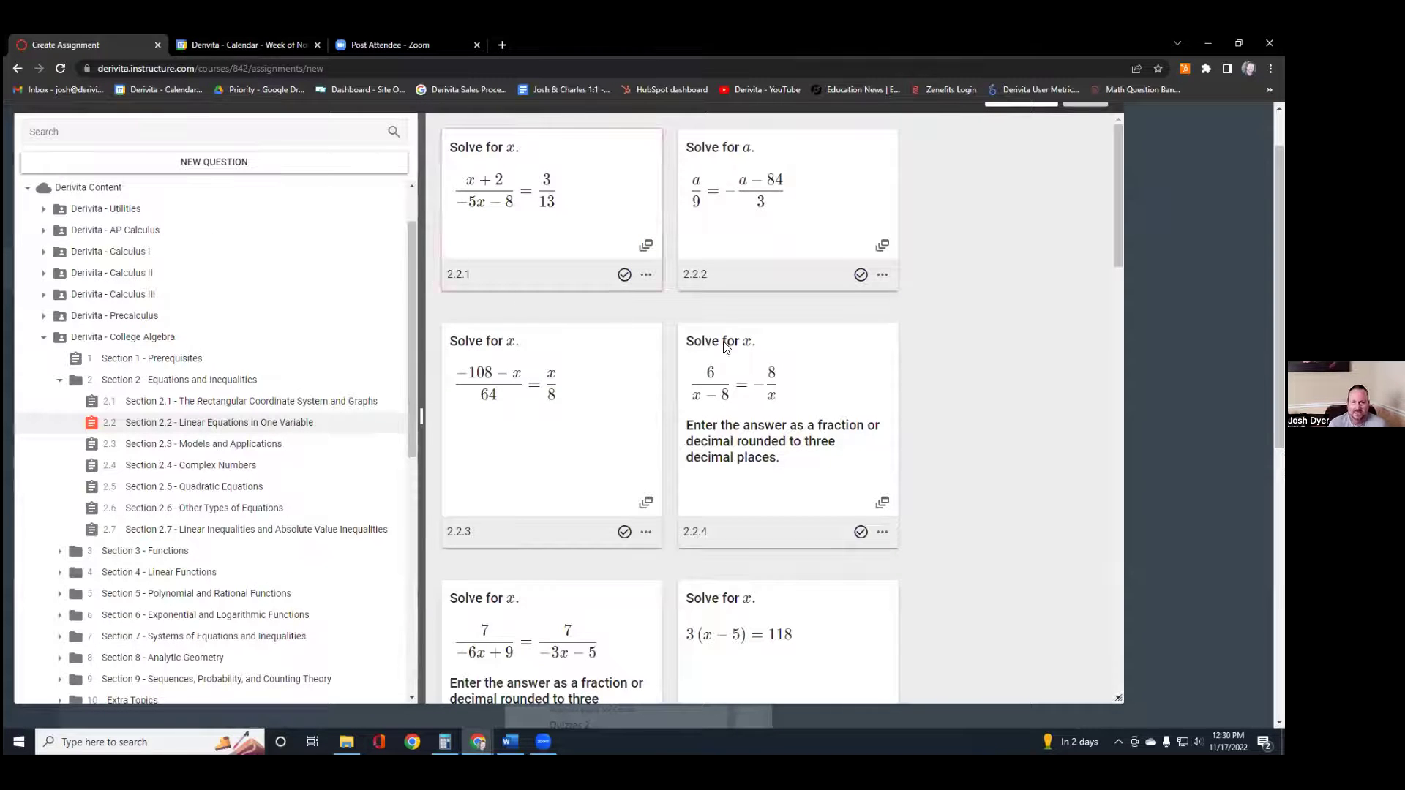
Step: Select questions 2.2.1 and 2.2.4 in Section 2.2 and questions 2.4.5 and 2.4.6 in Section 2.4 - Complex Numbers
click(624, 274)
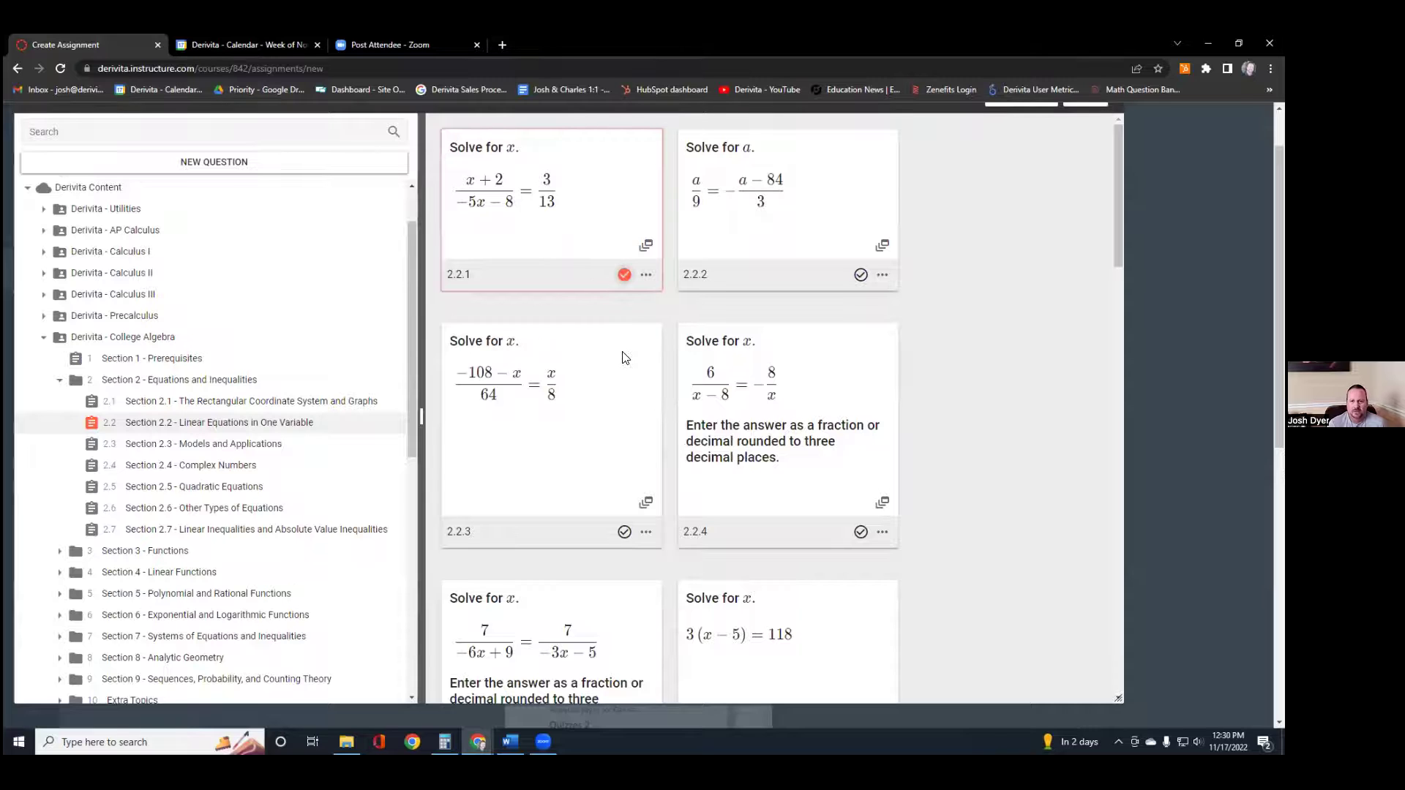
click(861, 532)
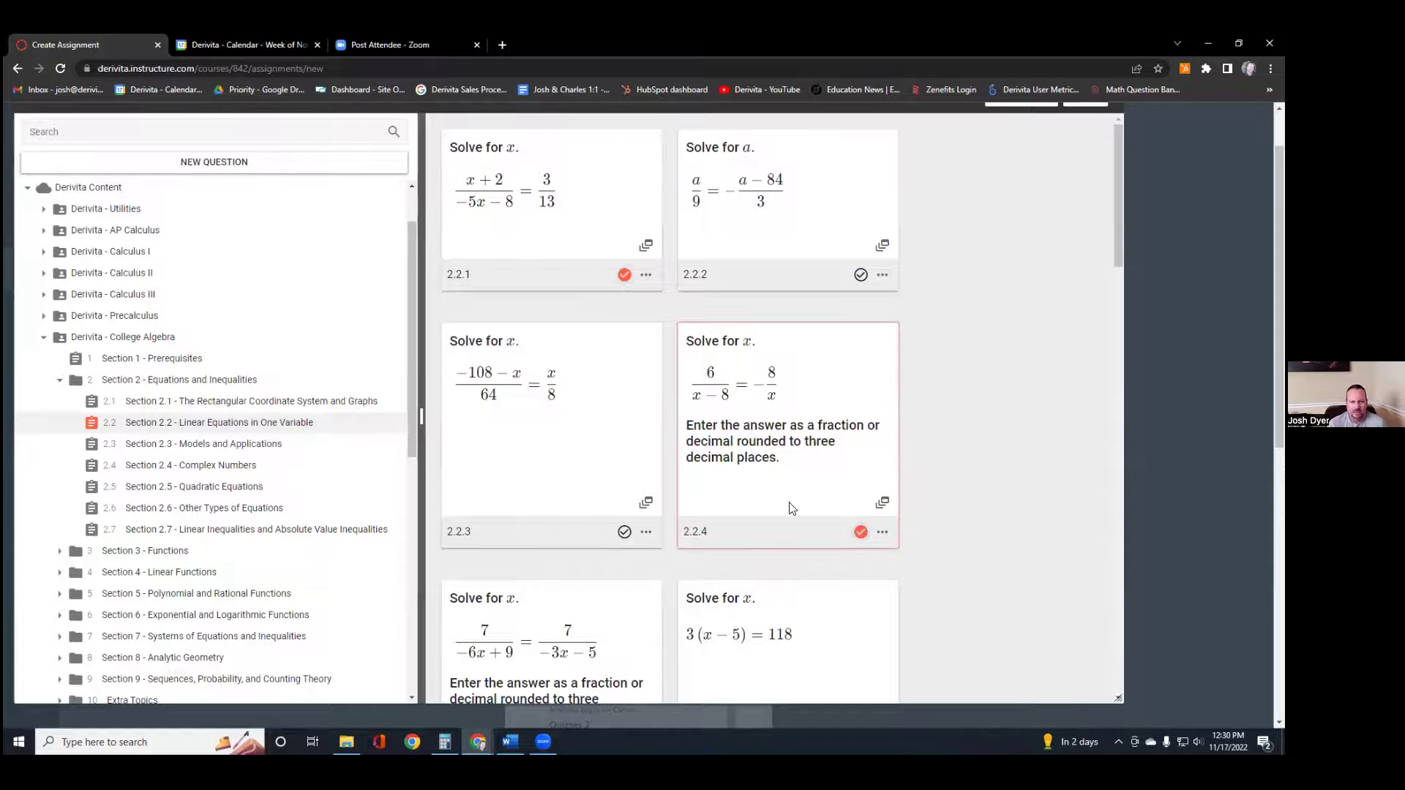
click(240, 472)
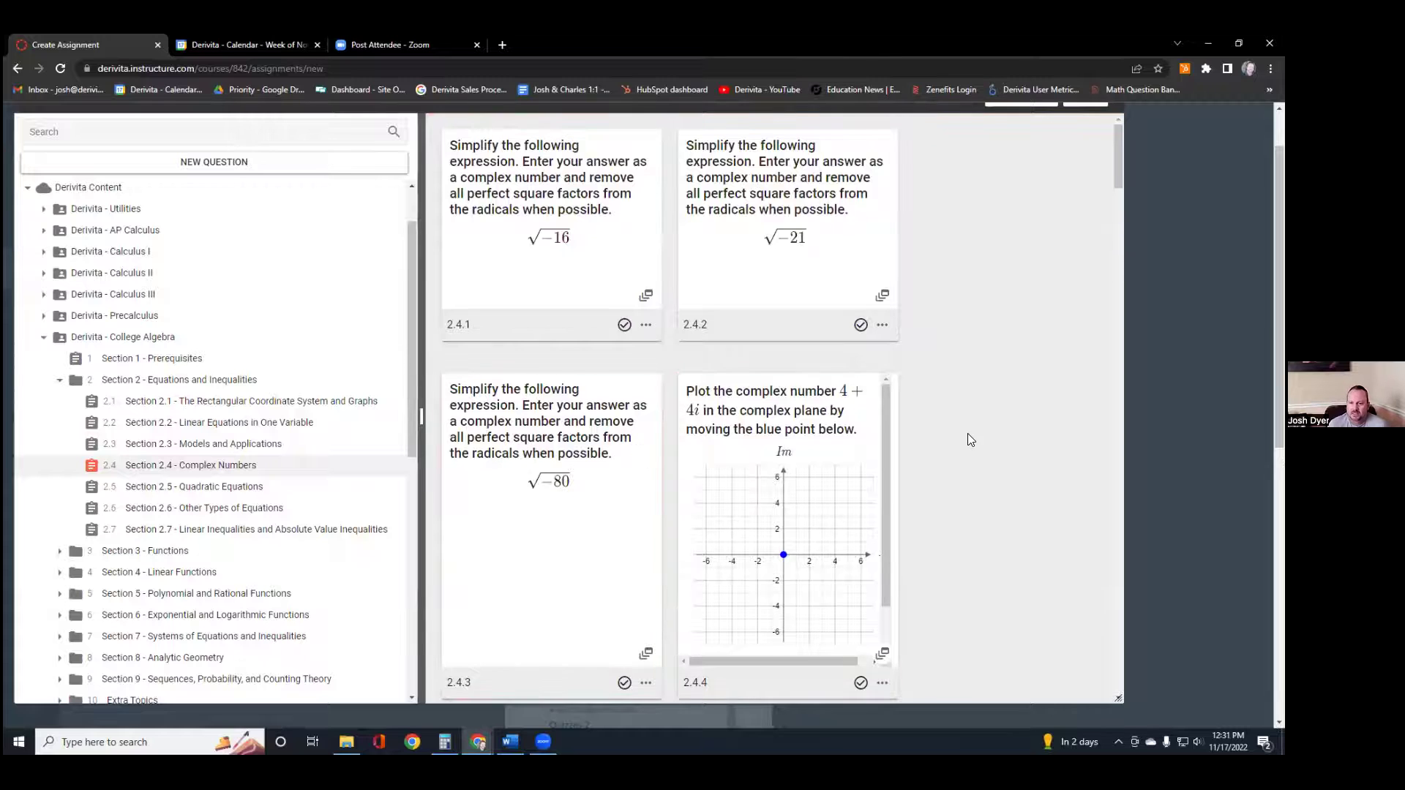
scroll(967, 434, down, 1)
scroll(970, 443, down, 5)
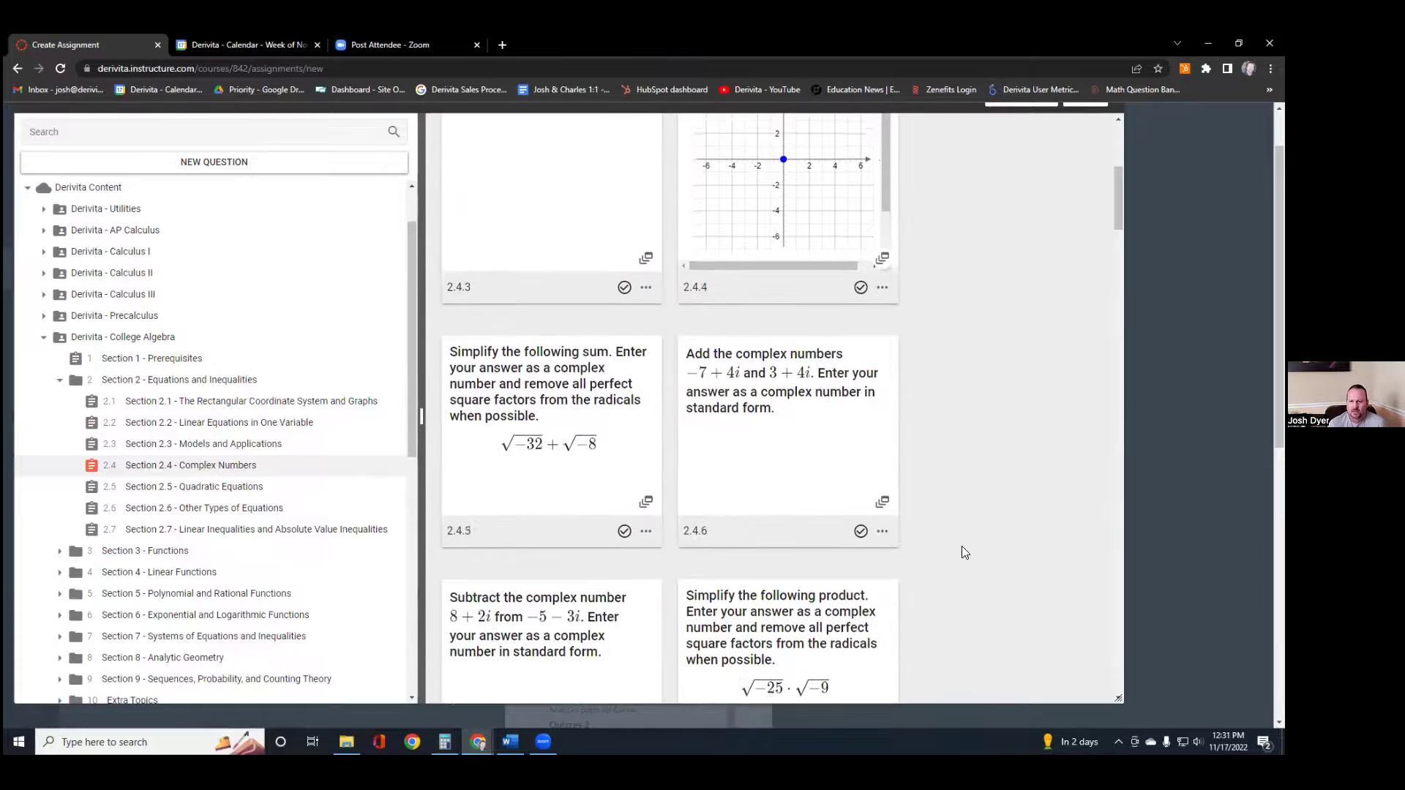
click(857, 527)
click(624, 527)
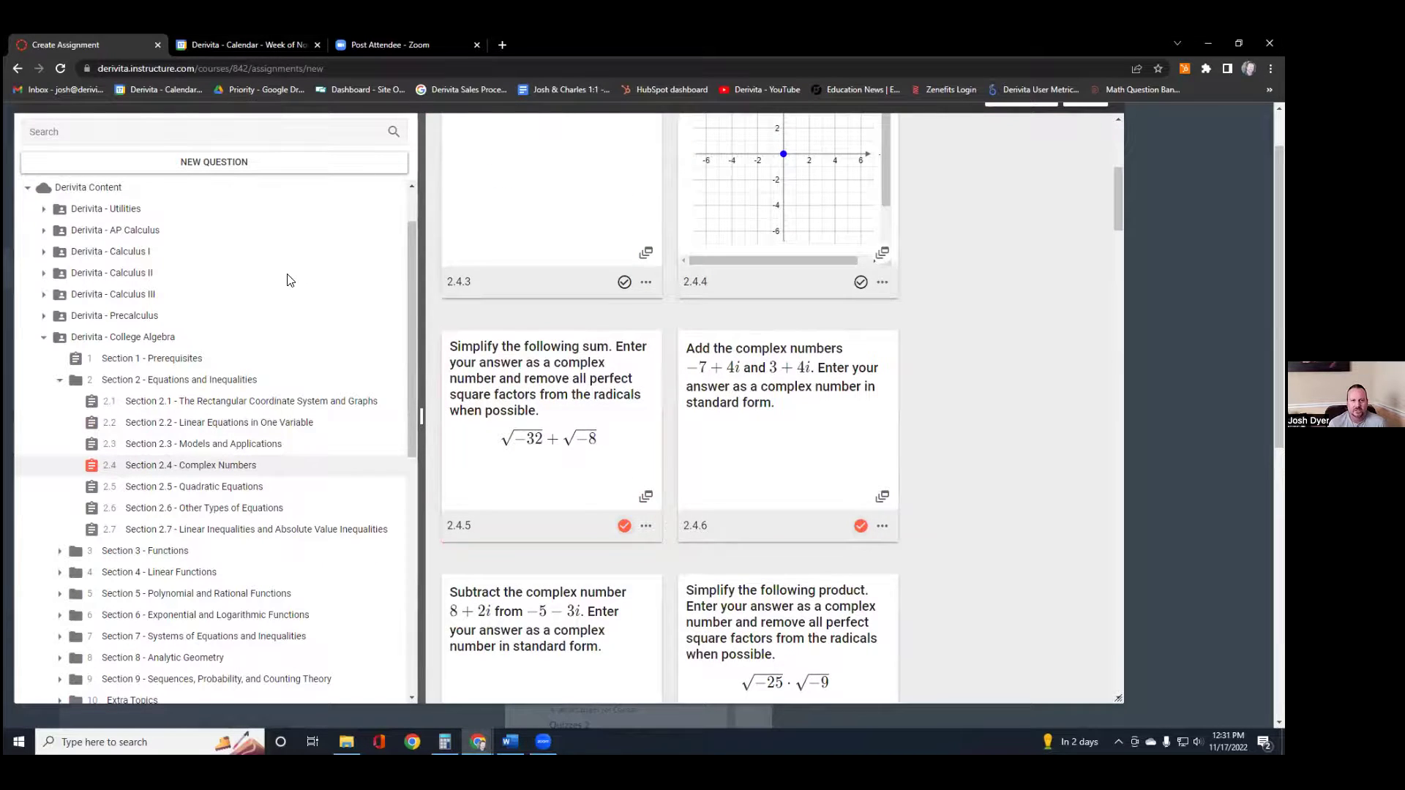
scroll(667, 327, up, 1)
scroll(667, 327, up, 4)
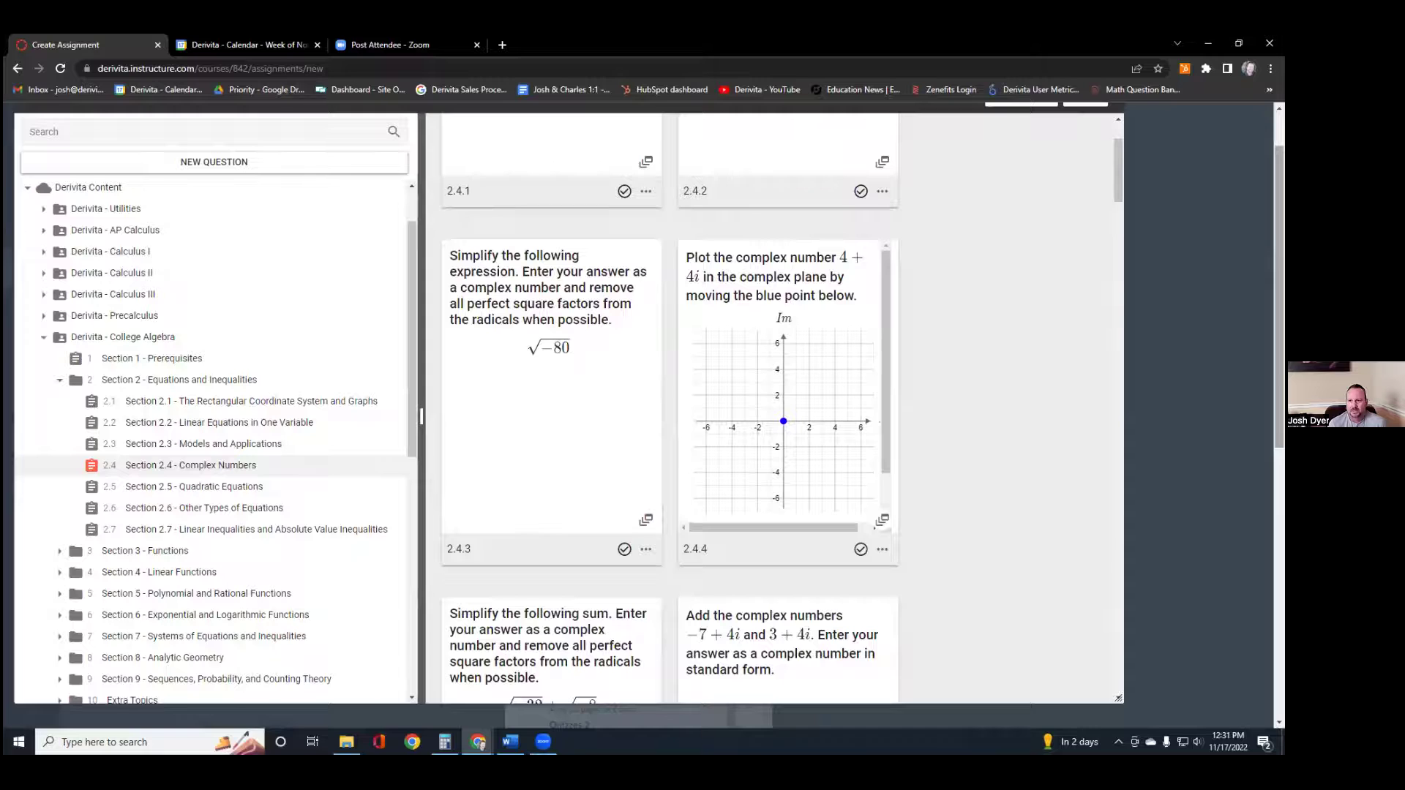
scroll(667, 327, up, 1)
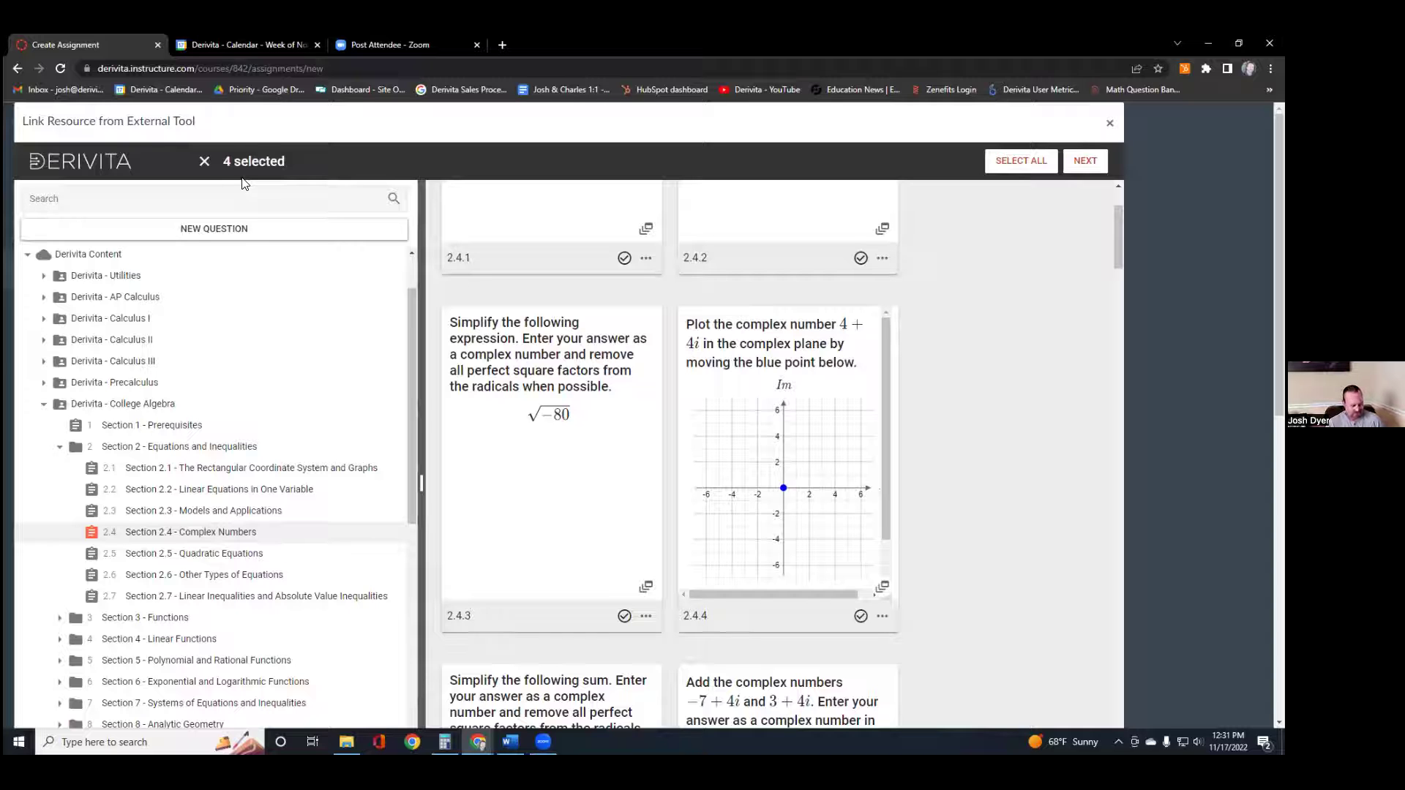
Step: Search the question library for "expression" and look through the results and the standards, subject, tag, author and book filters
text(expression)
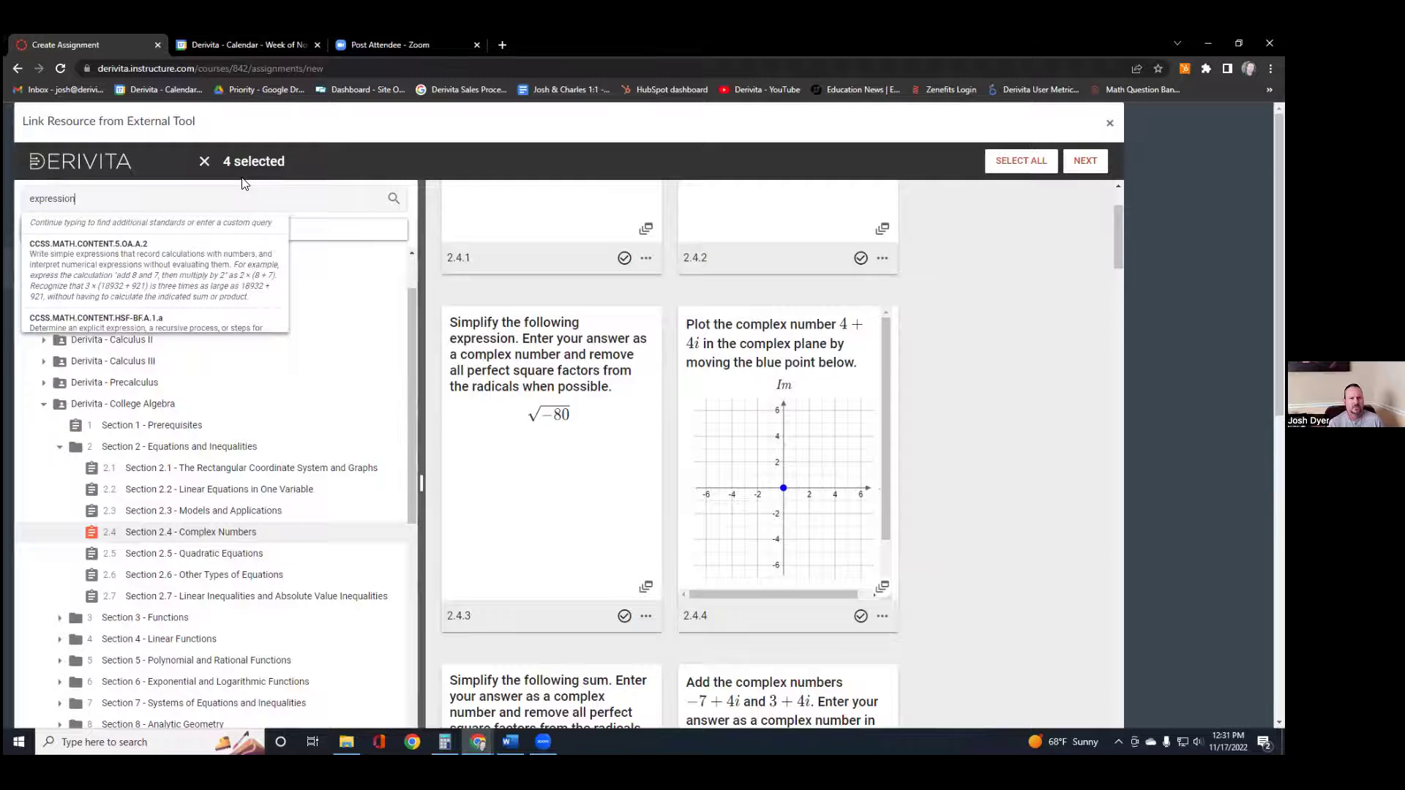
key(Return)
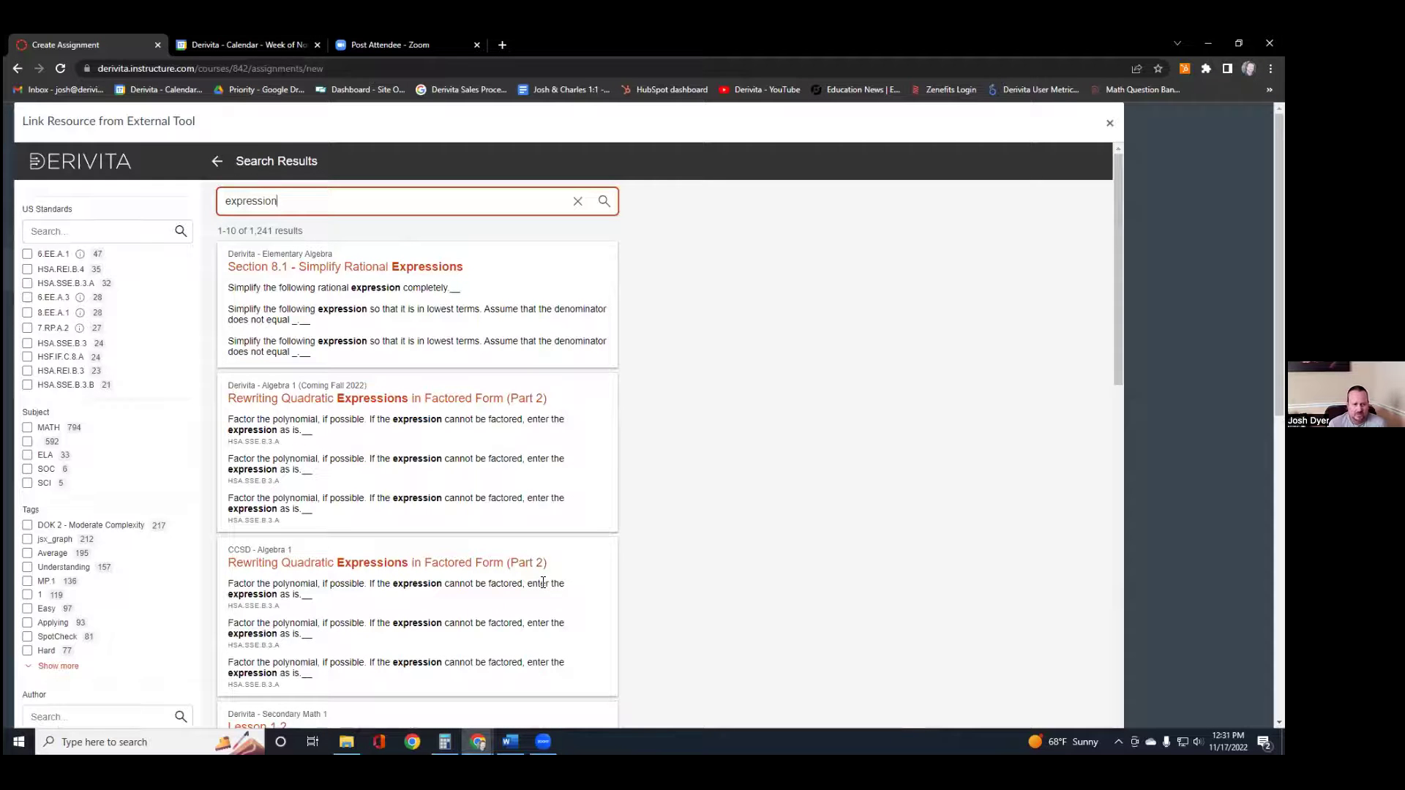
scroll(371, 586, down, 1)
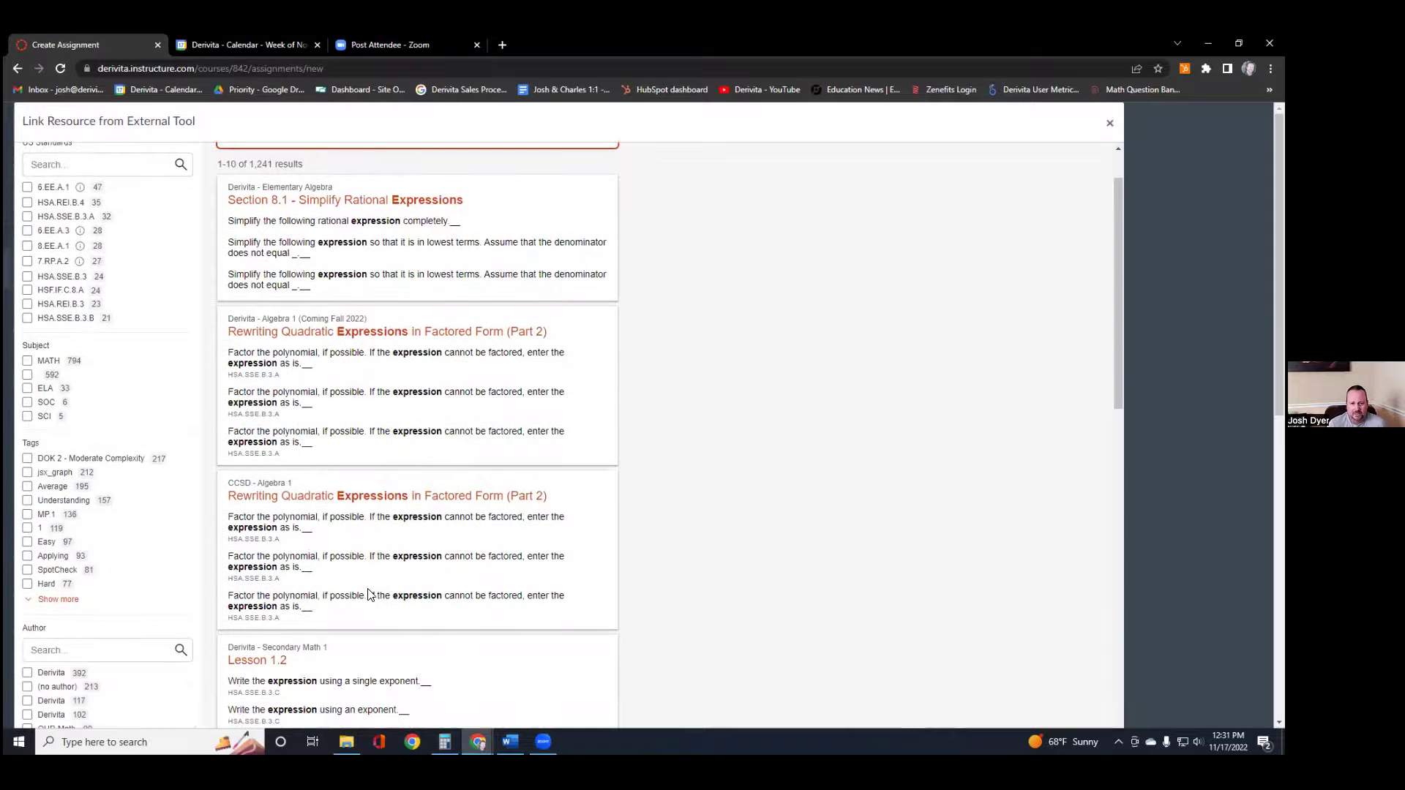
scroll(371, 592, down, 3)
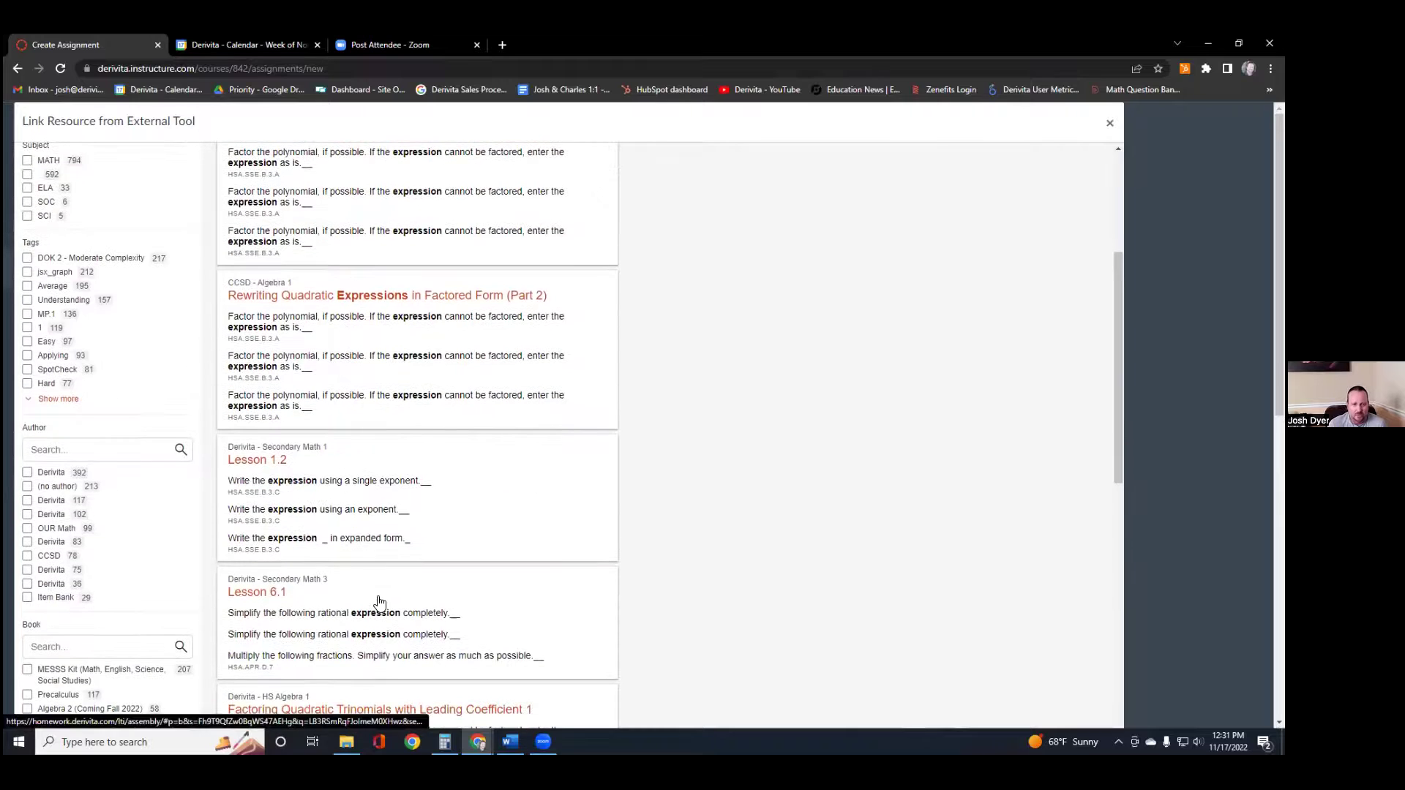
scroll(377, 602, up, 3)
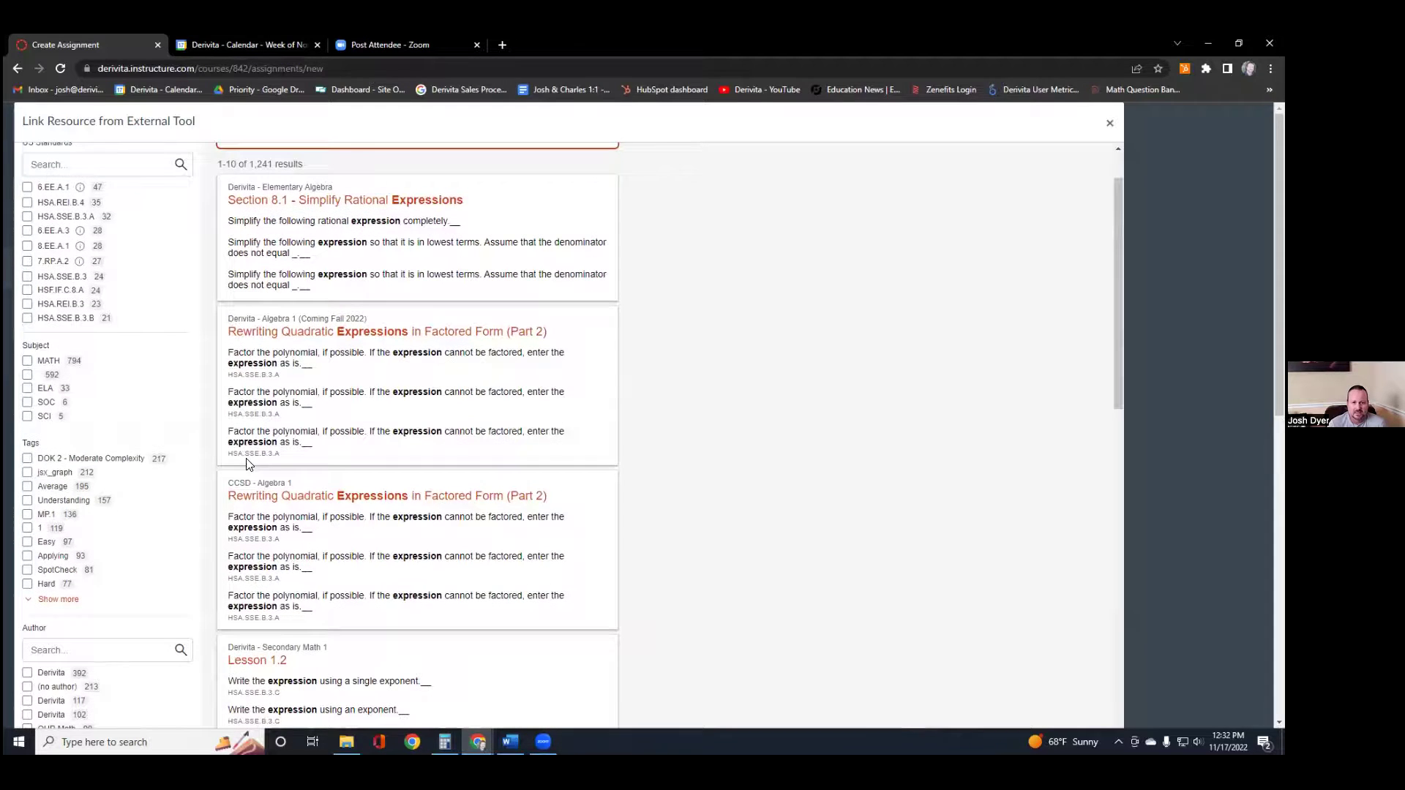
scroll(246, 460, up, 1)
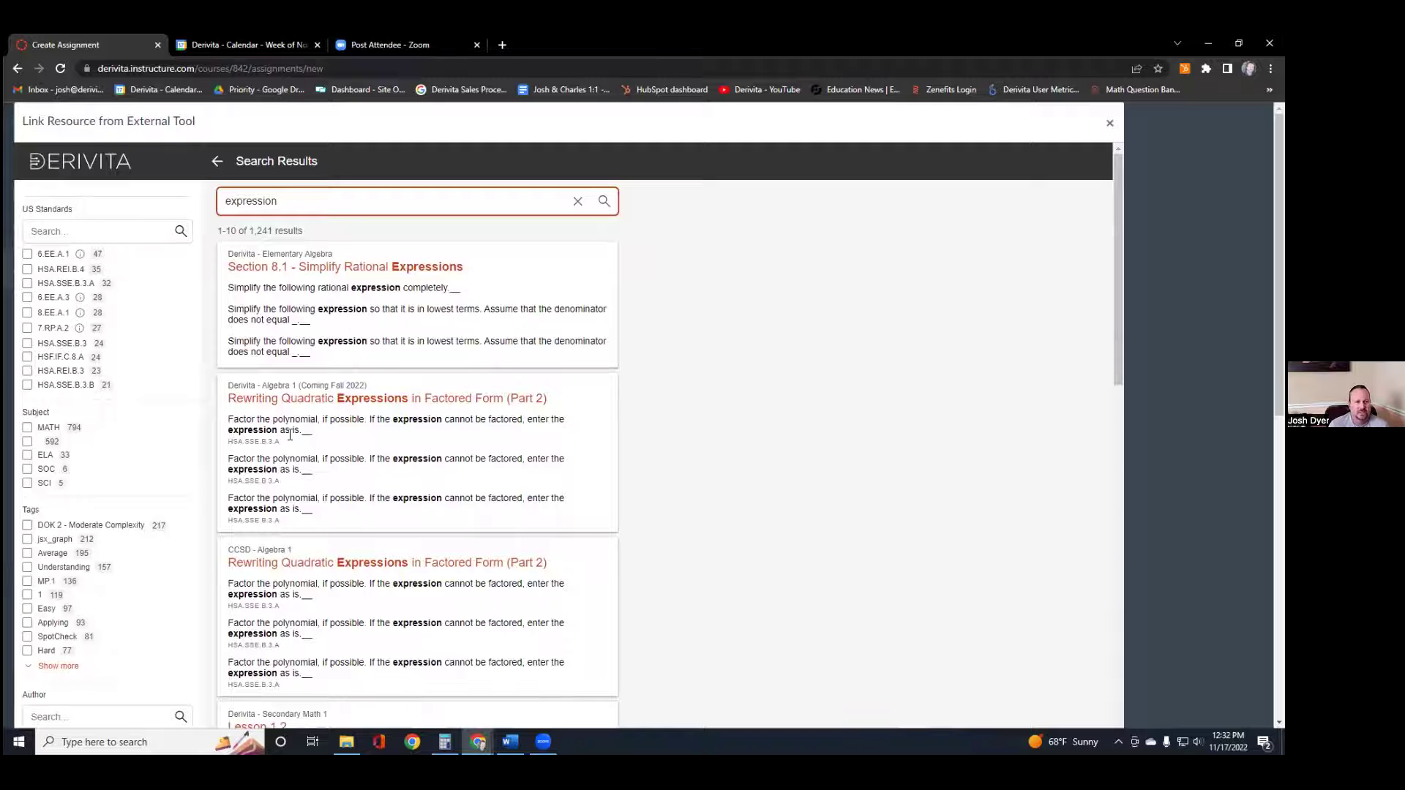
scroll(164, 555, down, 2)
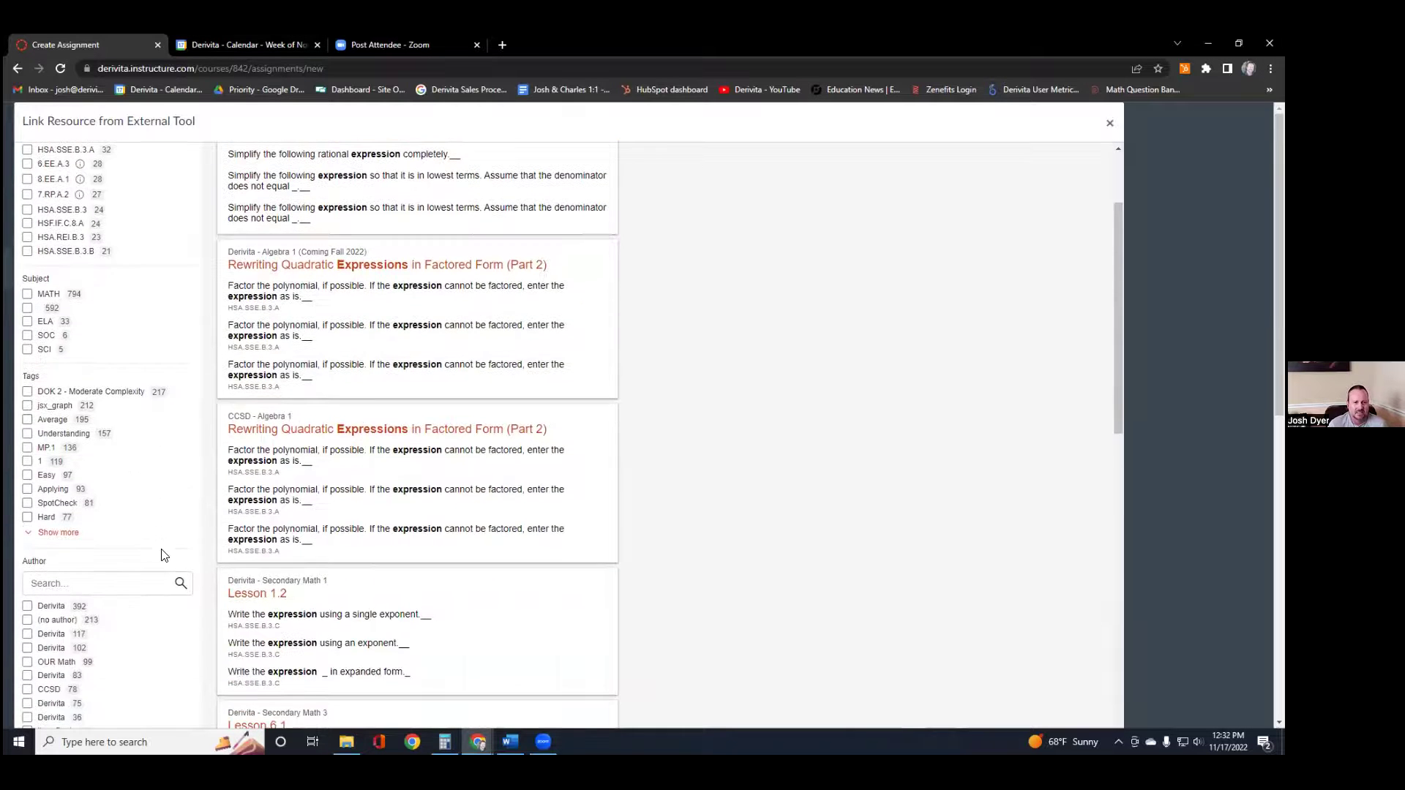
scroll(160, 554, down, 2)
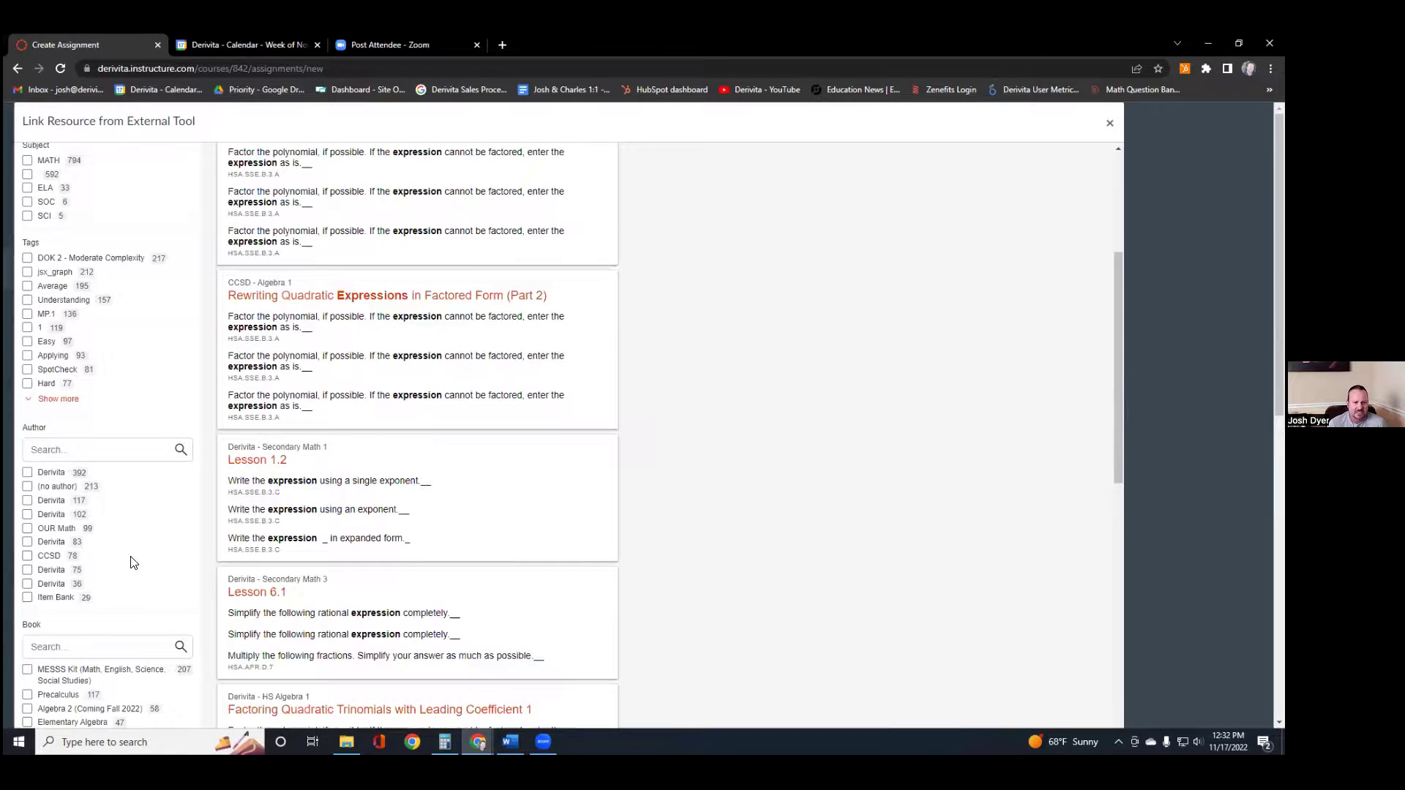
scroll(142, 600, down, 2)
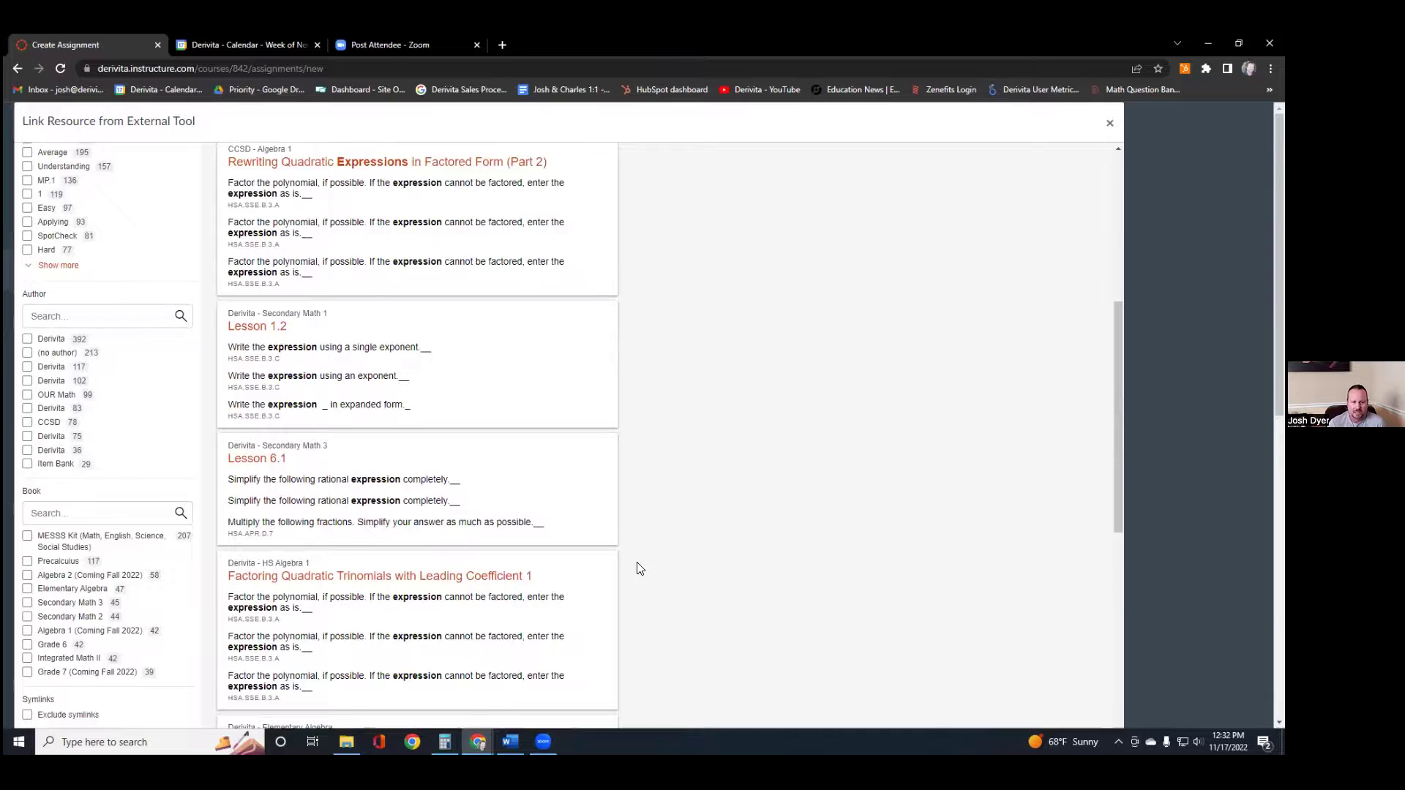
scroll(82, 537, down, 1)
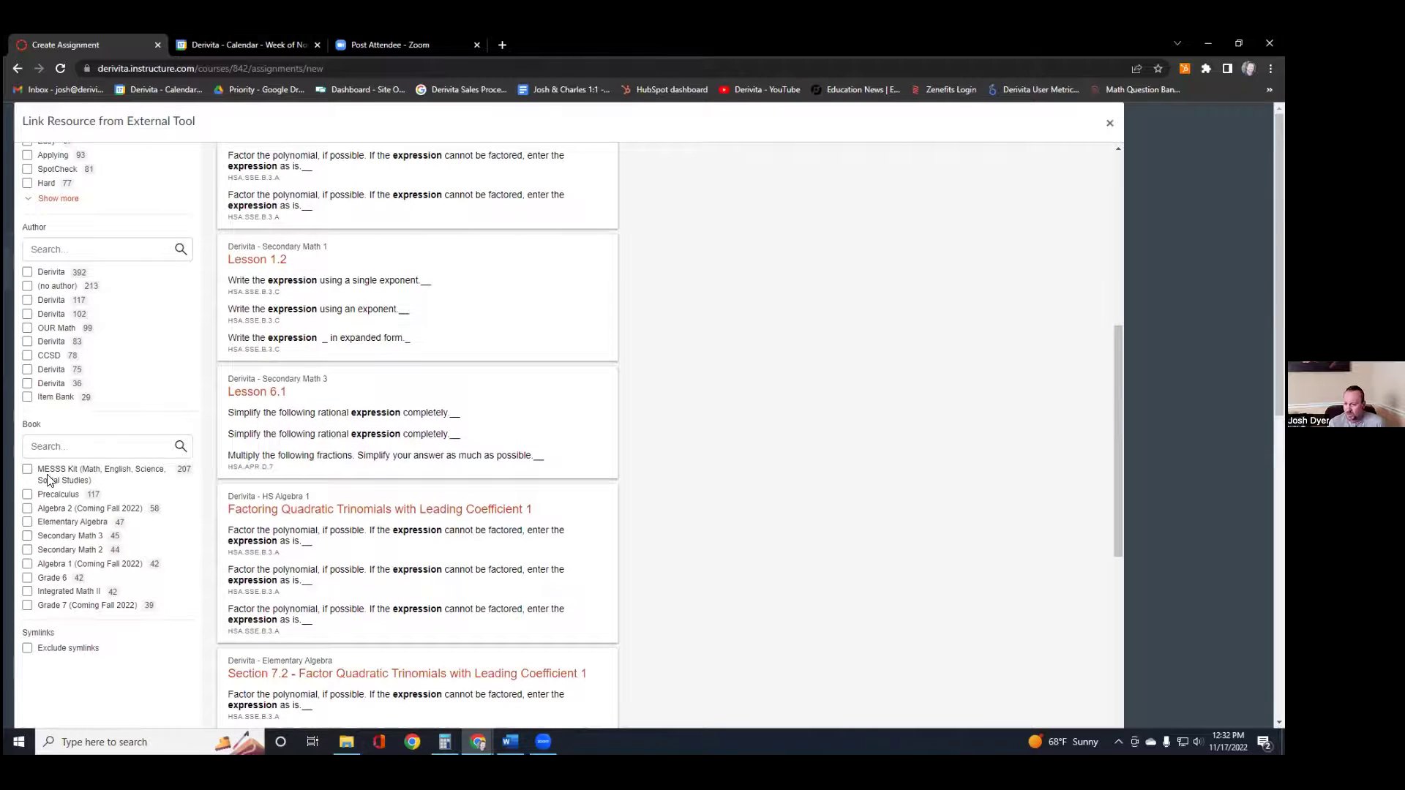
scroll(582, 450, up, 6)
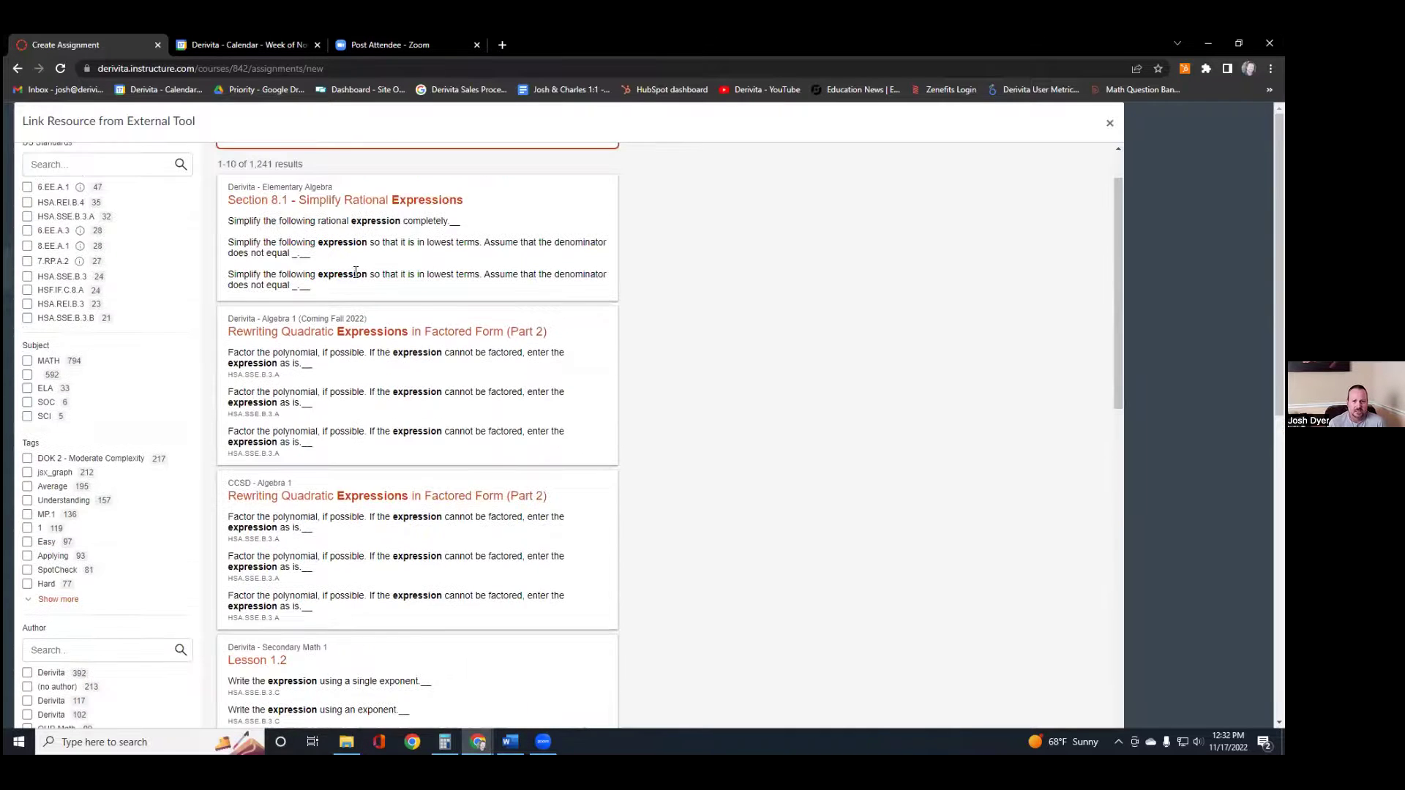
Step: Open Rewriting Quadratic Expressions in Factored Form (Part 2) from Derivita - Algebra 1 and add its questions .3 and .1 to the selection
click(348, 333)
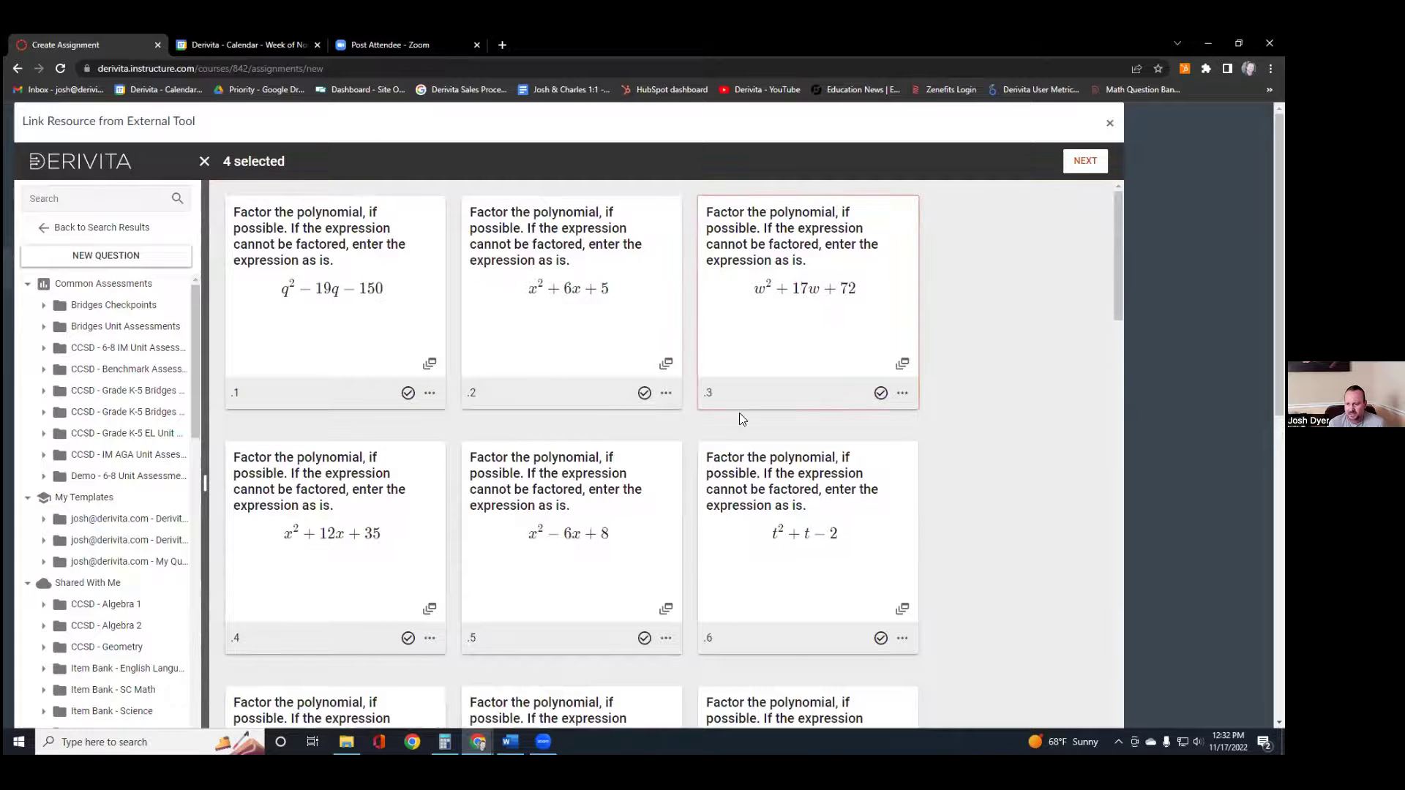
click(881, 395)
click(409, 395)
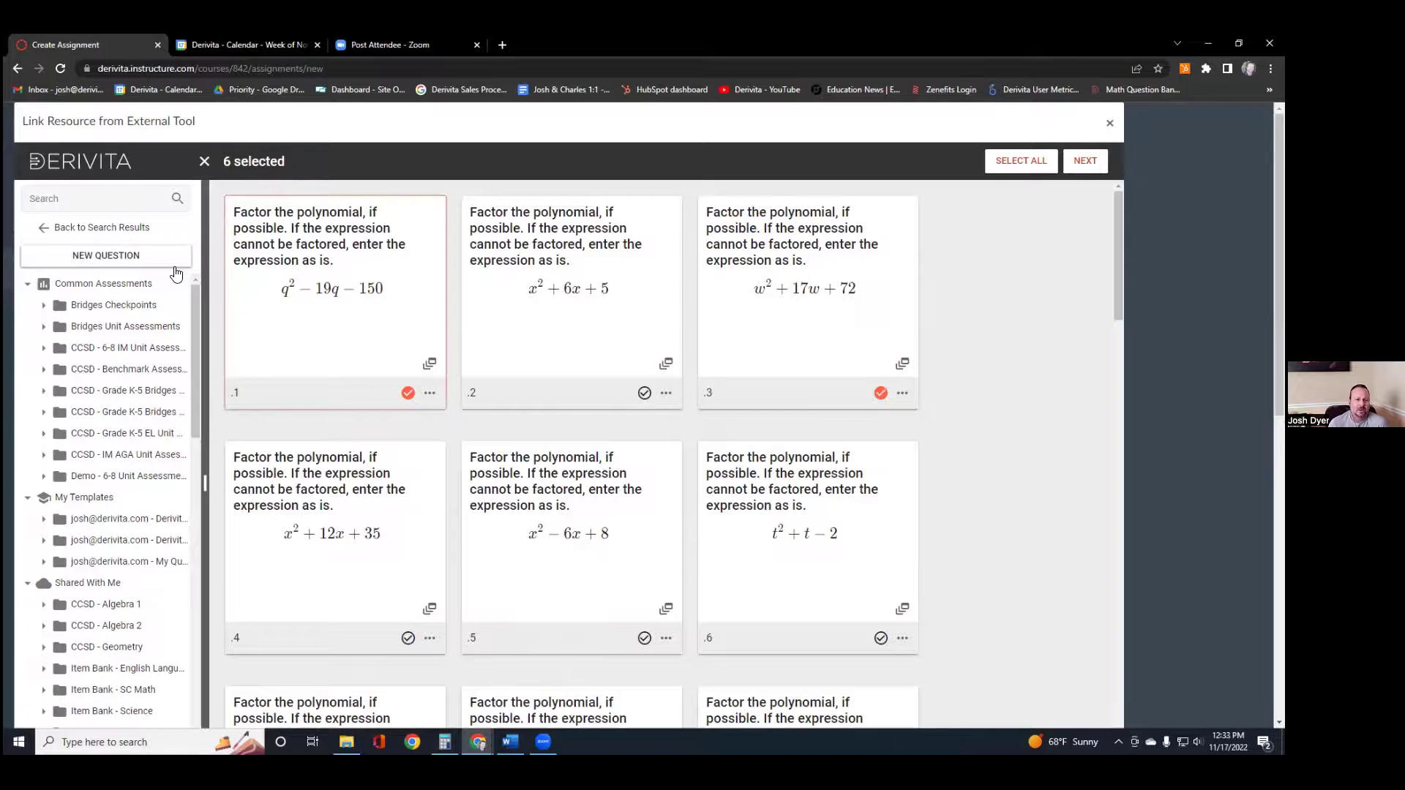
Step: Start a new custom question and show the math symbol toolbar of its answer field
click(86, 257)
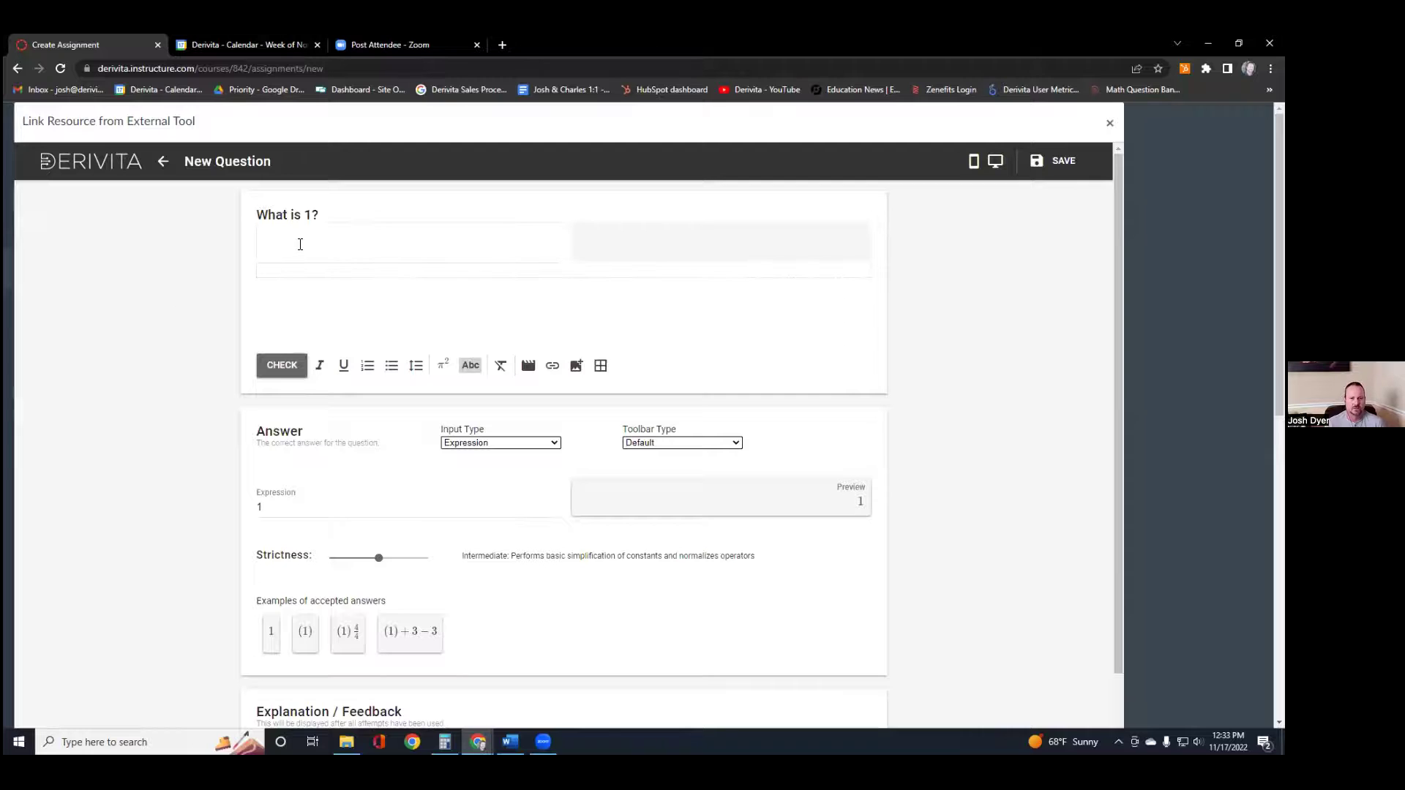
click(356, 247)
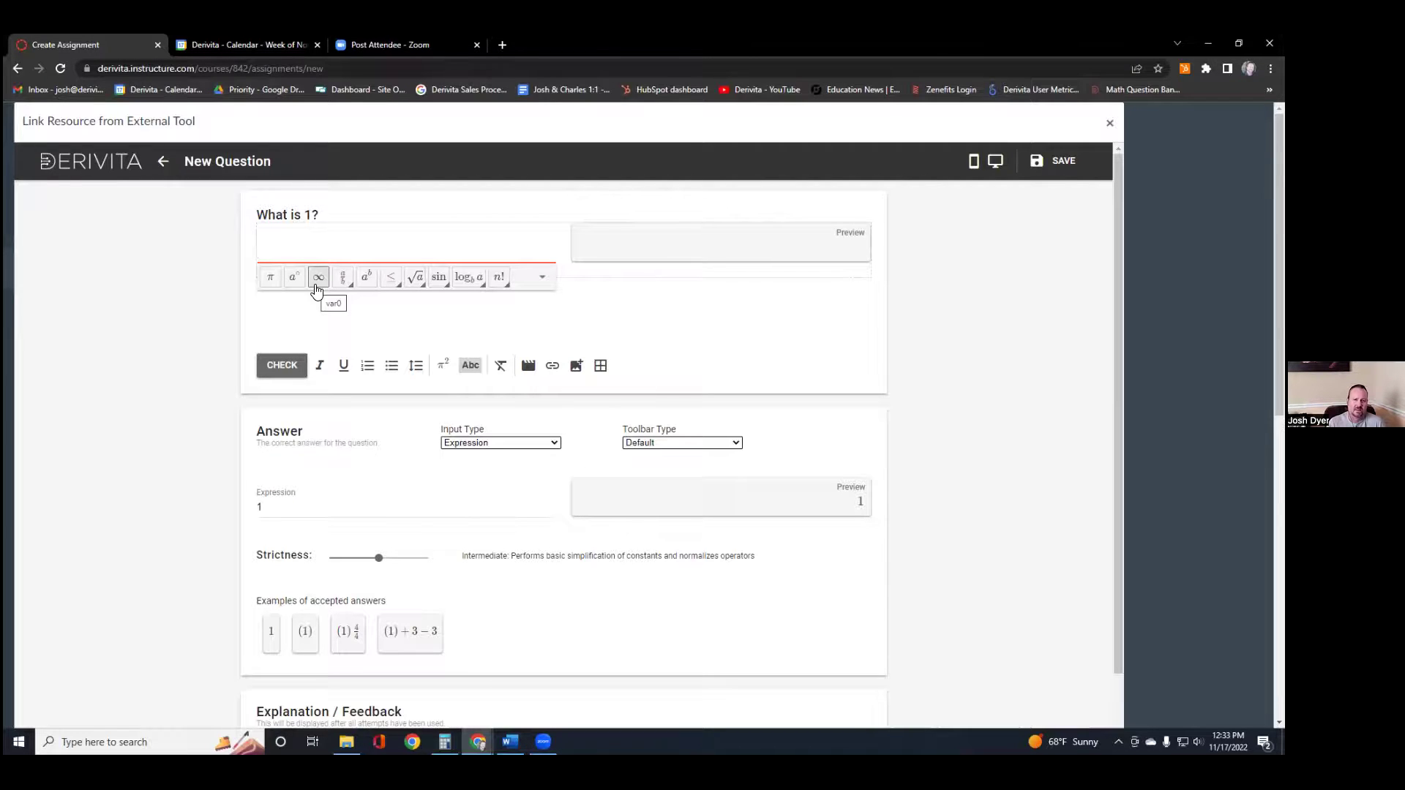
Step: Look through the available input types and toolbar types for the new question's answer
click(497, 442)
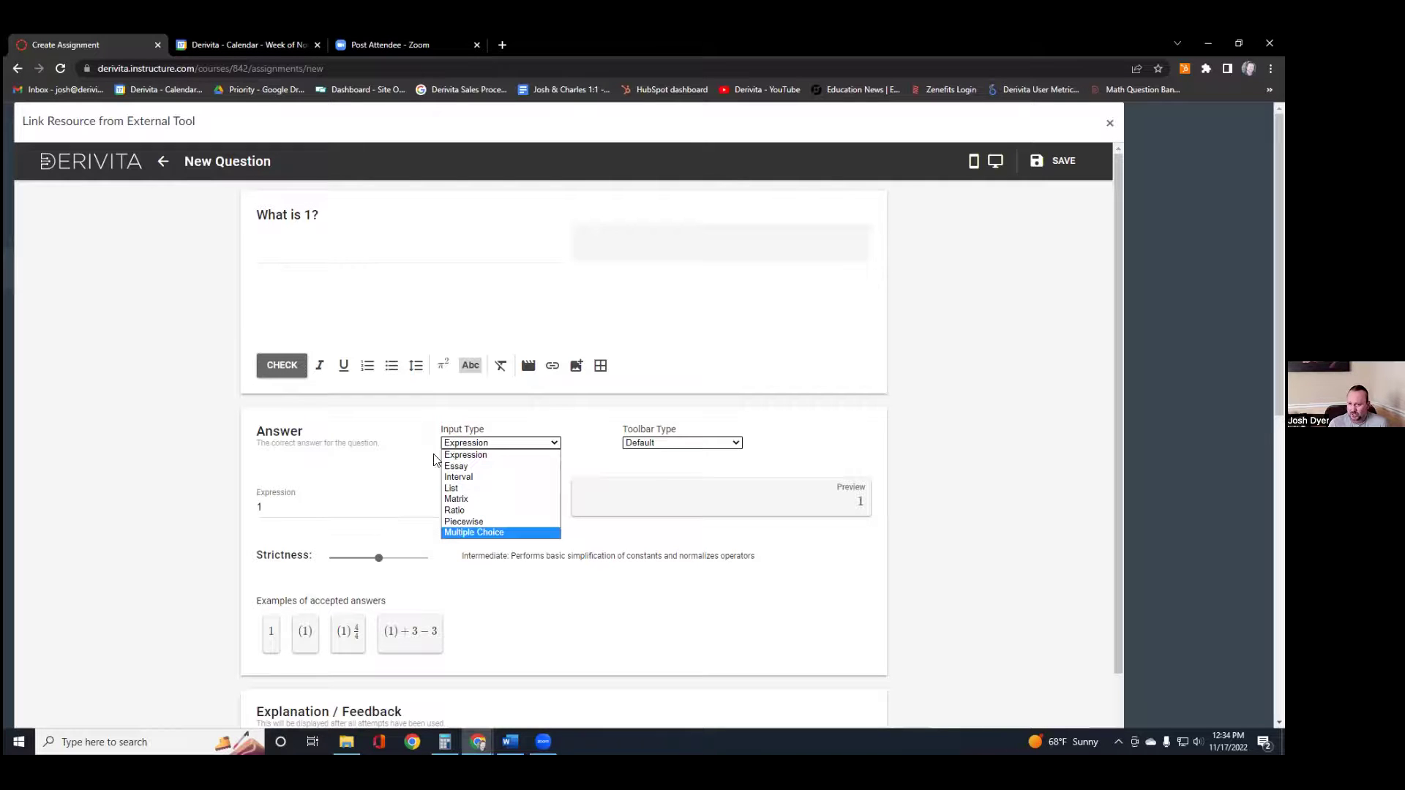
click(377, 431)
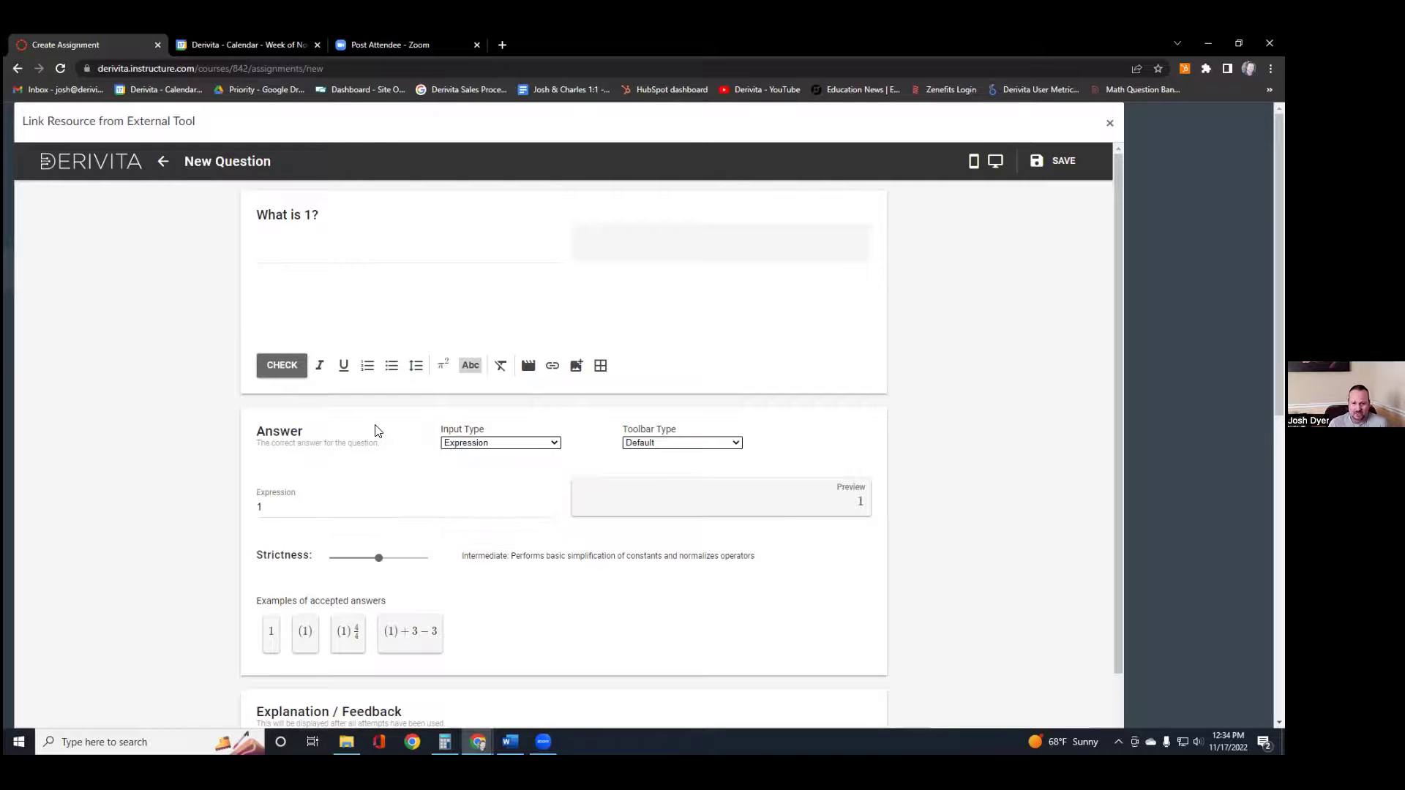
click(683, 442)
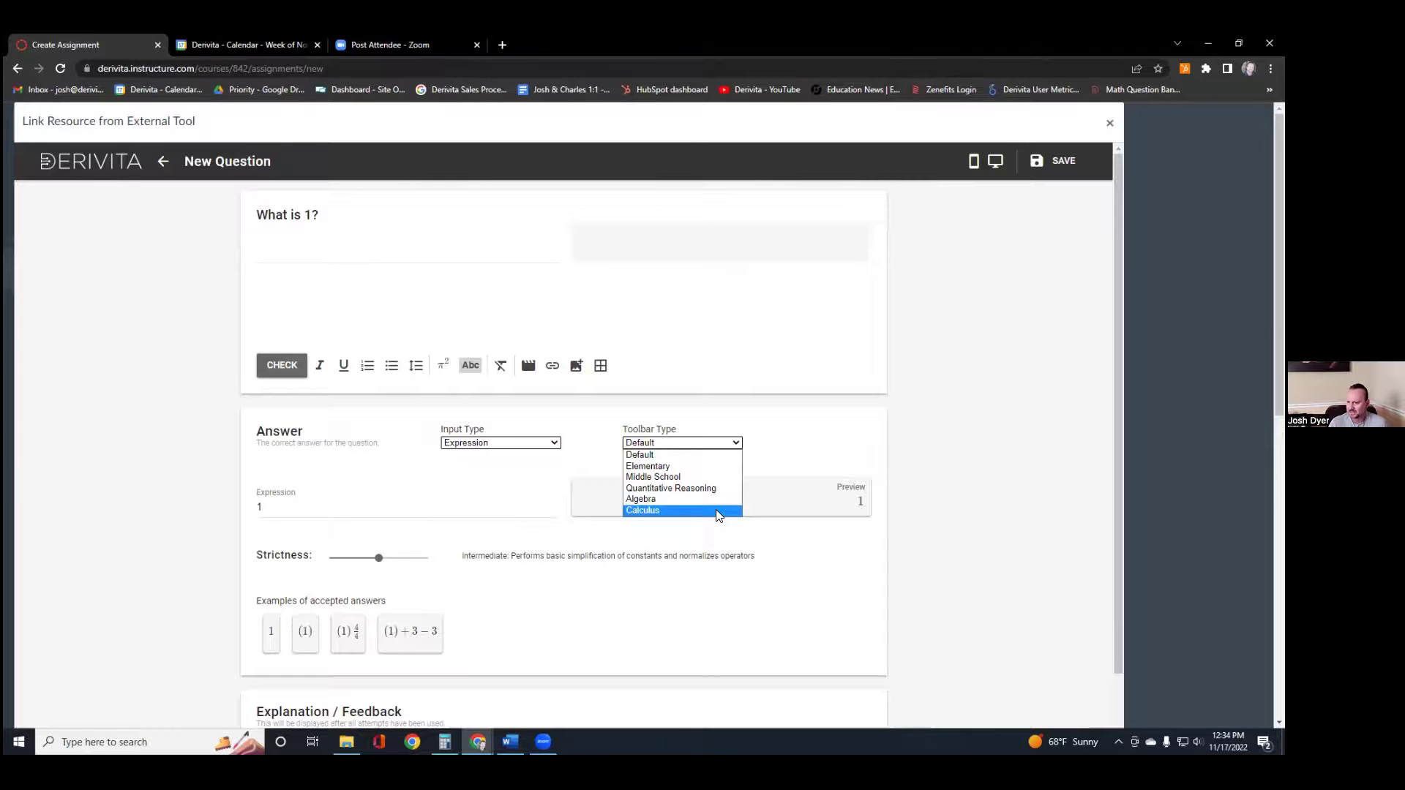
click(657, 605)
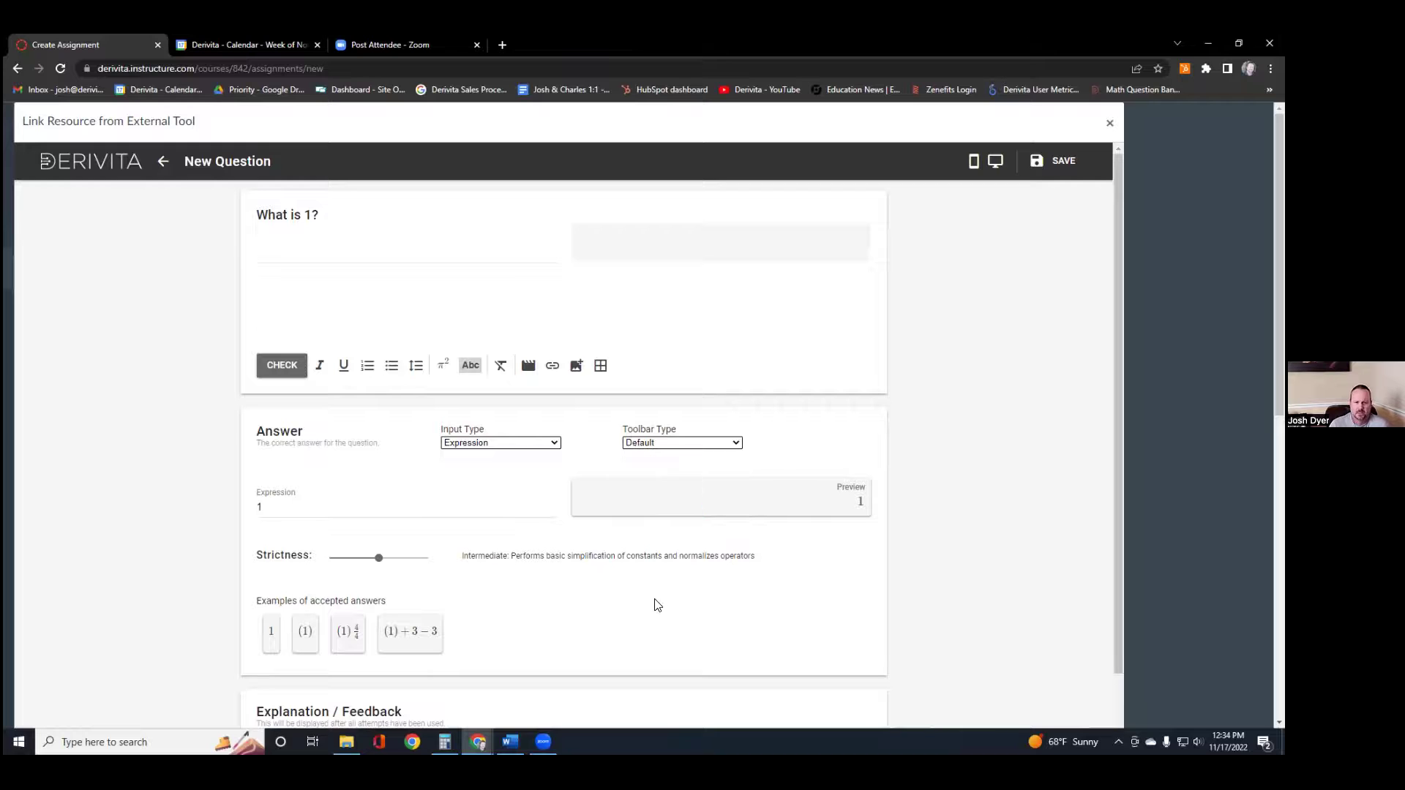
Step: Try the answer strictness at Exact and Equivalent, return it to Intermediate, and look at the Explanation / Feedback section
scroll(665, 550, down, 1)
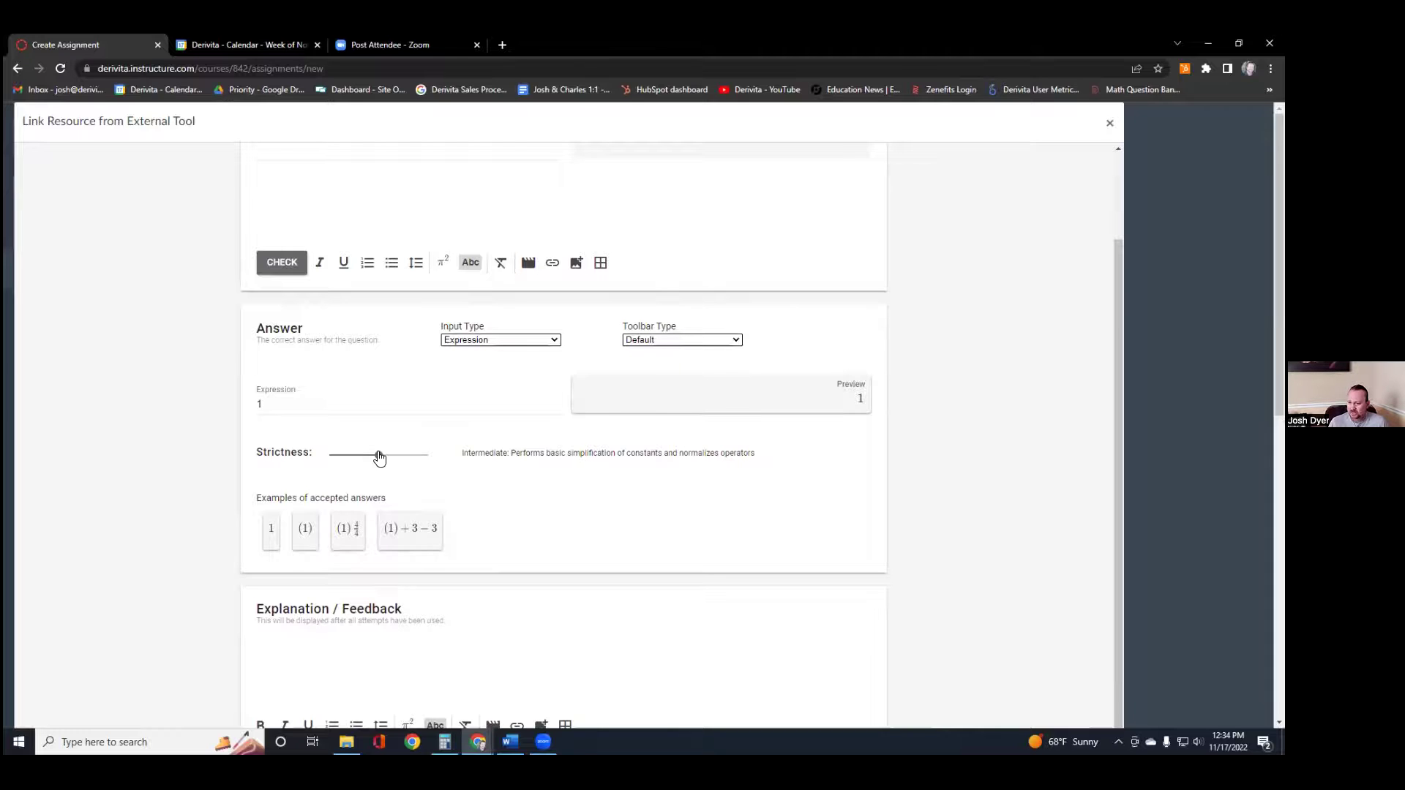
click(420, 457)
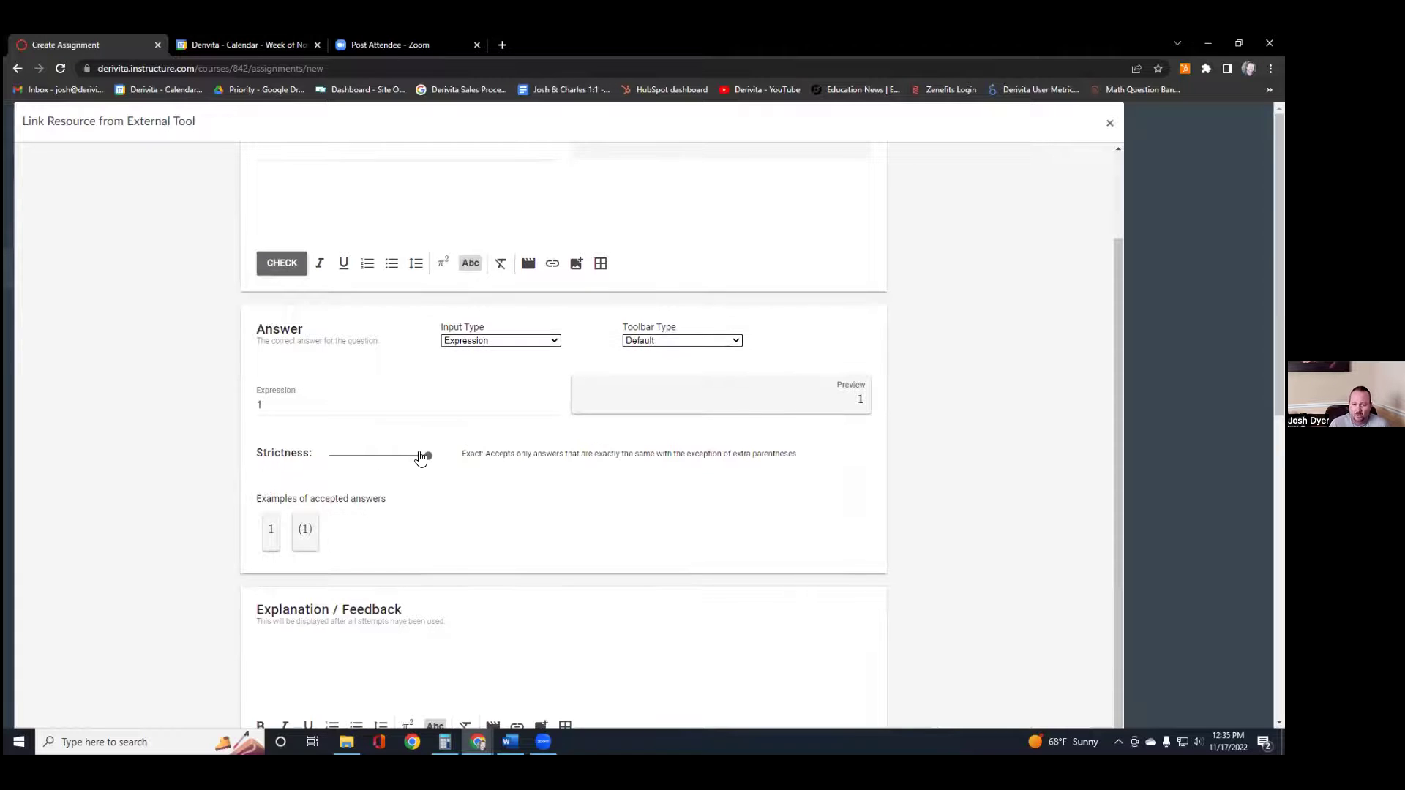
drag(426, 458, 304, 458)
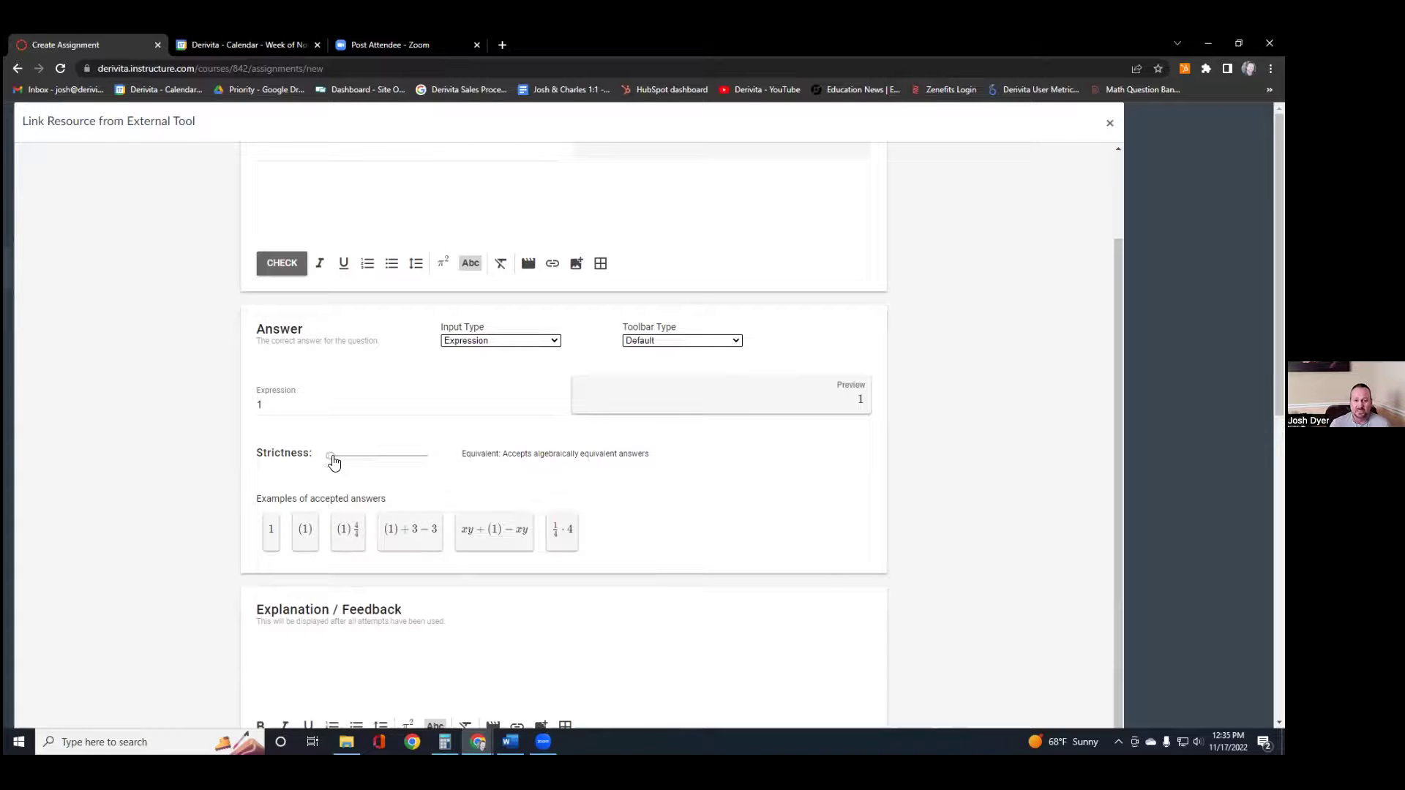
drag(333, 461, 428, 457)
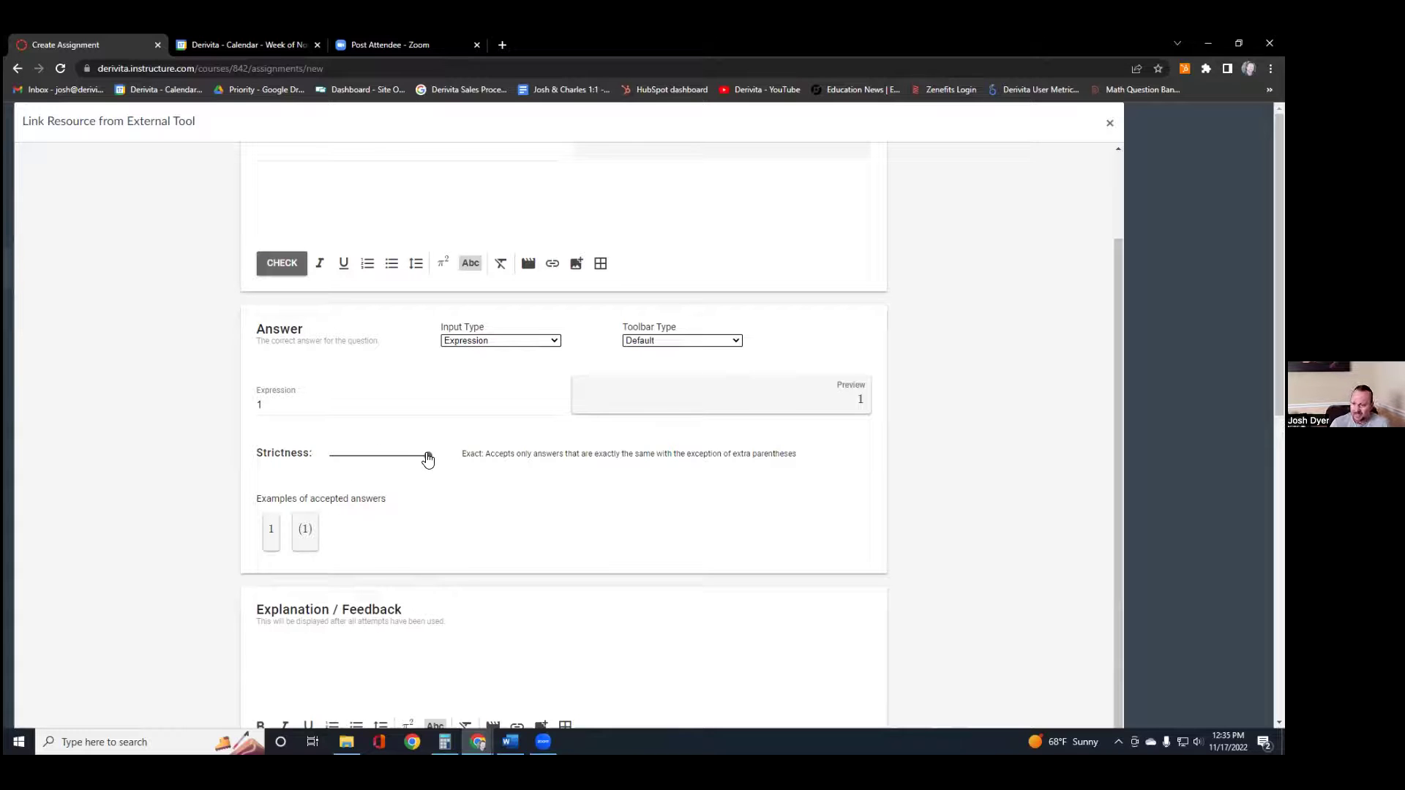
scroll(458, 468, up, 2)
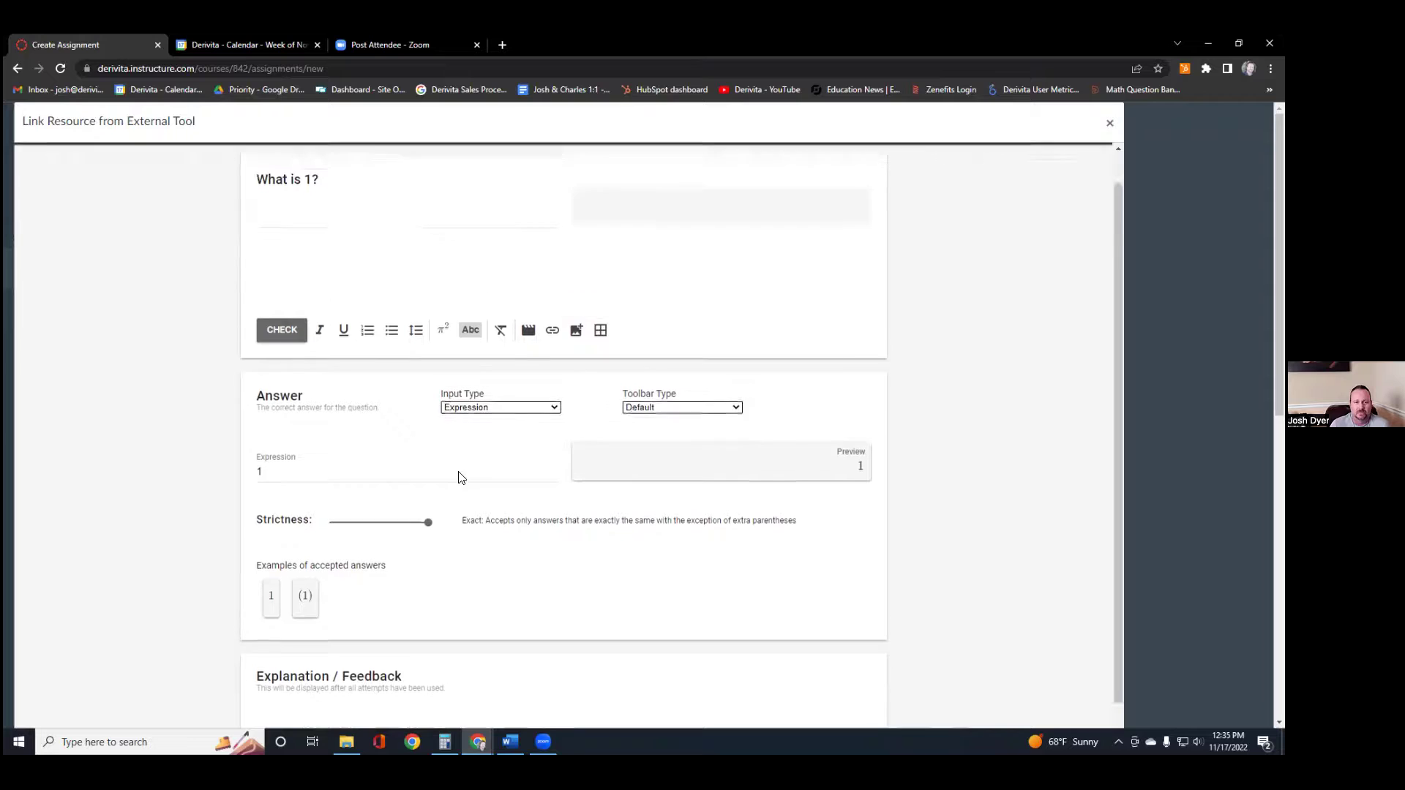
drag(426, 561, 395, 562)
scroll(395, 562, down, 2)
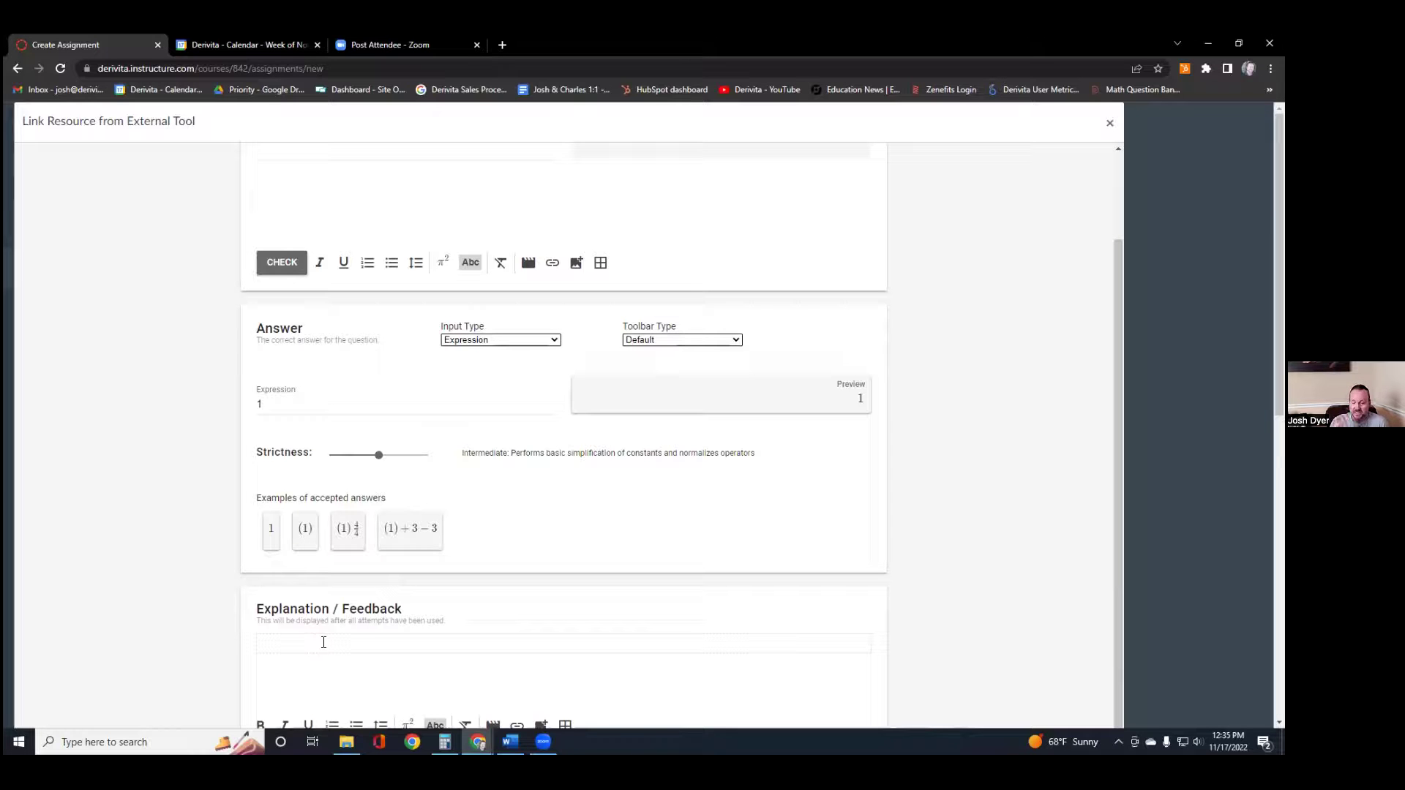
scroll(249, 556, up, 2)
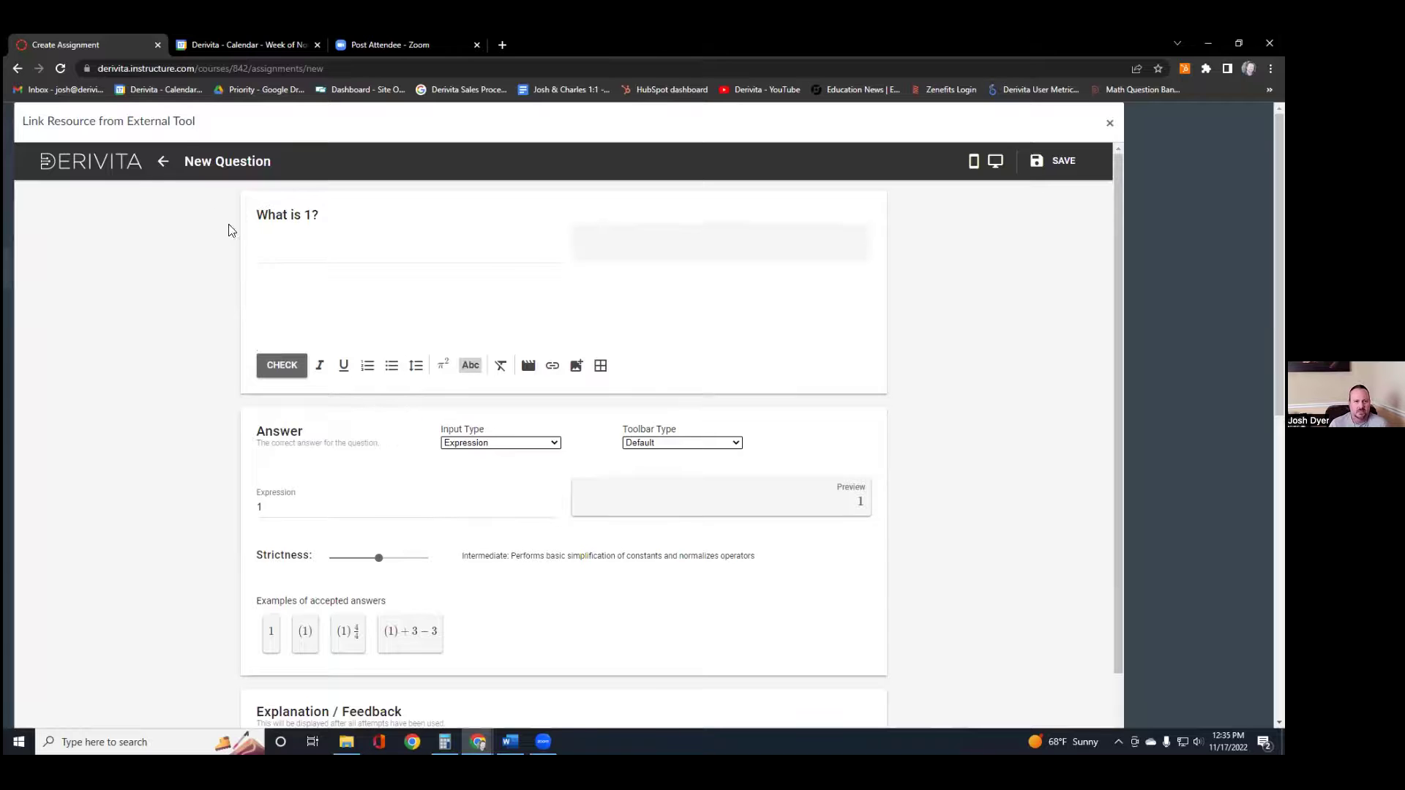
Step: Leave the new question unsaved, widen the content library list, and collapse the Common Assessments and Shared With Me groups
click(163, 162)
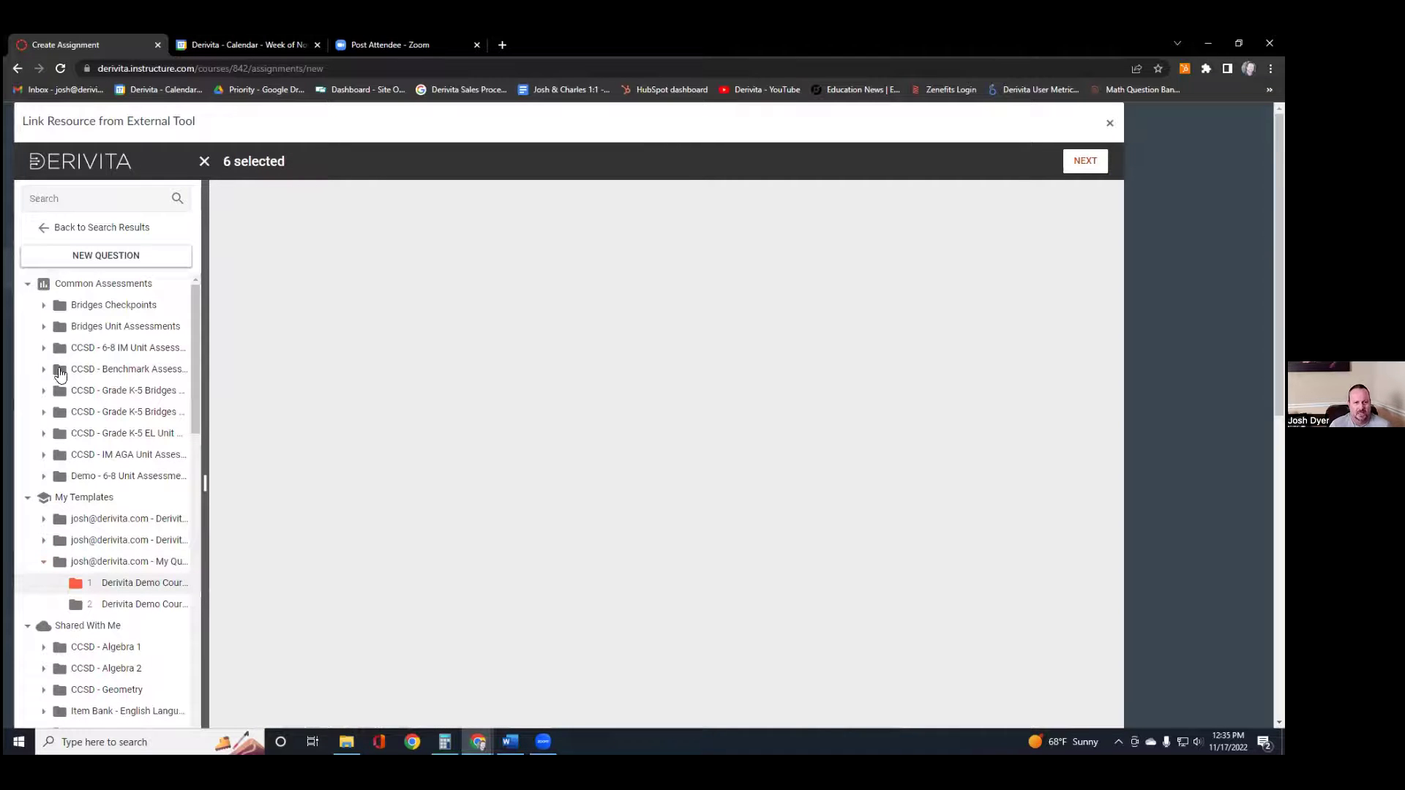
drag(206, 477, 254, 470)
scroll(228, 573, down, 5)
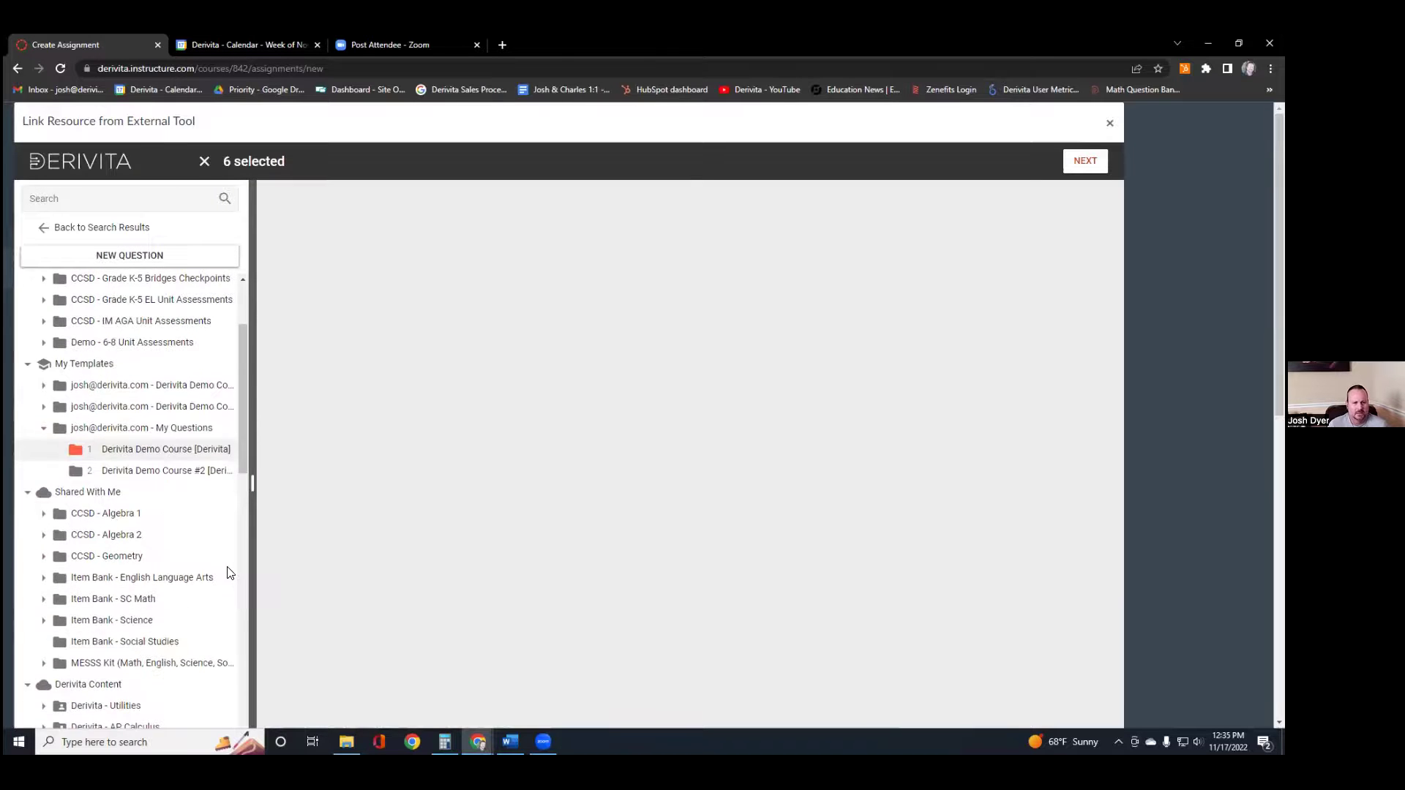
scroll(146, 471, up, 4)
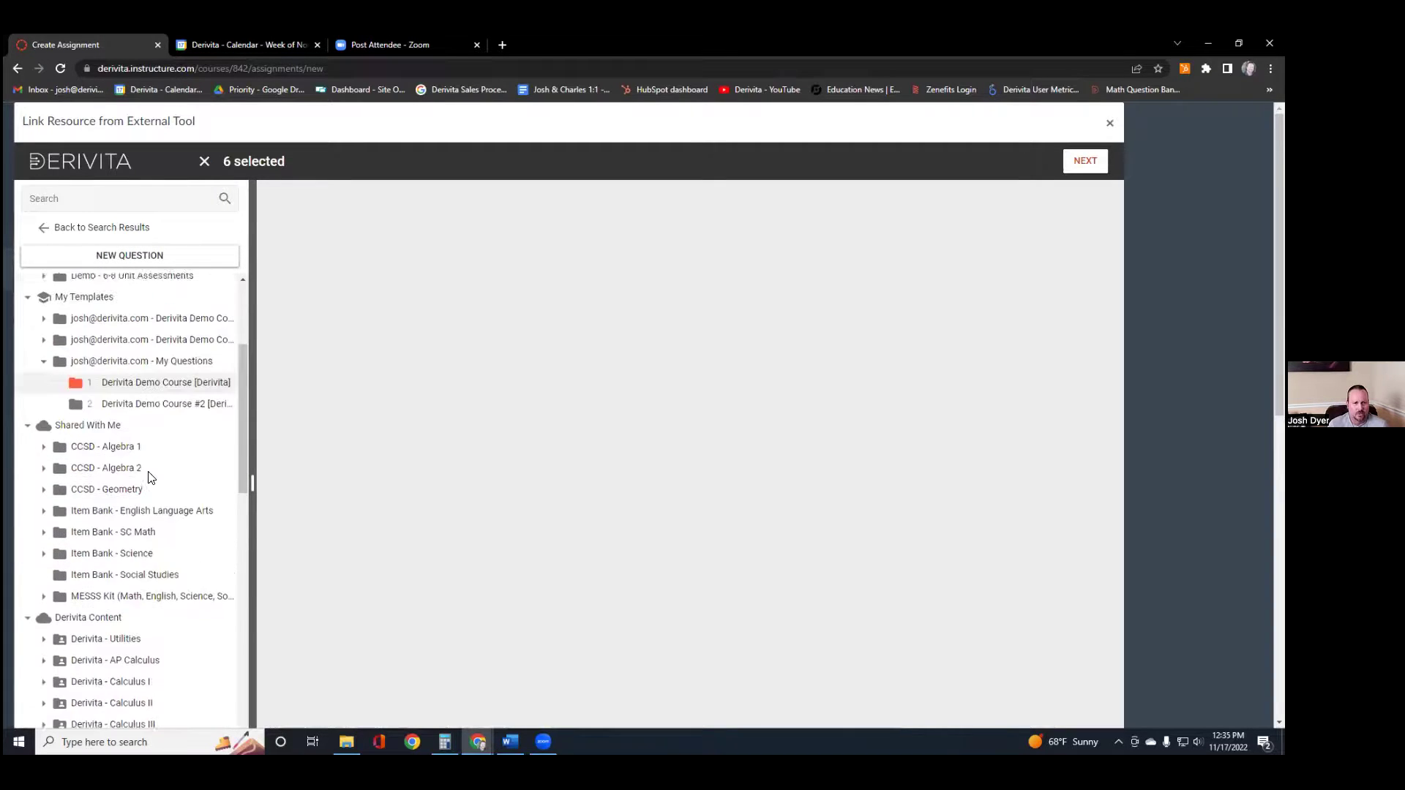
scroll(150, 475, up, 2)
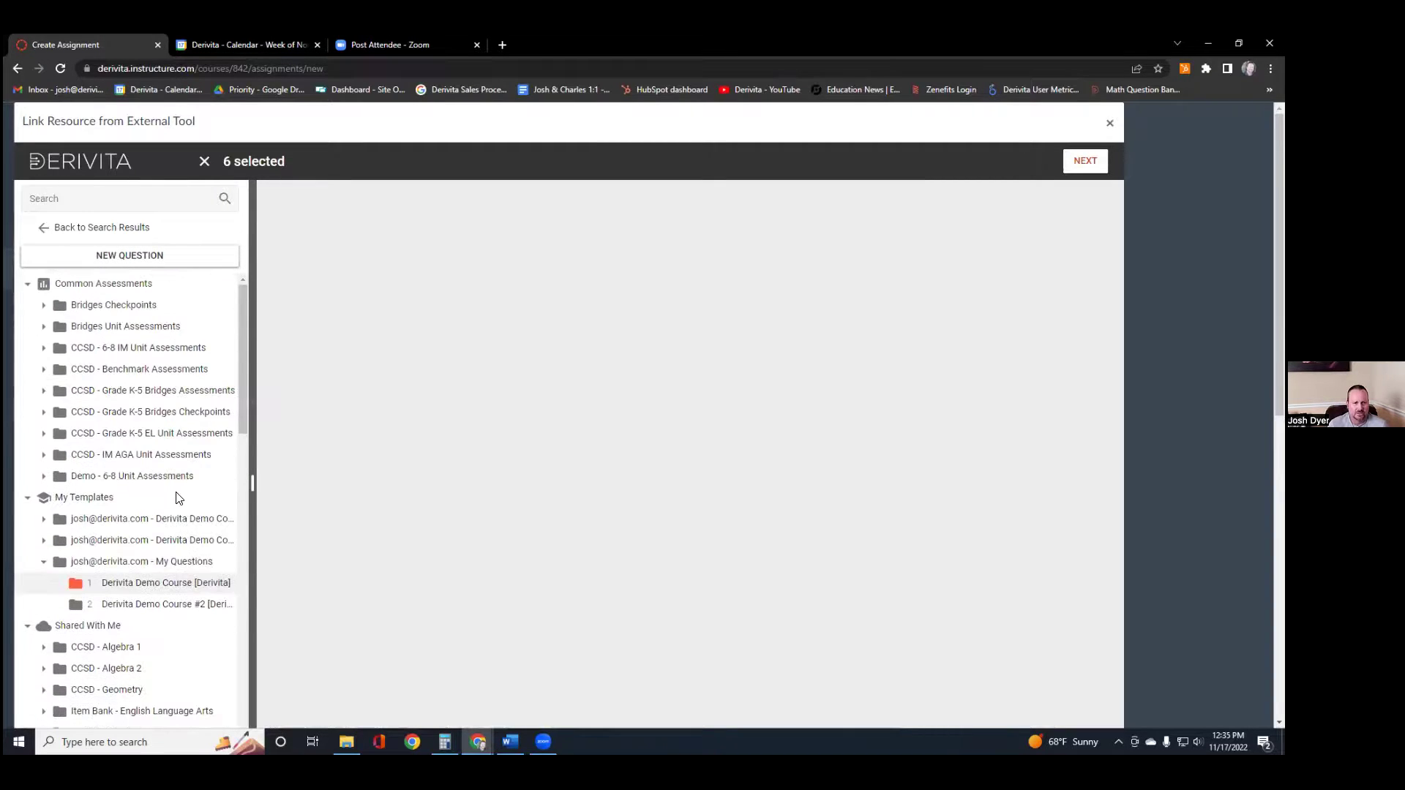
click(28, 284)
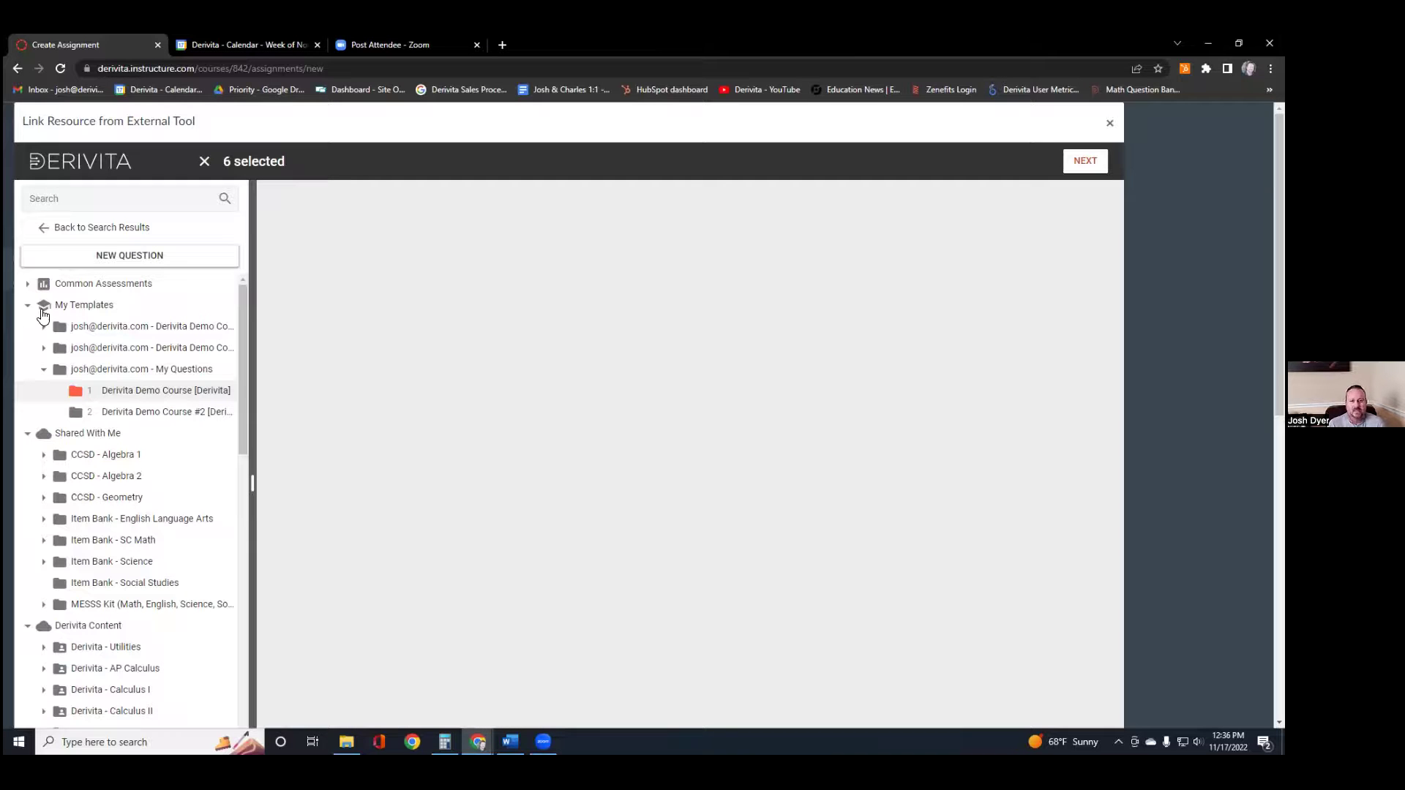
click(29, 433)
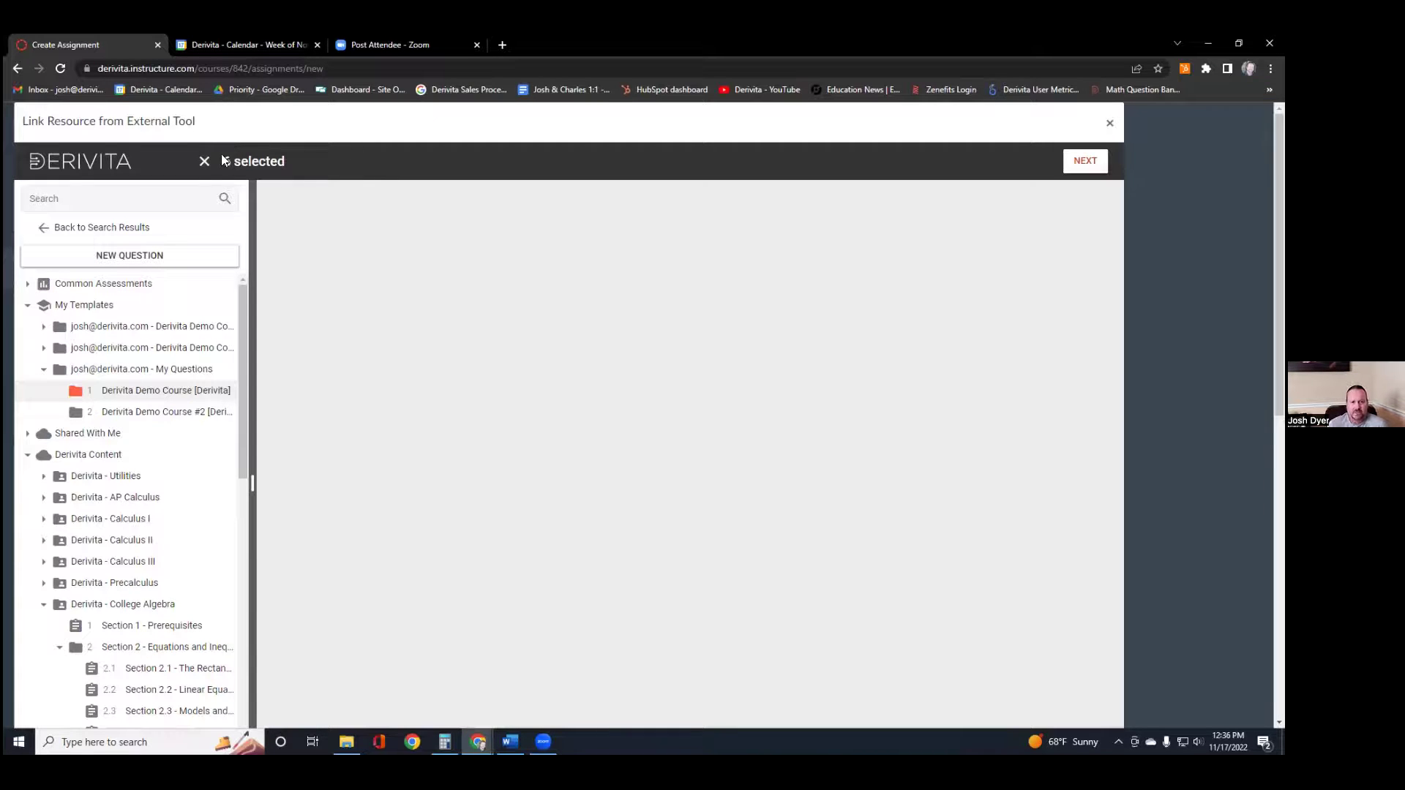
Step: Continue with the selected questions to the points overview, and expand Question 1 to preview it before collapsing it again
click(1083, 164)
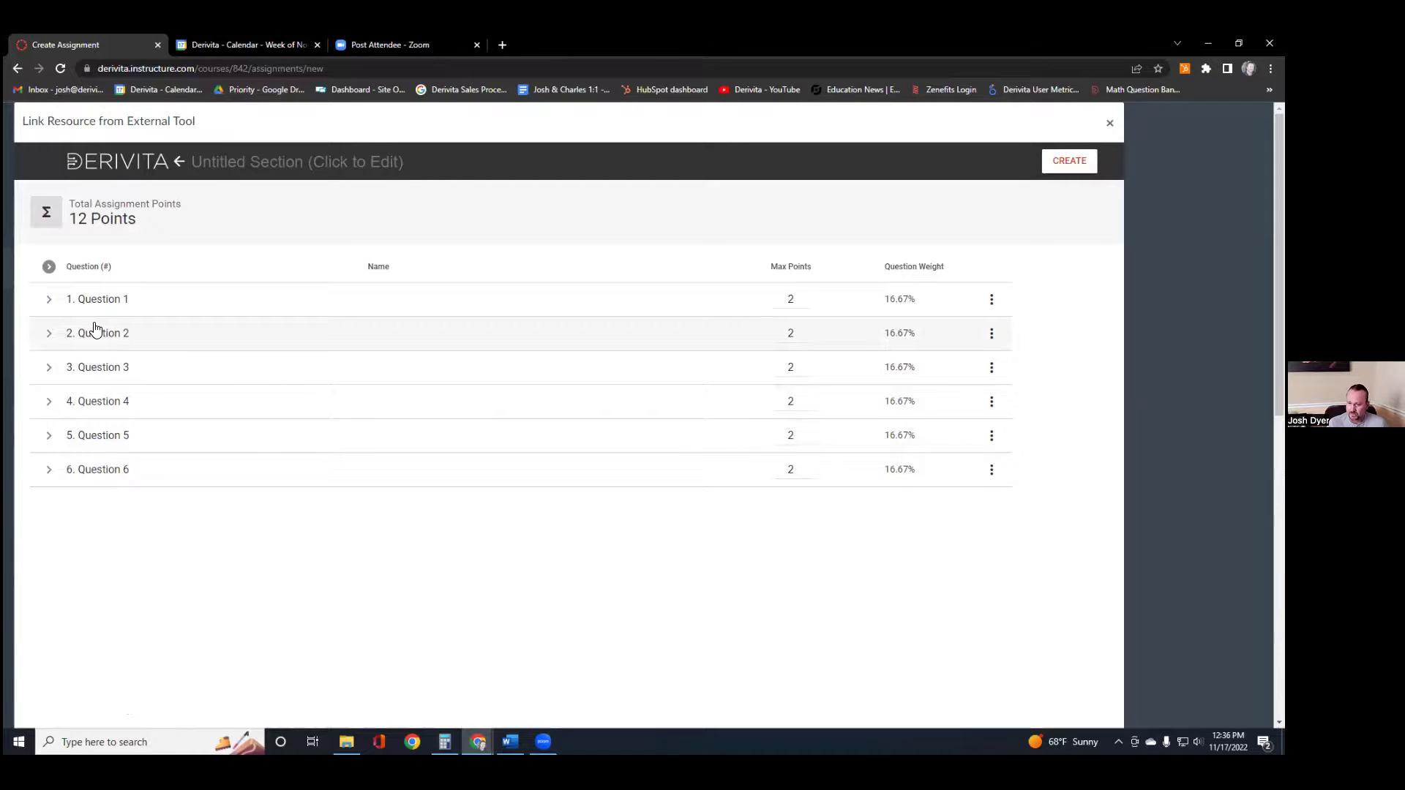
click(49, 299)
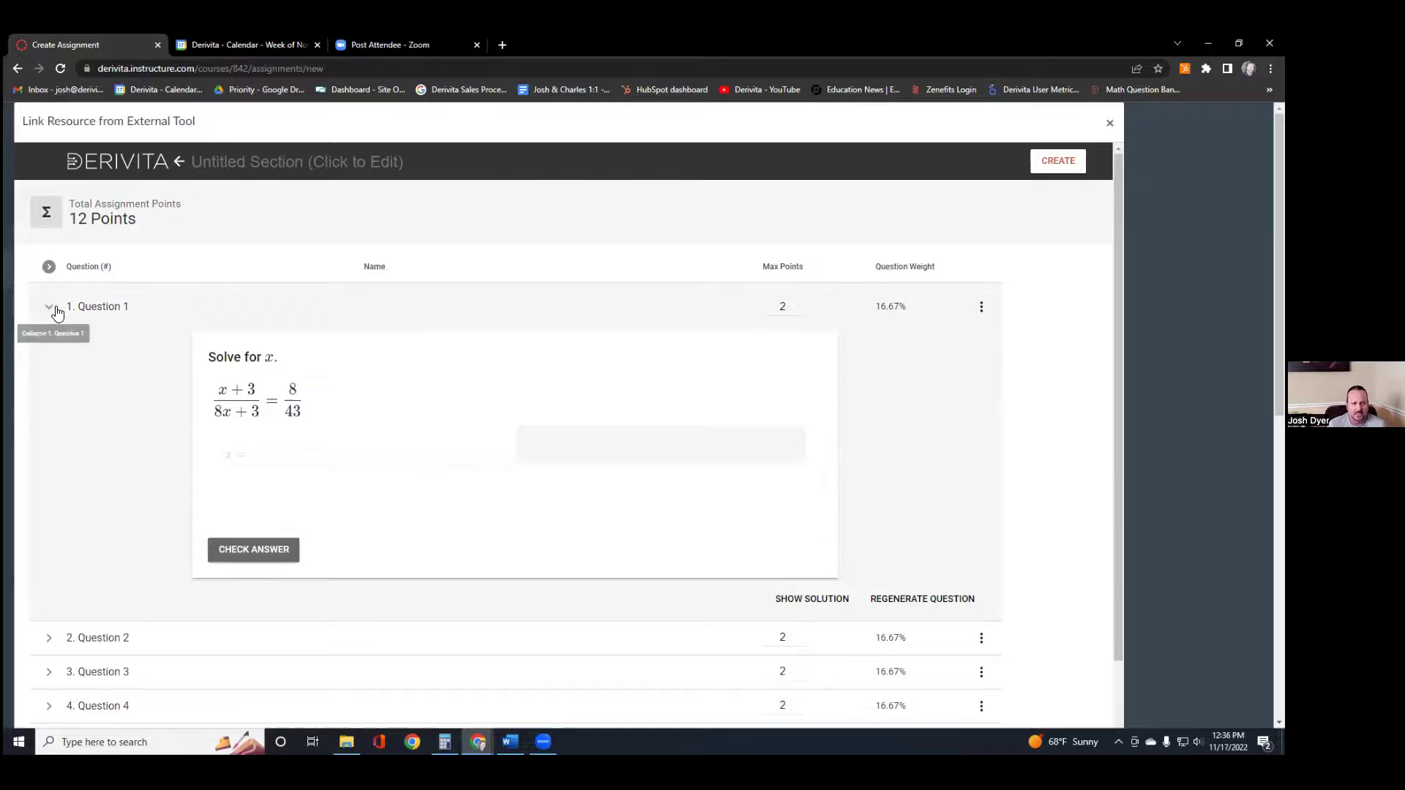
click(49, 307)
drag(103, 377, 110, 330)
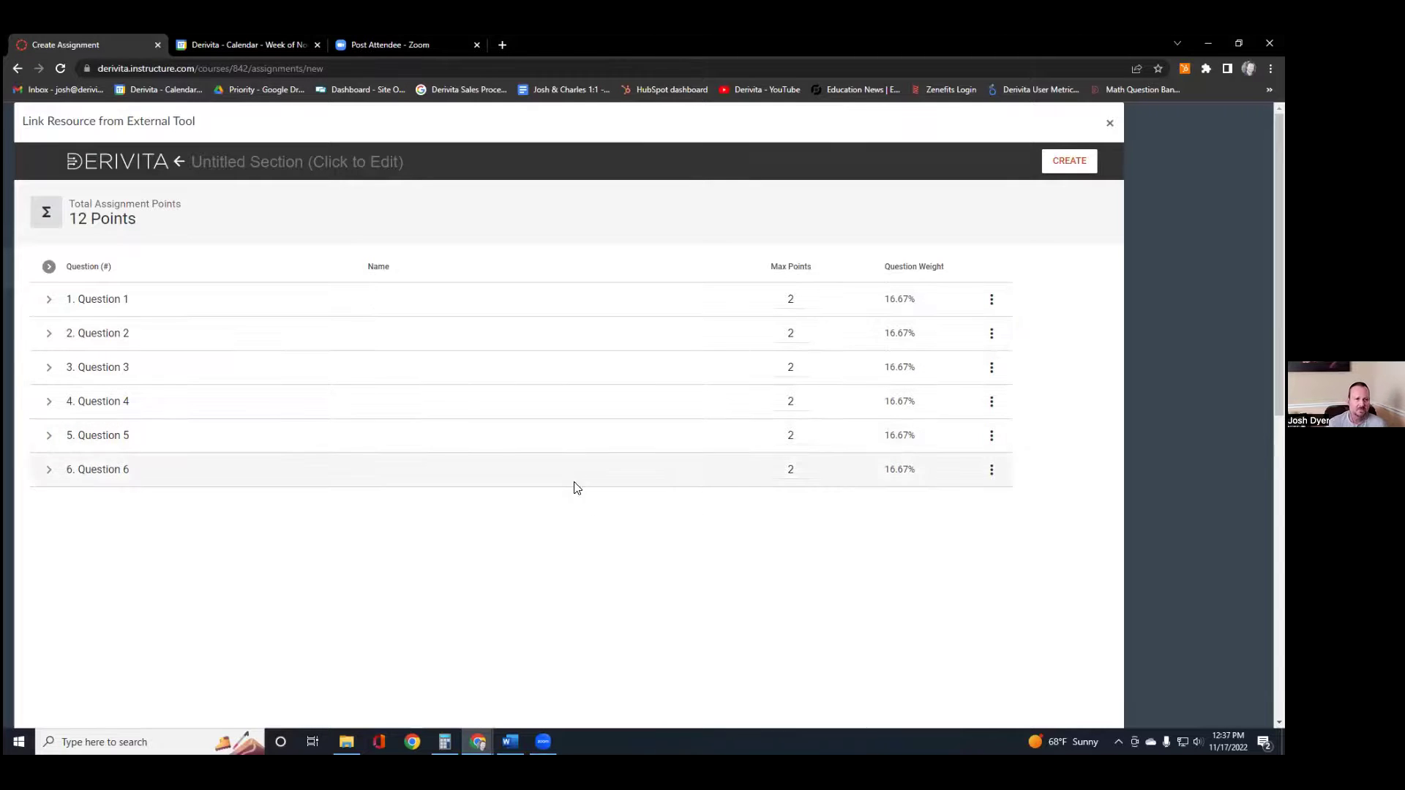
Step: Create the Derivita section from the selected questions, confirm it as the external tool, and save the TCCTA assignment without publishing
click(1069, 162)
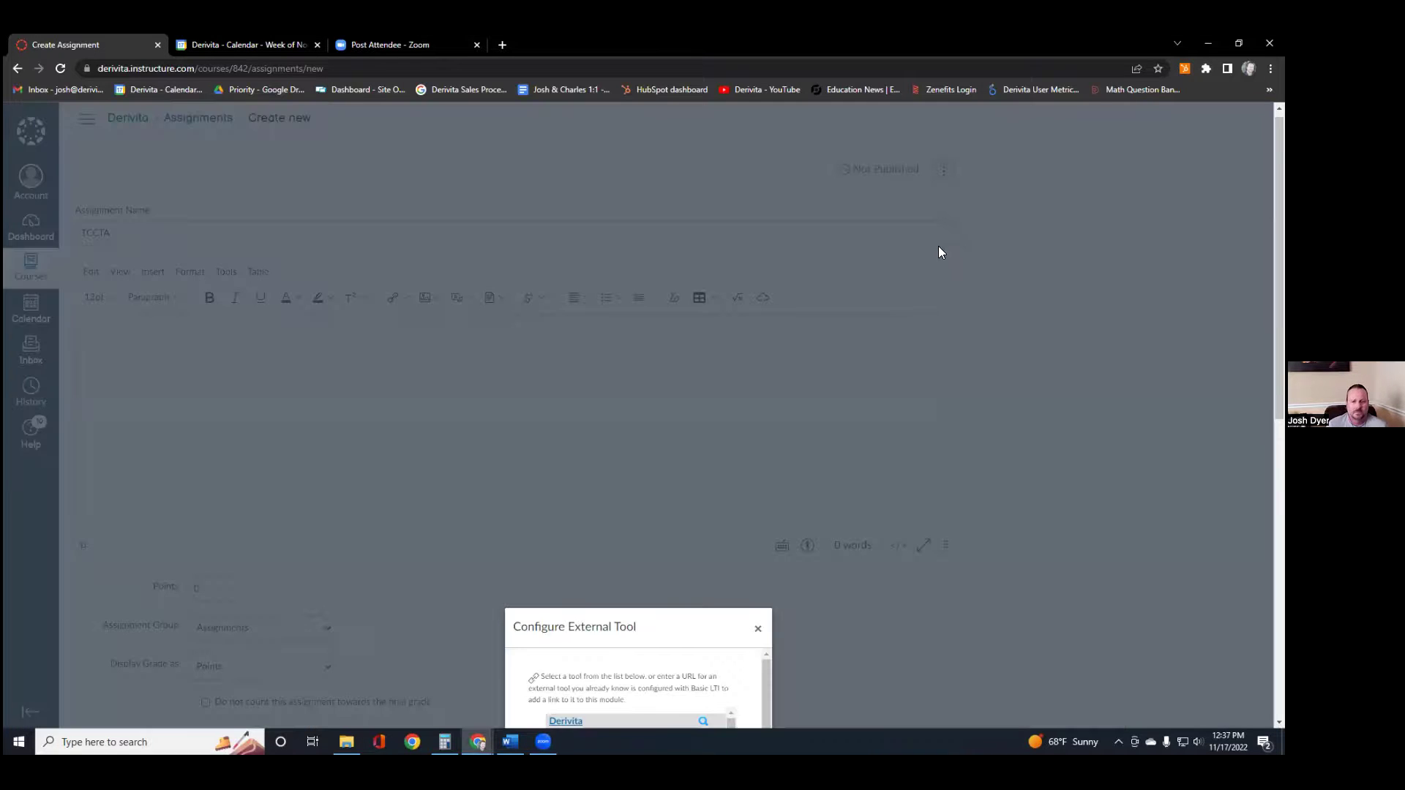
scroll(804, 346, down, 4)
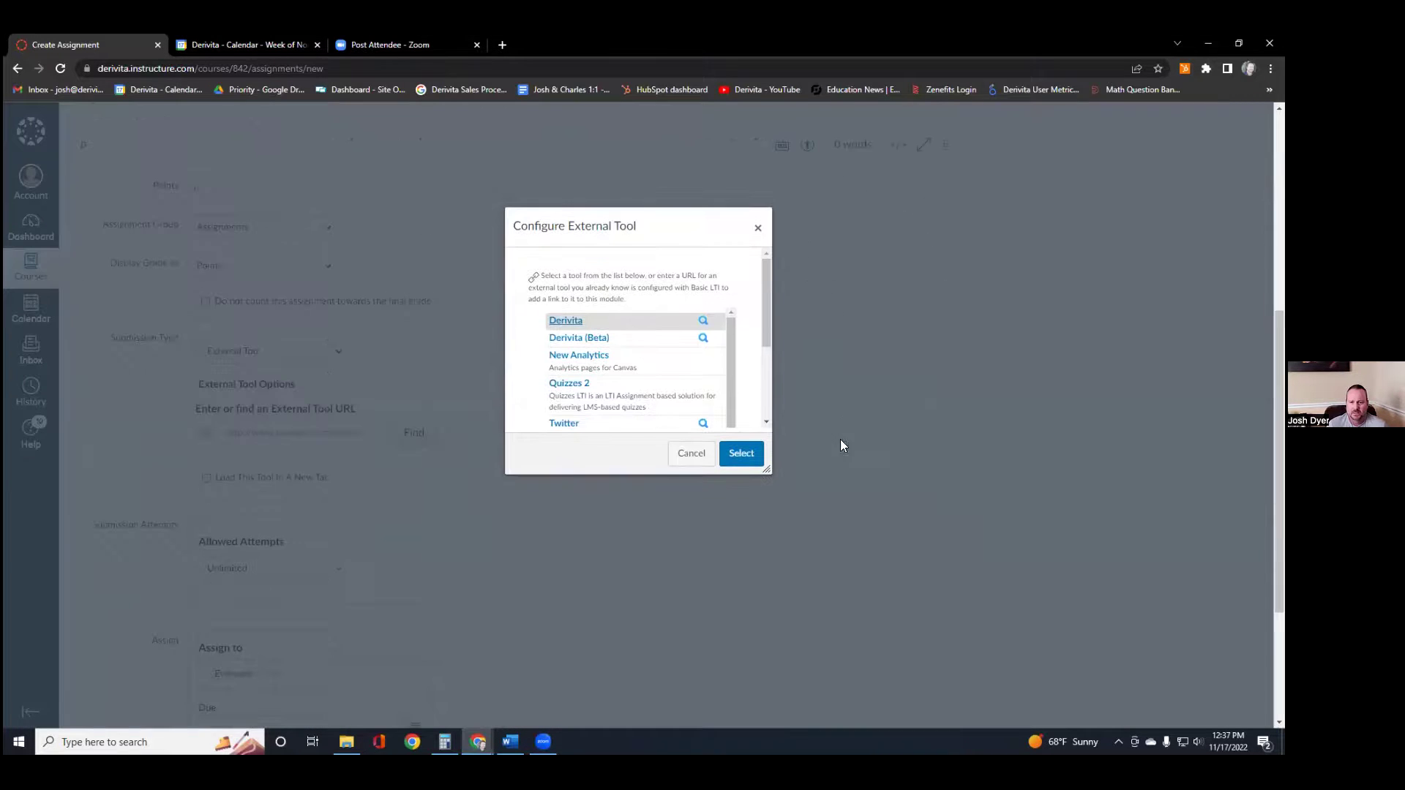
click(742, 454)
scroll(741, 439, down, 3)
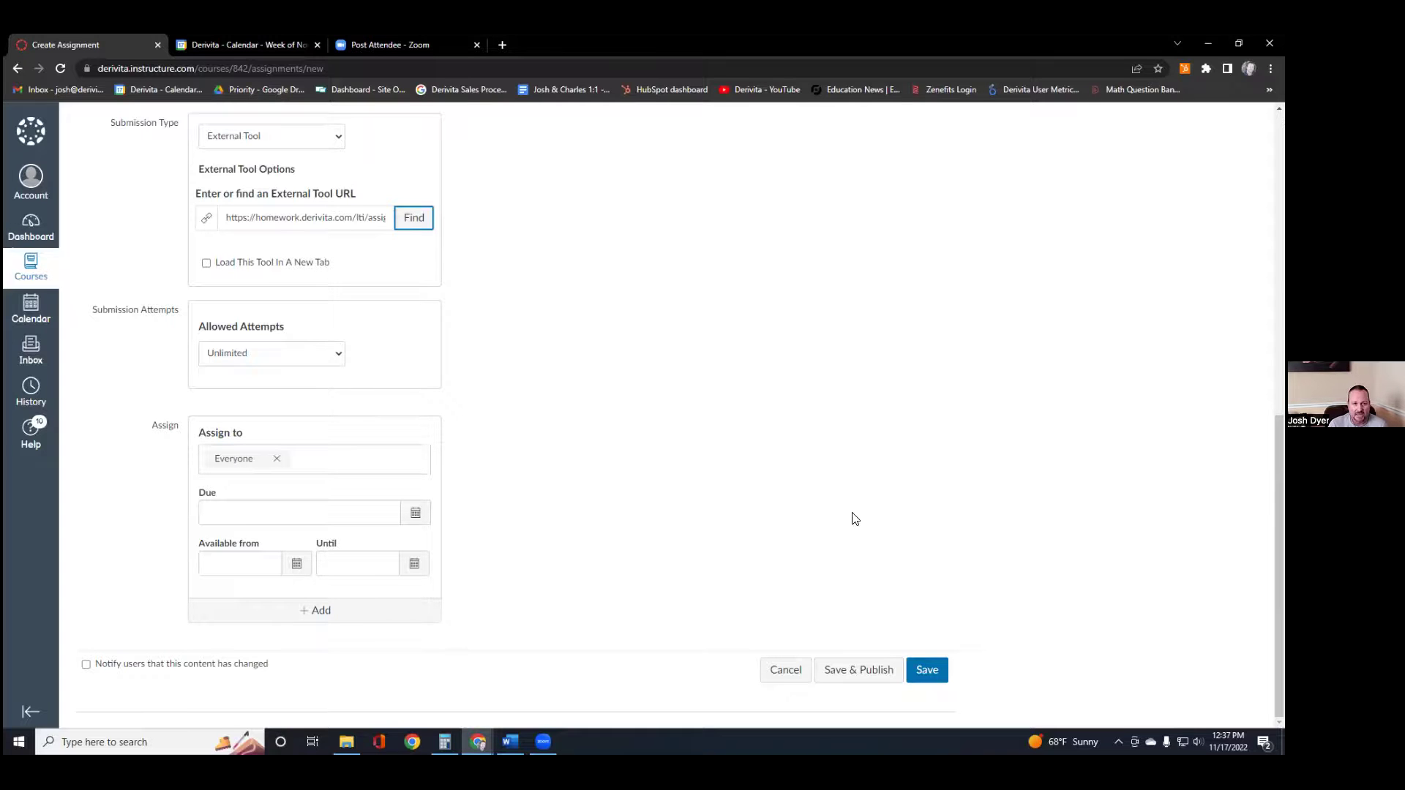
click(944, 670)
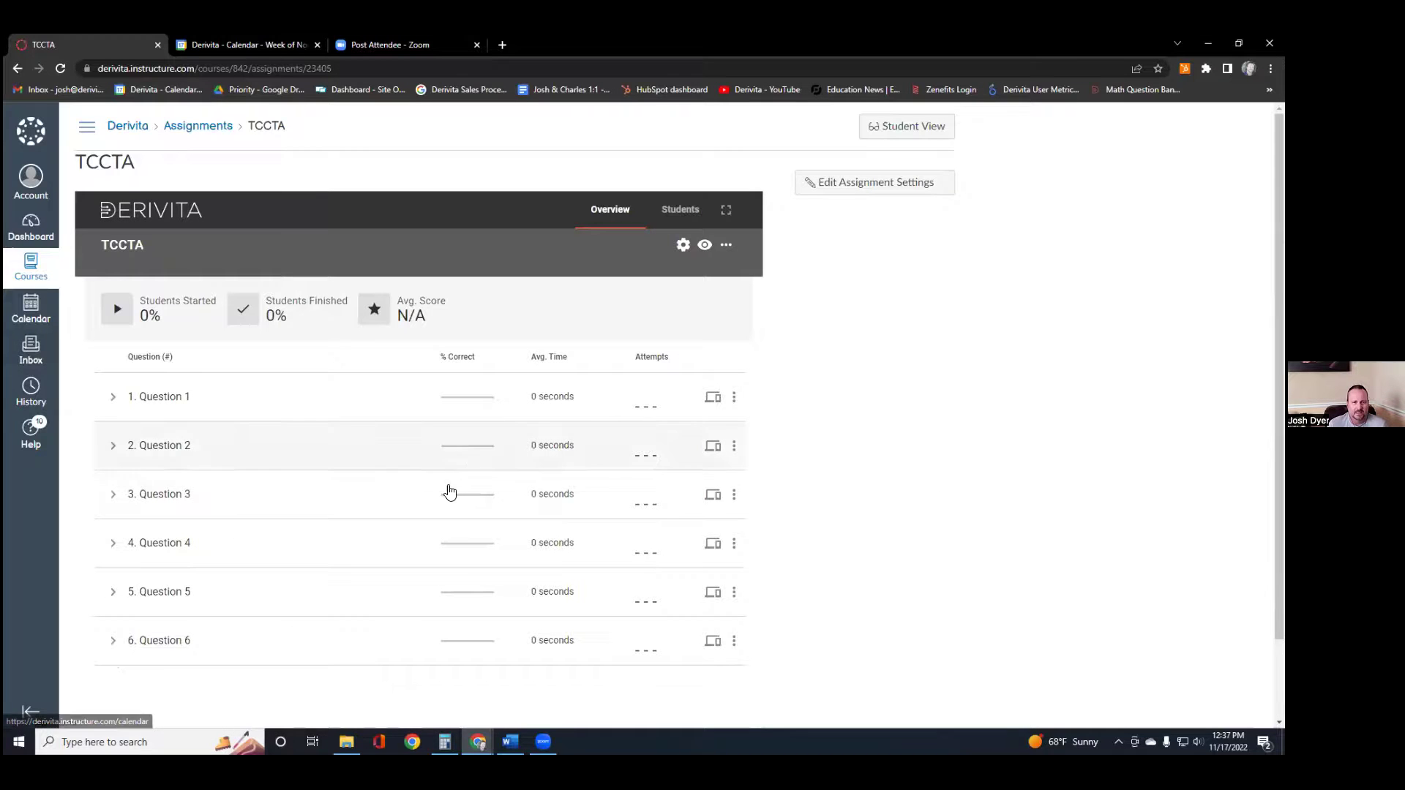
scroll(443, 508, down, 1)
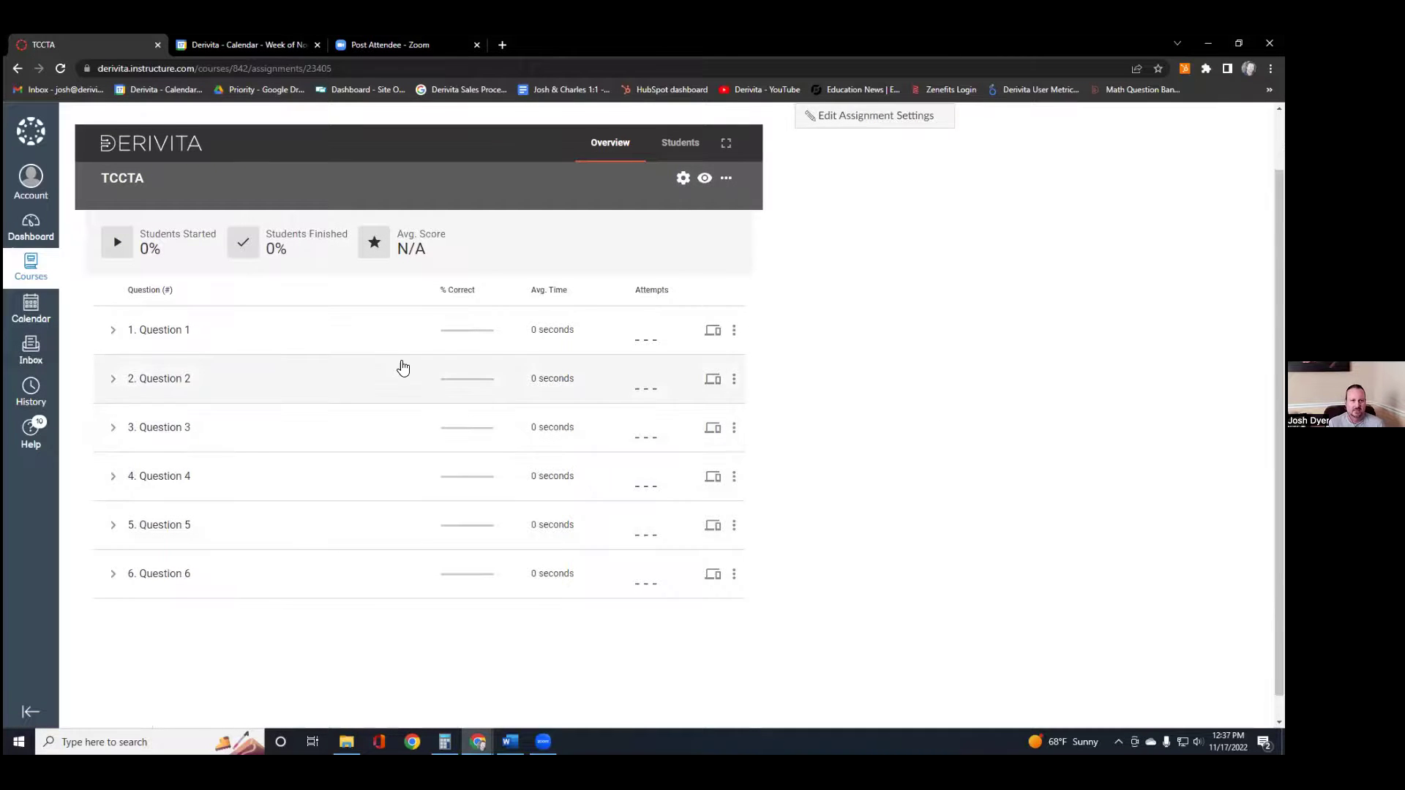
scroll(402, 366, up, 1)
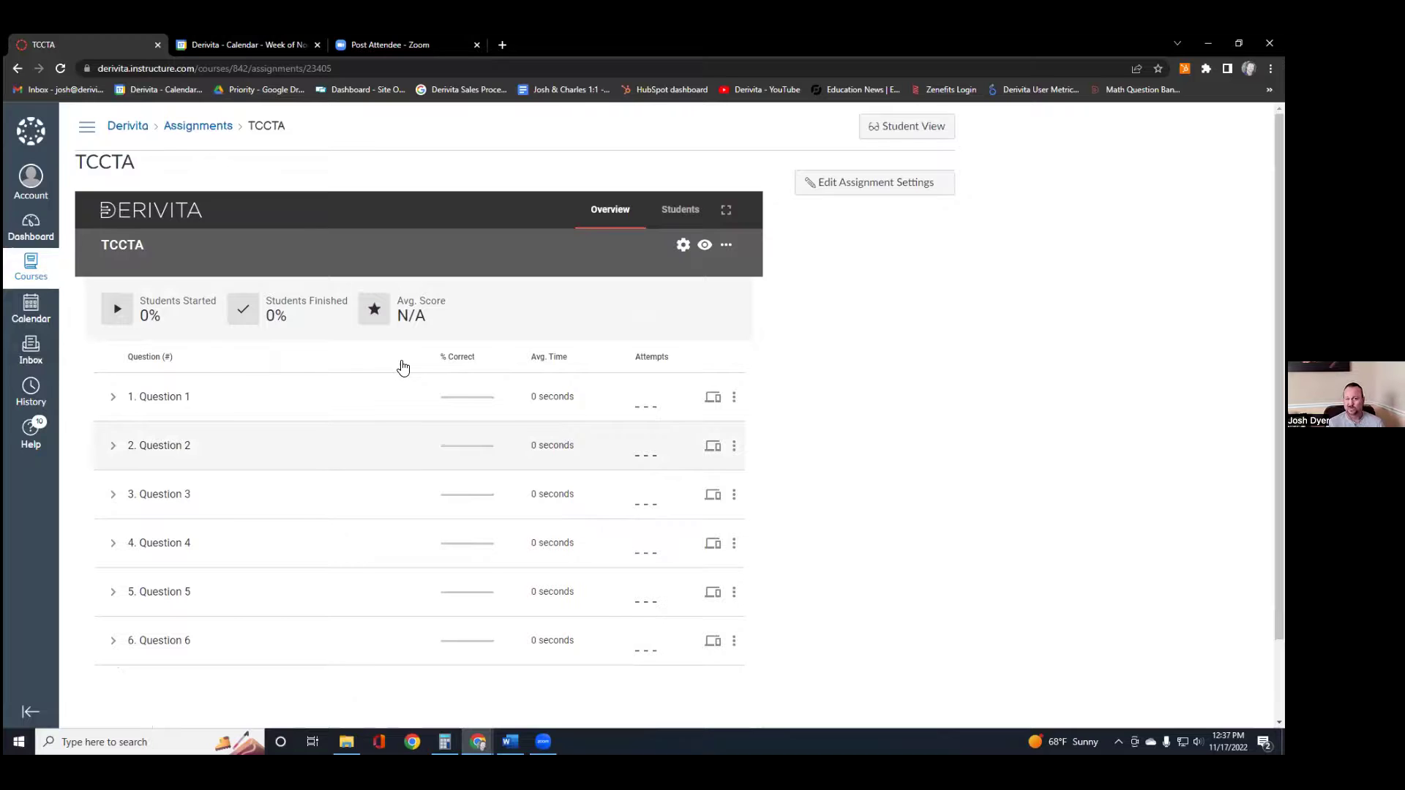
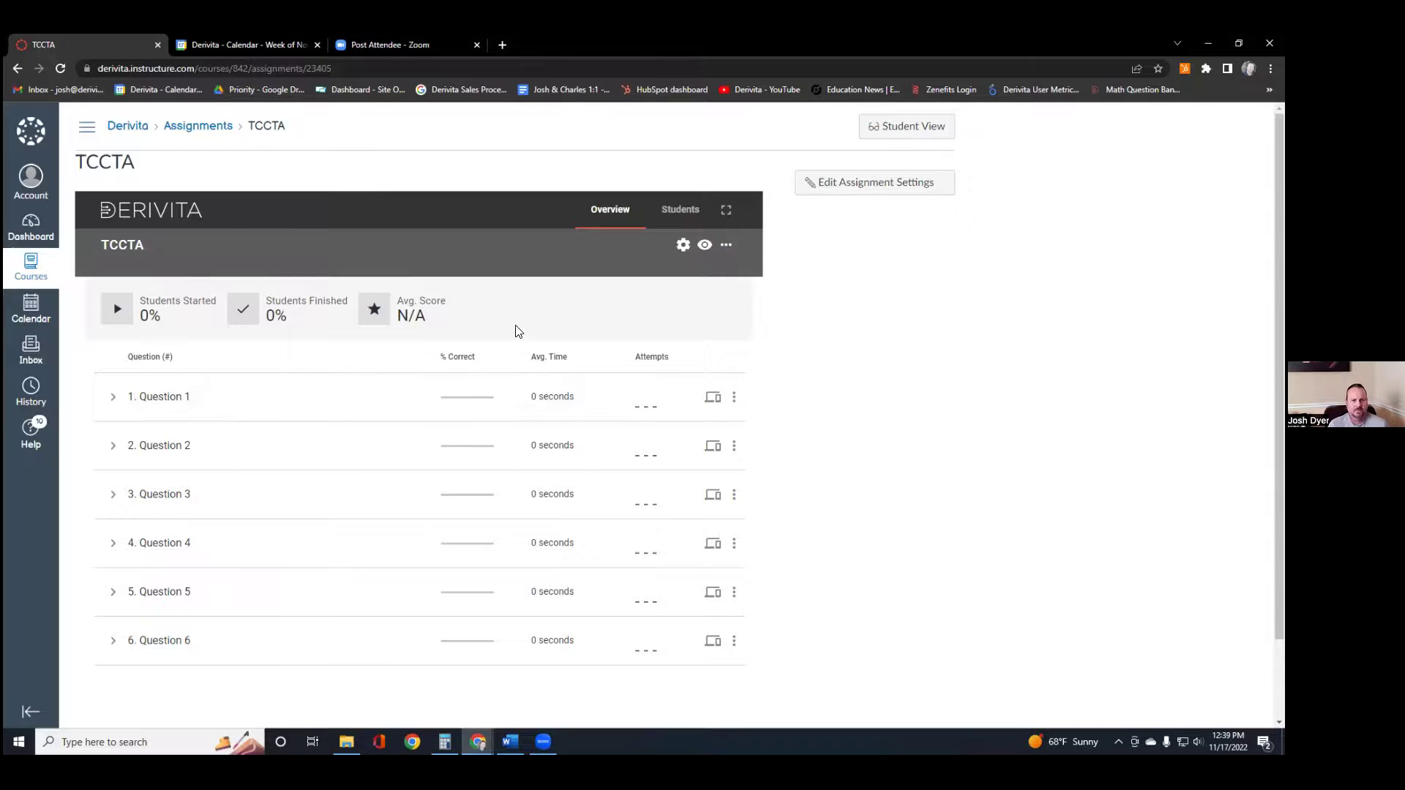
scroll(575, 358, down, 2)
scroll(576, 363, up, 2)
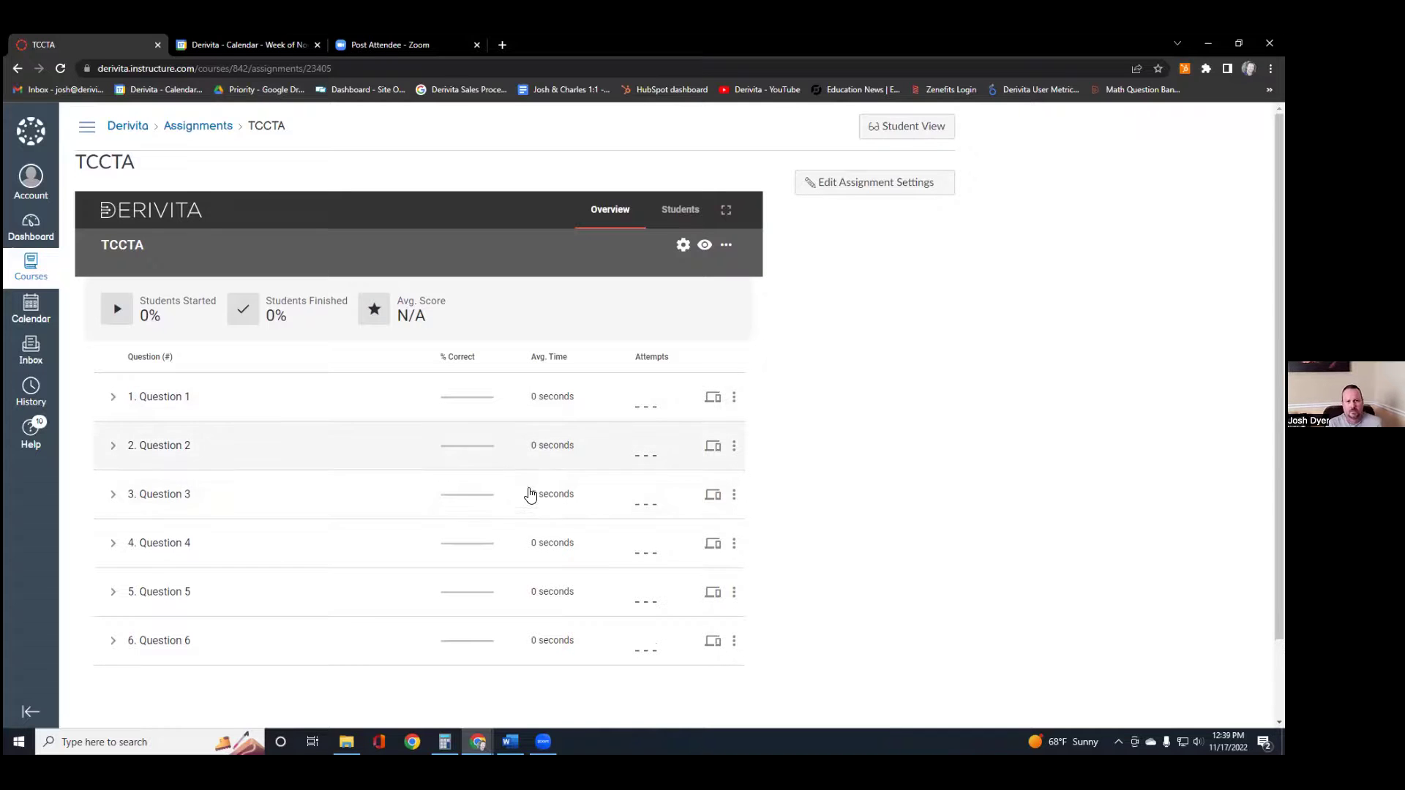
Step: Return to the Derivita course modules, open Derivita Demo Assignment #1 and start its student preview
click(135, 128)
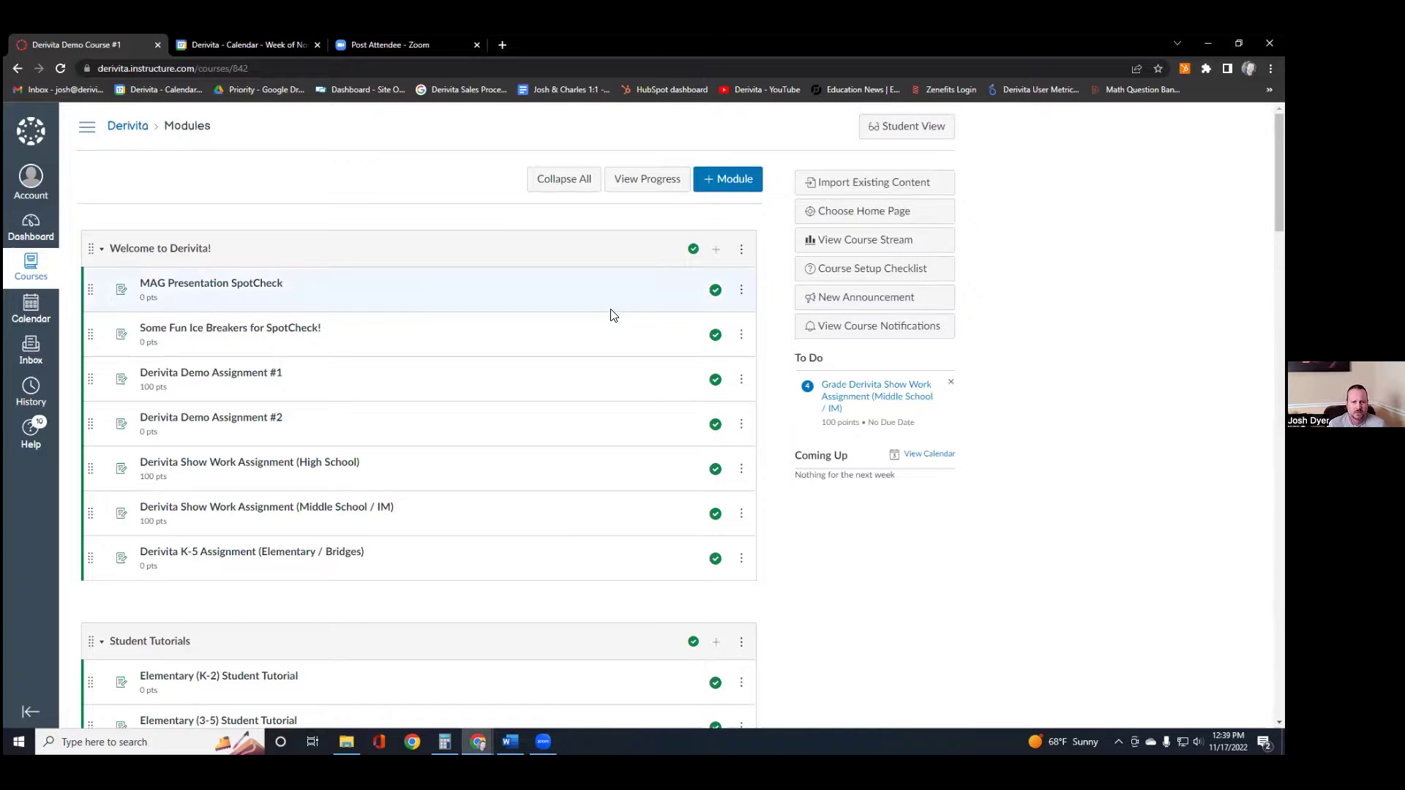
click(235, 376)
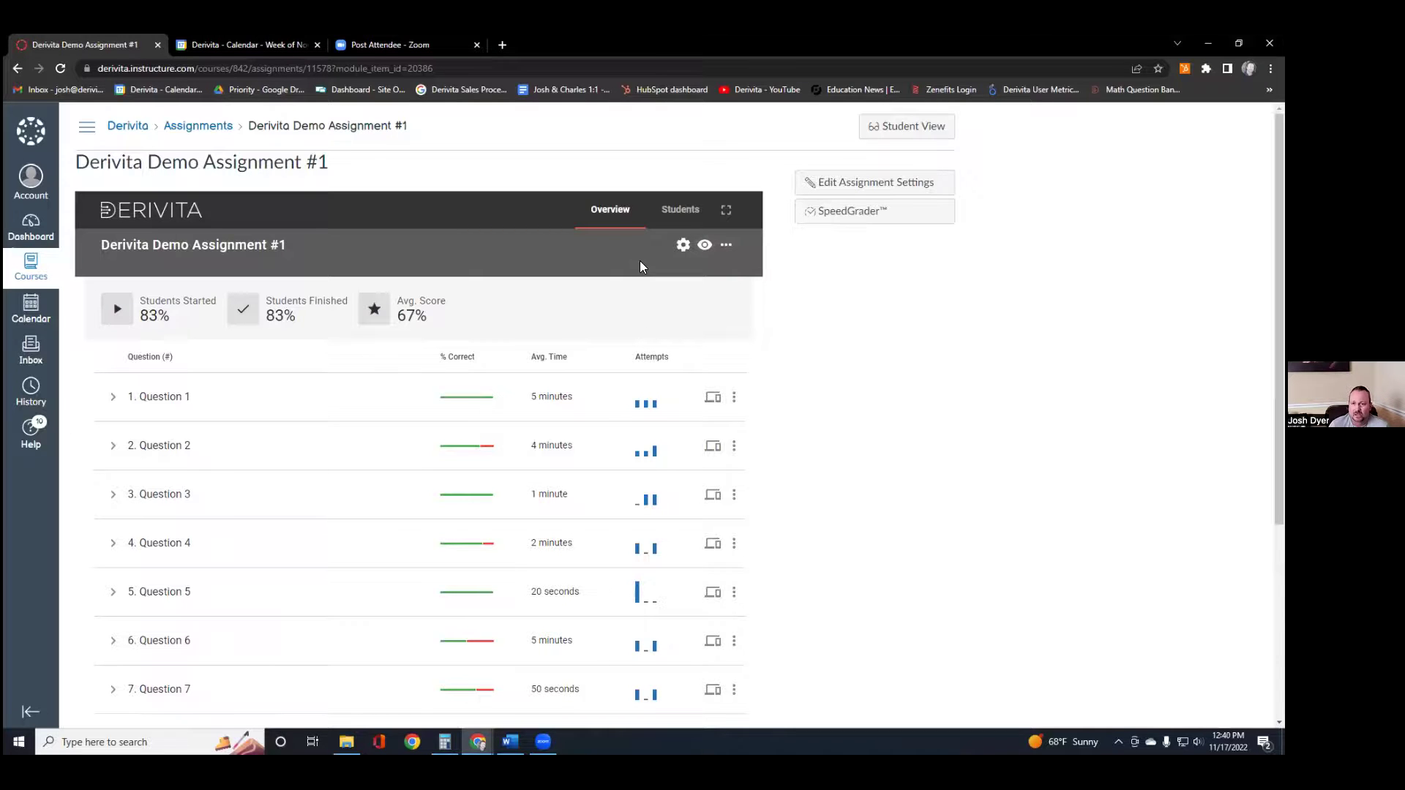
click(703, 248)
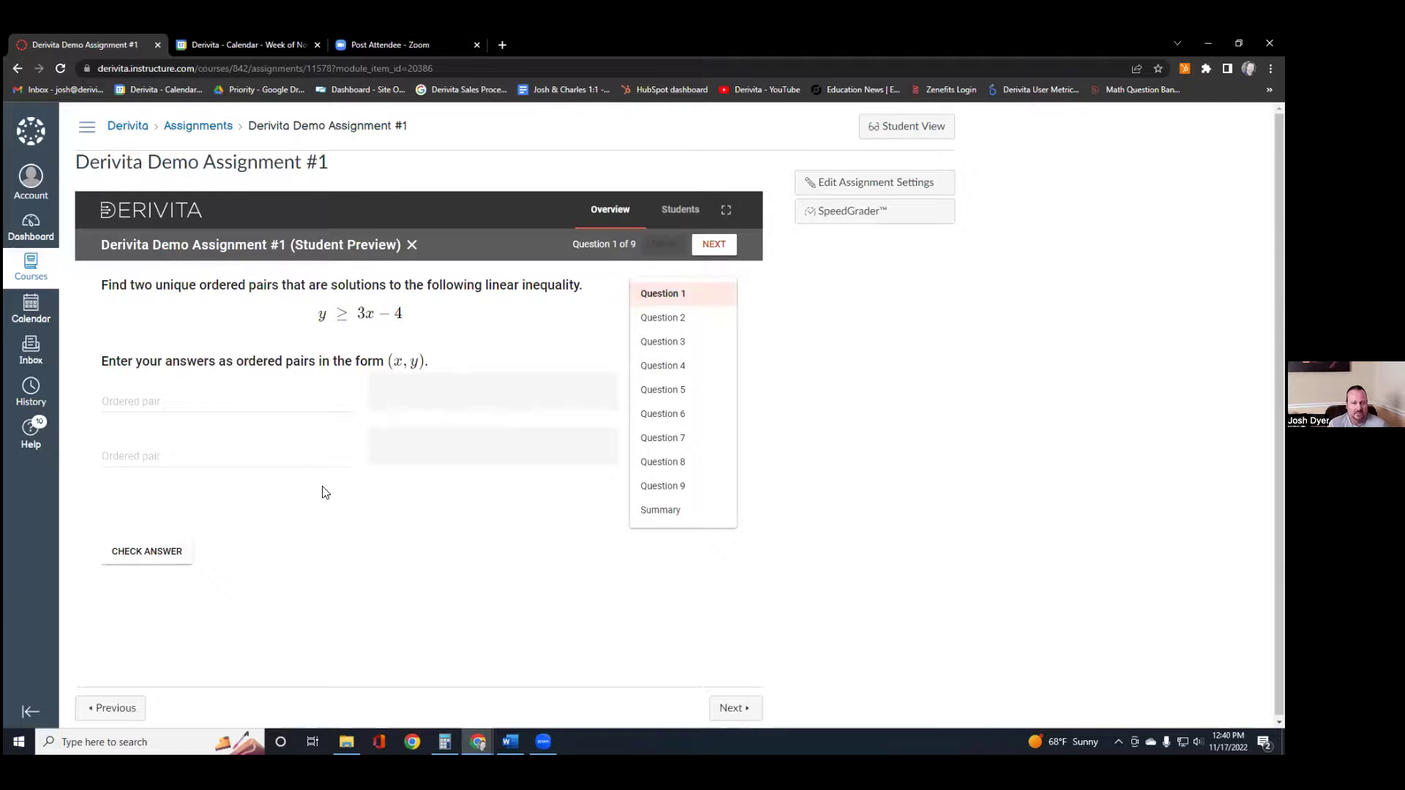
Step: Look through Questions 2 to 7 in the student preview, and open the quiz summary
click(667, 322)
scroll(669, 322, down, 1)
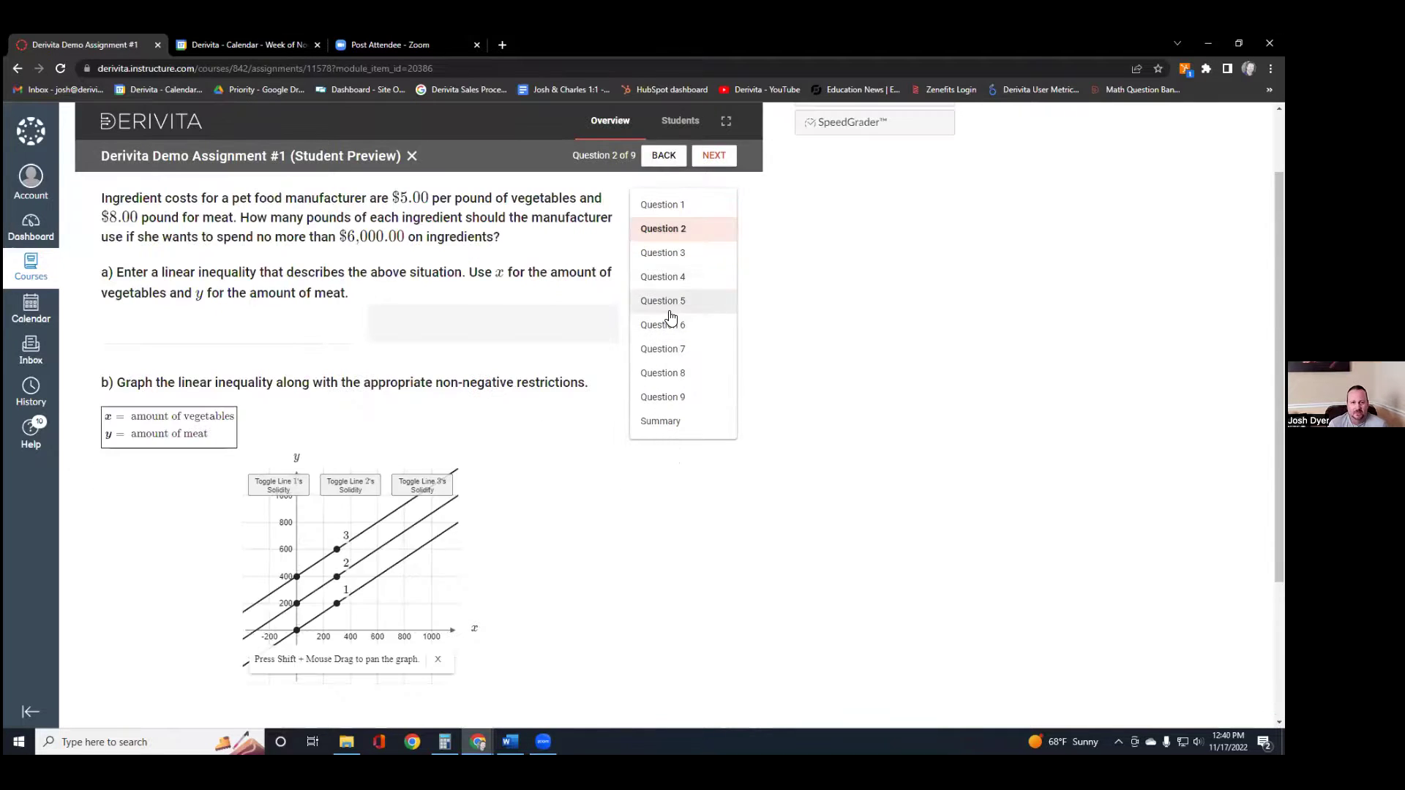
click(661, 253)
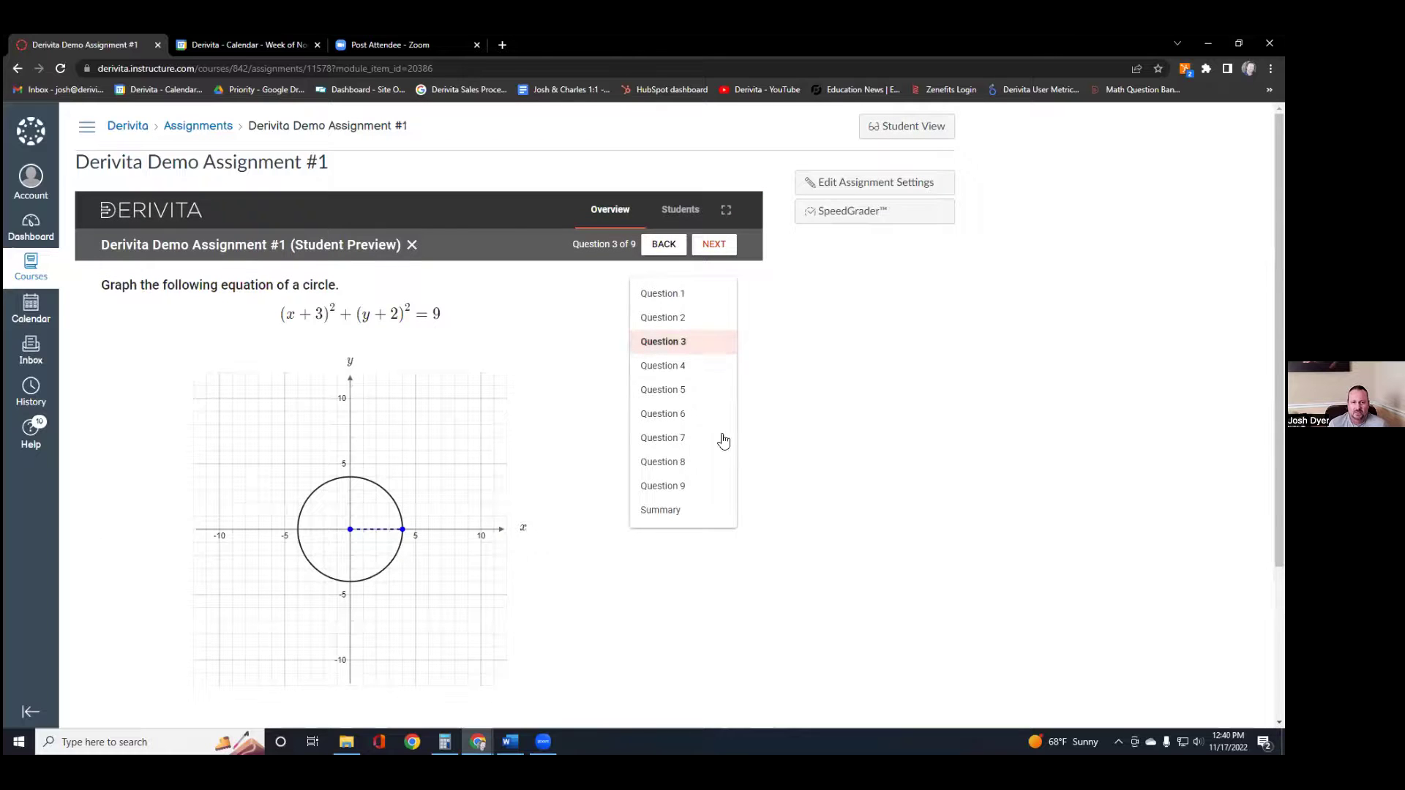
click(668, 366)
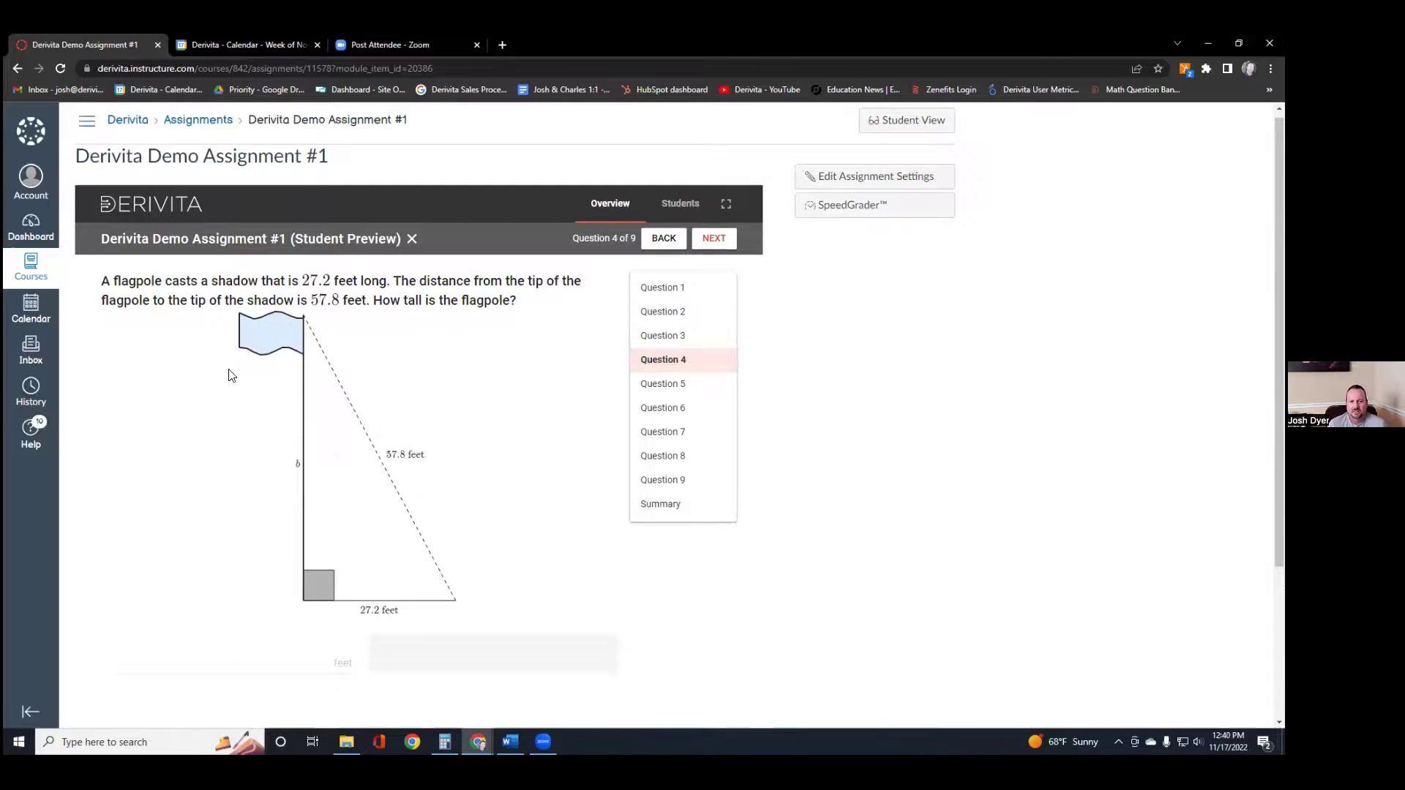
scroll(231, 375, down, 1)
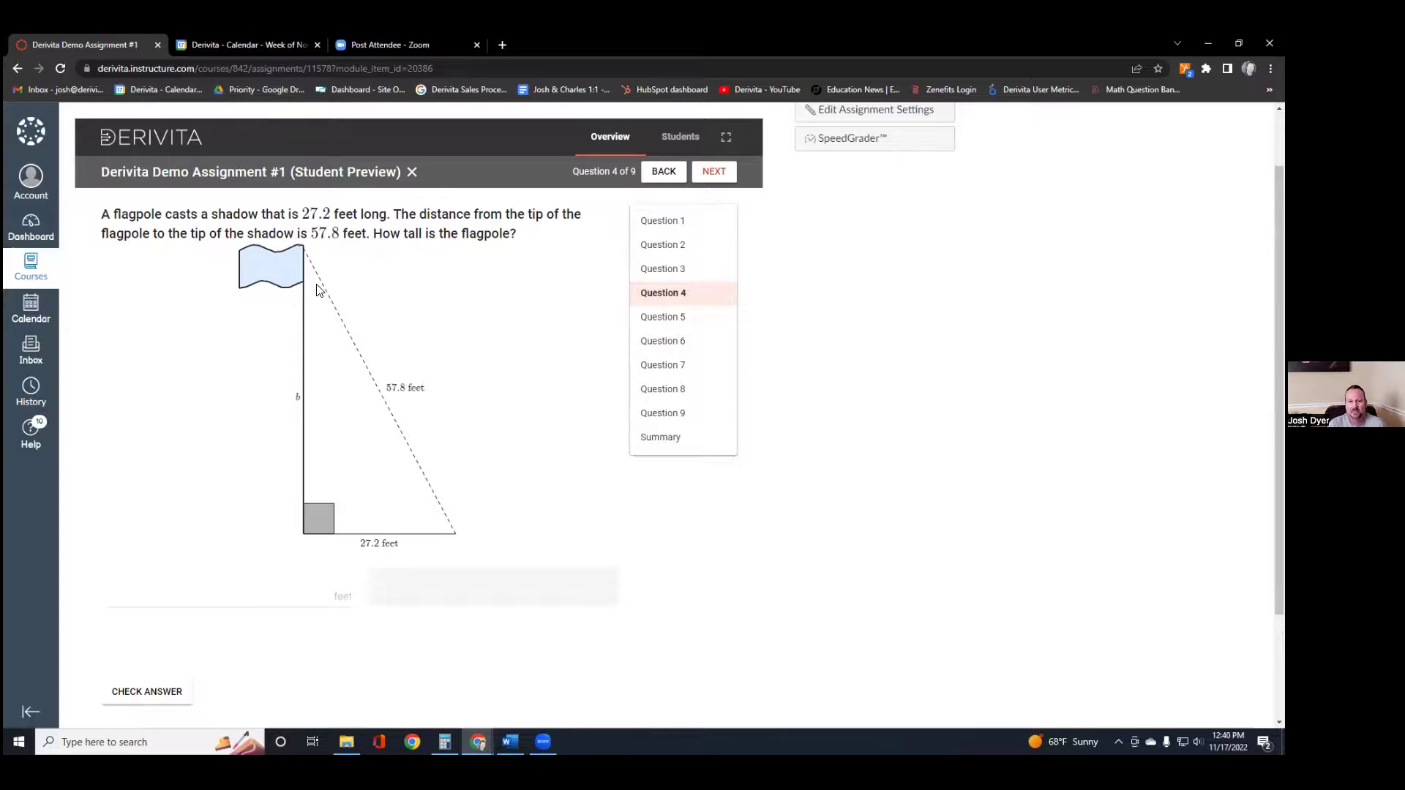
click(682, 320)
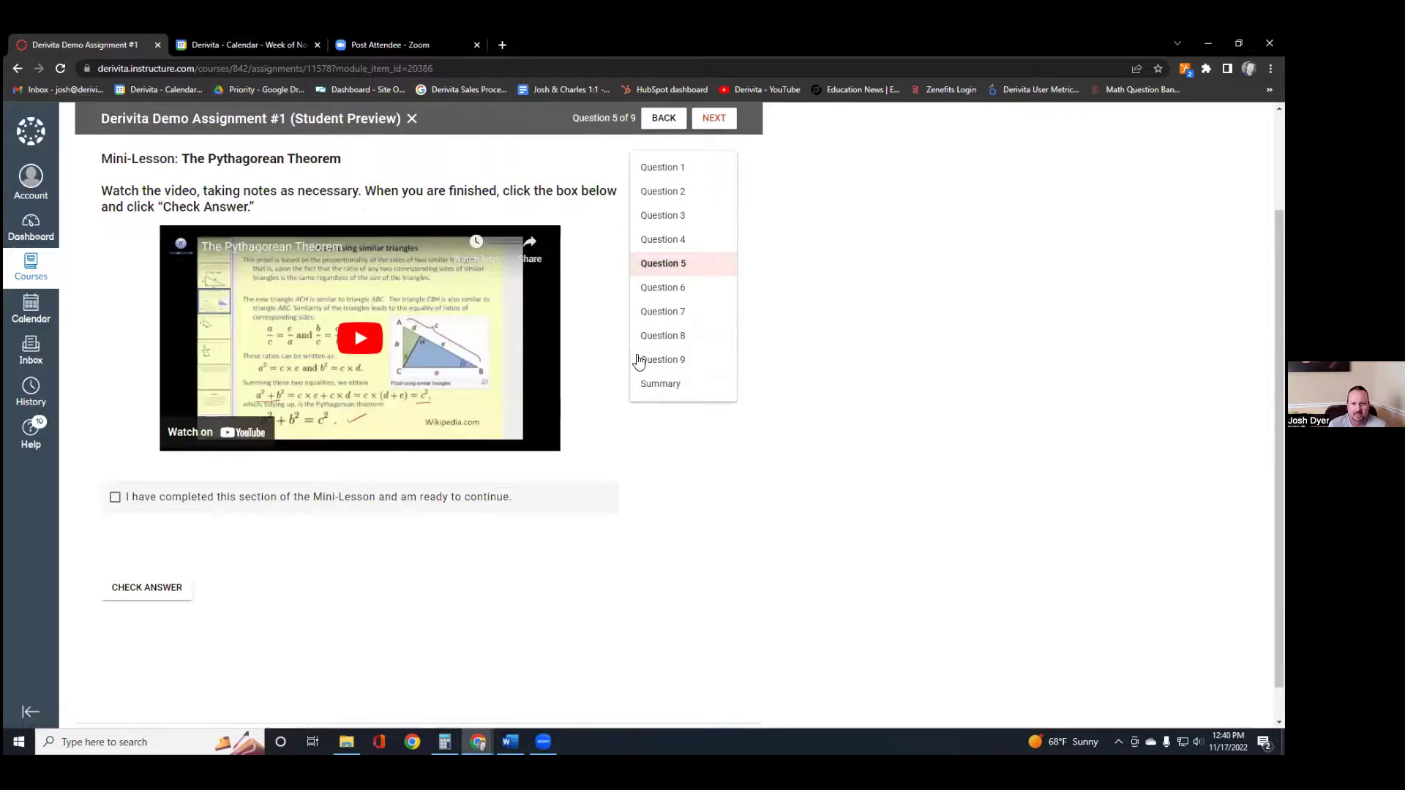
click(667, 292)
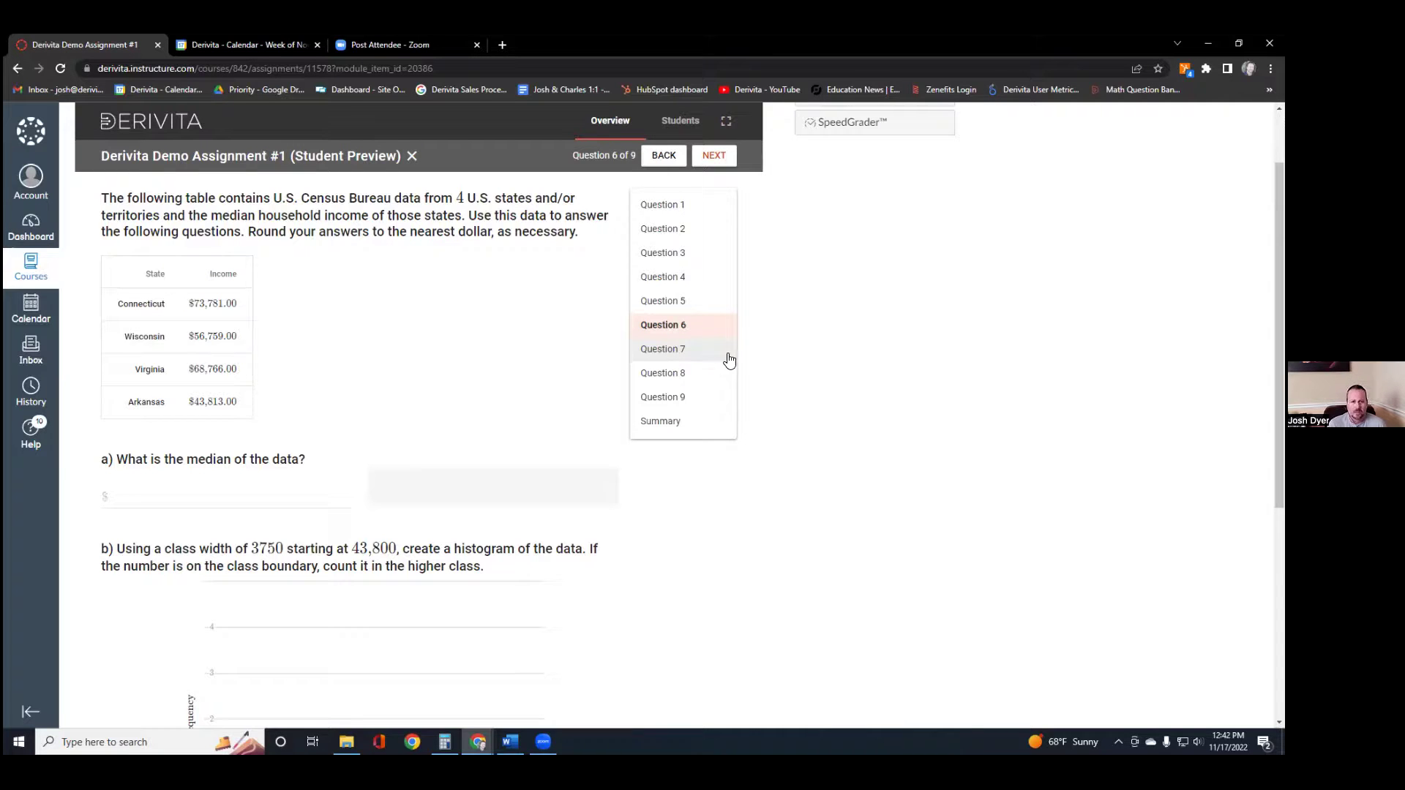
click(715, 156)
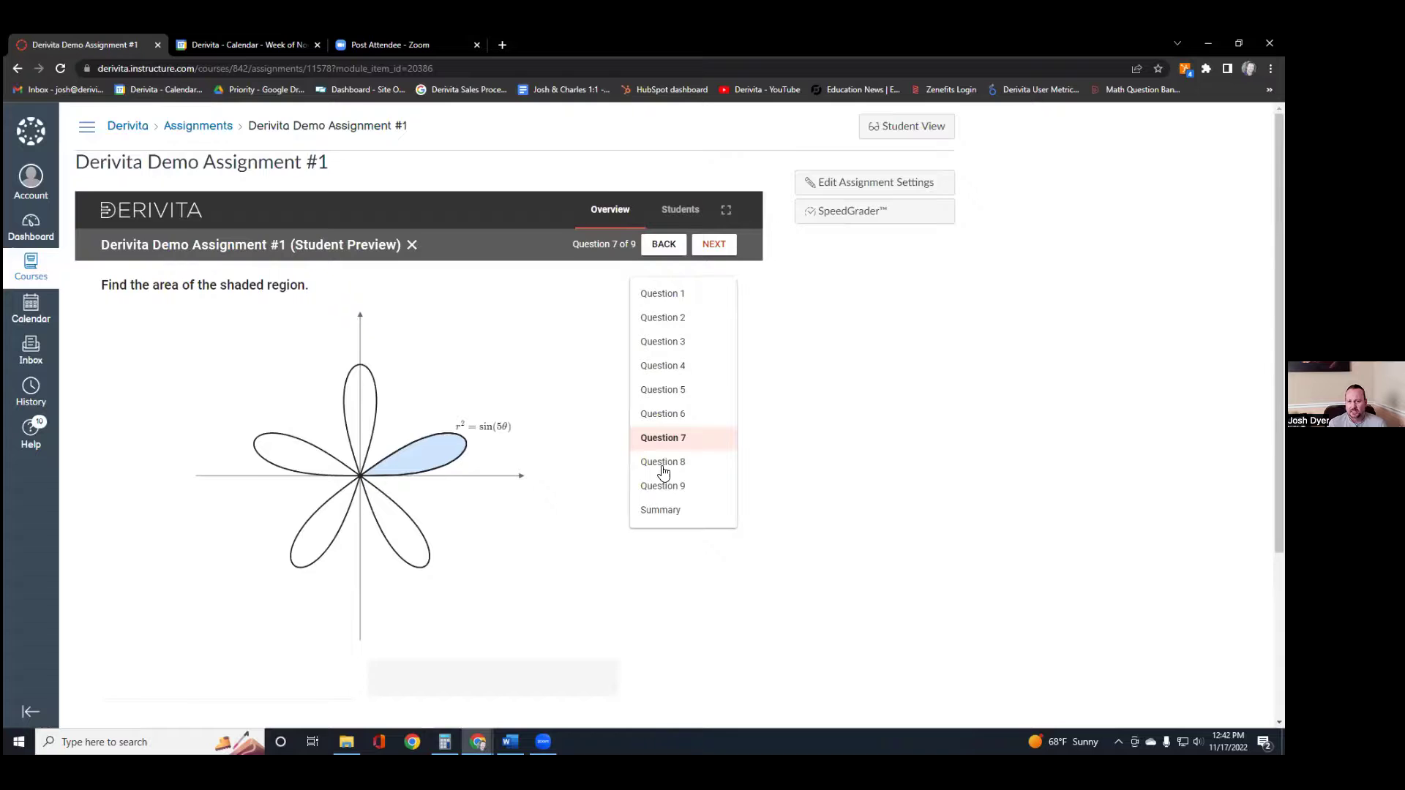
scroll(608, 530, down, 3)
click(656, 308)
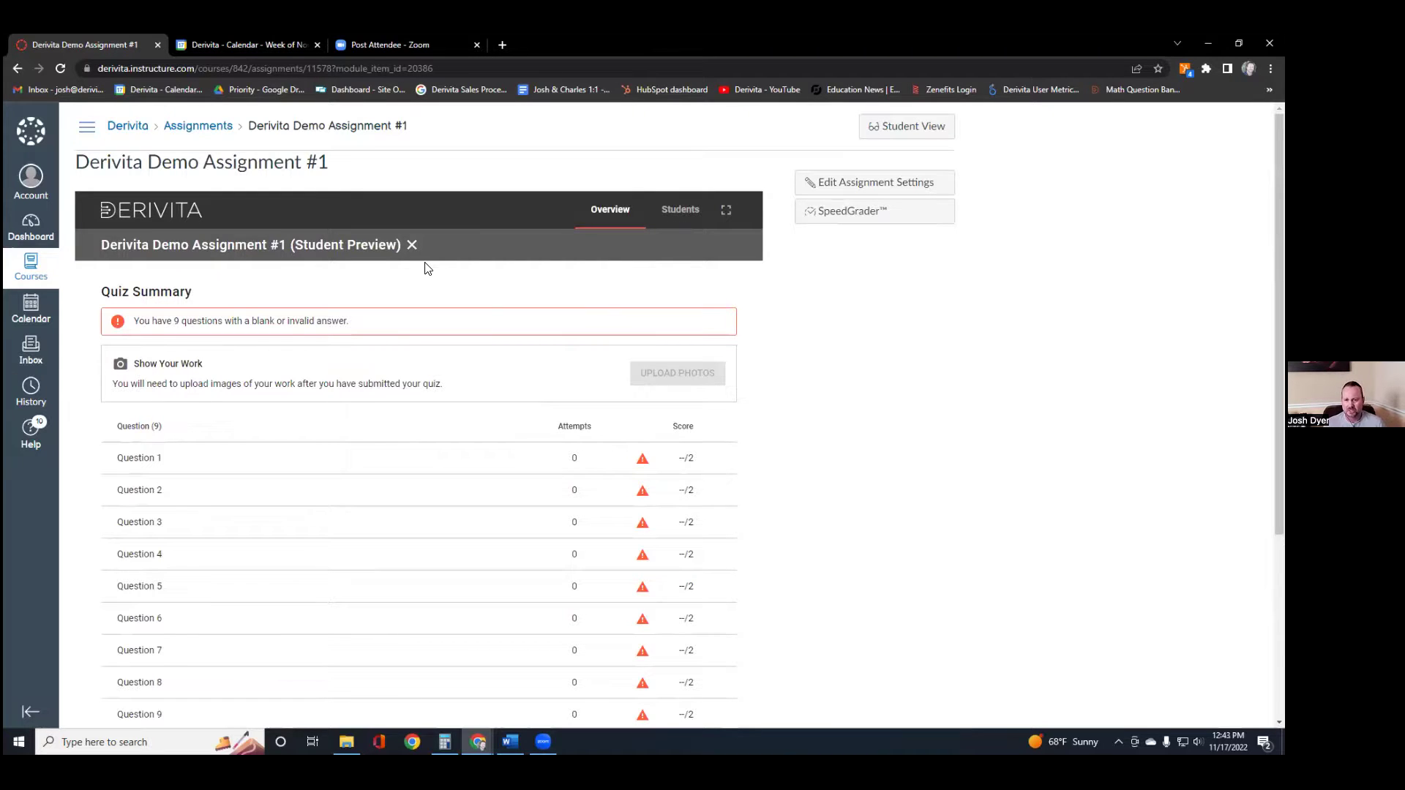
Step: Check the assignment's student list, return to its overview, and open the course's Assignments page
click(682, 215)
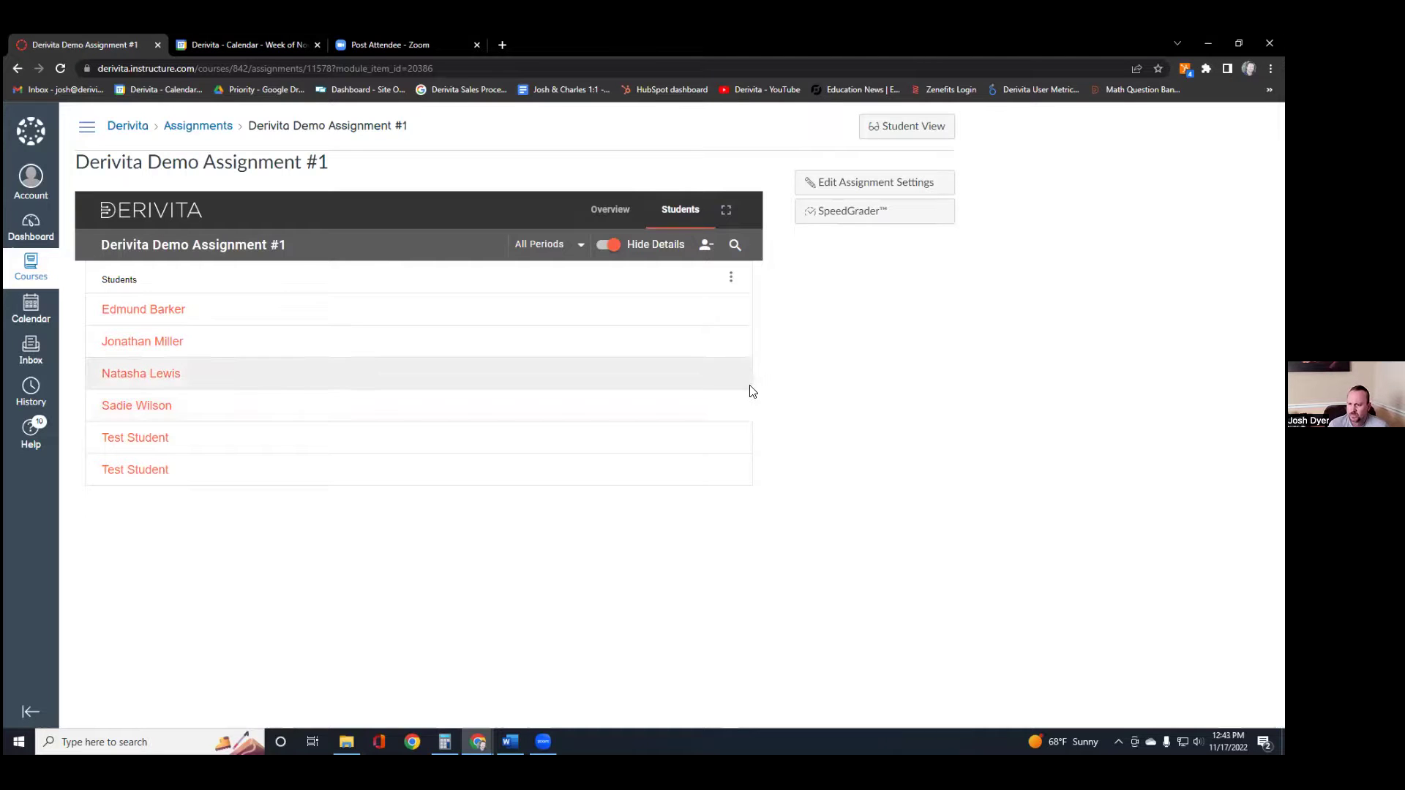
click(606, 219)
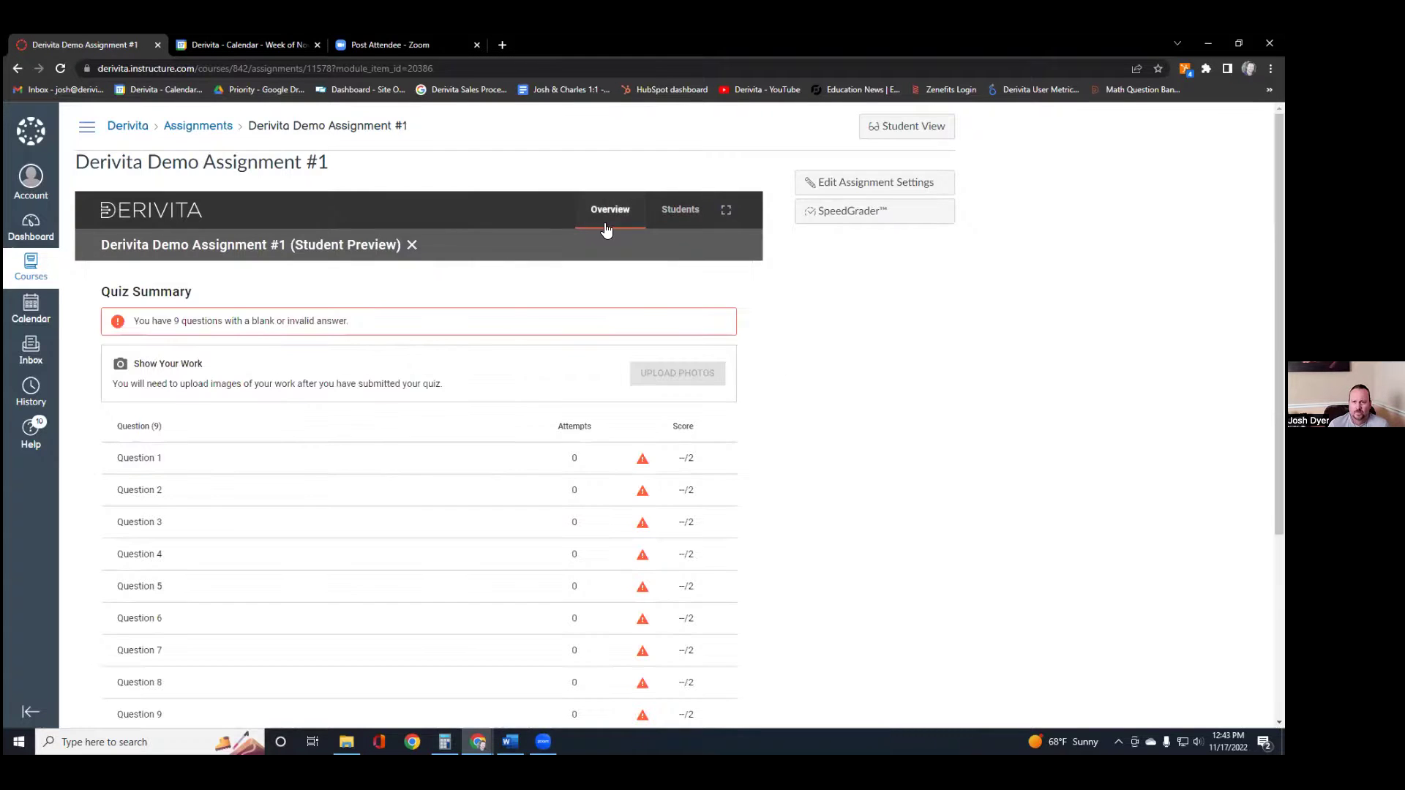
click(202, 129)
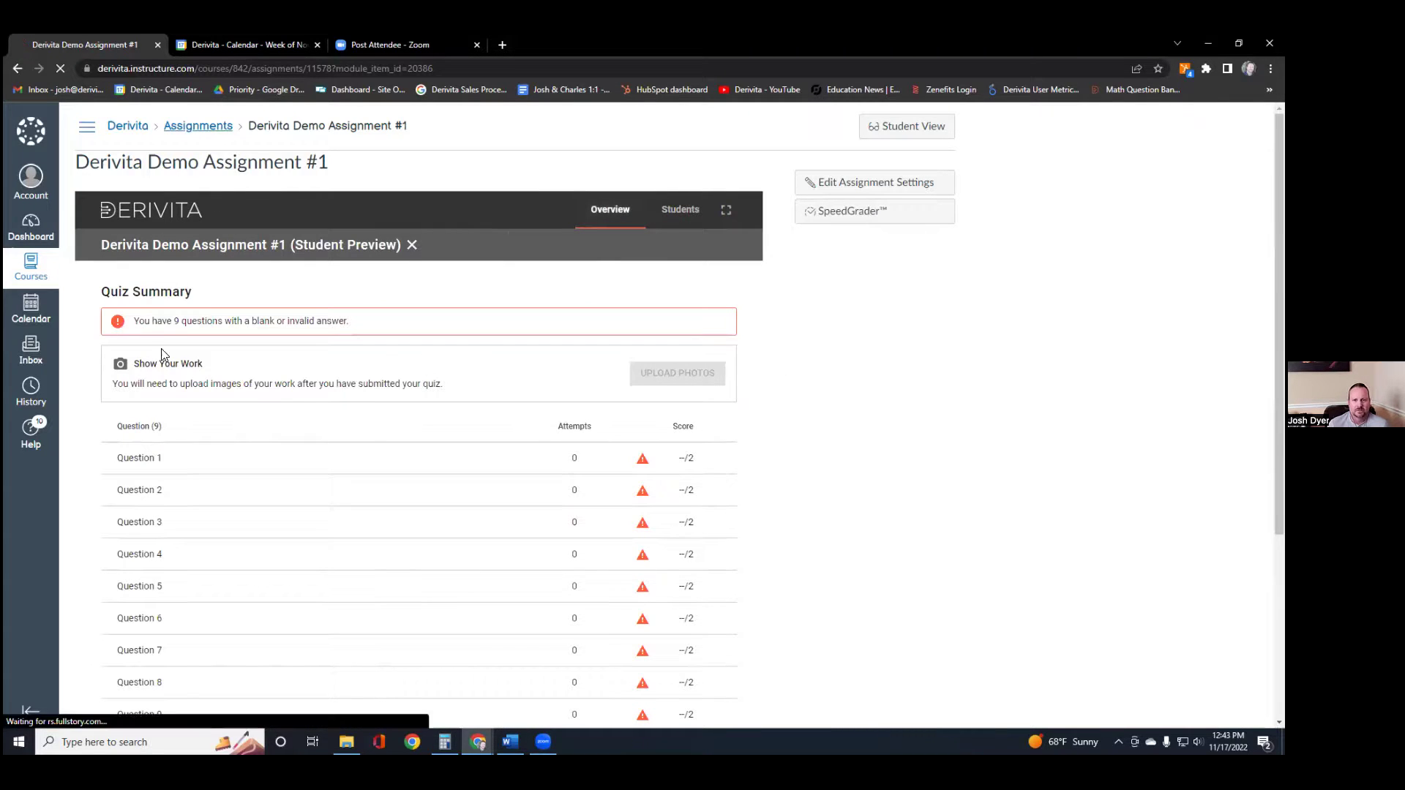